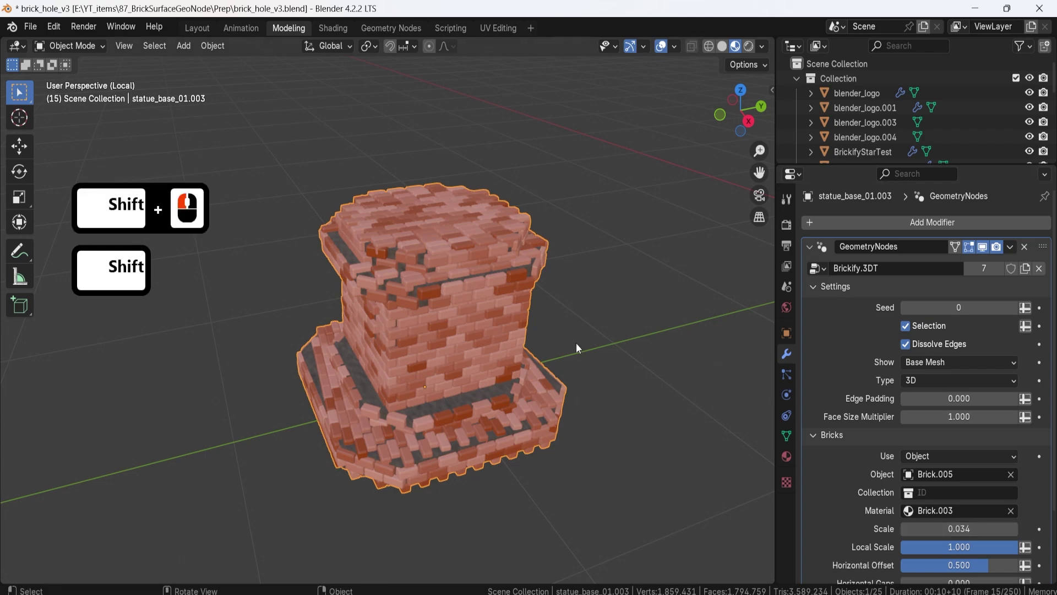
# - Lower the Face Size Multiplier of the statue base's Brickify.3DT modifier to about 0.430
pyautogui.moveTo(576, 342); pyautogui.dragTo(536, 318, button='middle')
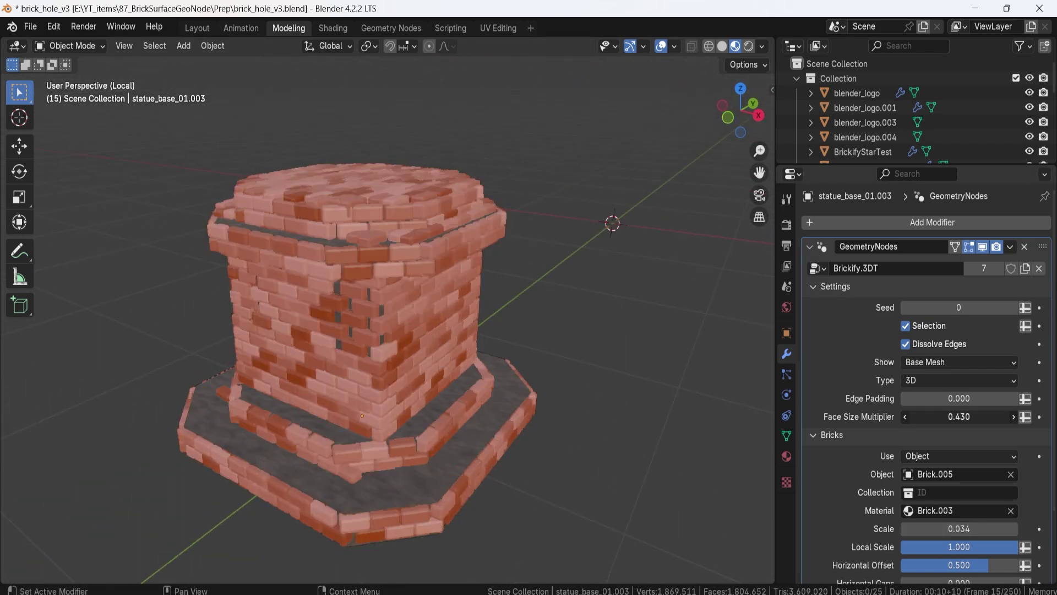
pyautogui.moveTo(959, 416); pyautogui.dragTo(909, 417)
pyautogui.moveTo(400, 292); pyautogui.dragTo(371, 321, button='middle')
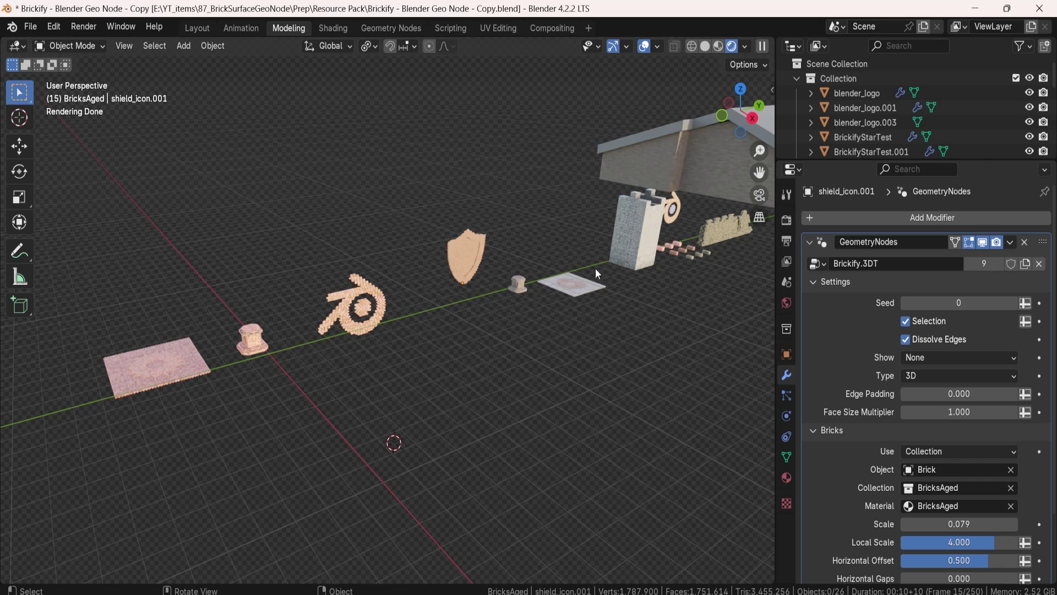
# - Add a 2 m plane at the 3D cursor and isolate it in local view with Material Preview shading
pyautogui.moveTo(573, 265); pyautogui.dragTo(540, 266, button='middle')
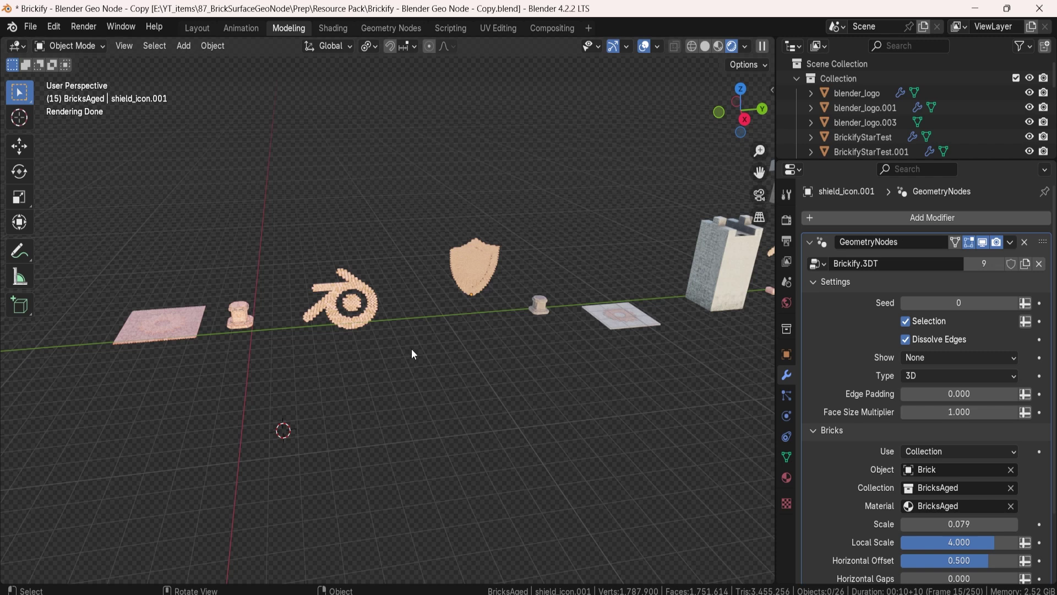
pyautogui.hotkey('shift', 'a')
pyautogui.moveTo(397, 312)
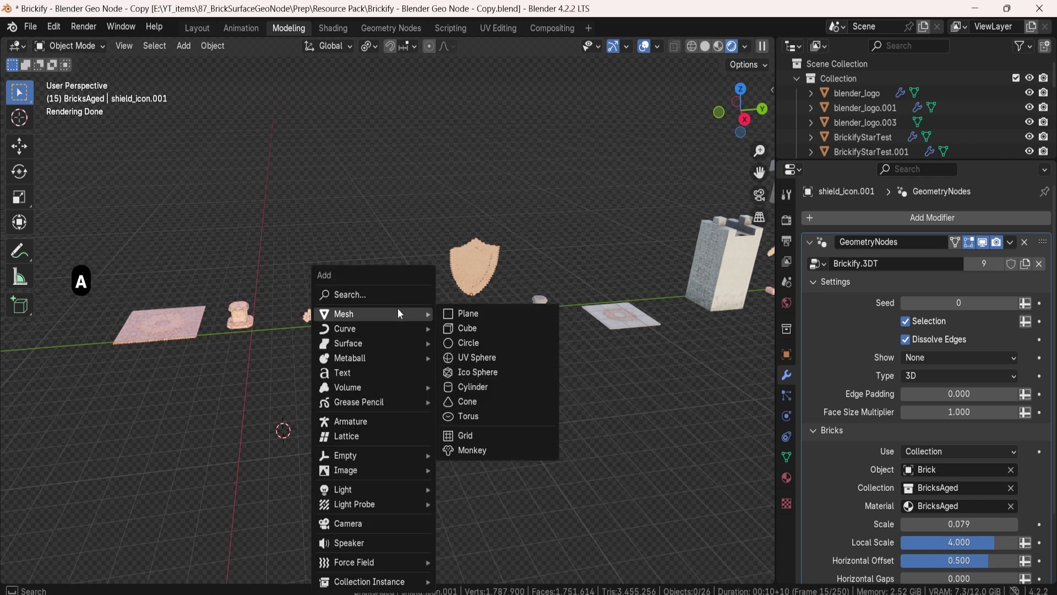
pyautogui.click(458, 315)
pyautogui.keyDown('shift'); pyautogui.moveTo(356, 399); pyautogui.dragTo(443, 355, button='middle'); pyautogui.keyUp('shift')
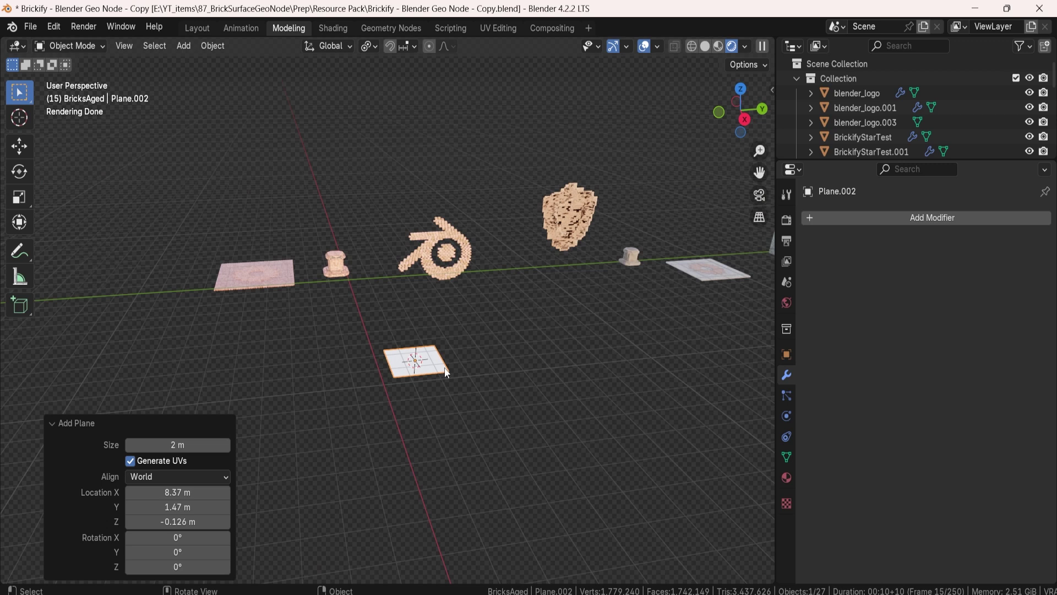
pyautogui.press('/')
pyautogui.click(716, 47)
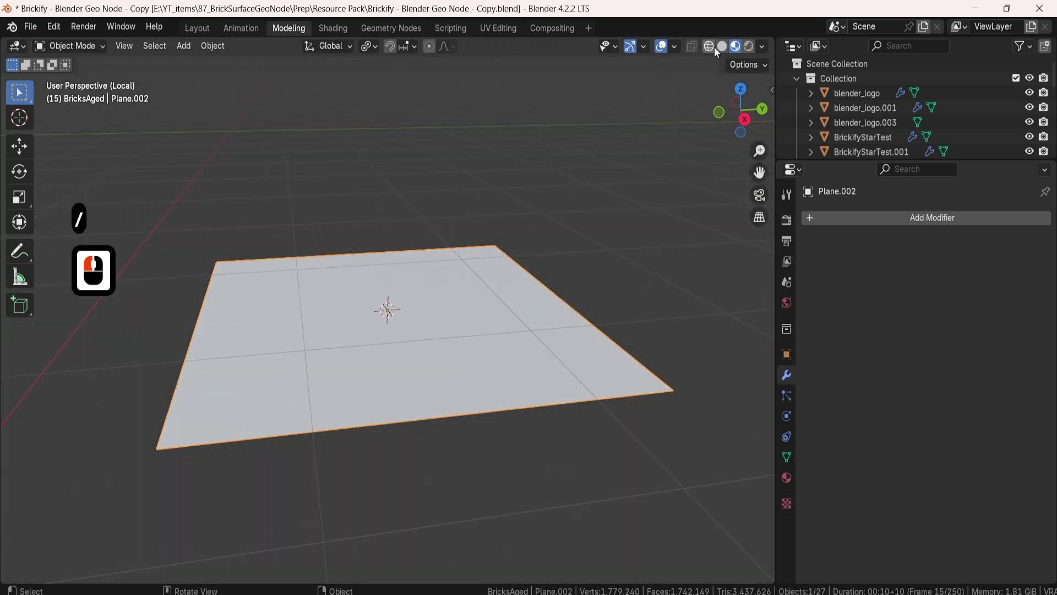
# - Add a Geometry Nodes modifier to the plane and assign the Brickify.3DT node group to it
pyautogui.click(847, 216)
pyautogui.click(831, 232)
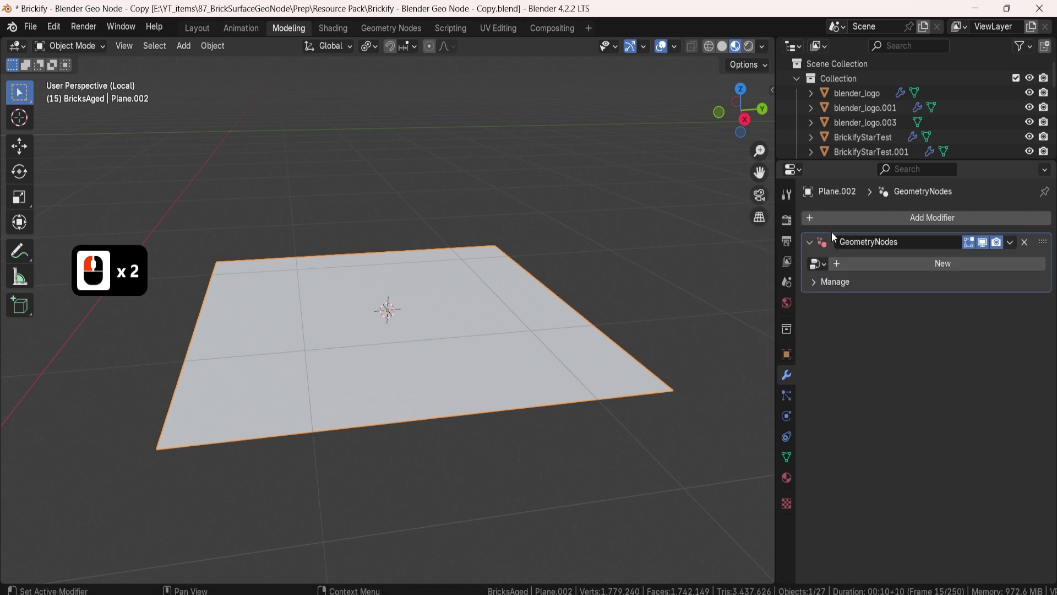
pyautogui.click(817, 268)
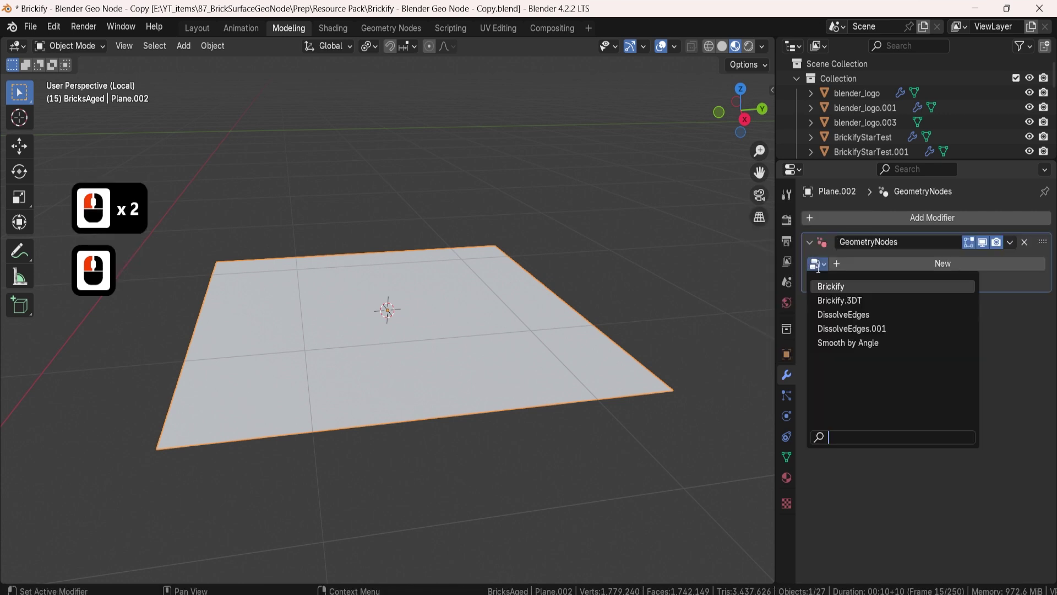
pyautogui.click(837, 298)
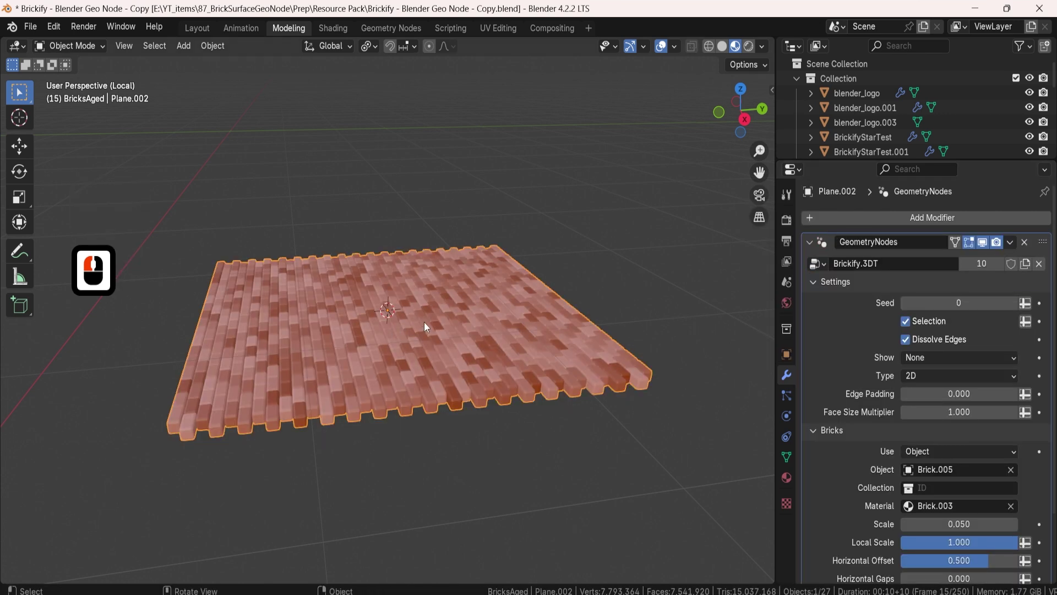
pyautogui.moveTo(424, 322); pyautogui.dragTo(431, 294, button='middle')
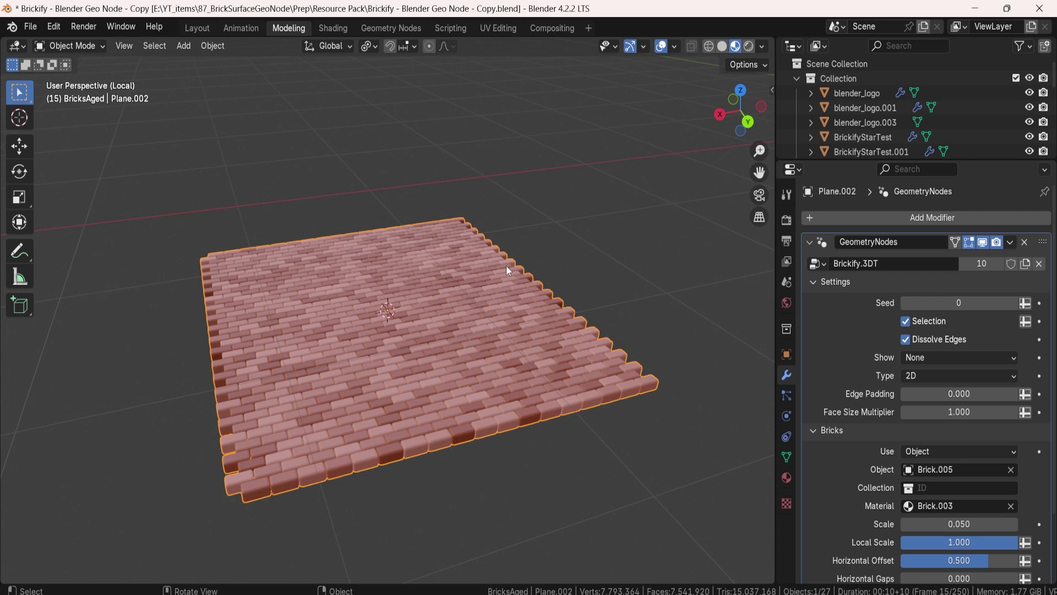
pyautogui.moveTo(506, 265); pyautogui.dragTo(408, 256, button='middle')
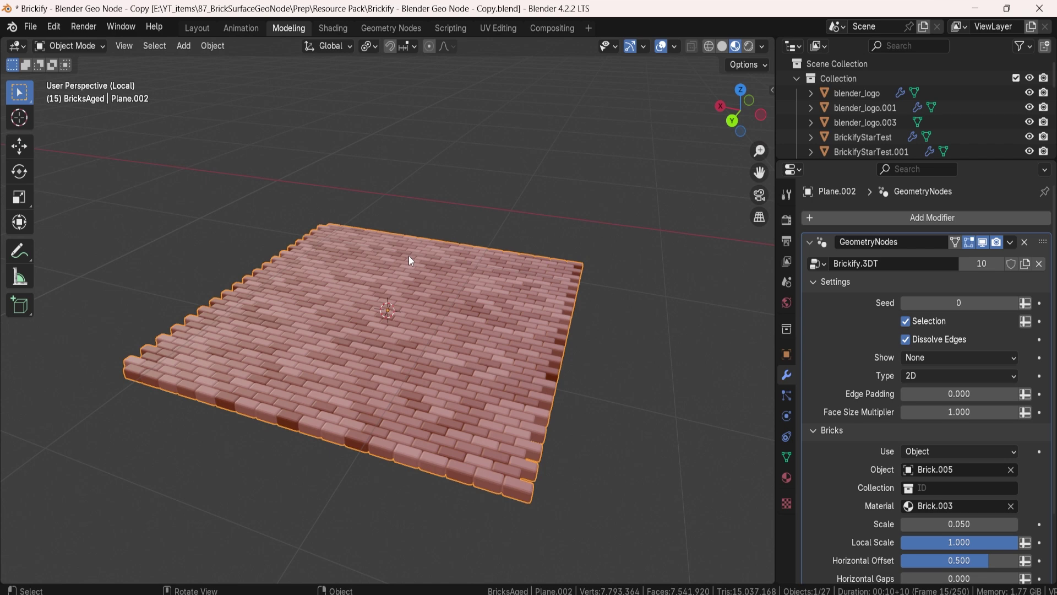
pyautogui.moveTo(408, 260); pyautogui.dragTo(533, 255, button='middle')
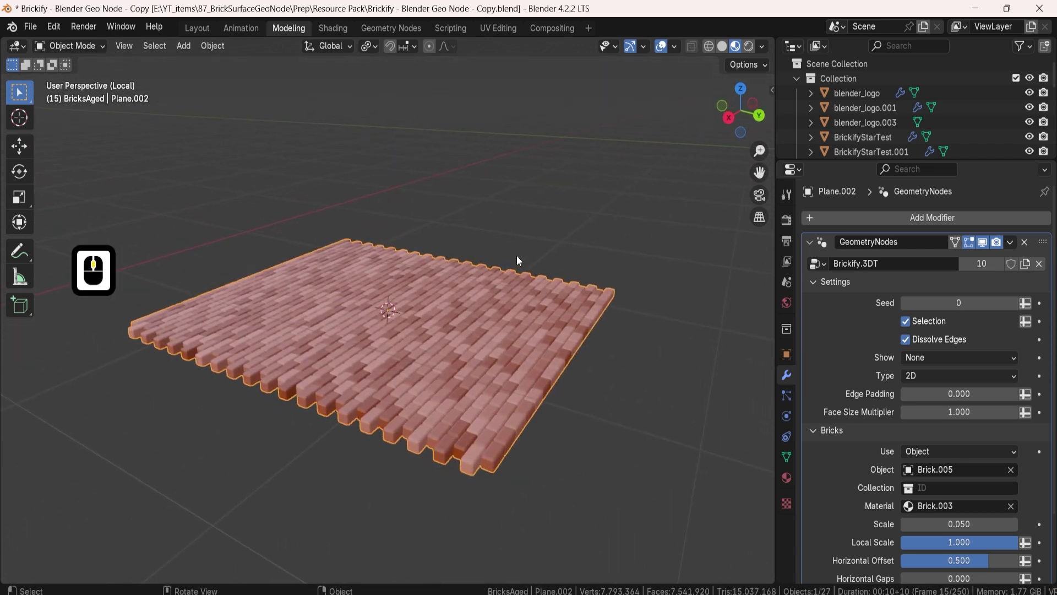
# - Add a 32-vertex circle with 1 m radius, raise it along Z above the brick plane and scale it to 0.362
pyautogui.hotkey('shift', 'a')
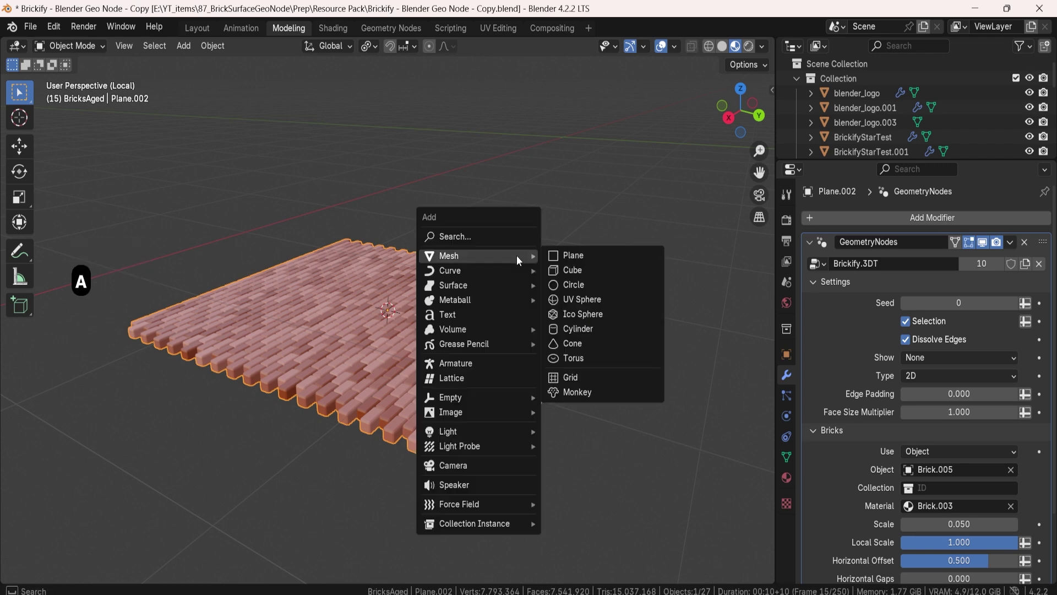
pyautogui.click(590, 284)
pyautogui.press('g')
pyautogui.press('z')
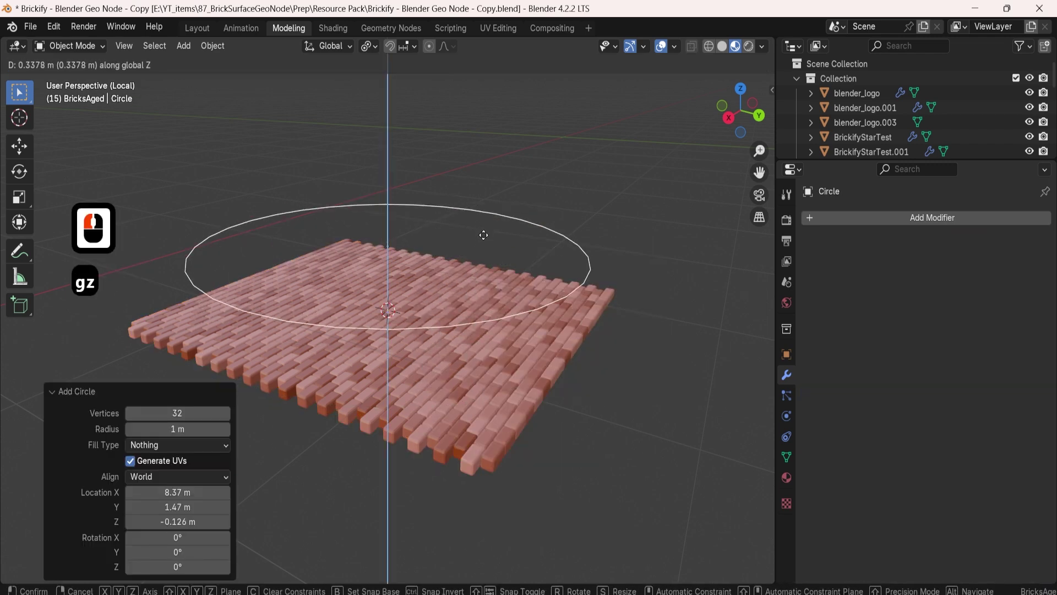
pyautogui.click(607, 246)
pyautogui.press('s')
pyautogui.click(473, 237)
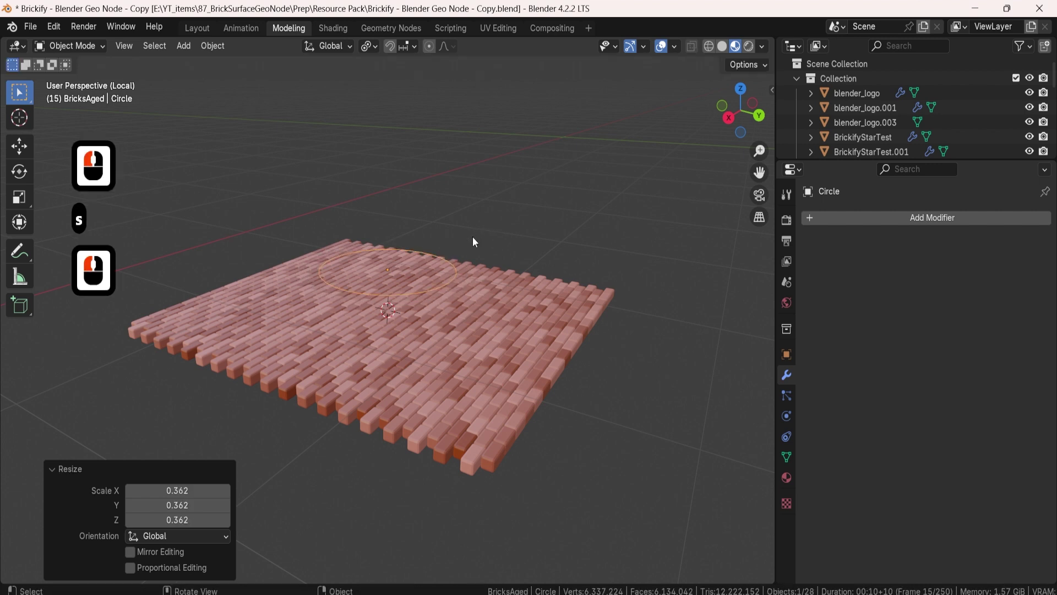
# - Extrude the circle's whole edge and scale the new loop outward about 2.93 times to form a flat ring
pyautogui.press('Tab')
pyautogui.press('a')
pyautogui.press('e')
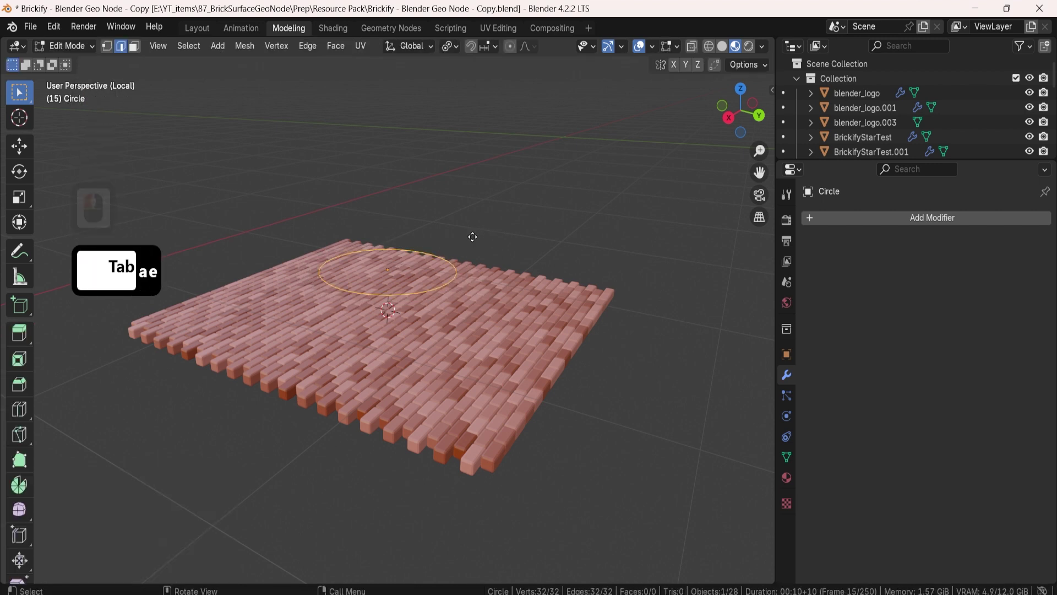
pyautogui.press('Return')
pyautogui.press('s')
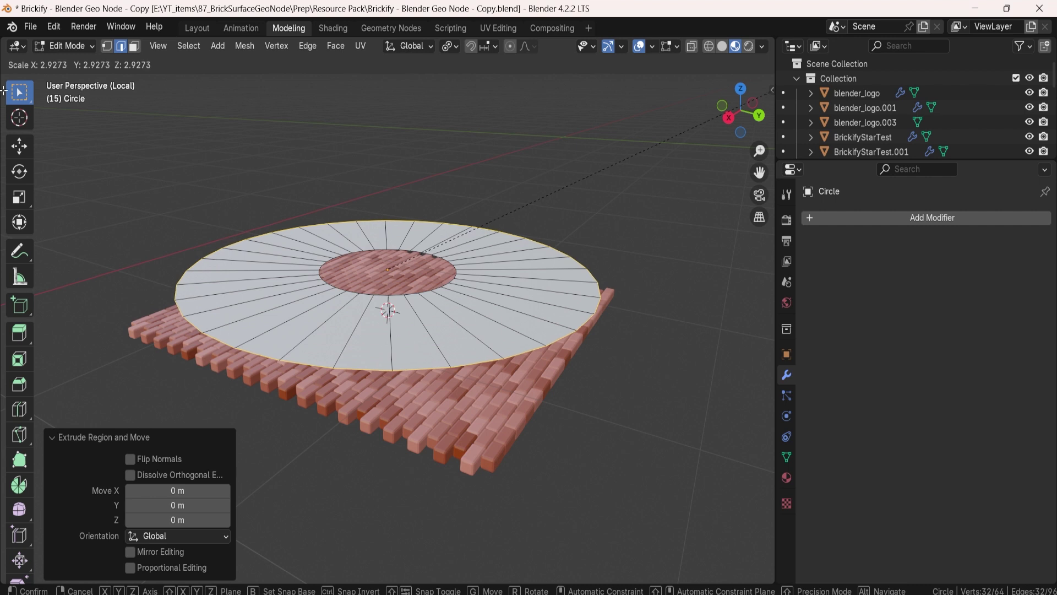
pyautogui.click(4, 90)
# - Select every other vertex on the ring's outer edge with Checker Deselect
pyautogui.press('1')
pyautogui.click(188, 46)
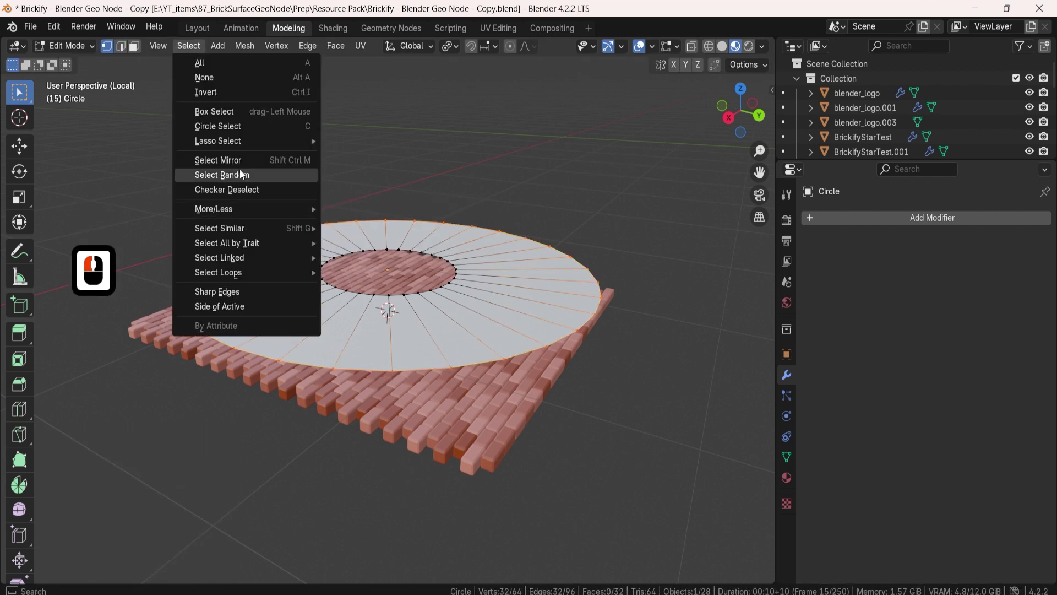
pyautogui.click(256, 191)
pyautogui.moveTo(287, 205); pyautogui.dragTo(586, 346, button='middle')
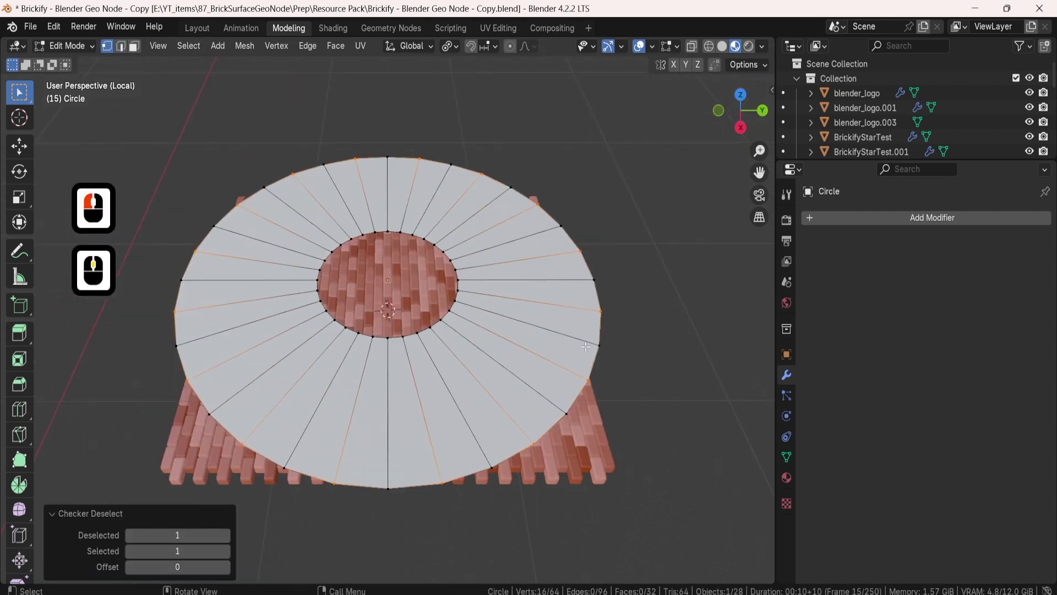
# - Change the transform pivot point and scale the alternate outer vertices inward to 0.648, forming a pointed star ring
pyautogui.press('s')
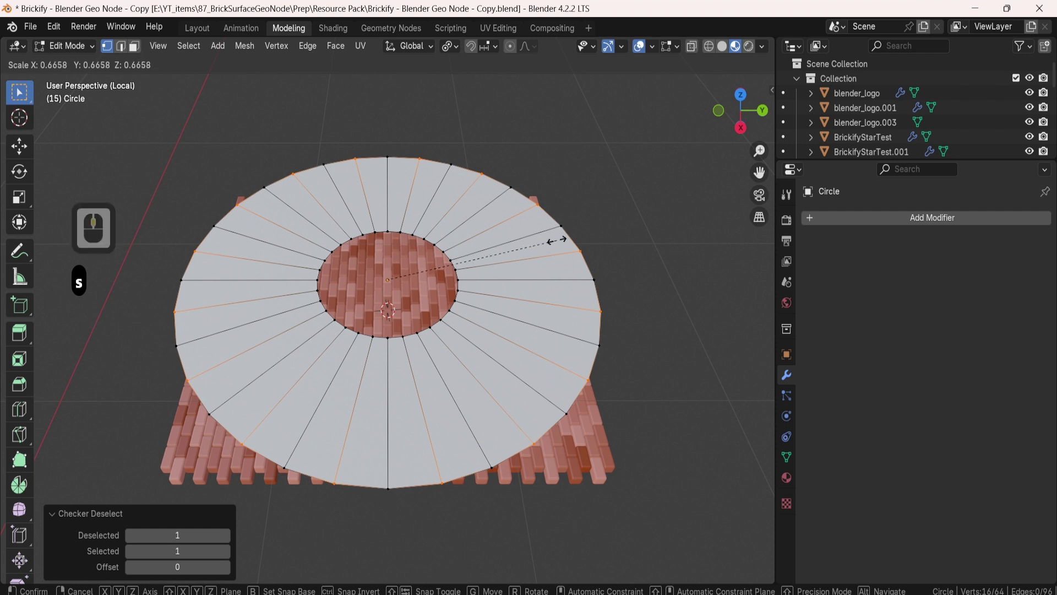
pyautogui.press('Escape')
pyautogui.click(450, 46)
pyautogui.click(484, 125)
pyautogui.press('s')
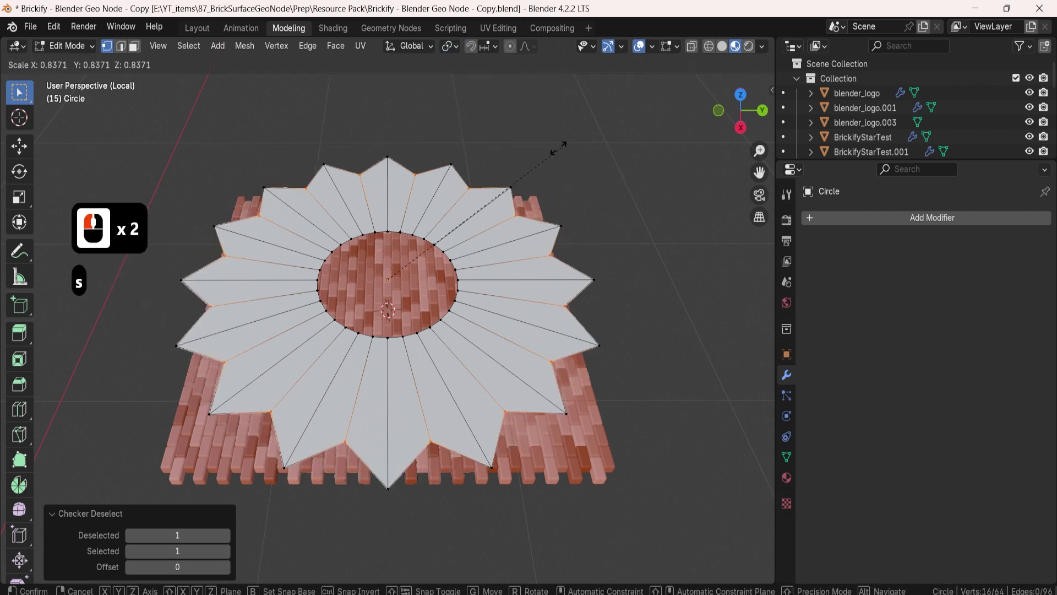
pyautogui.click(513, 166)
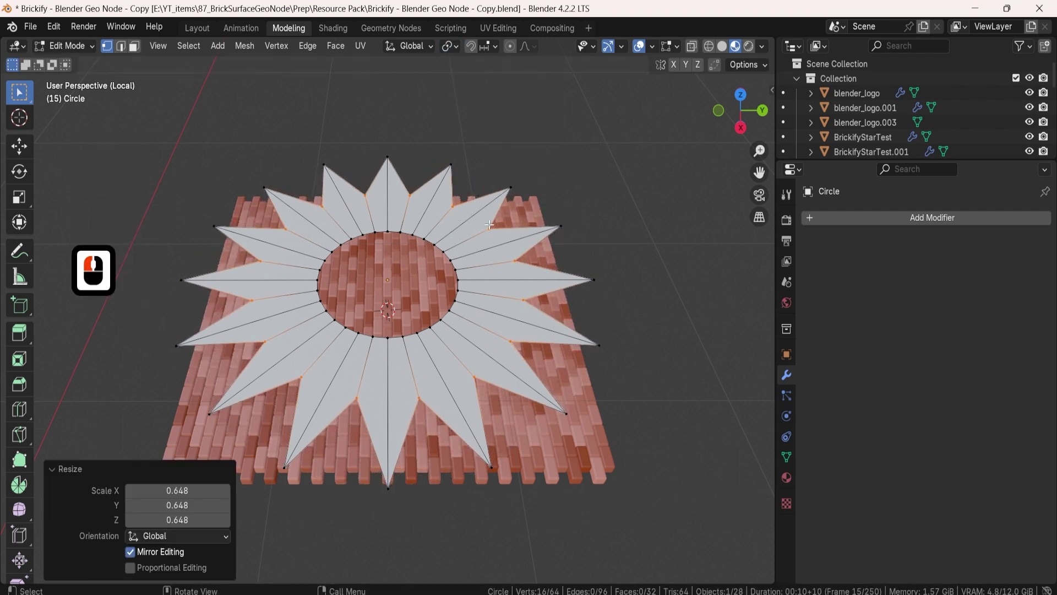
pyautogui.press('Tab')
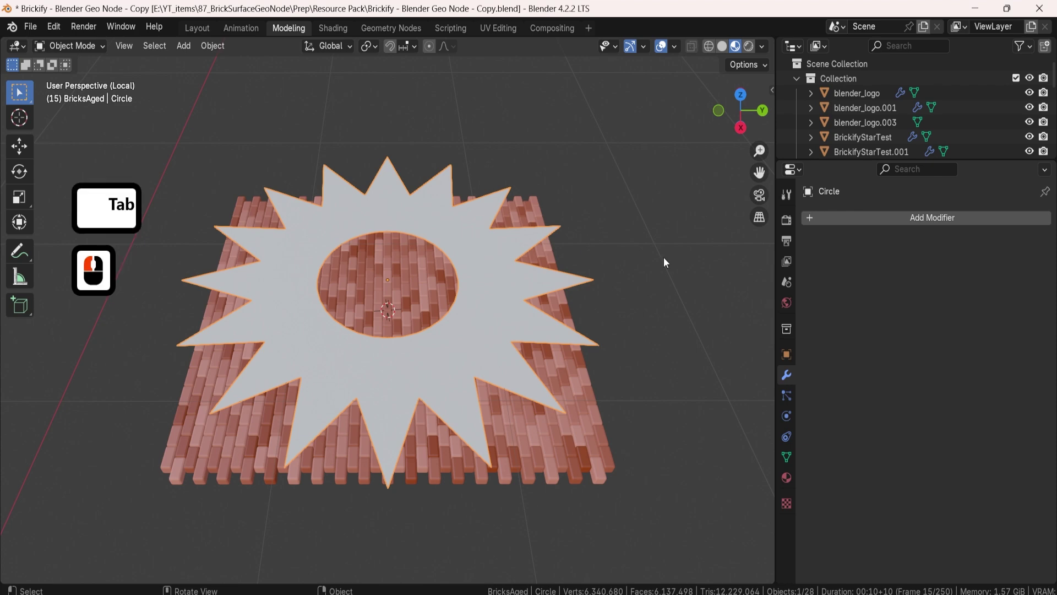
# - Add a Geometry Nodes modifier to the star ring and assign the Brickify.3DT node group to it
pyautogui.click(828, 219)
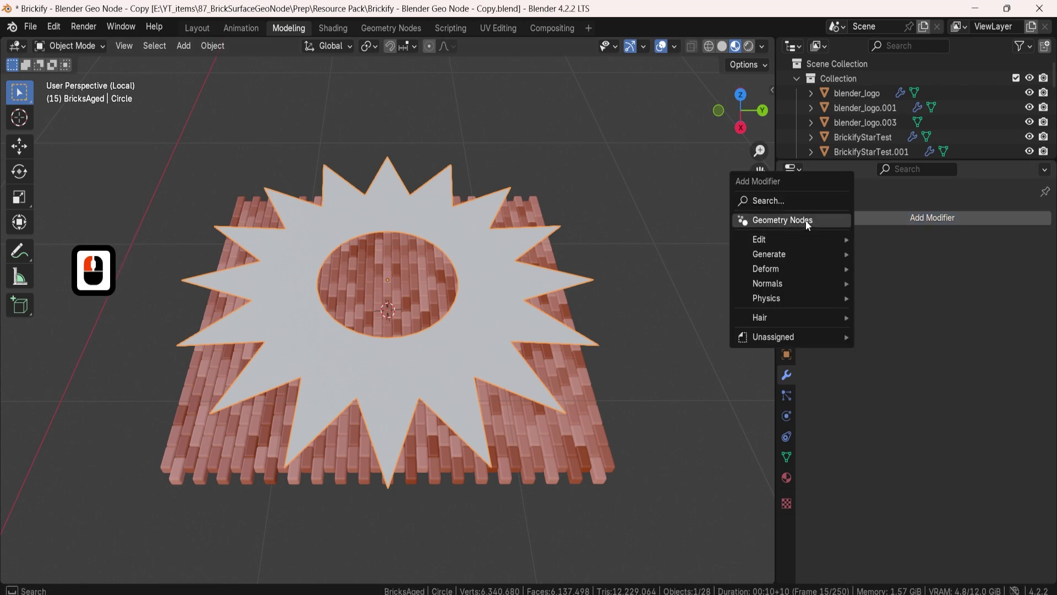
pyautogui.click(805, 220)
pyautogui.click(818, 263)
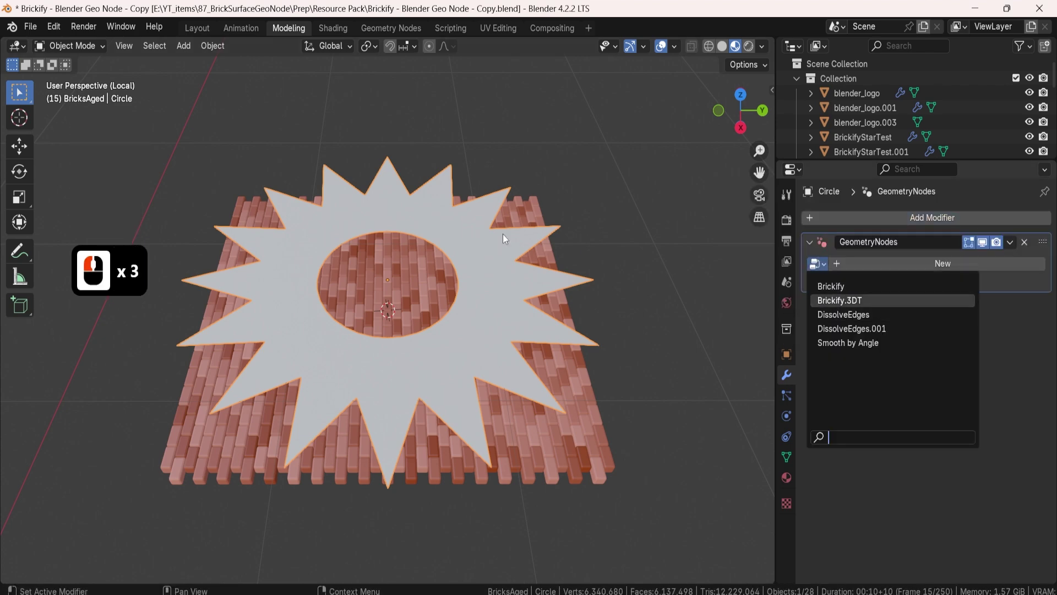
pyautogui.press('Return')
# - Scale the brick star to 0.657 and lower it along Z into the brick plane by about 0.067 m and another 0.12 m
pyautogui.moveTo(490, 250); pyautogui.dragTo(455, 289, button='middle')
pyautogui.press('s')
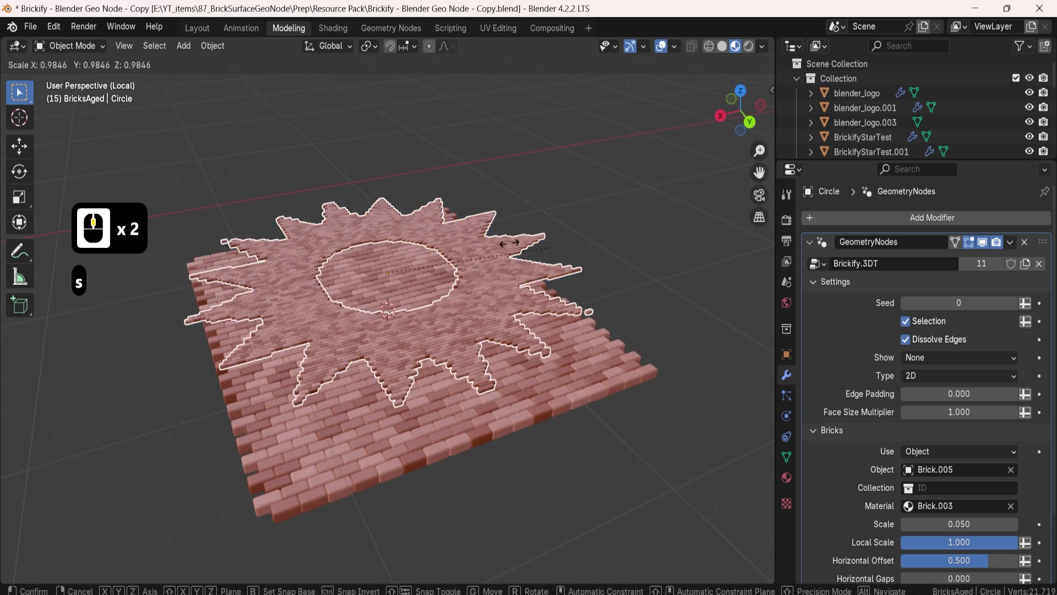
pyautogui.click(495, 246)
pyautogui.press('g')
pyautogui.press('z')
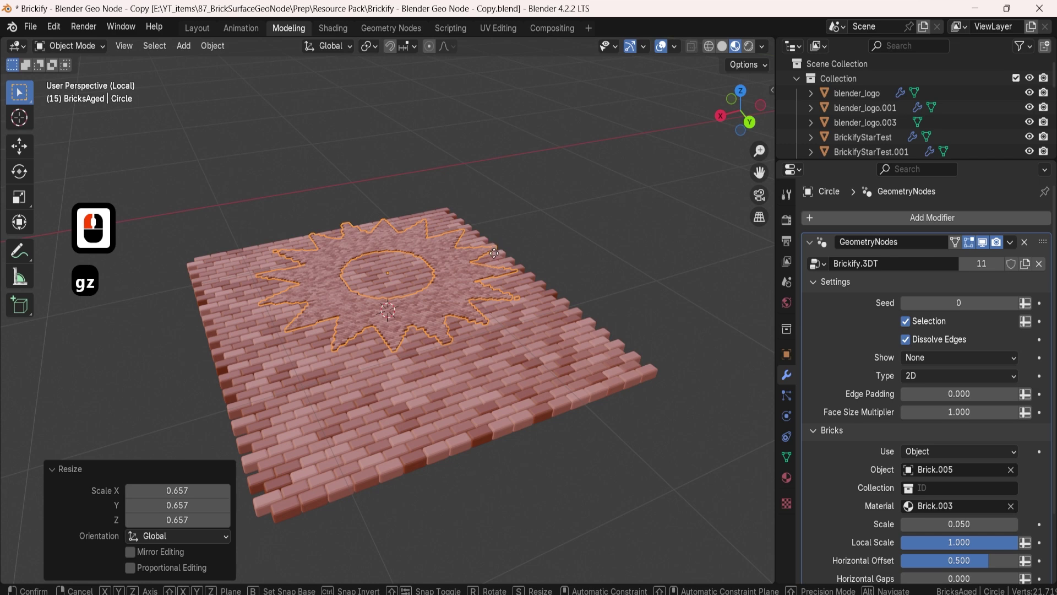
pyautogui.click(492, 261)
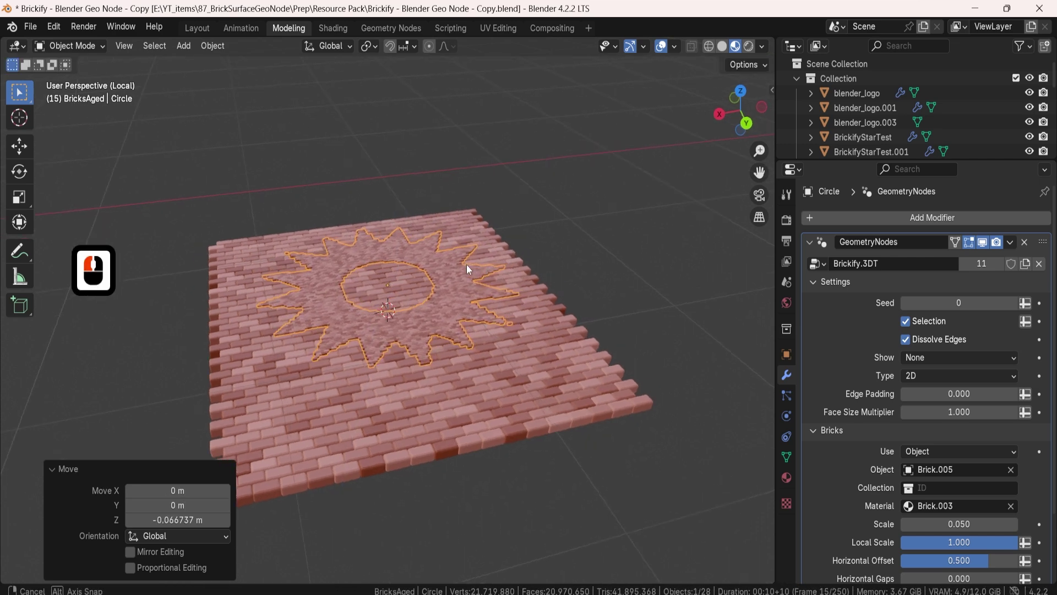
pyautogui.moveTo(467, 265); pyautogui.dragTo(447, 204, button='middle')
pyautogui.press('z')
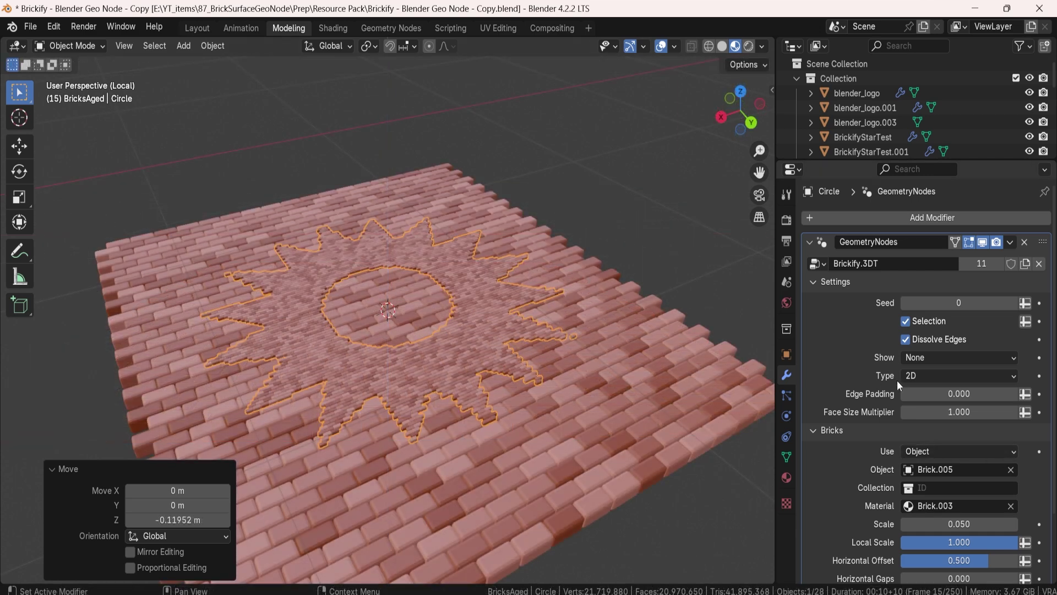
# - Set the Scale of the star's bricks to 0.099 in its Brickify.3DT modifier
pyautogui.scroll(-3, 920, 402)
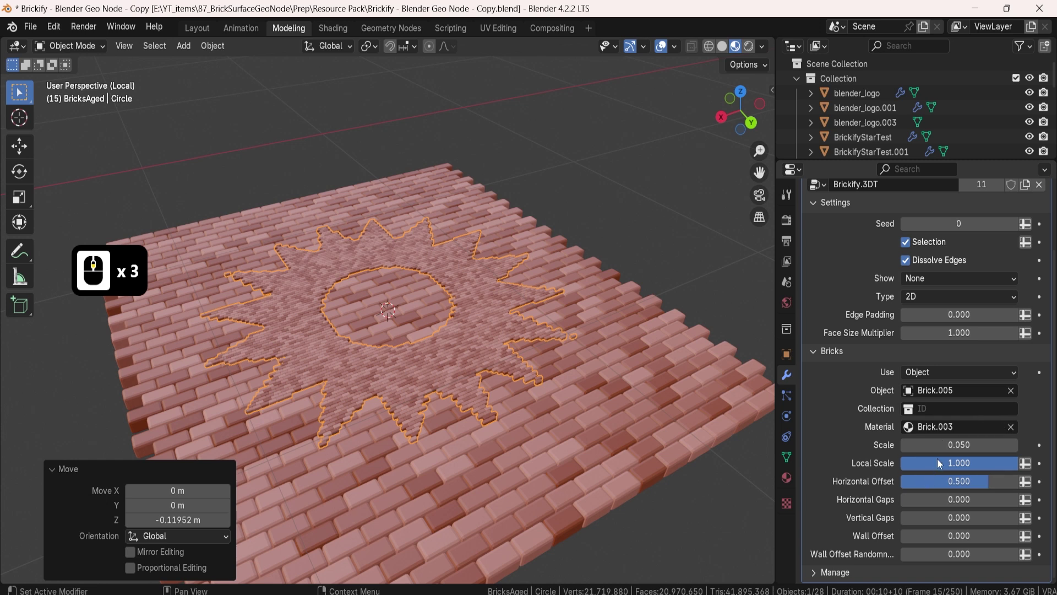
pyautogui.press('shift')
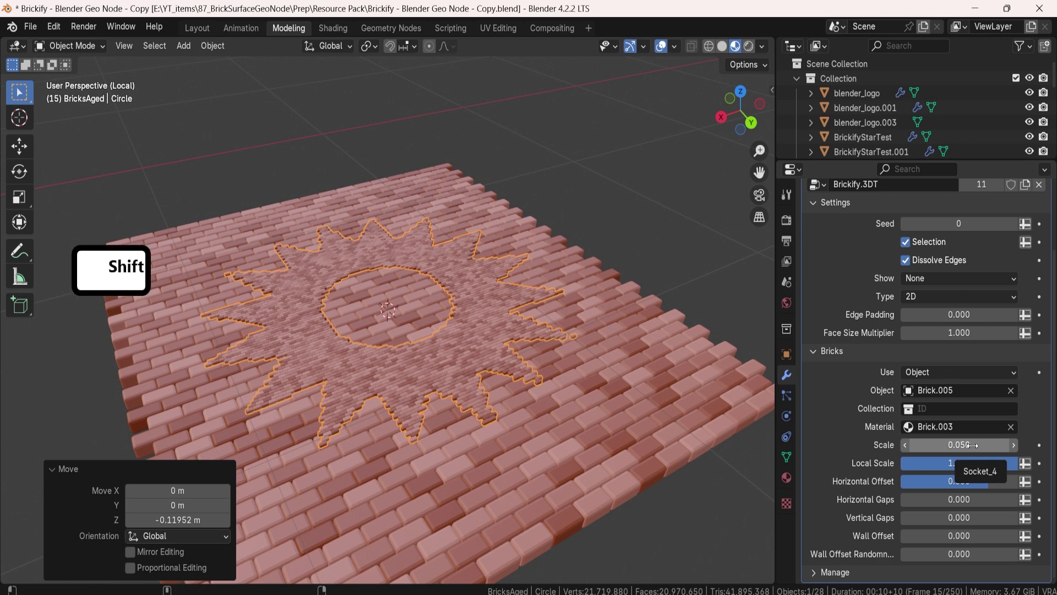
pyautogui.keyDown('shift'); pyautogui.moveTo(959, 445); pyautogui.dragTo(943, 445); pyautogui.keyUp('shift')
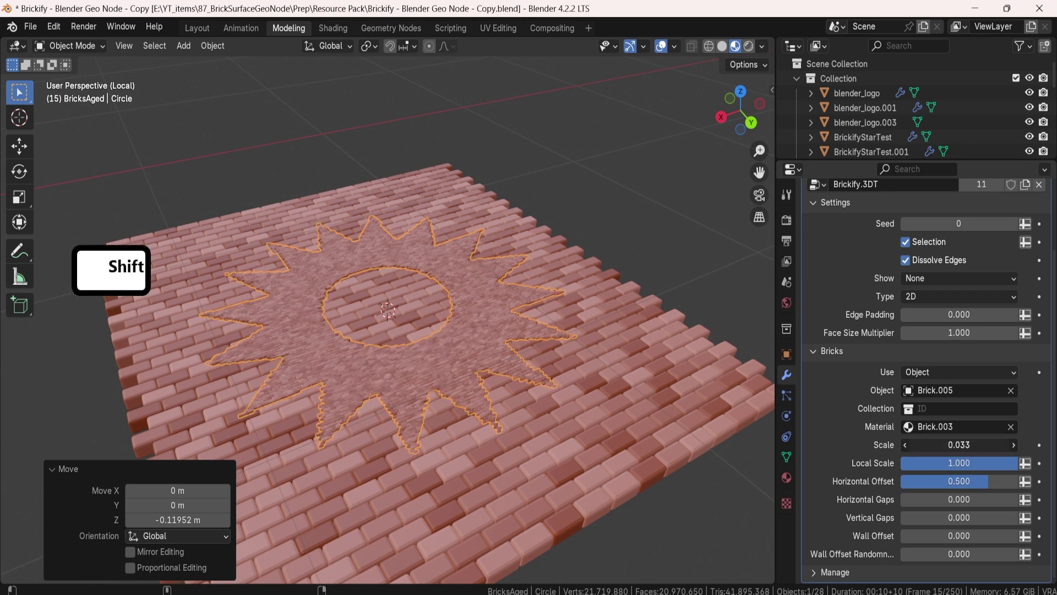
pyautogui.keyDown('shift'); pyautogui.moveTo(943, 445); pyautogui.dragTo(979, 445); pyautogui.keyUp('shift')
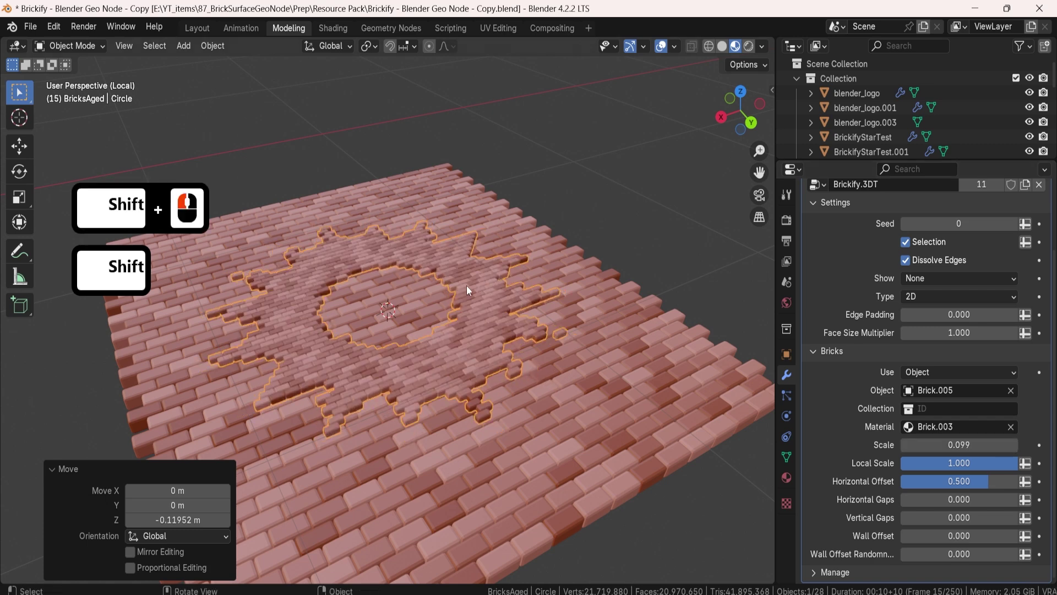
# - Scale the star's selected alternate outer vertices outward to 1.150 in Edit Mode, making its points shallower
pyautogui.click(500, 296)
pyautogui.press('Tab')
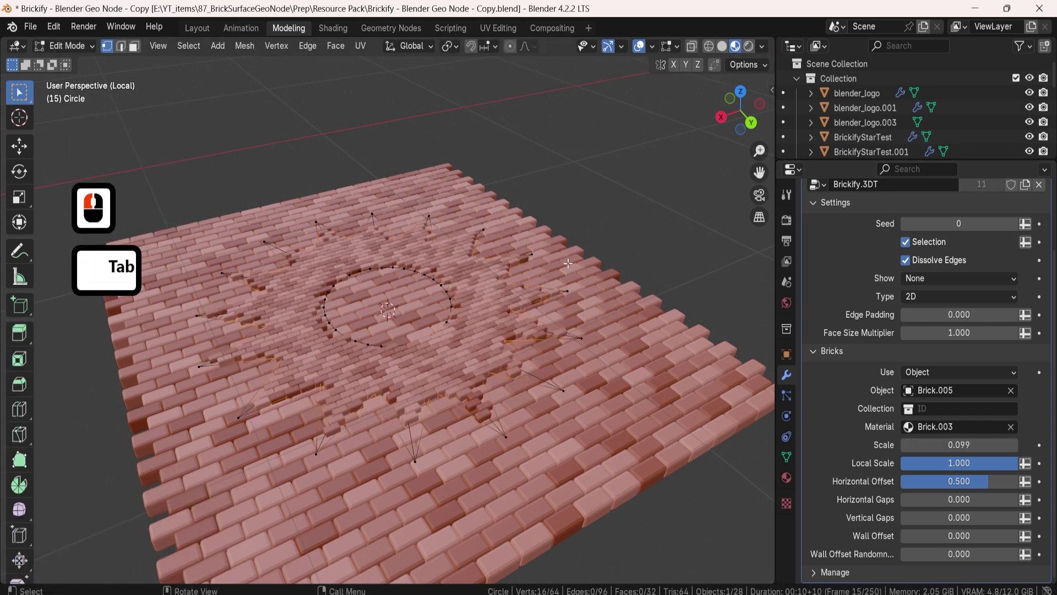
pyautogui.press('s')
pyautogui.click(484, 292)
pyautogui.press('Tab')
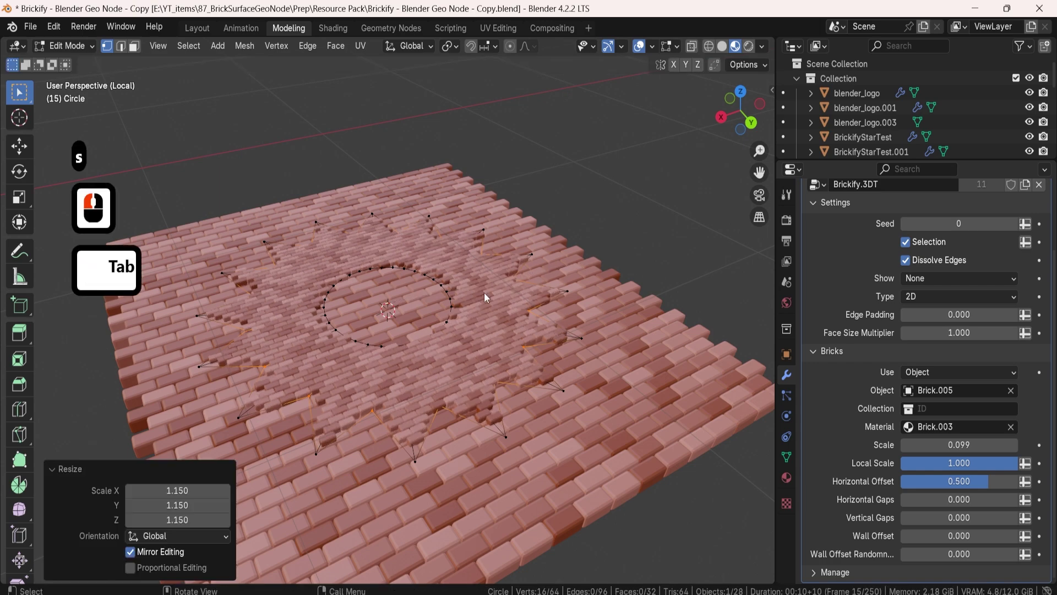
# - Return to Object Mode, deselect the star and preview both brick surfaces in Rendered shading
pyautogui.moveTo(491, 320); pyautogui.dragTo(525, 314, button='middle')
pyautogui.click(532, 149)
pyautogui.moveTo(471, 221); pyautogui.dragTo(450, 236, button='middle')
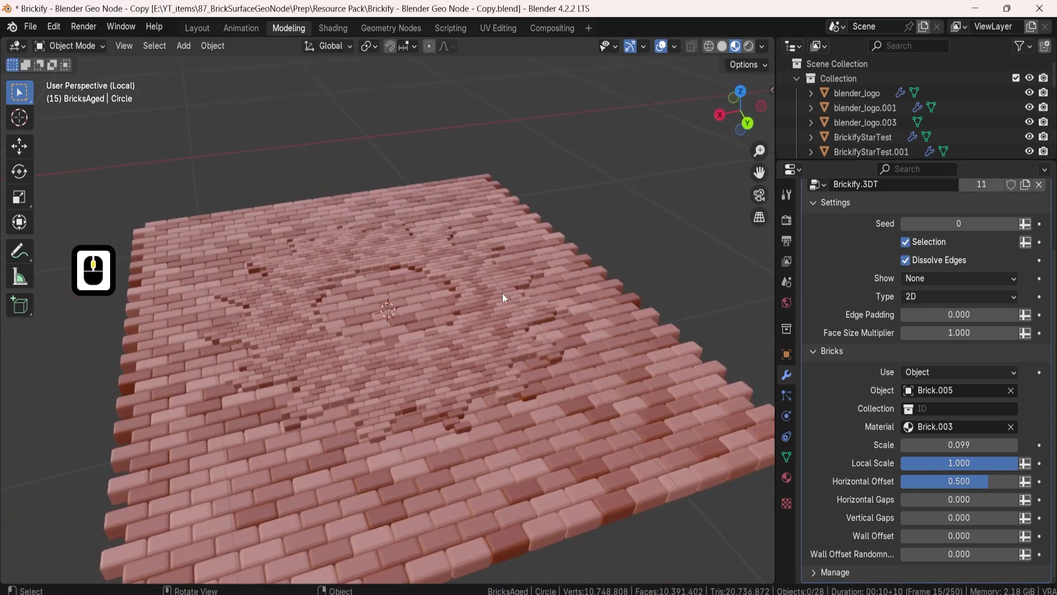
pyautogui.click(749, 47)
pyautogui.moveTo(557, 141)
pyautogui.mouseDown(button='middle')
pyautogui.moveTo(408, 255)
pyautogui.moveTo(354, 259)
pyautogui.moveTo(399, 246)
pyautogui.mouseUp(button='middle')
pyautogui.scroll(2, 440, 289)
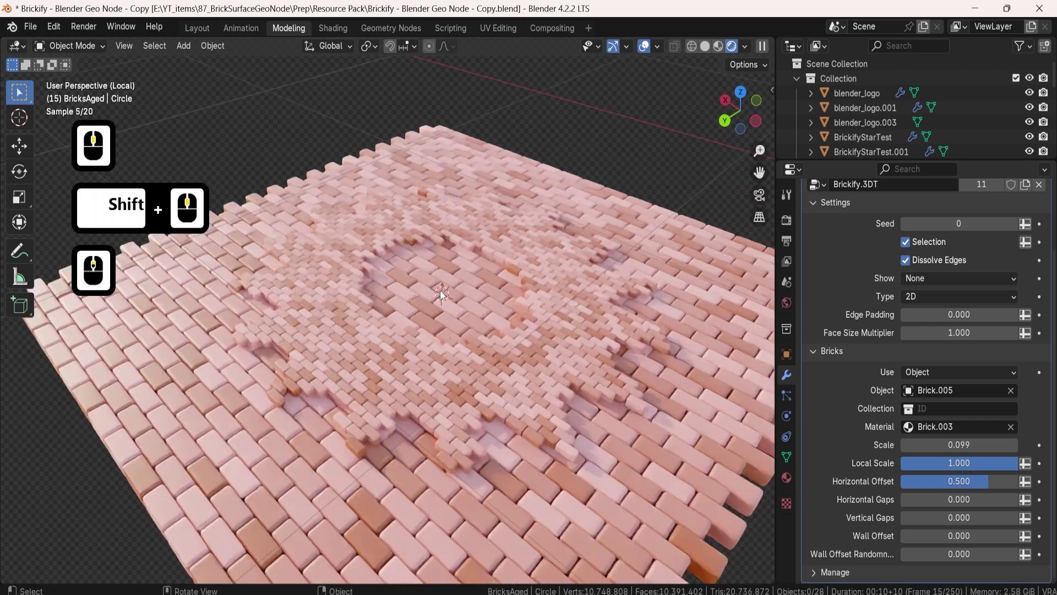
pyautogui.moveTo(481, 284); pyautogui.dragTo(547, 348, button='middle')
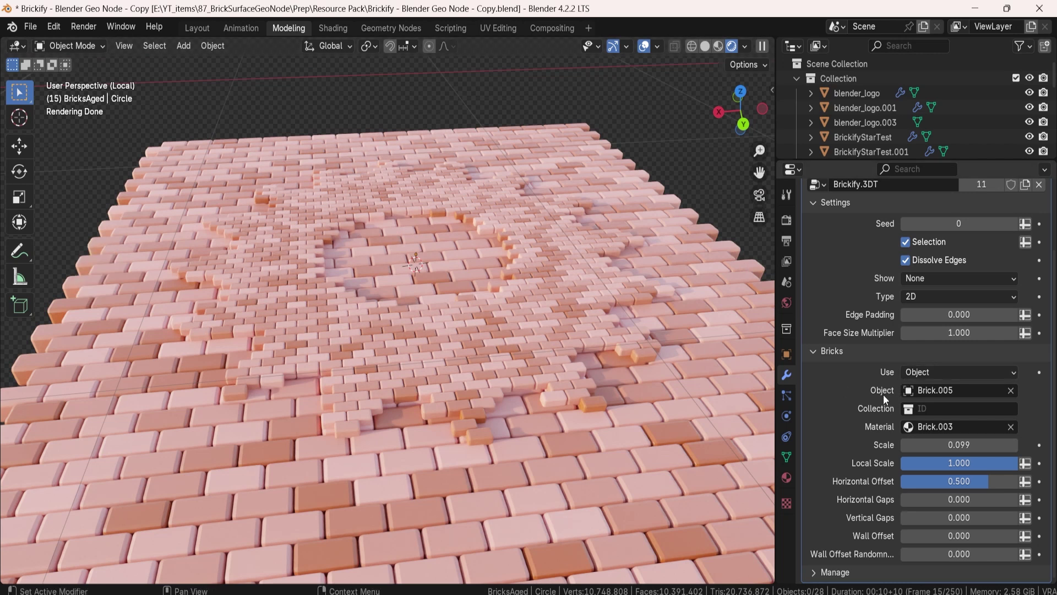
# - Switch the star's brick source to Collection and assign the Bricks collection to it
pyautogui.click(940, 374)
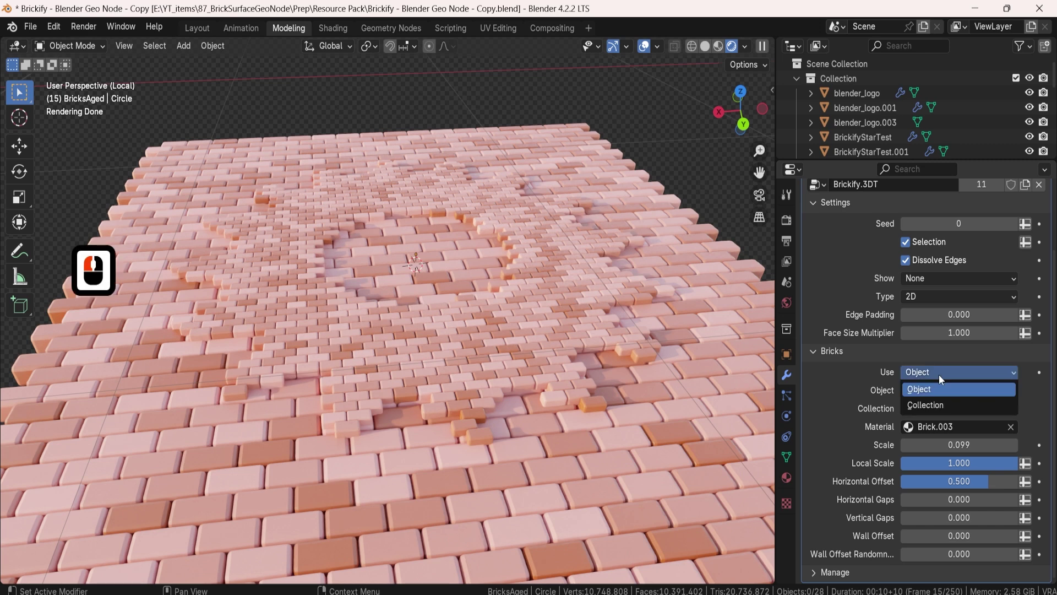
pyautogui.click(923, 398)
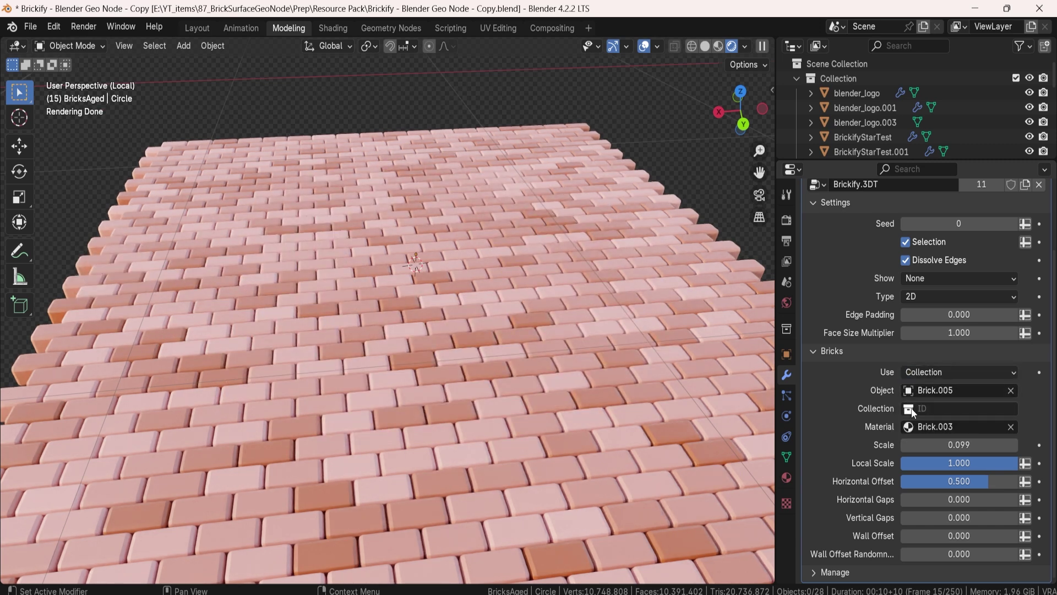
pyautogui.click(923, 408)
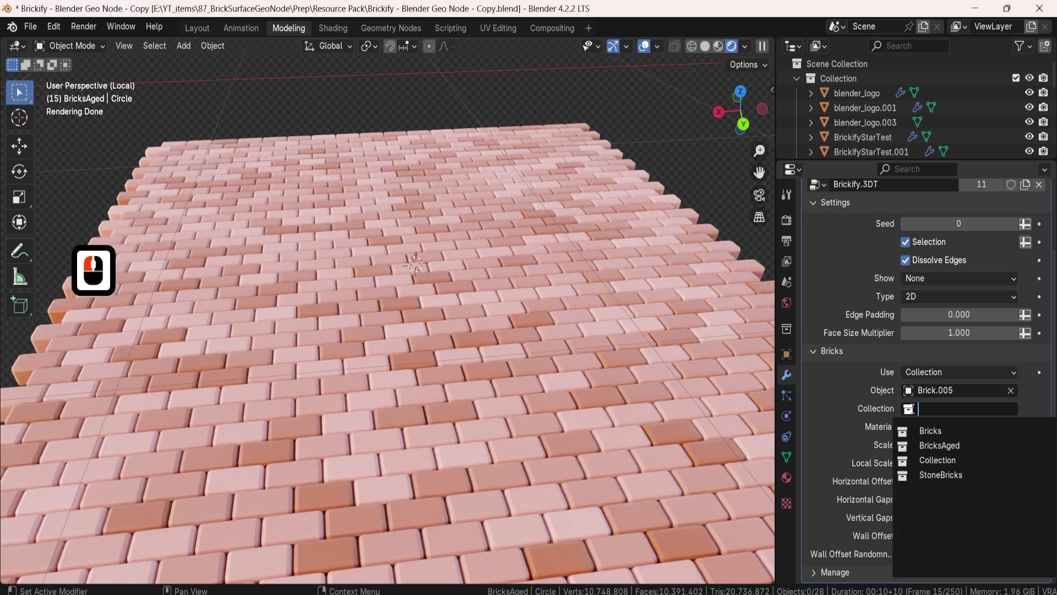
pyautogui.click(928, 432)
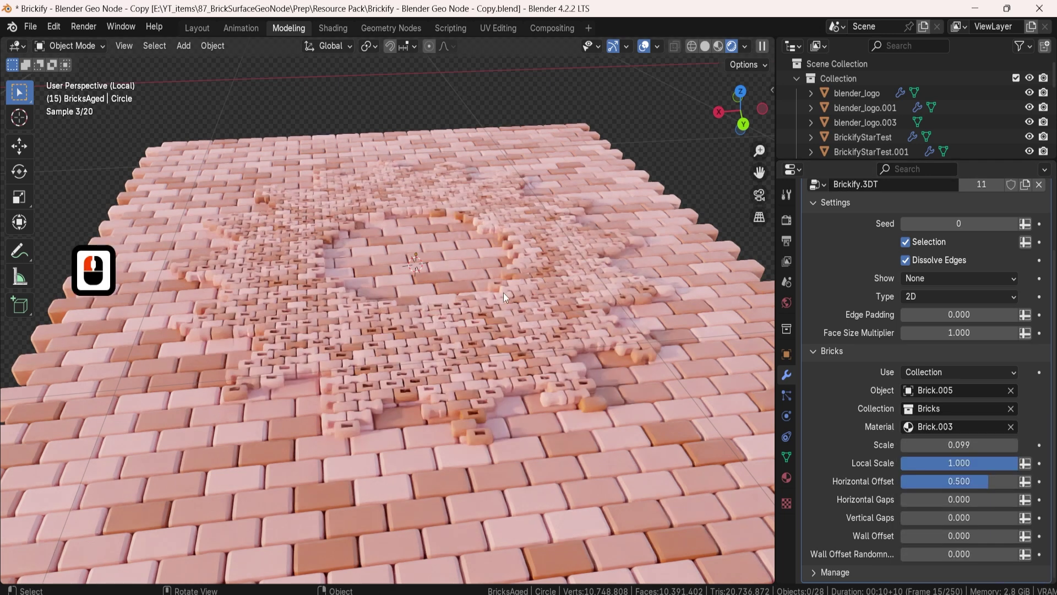
# - Examine the three sets of source brick models, selecting each set in turn, and return to the isolated brick star and plane
pyautogui.scroll(-4, 500, 296)
pyautogui.moveTo(497, 299); pyautogui.dragTo(518, 302, button='middle')
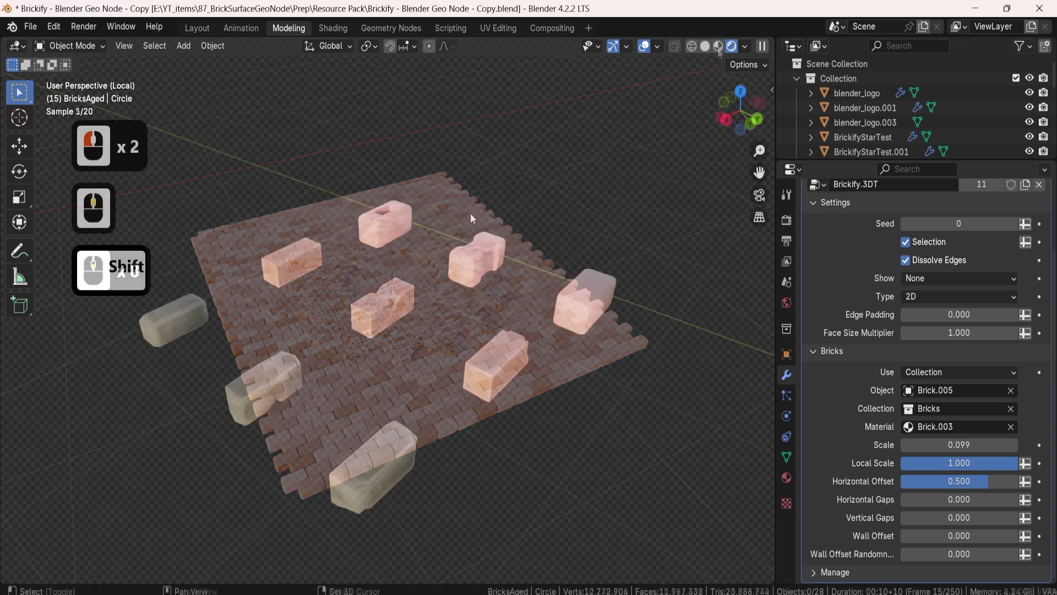
pyautogui.moveTo(544, 240); pyautogui.dragTo(504, 252, button='middle')
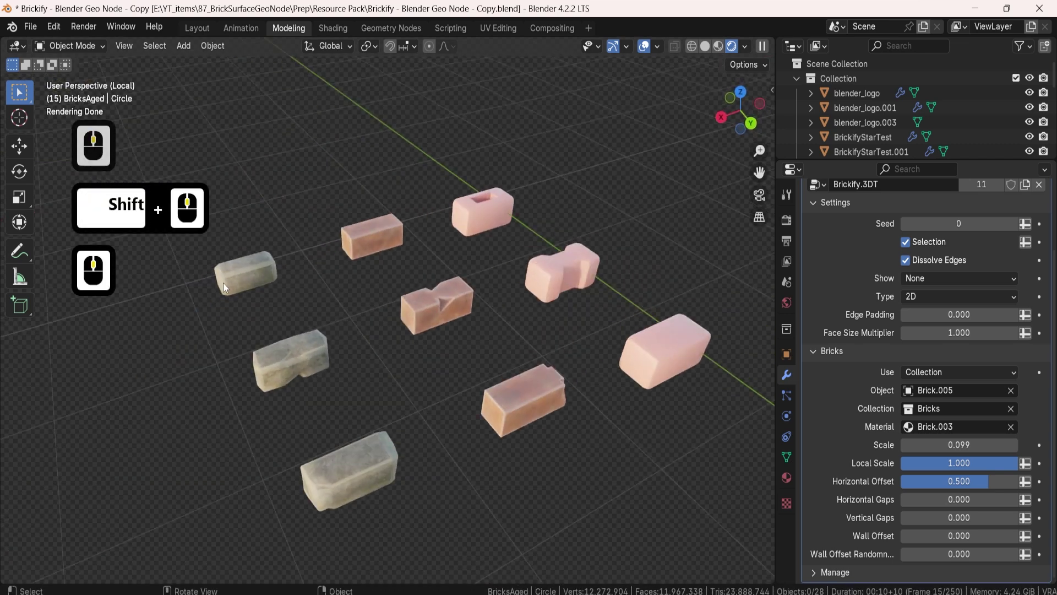
pyautogui.moveTo(223, 282); pyautogui.dragTo(258, 221, button='middle')
pyautogui.moveTo(267, 189); pyautogui.dragTo(310, 569)
pyautogui.moveTo(384, 194); pyautogui.dragTo(444, 474)
pyautogui.moveTo(507, 204); pyautogui.dragTo(692, 460)
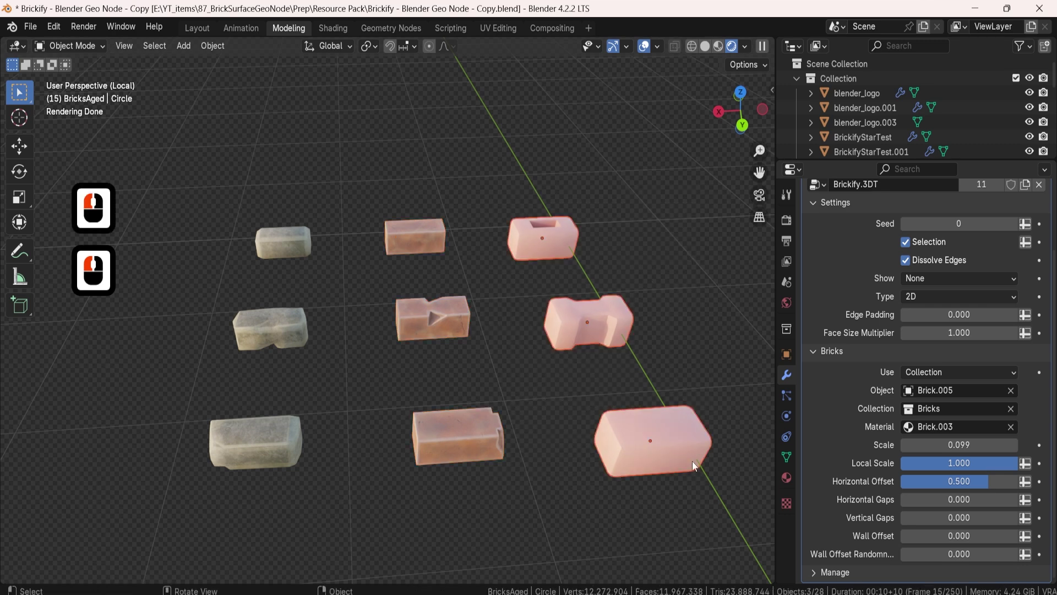
pyautogui.moveTo(394, 262); pyautogui.dragTo(625, 254, button='middle')
pyautogui.scroll(-7, 465, 298)
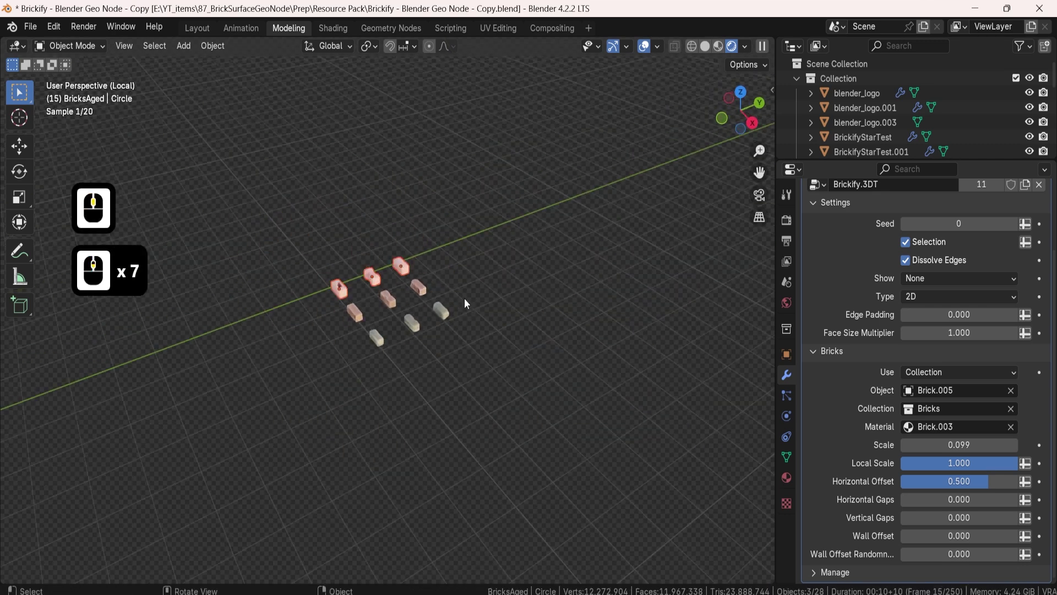
pyautogui.moveTo(464, 299); pyautogui.dragTo(455, 325, button='middle')
pyautogui.keyDown('shift'); pyautogui.moveTo(550, 270); pyautogui.dragTo(574, 254, button='middle'); pyautogui.keyUp('shift')
pyautogui.press('/')
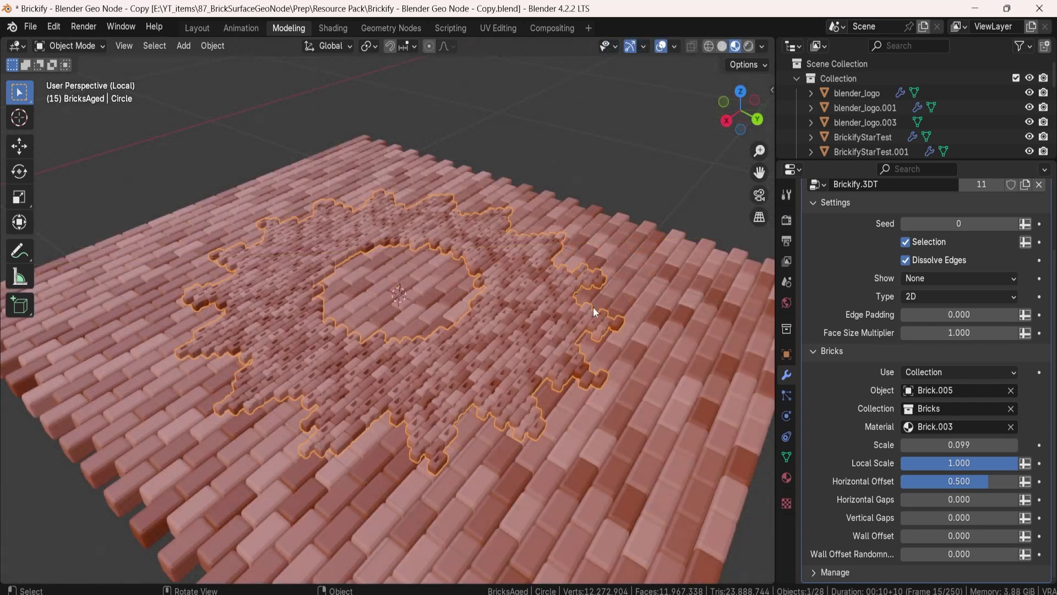
# - Assign the Brick.Basic material to the star's bricks and compare it with the brick plane's material setting
pyautogui.click(911, 428)
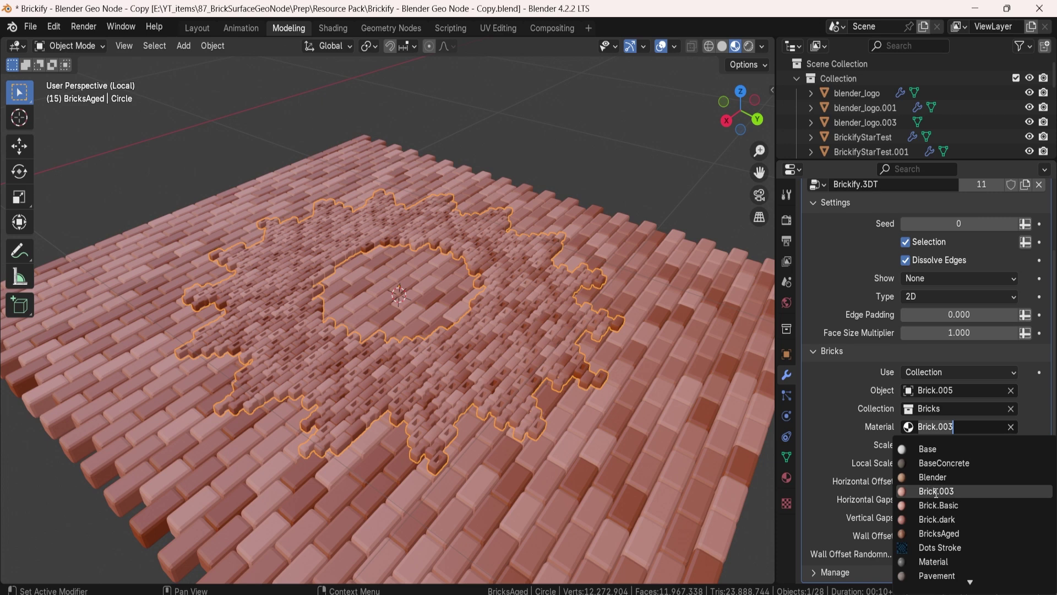
pyautogui.click(950, 504)
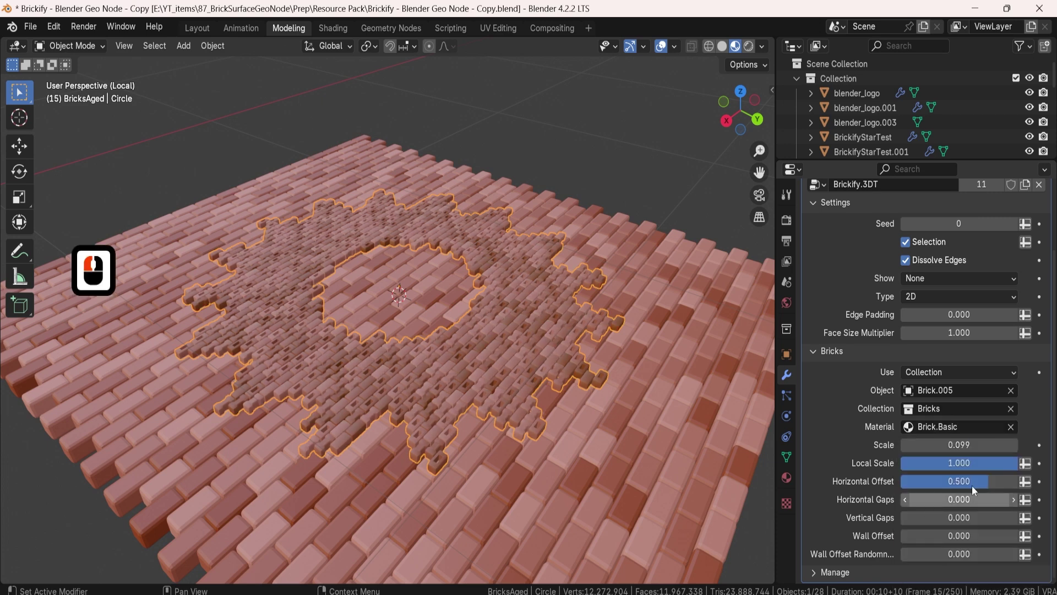
pyautogui.moveTo(567, 340); pyautogui.dragTo(520, 355, button='middle')
pyautogui.click(477, 460)
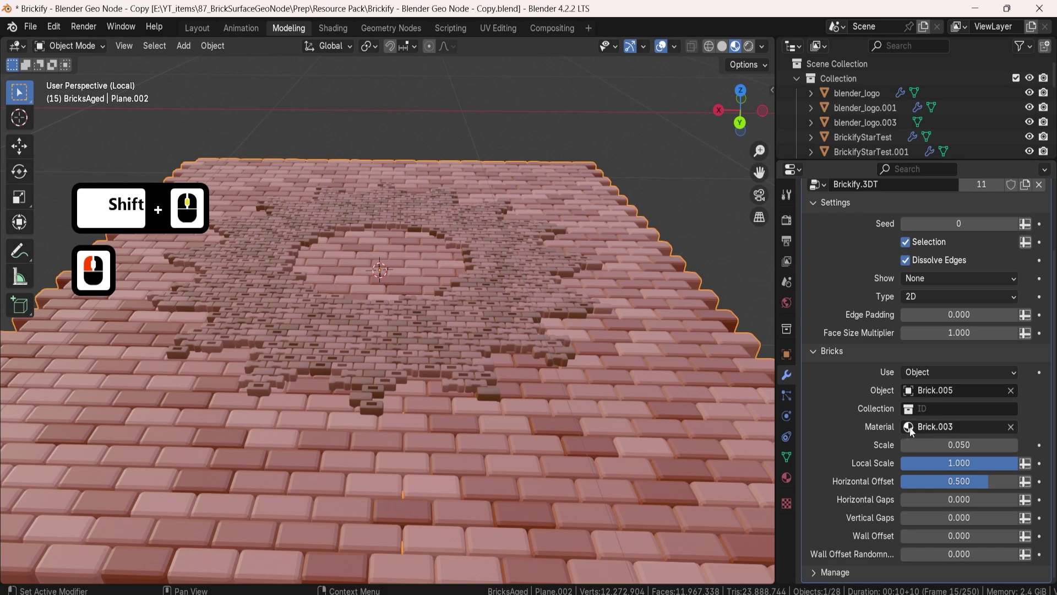
pyautogui.click(481, 316)
pyautogui.moveTo(481, 316)
pyautogui.mouseDown(button='middle')
pyautogui.moveTo(412, 343)
pyautogui.moveTo(465, 323)
pyautogui.mouseUp(button='middle')
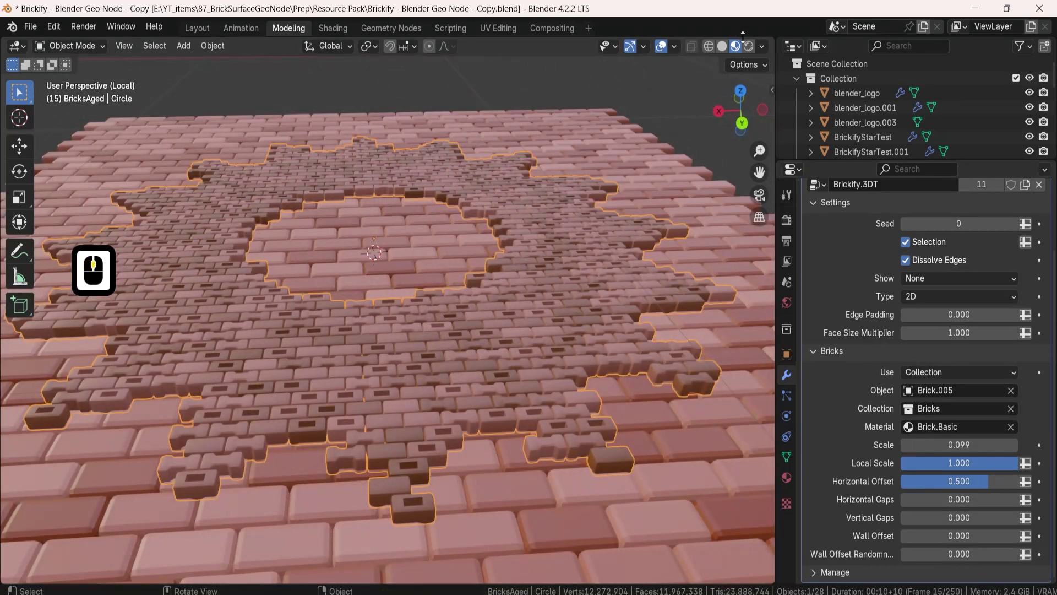
# - Turn on Rendered shading, deselect the star and inspect its bricks against the surrounding plane
pyautogui.click(748, 46)
pyautogui.moveTo(569, 227)
pyautogui.mouseDown(button='middle')
pyautogui.moveTo(454, 272)
pyautogui.moveTo(525, 346)
pyautogui.mouseUp(button='middle')
pyautogui.scroll(-2, 375, 336)
pyautogui.click(573, 120)
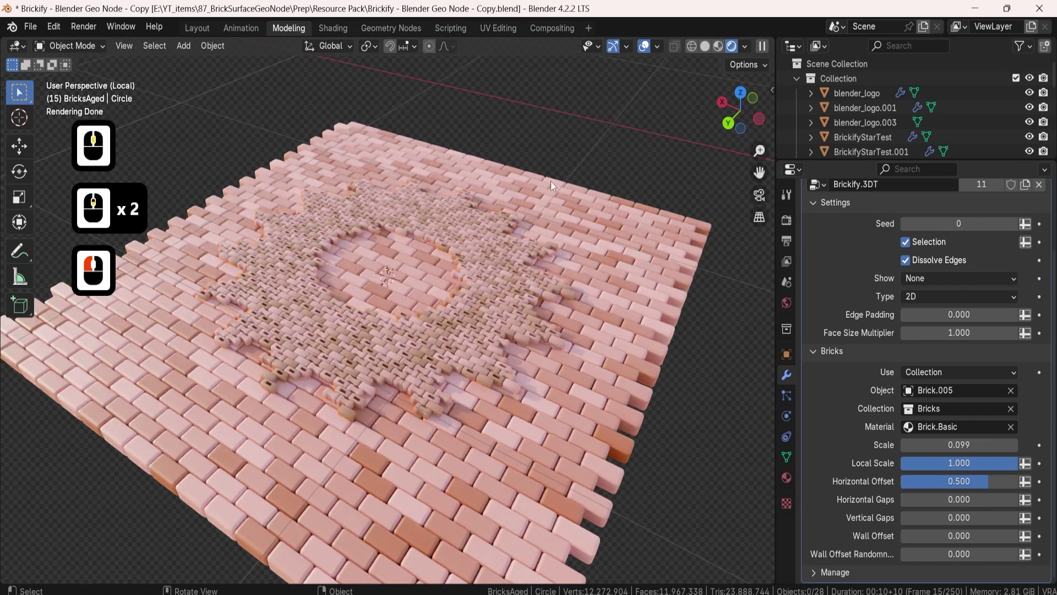
pyautogui.moveTo(468, 253); pyautogui.dragTo(401, 349, button='middle')
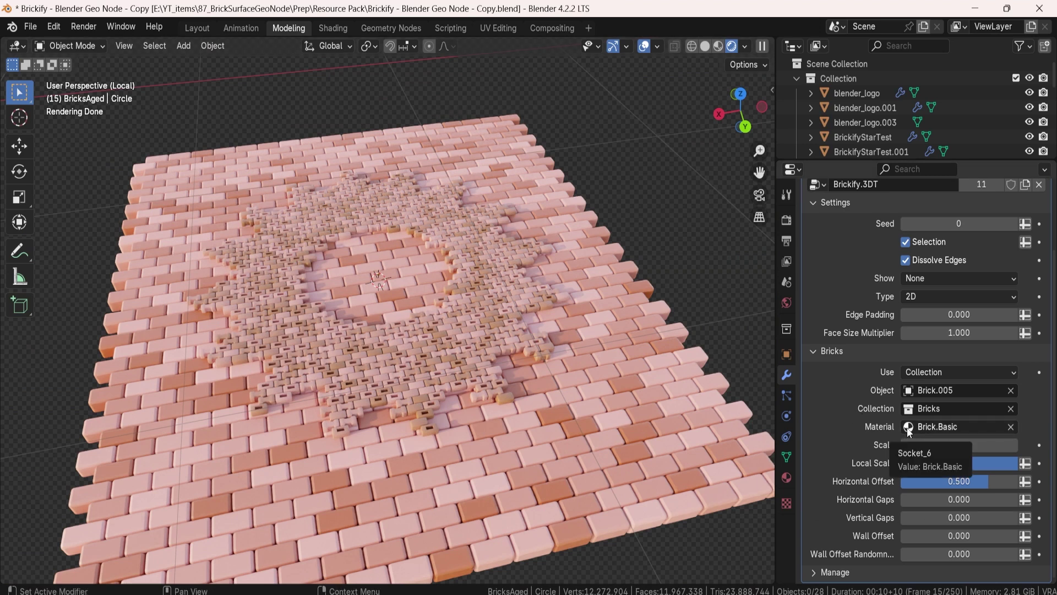
# - Select the brick plane and open its Brick.003 material nodes in the Shading workspace
pyautogui.click(617, 370)
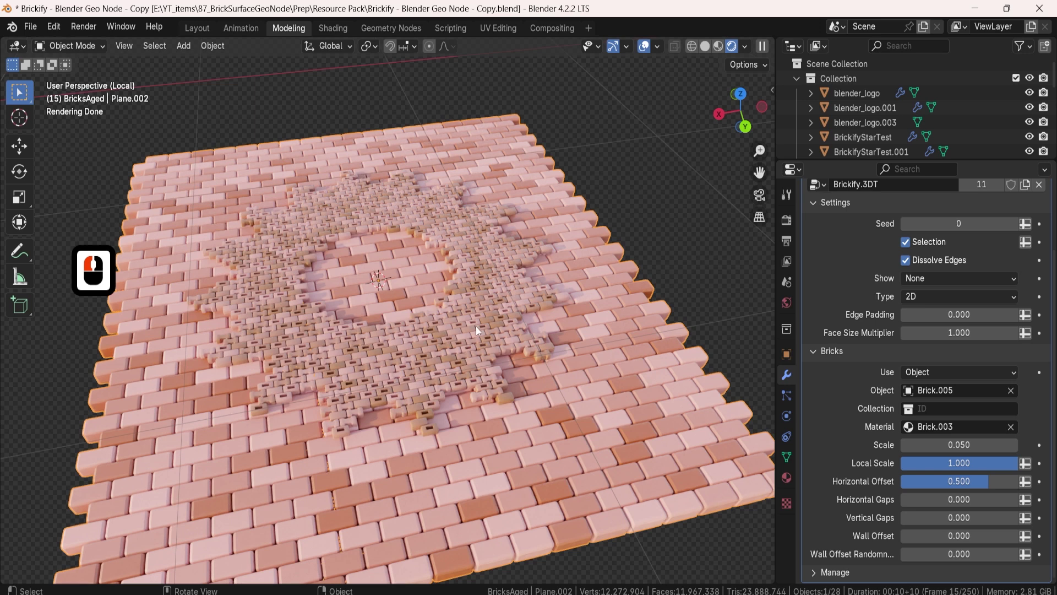
pyautogui.moveTo(476, 328); pyautogui.dragTo(629, 392, button='middle')
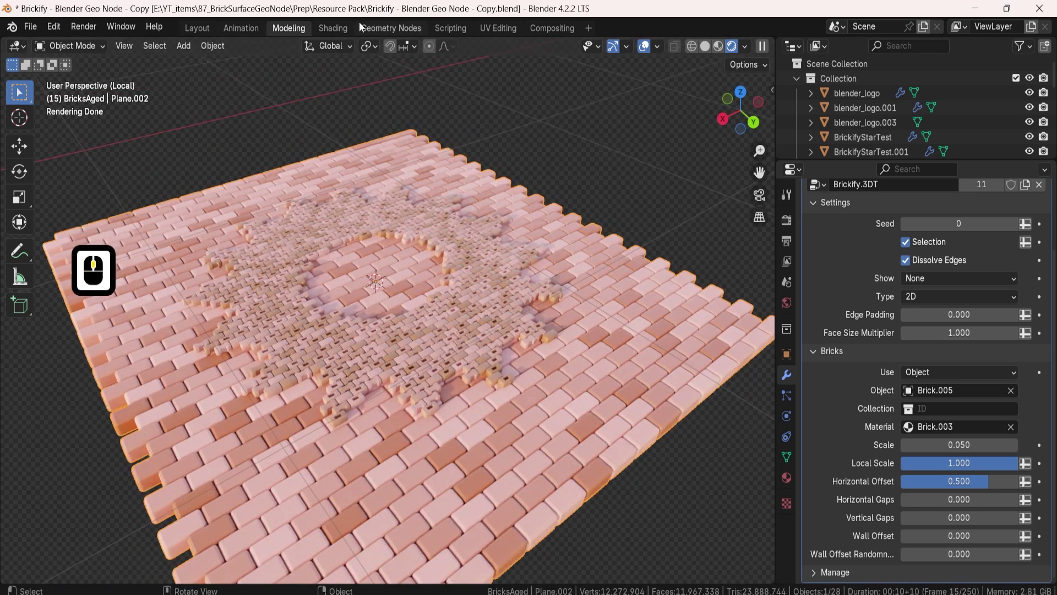
pyautogui.click(333, 28)
pyautogui.scroll(-4, 386, 248)
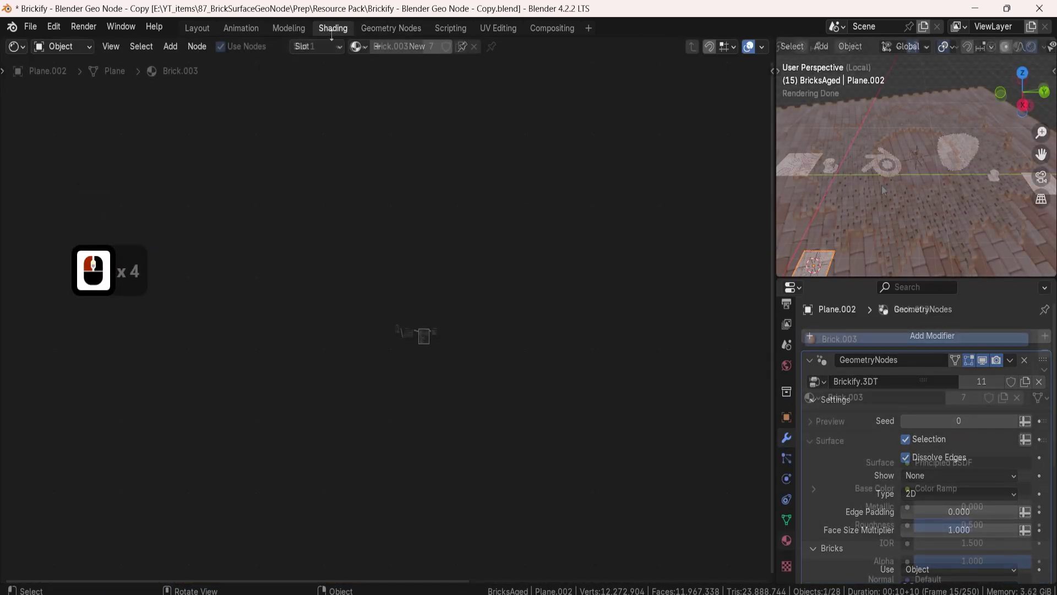
pyautogui.scroll(20, 422, 341)
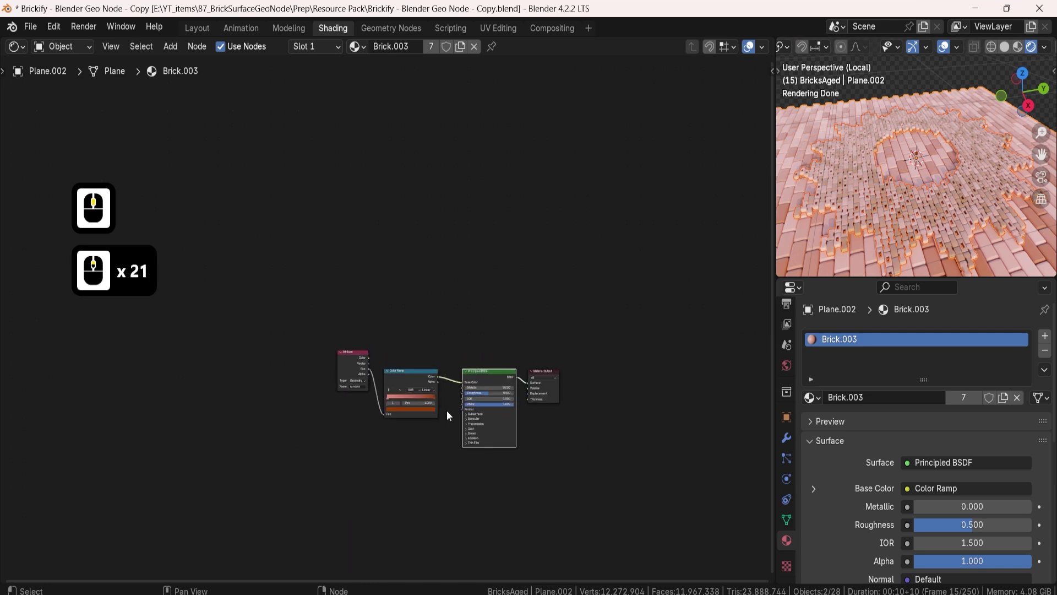
pyautogui.scroll(7, 392, 362)
pyautogui.moveTo(428, 296); pyautogui.dragTo(449, 330, button='middle')
pyautogui.scroll(1, 441, 319)
# - Darken the first colour stop of the Brick.003 Color Ramp to a Value of 0.225
pyautogui.click(421, 286)
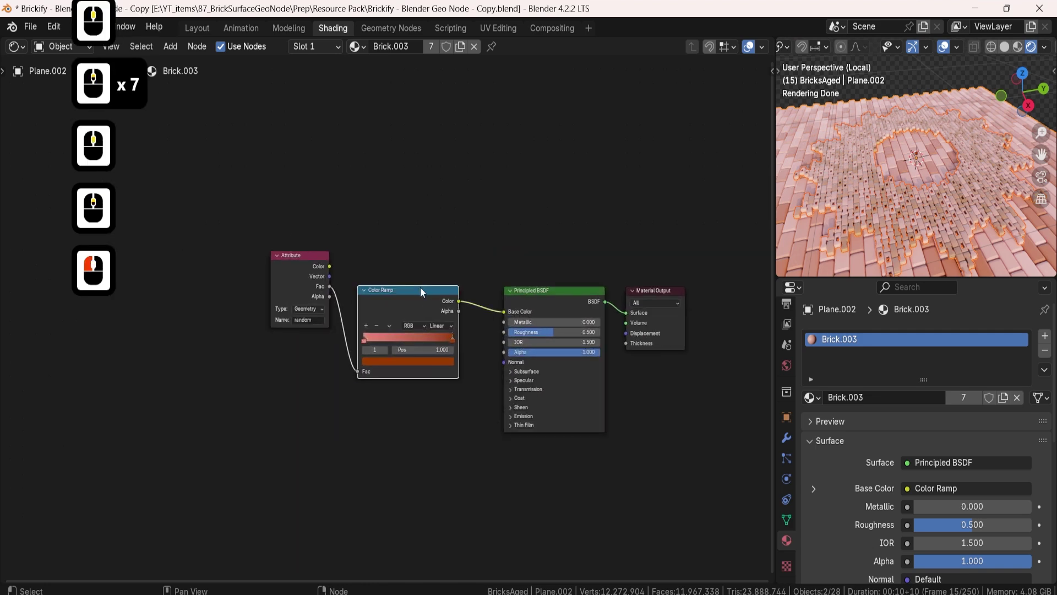
pyautogui.click(421, 286)
pyautogui.scroll(6, 392, 321)
pyautogui.doubleClick(349, 352)
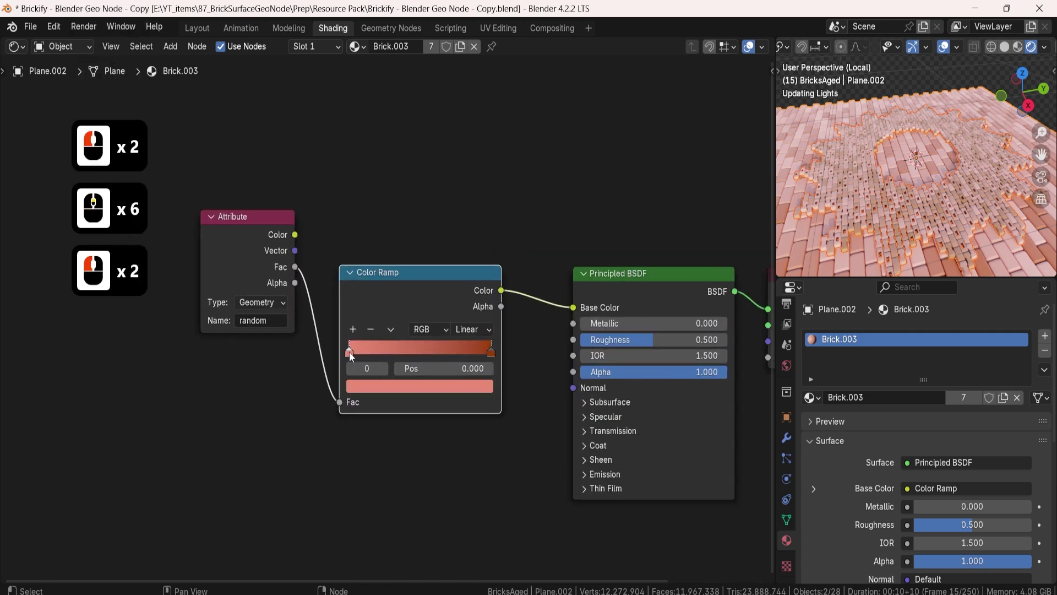
pyautogui.doubleClick(482, 385)
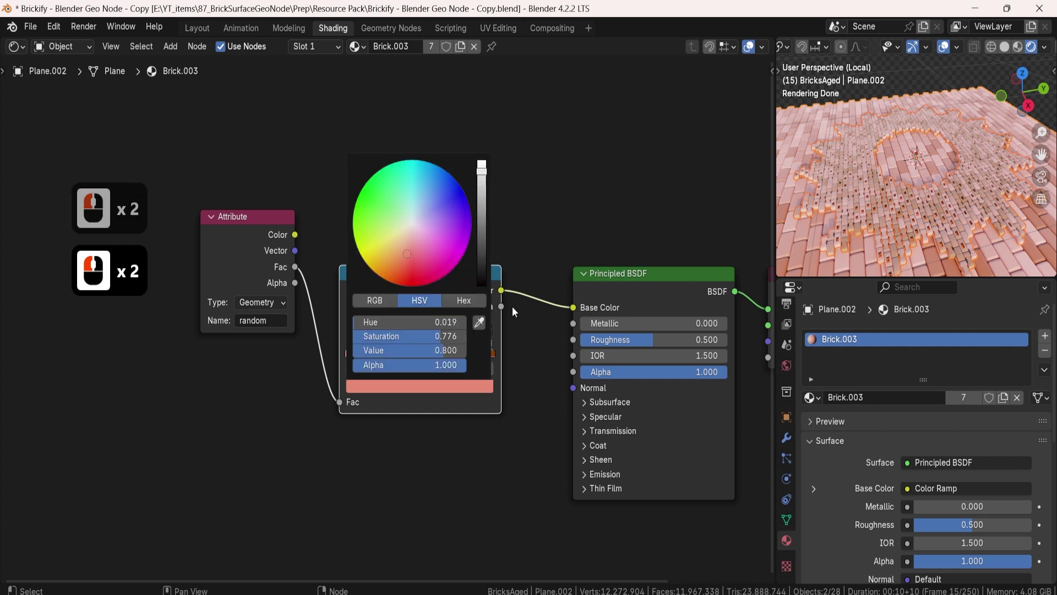
pyautogui.moveTo(480, 196); pyautogui.dragTo(482, 222)
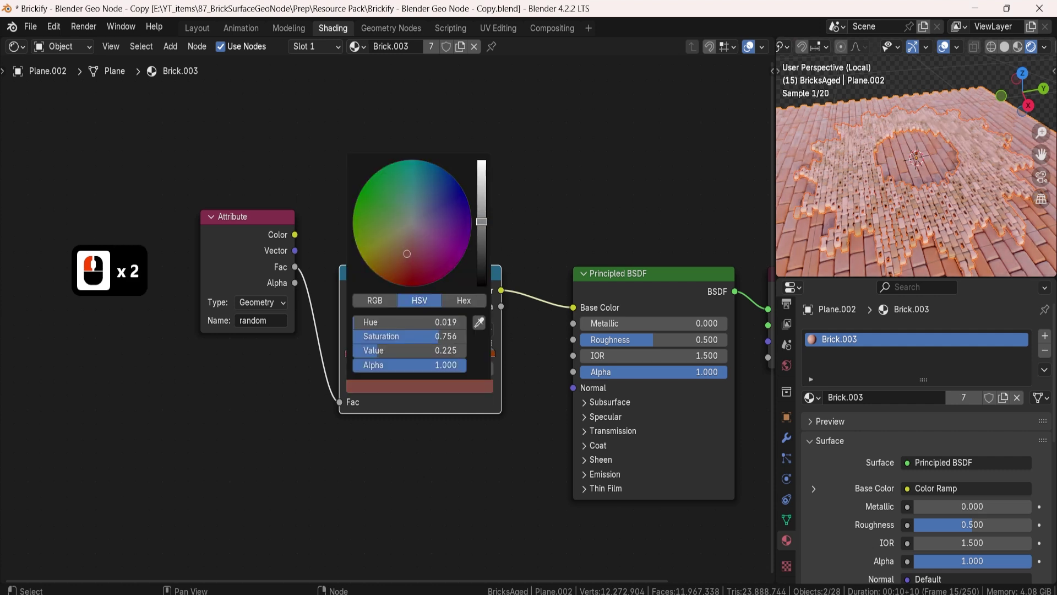
pyautogui.click(502, 352)
# - Darken the last colour stop of the Brick.003 Color Ramp to a Value of 0.164
pyautogui.click(494, 346)
pyautogui.click(484, 385)
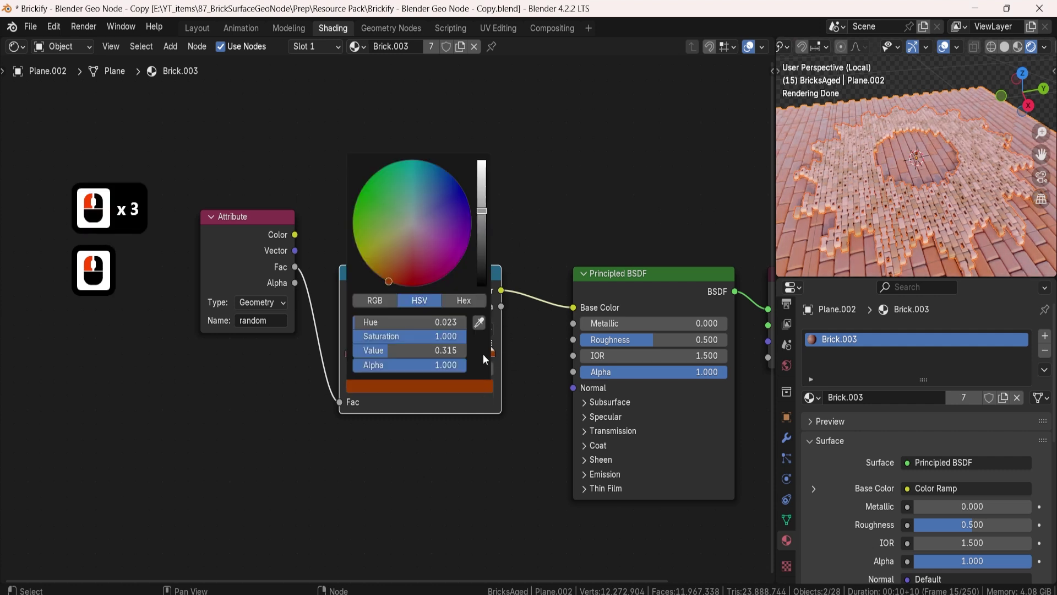
pyautogui.moveTo(487, 214); pyautogui.dragTo(484, 228)
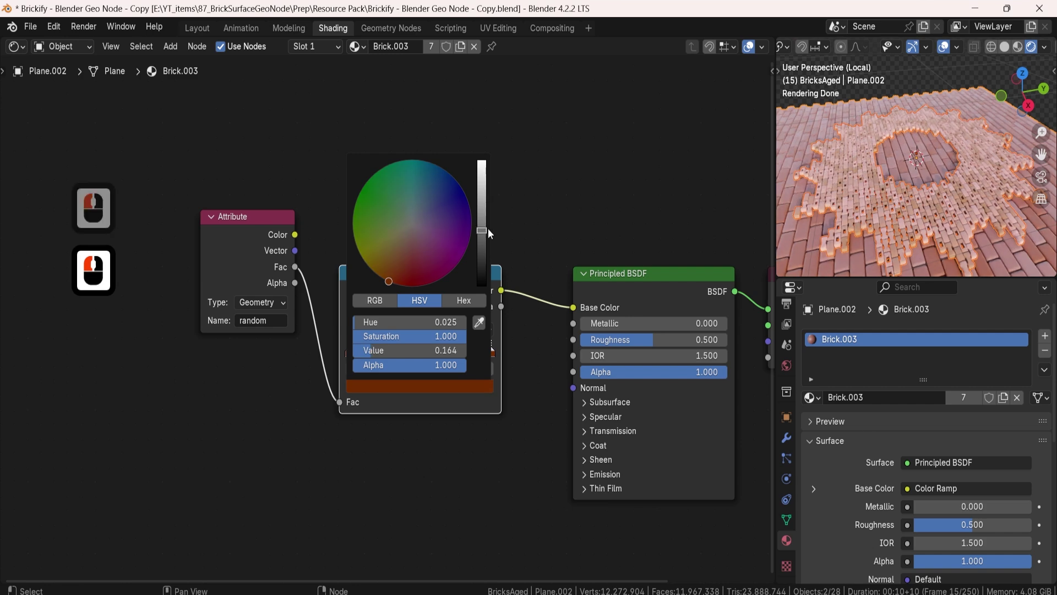
# - Select the brick star, go back to the Modeling workspace and return to Object Mode
pyautogui.doubleClick(887, 198)
pyautogui.click(285, 28)
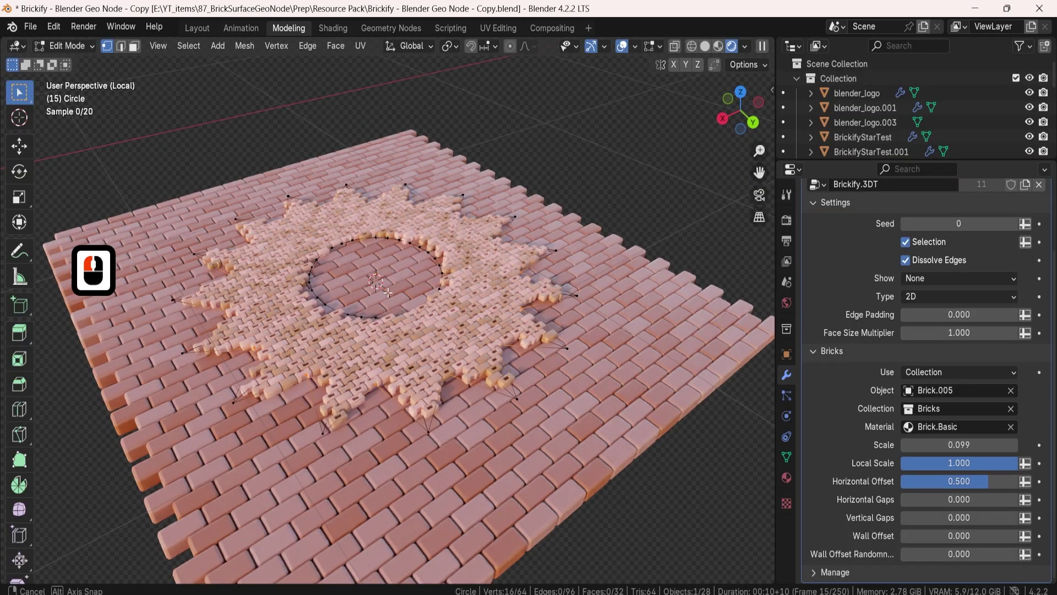
pyautogui.moveTo(387, 292); pyautogui.dragTo(380, 286, button='middle')
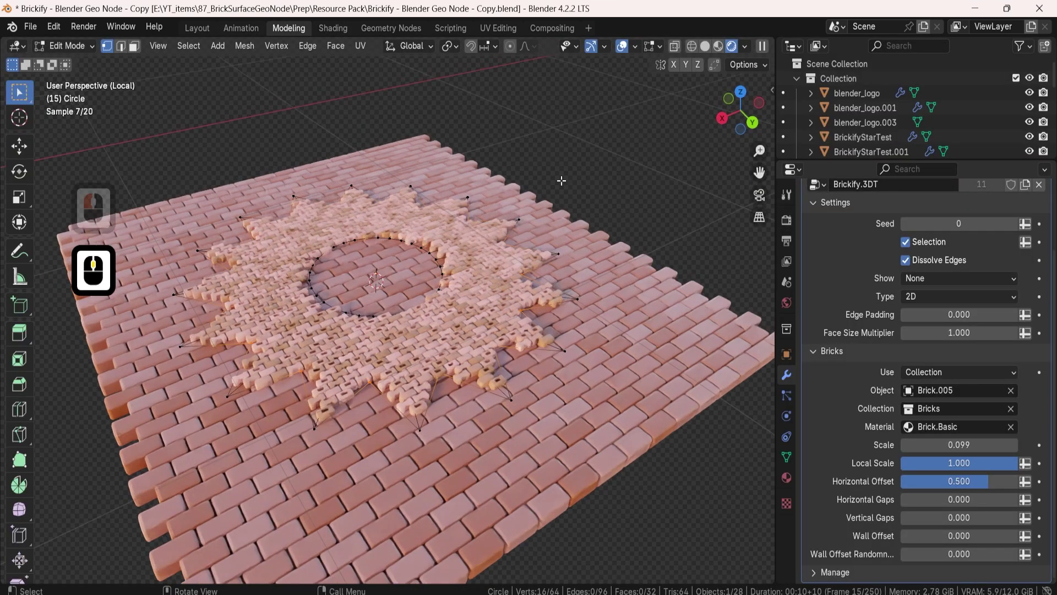
pyautogui.moveTo(444, 293); pyautogui.dragTo(471, 300, button='middle')
pyautogui.press('Tab')
pyautogui.click(460, 421)
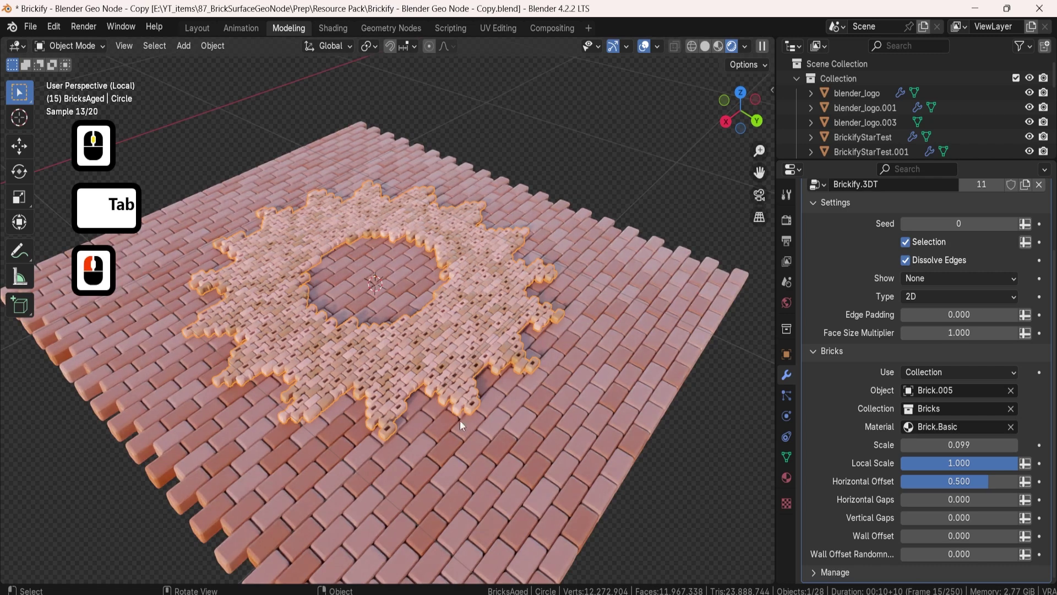
# - Select the brick plane beneath the star and set its brick Scale to 0.031
pyautogui.moveTo(411, 449); pyautogui.dragTo(447, 337, button='middle')
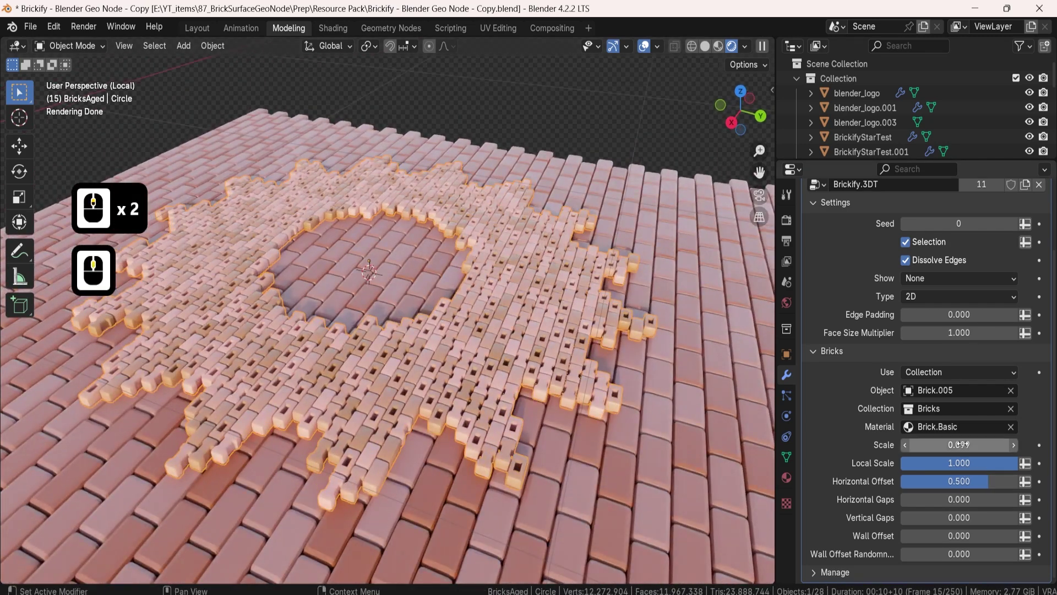
pyautogui.scroll(3, 959, 391)
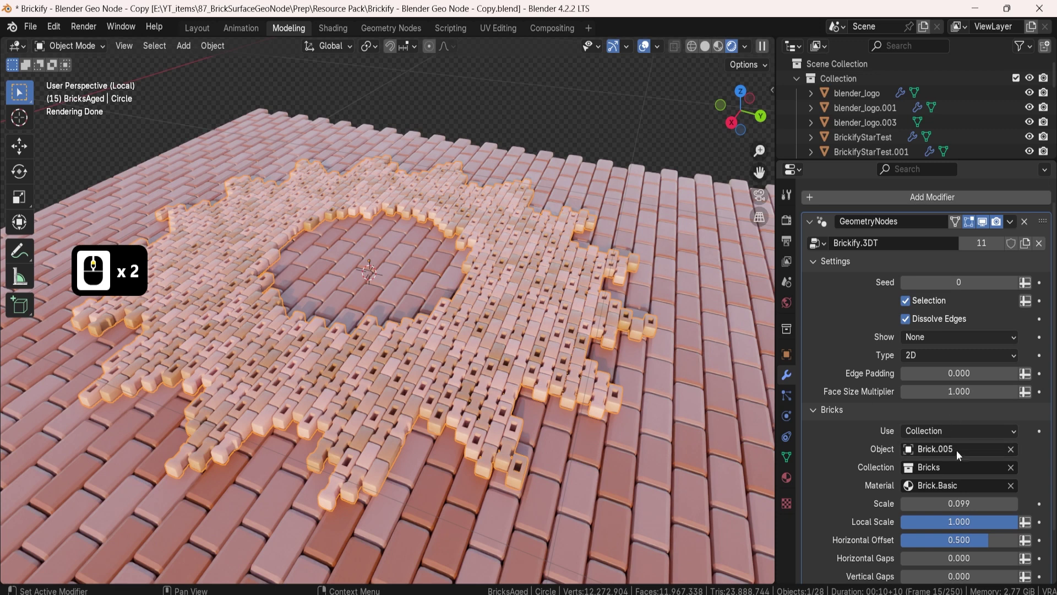
pyautogui.click(592, 303)
pyautogui.click(588, 304)
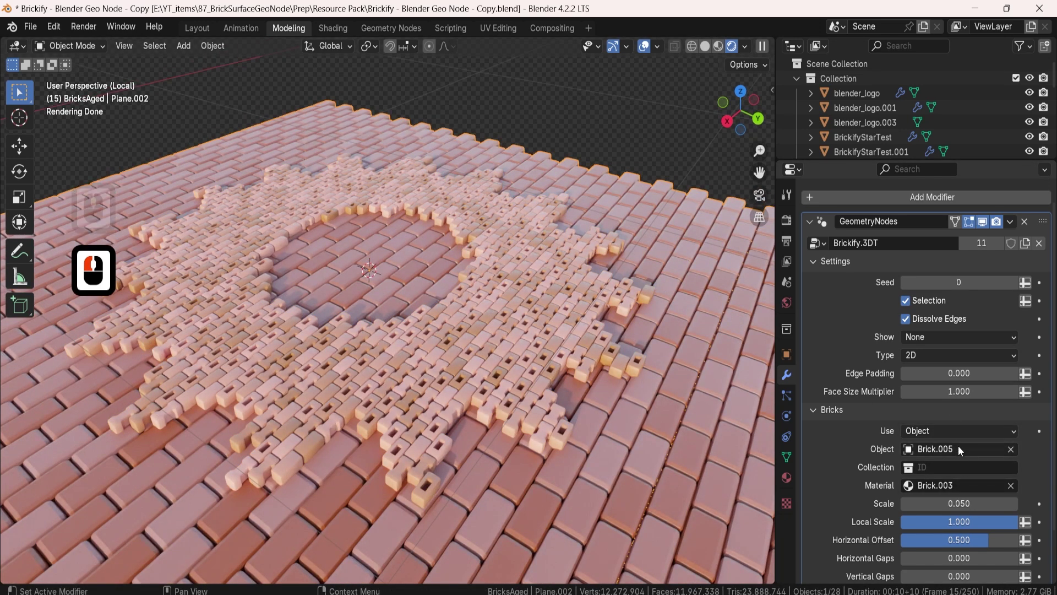
pyautogui.scroll(-1, 943, 506)
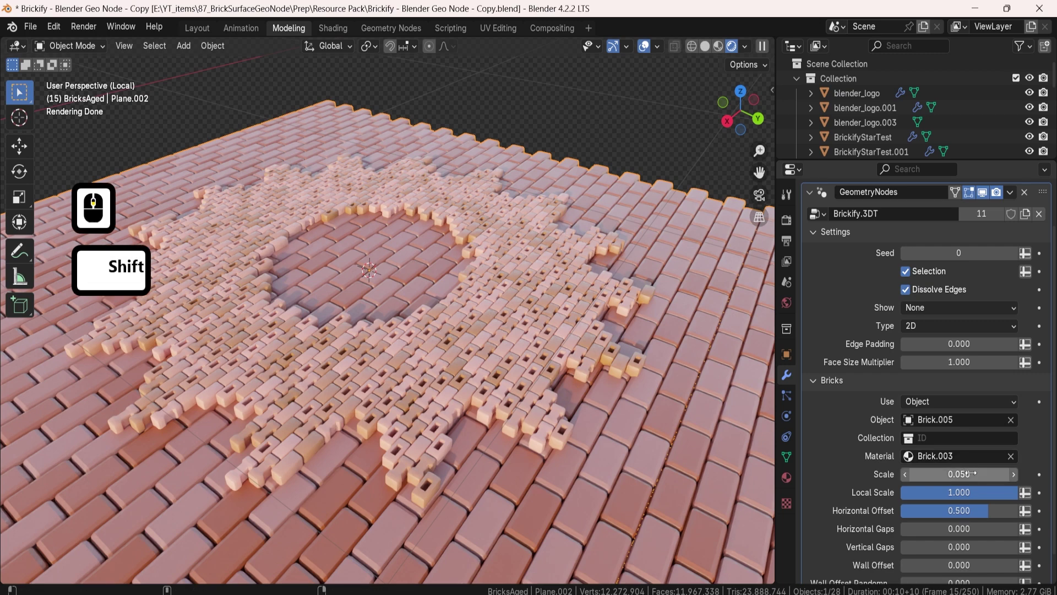
pyautogui.keyDown('shift'); pyautogui.moveTo(964, 474); pyautogui.dragTo(917, 474); pyautogui.keyUp('shift')
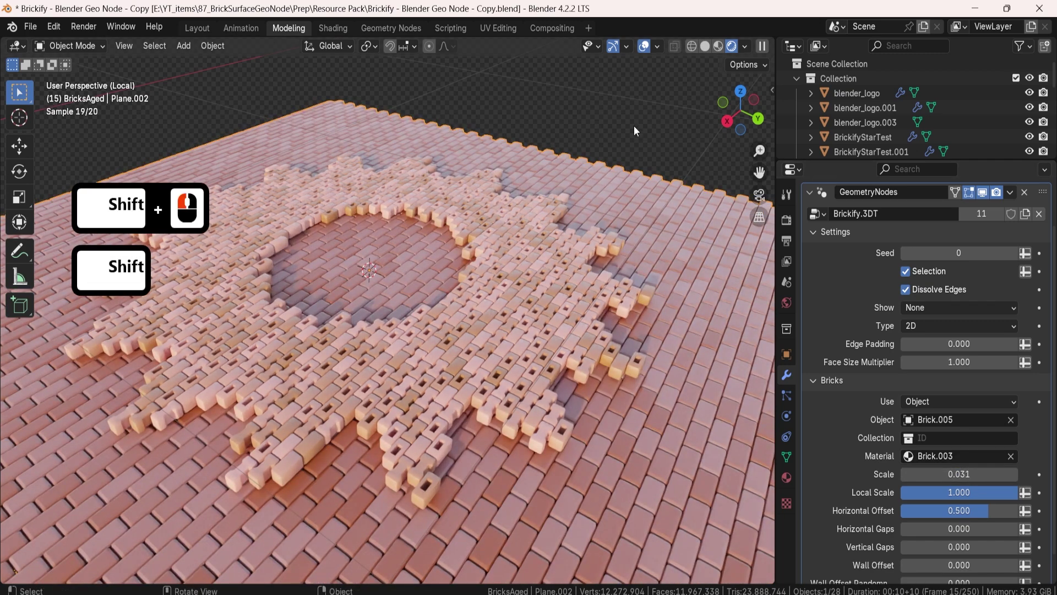
pyautogui.scroll(-5, 537, 212)
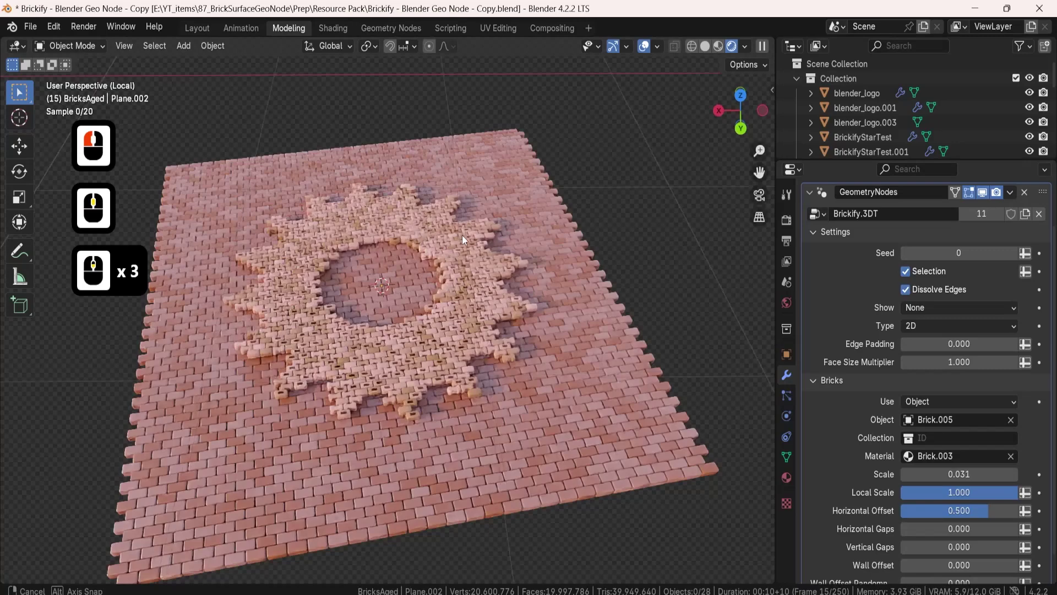
pyautogui.moveTo(462, 235); pyautogui.dragTo(409, 221, button='middle')
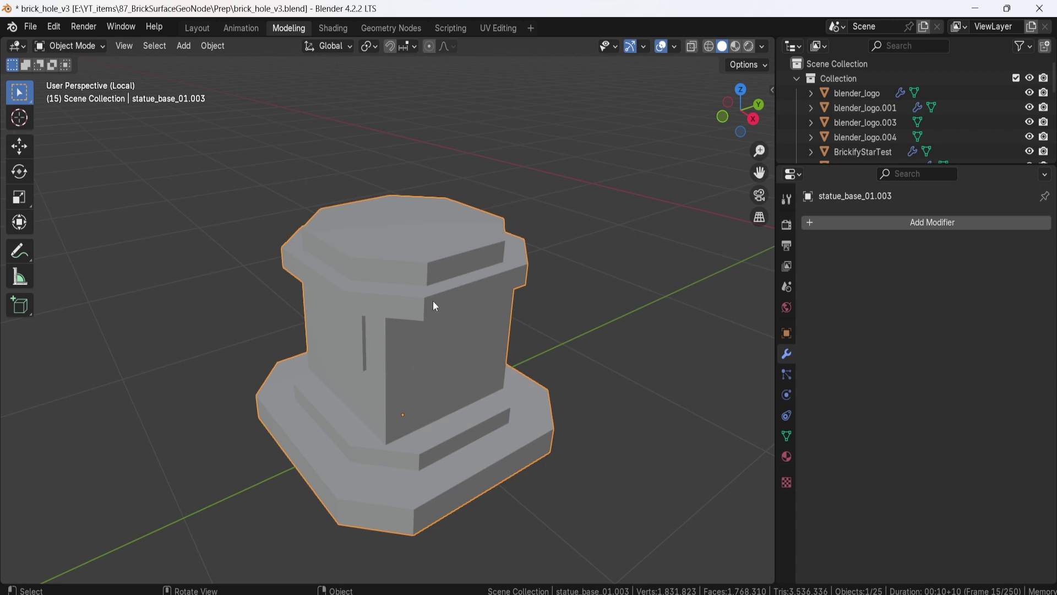
# - Add a Geometry Nodes modifier to the statue base and assign the Brickify.3DT node group
pyautogui.click(851, 224)
pyautogui.click(851, 224)
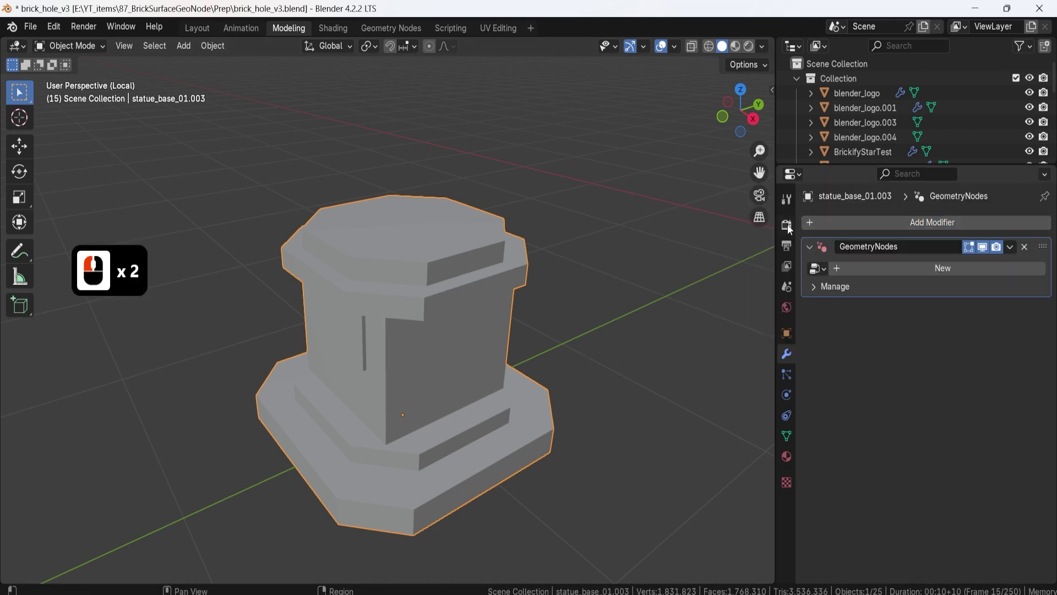
pyautogui.click(819, 267)
pyautogui.click(843, 321)
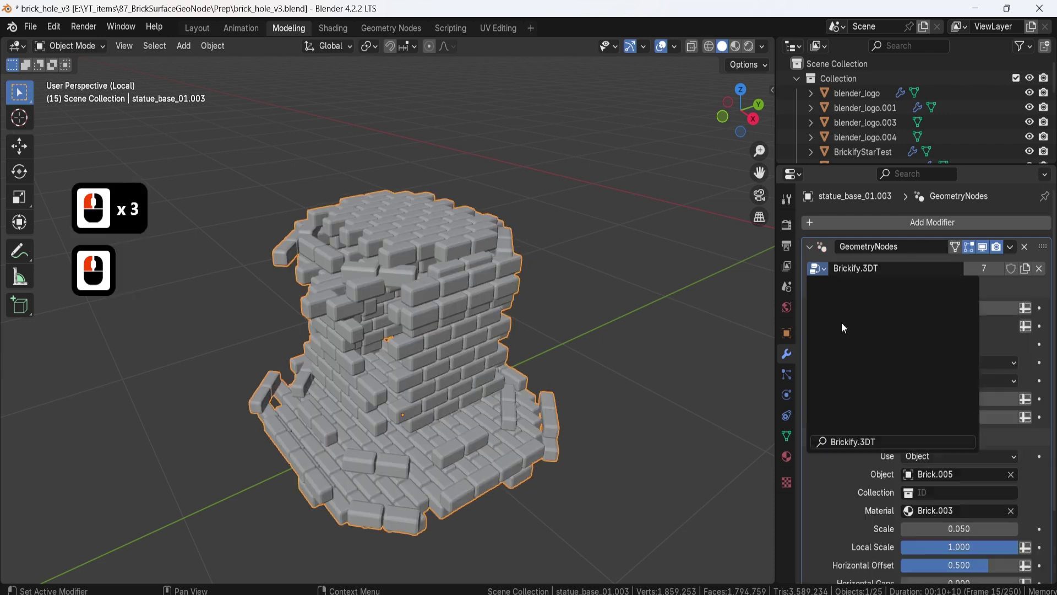
# - Switch the viewport to Material Preview and set the statue base's Show option to Base Mesh
pyautogui.moveTo(426, 385)
pyautogui.mouseDown(button='middle')
pyautogui.moveTo(448, 347)
pyautogui.moveTo(415, 347)
pyautogui.moveTo(560, 336)
pyautogui.moveTo(498, 316)
pyautogui.mouseUp(button='middle')
pyautogui.click(736, 46)
pyautogui.moveTo(311, 344); pyautogui.dragTo(312, 344, button='middle')
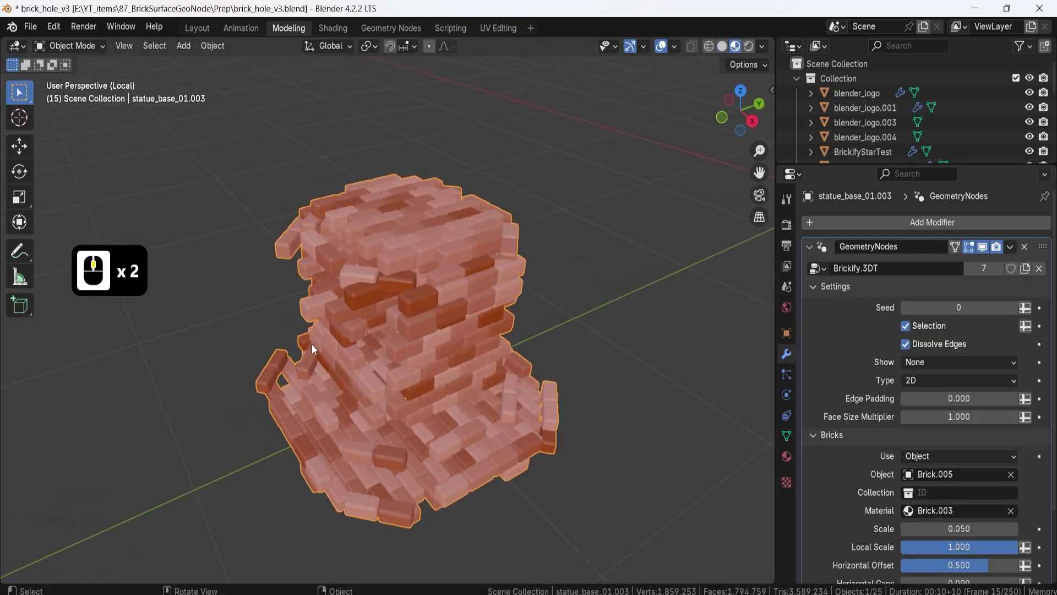
pyautogui.click(913, 363)
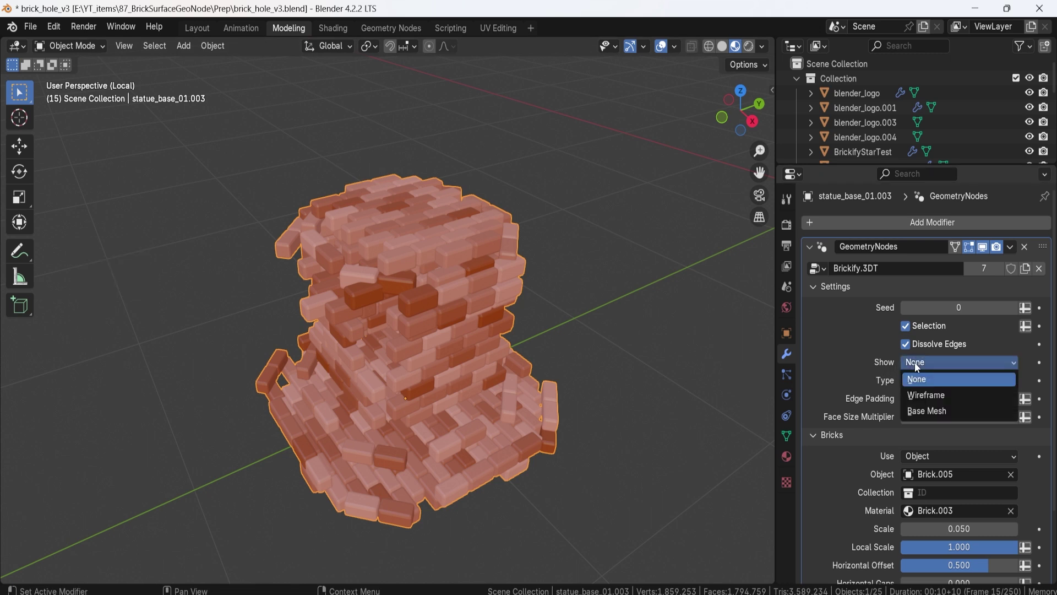
pyautogui.click(930, 411)
pyautogui.moveTo(531, 334); pyautogui.dragTo(394, 416, button='middle')
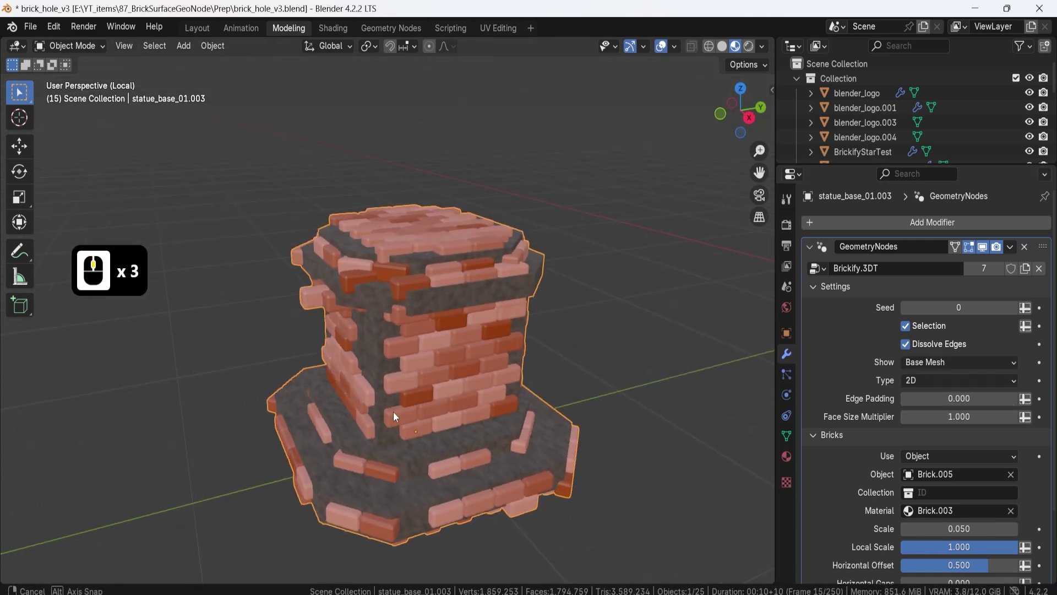
# - Change the statue base's Show option to Wireframe and view it from several angles
pyautogui.click(933, 359)
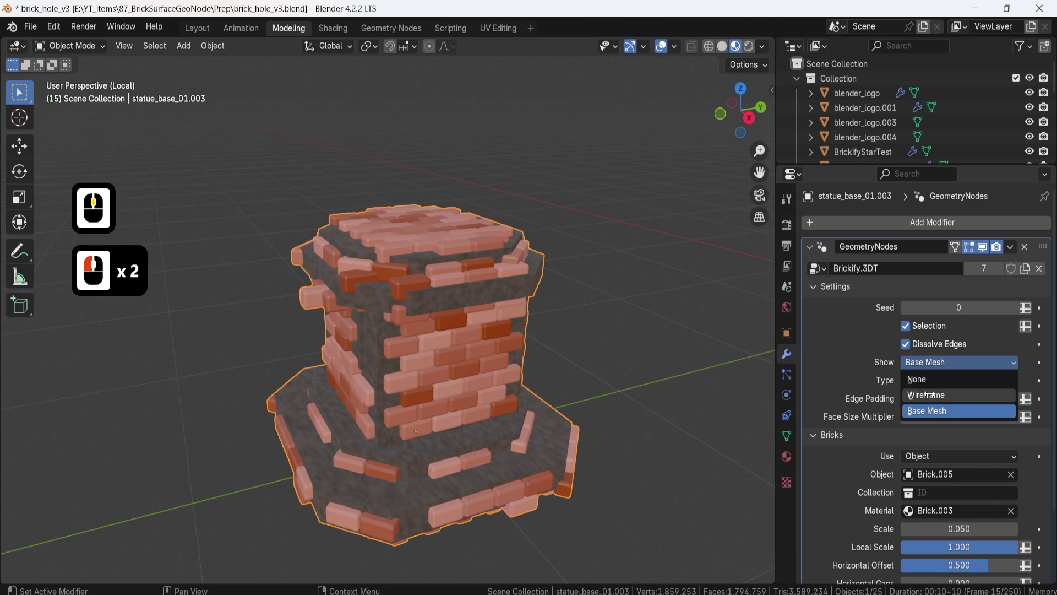
pyautogui.click(927, 395)
pyautogui.moveTo(405, 312); pyautogui.dragTo(488, 325, button='middle')
pyautogui.moveTo(384, 212); pyautogui.dragTo(379, 267, button='middle')
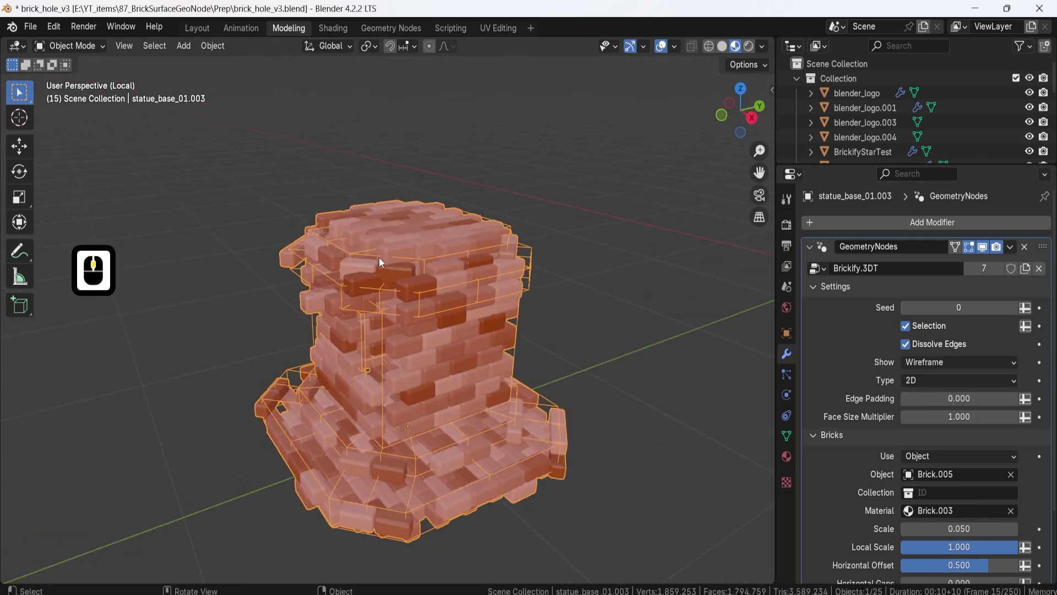
# - Move one upper face of the statue base up about 0.066 m along Z in Edit Mode, and return to Object Mode
pyautogui.press('Tab')
pyautogui.press('Tab')
pyautogui.press('Tab')
pyautogui.click(379, 245)
pyautogui.press('g')
pyautogui.press('z')
pyautogui.click(402, 220)
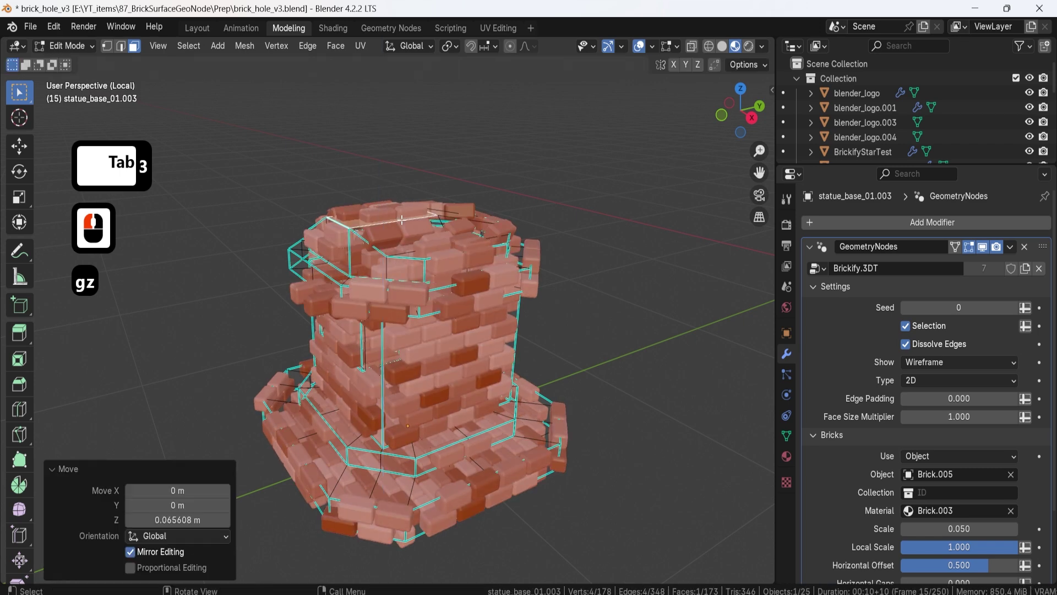
pyautogui.press('Tab')
# - Undo the face move and bring the Show option back to Base Mesh
pyautogui.moveTo(500, 273); pyautogui.dragTo(414, 286, button='middle')
pyautogui.hotkey('ctrl', 'z')
pyautogui.hotkey('ctrl', 'z')
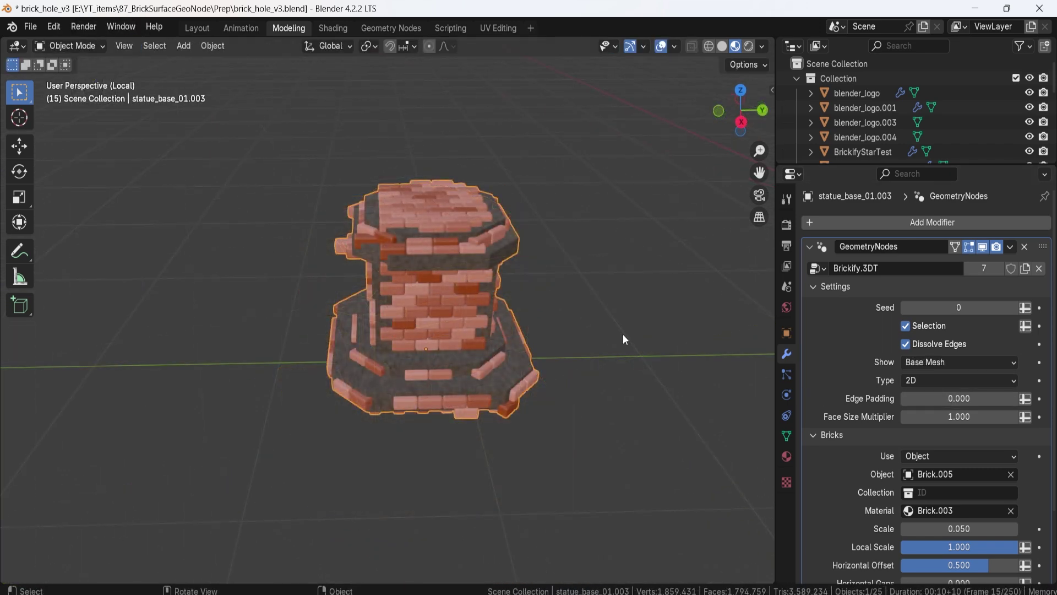
# - Set the statue base's Brickify Type to 3D and inspect the brick layout around it
pyautogui.moveTo(441, 287); pyautogui.dragTo(469, 313, button='middle')
pyautogui.scroll(1, 471, 313)
pyautogui.scroll(2, 471, 313)
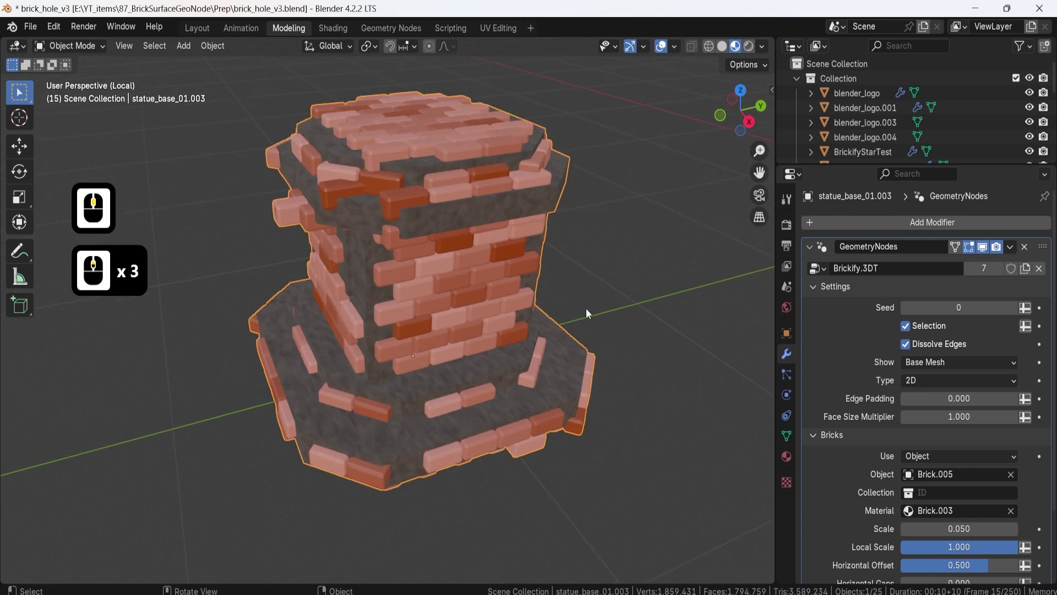
pyautogui.click(923, 385)
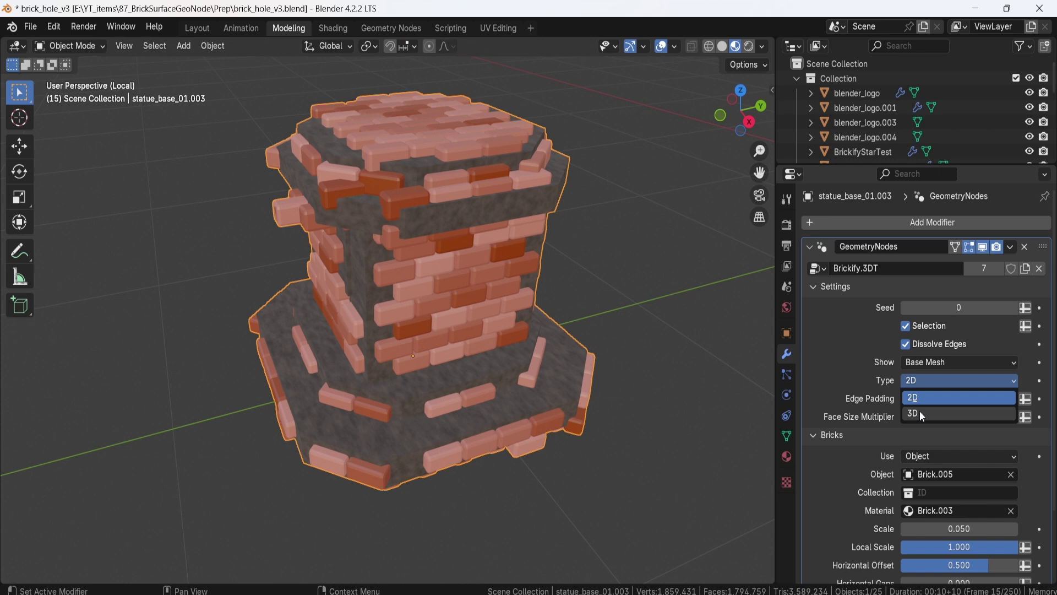
pyautogui.click(920, 411)
pyautogui.moveTo(391, 289); pyautogui.dragTo(359, 268, button='middle')
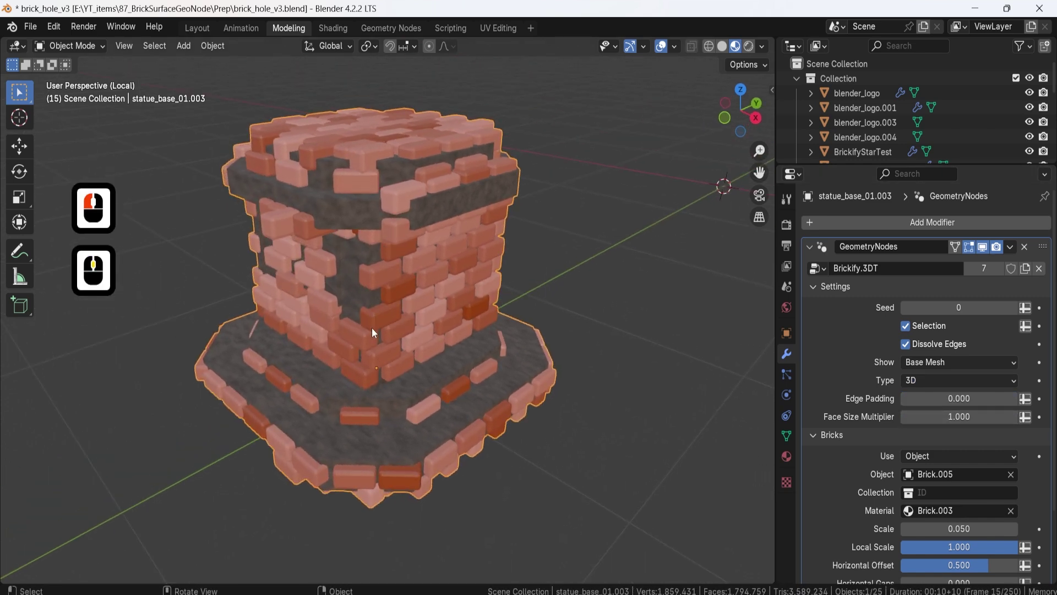
pyautogui.moveTo(369, 424); pyautogui.dragTo(404, 321, button='middle')
pyautogui.scroll(-1, 413, 400)
pyautogui.scroll(-1, 338, 373)
pyautogui.keyDown('shift'); pyautogui.moveTo(478, 353); pyautogui.dragTo(506, 343, button='middle'); pyautogui.keyUp('shift')
# - Switch the Type to 2D and back to 3D to compare the two brick layouts
pyautogui.click(903, 379)
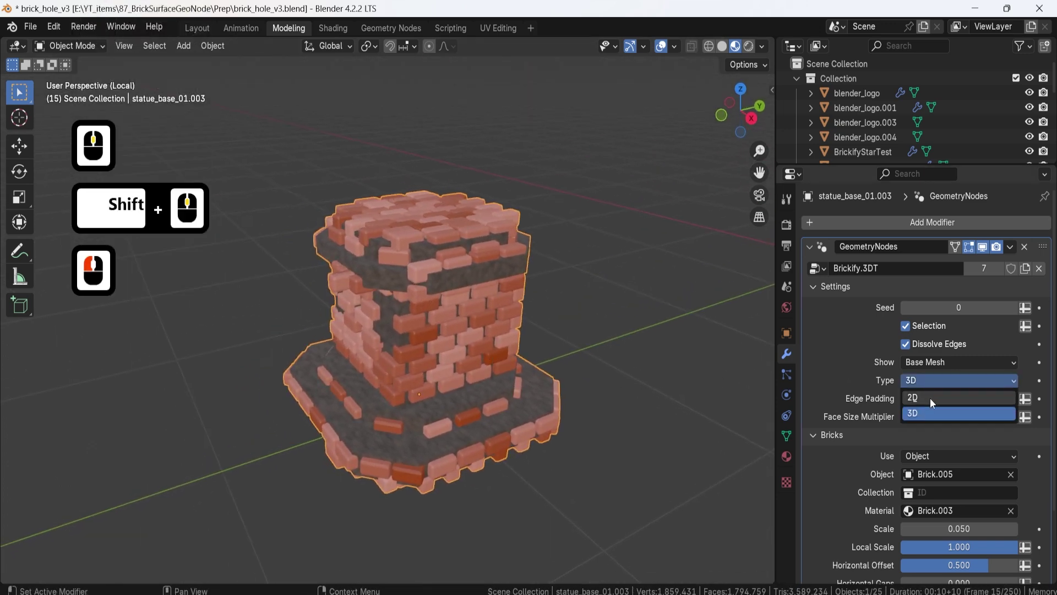
pyautogui.click(930, 398)
pyautogui.click(921, 382)
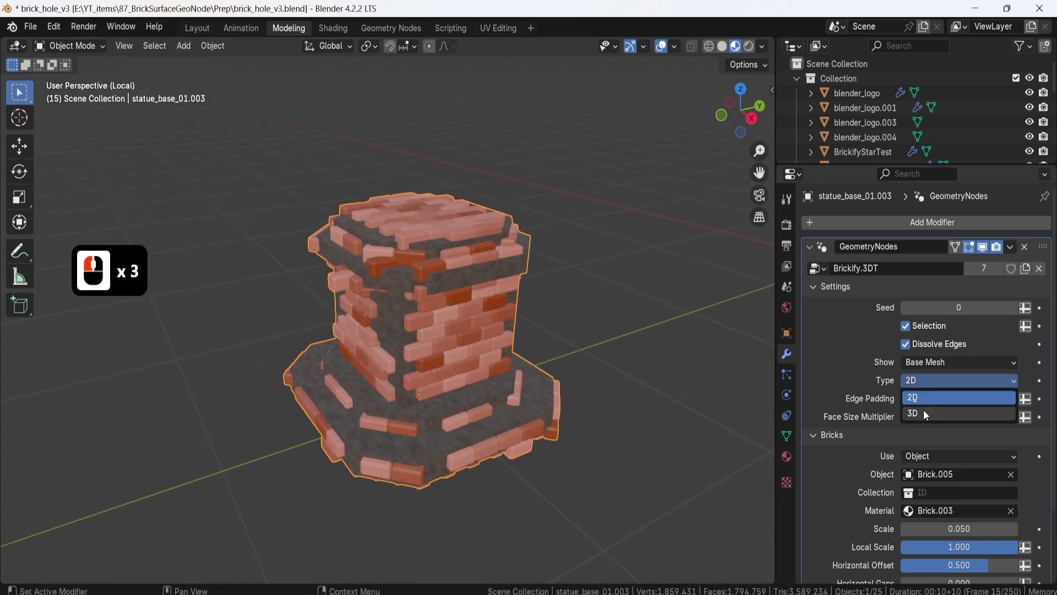
pyautogui.click(924, 410)
pyautogui.moveTo(419, 299); pyautogui.dragTo(368, 272, button='middle')
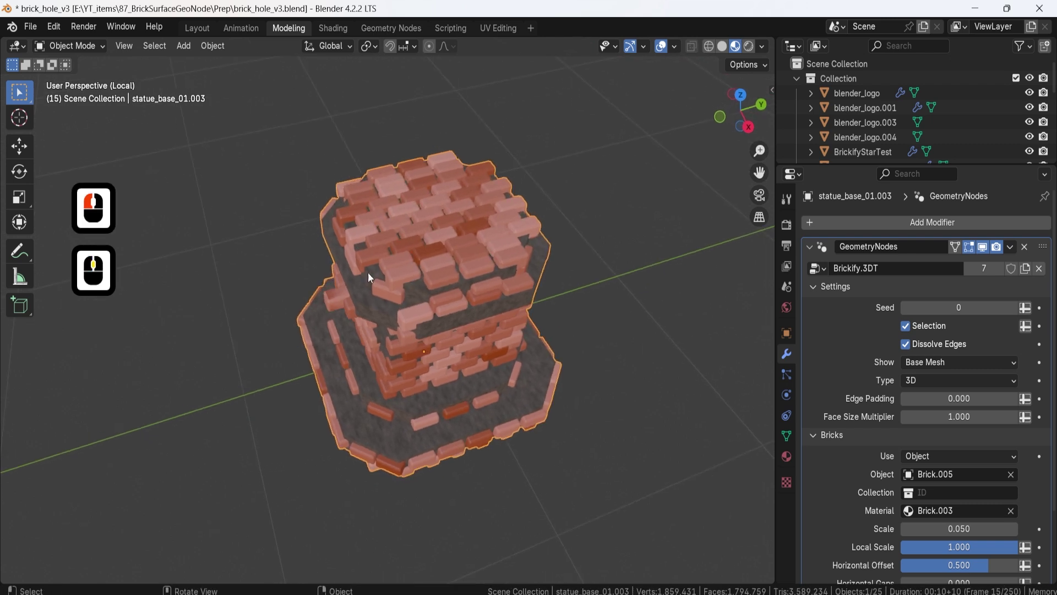
pyautogui.moveTo(471, 269); pyautogui.dragTo(510, 254, button='middle')
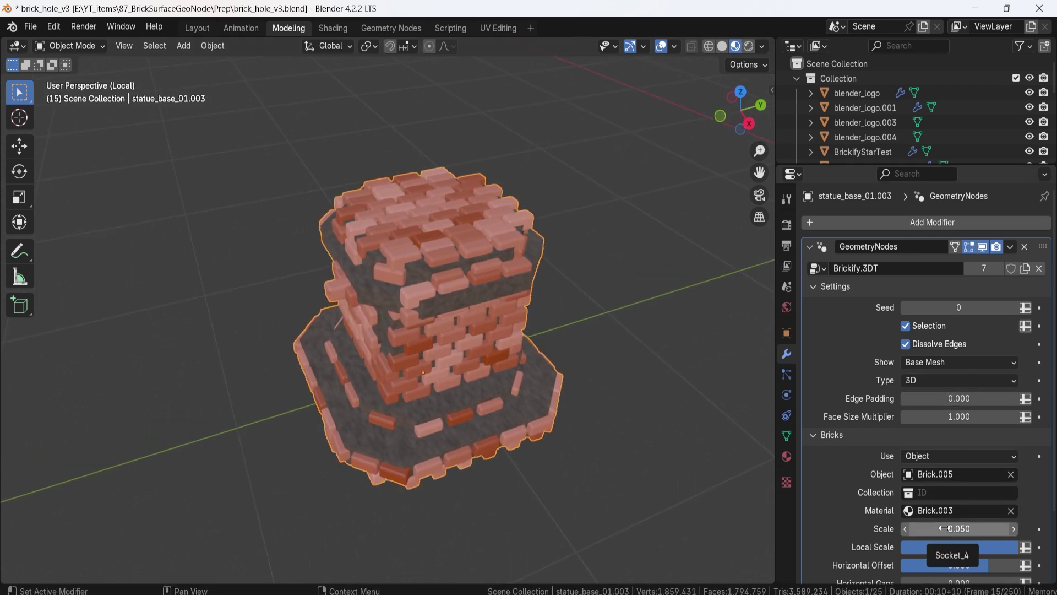
# - Reduce the statue base's brick Scale to 0.040 and check the coverage around its corners
pyautogui.keyDown('shift'); pyautogui.moveTo(961, 530); pyautogui.dragTo(921, 530); pyautogui.keyUp('shift')
pyautogui.moveTo(449, 217); pyautogui.dragTo(452, 188, button='middle')
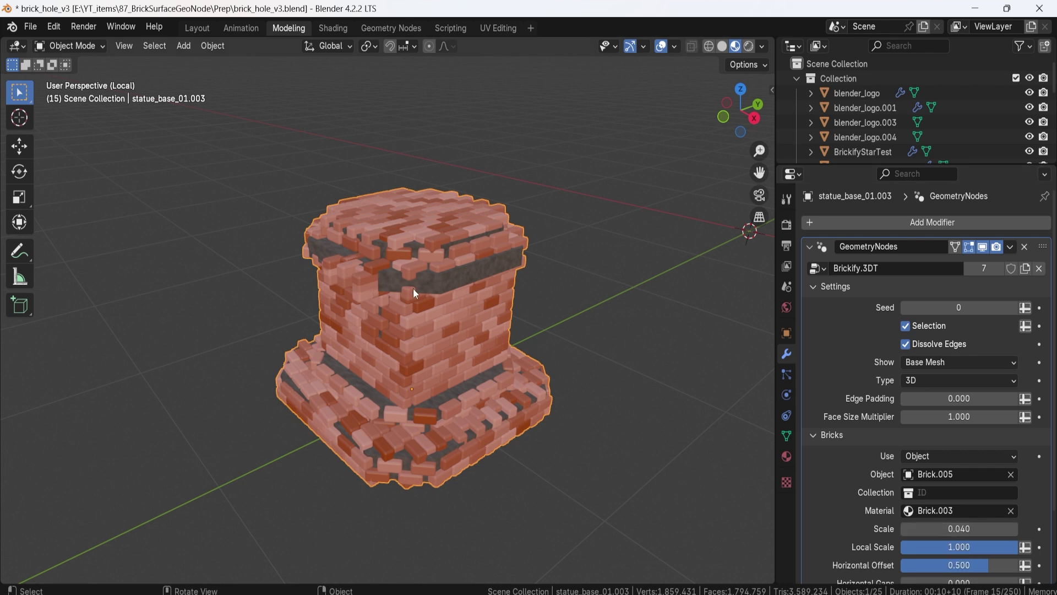
pyautogui.moveTo(413, 289); pyautogui.dragTo(394, 296, button='middle')
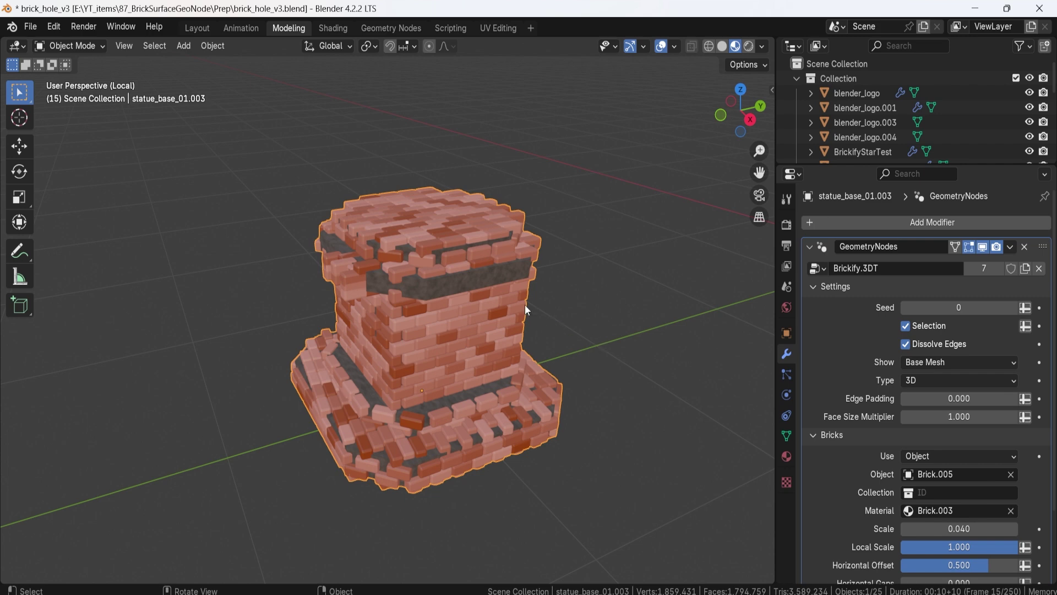
pyautogui.moveTo(524, 307); pyautogui.dragTo(560, 309, button='middle')
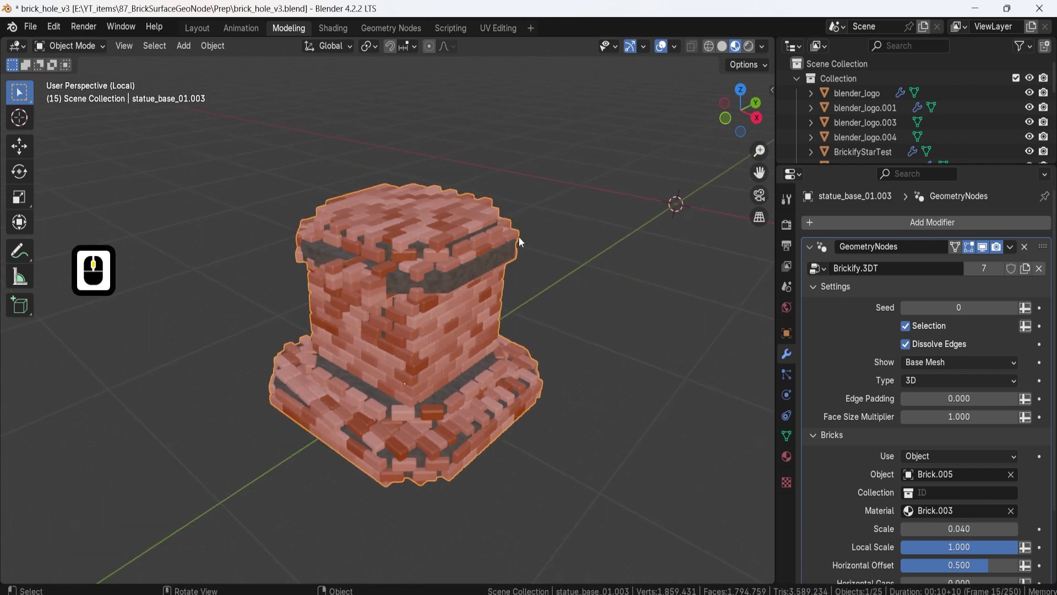
pyautogui.moveTo(519, 238); pyautogui.dragTo(471, 243, button='middle')
pyautogui.moveTo(411, 265)
pyautogui.mouseDown(button='middle')
pyautogui.moveTo(492, 297)
pyautogui.moveTo(542, 291)
pyautogui.moveTo(396, 276)
pyautogui.mouseUp(button='middle')
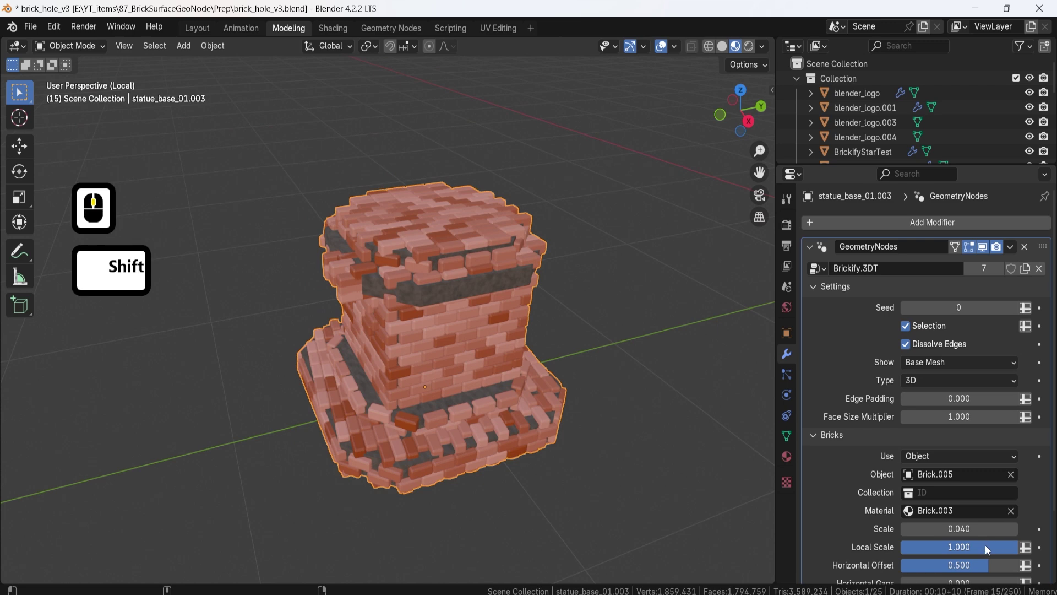
# - Set the statue base's brick Scale to 0.034 and review the bricks from different sides
pyautogui.keyDown('shift'); pyautogui.moveTo(968, 533); pyautogui.dragTo(935, 533); pyautogui.keyUp('shift')
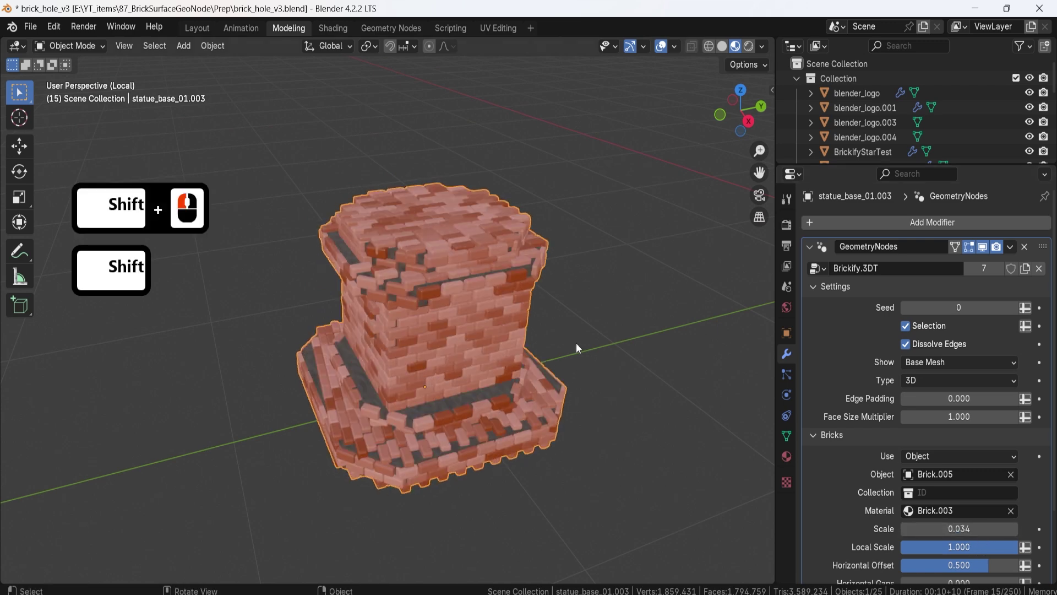
pyautogui.moveTo(577, 348); pyautogui.dragTo(494, 333, button='middle')
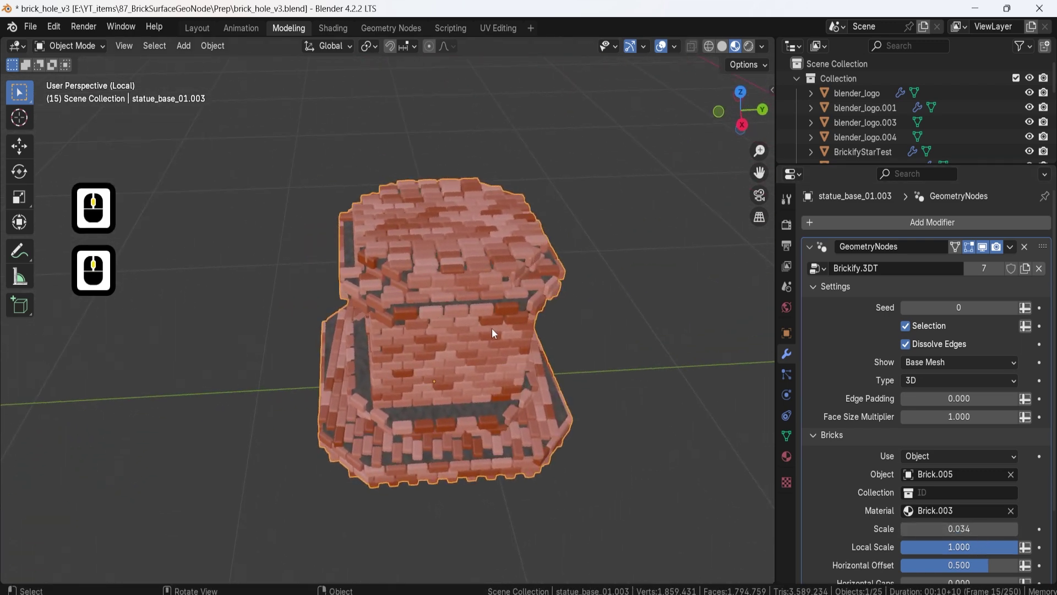
pyautogui.scroll(-5, 451, 312)
pyautogui.scroll(5, 563, 364)
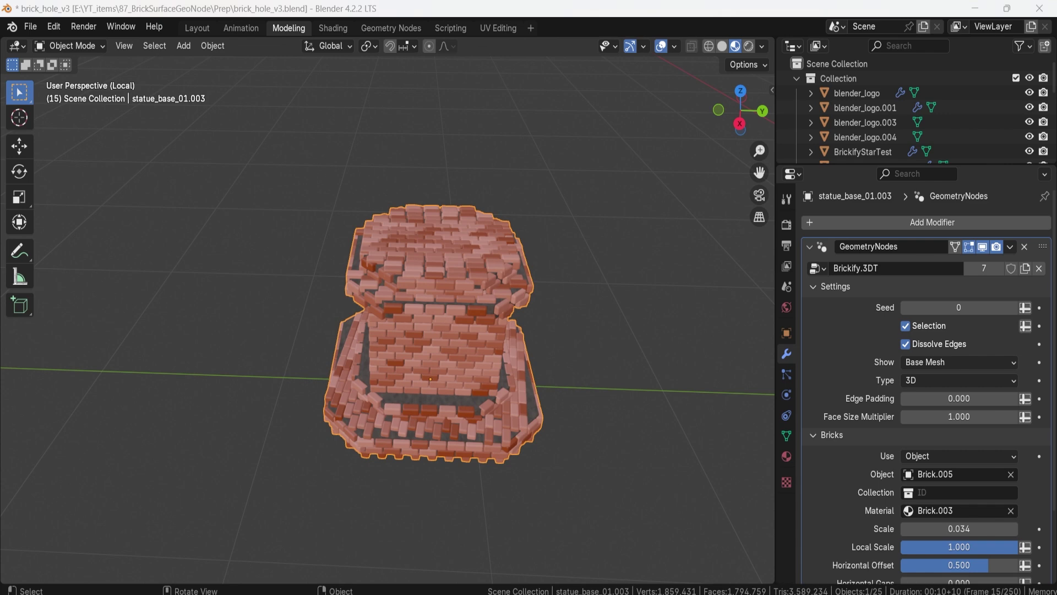
pyautogui.moveTo(395, 298); pyautogui.dragTo(449, 290, button='middle')
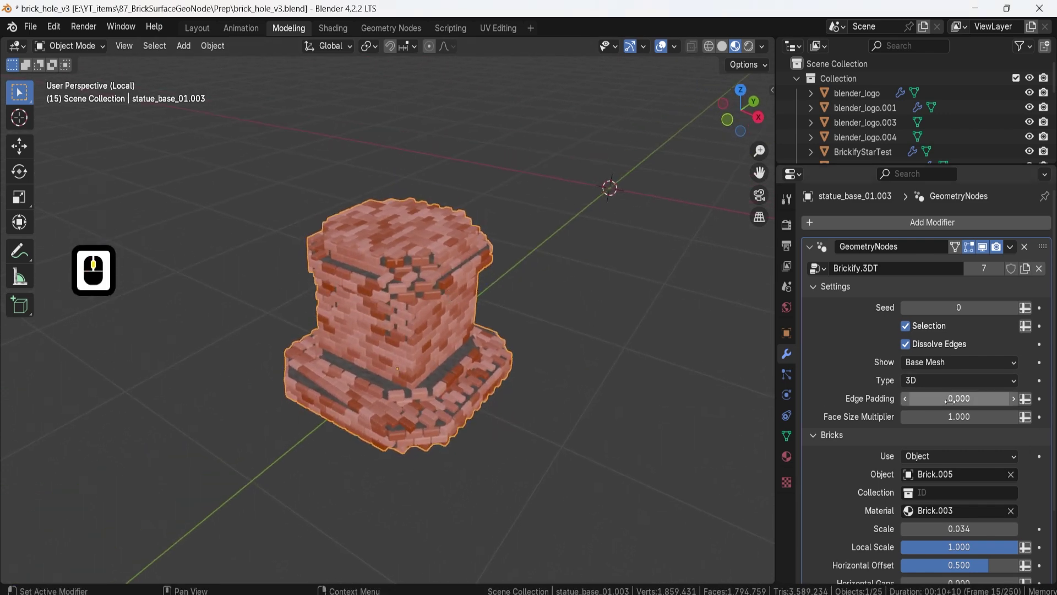
# - Increase the statue base's Edge Padding to 0.060 and examine the gaps along the edges
pyautogui.moveTo(956, 397); pyautogui.dragTo(985, 397)
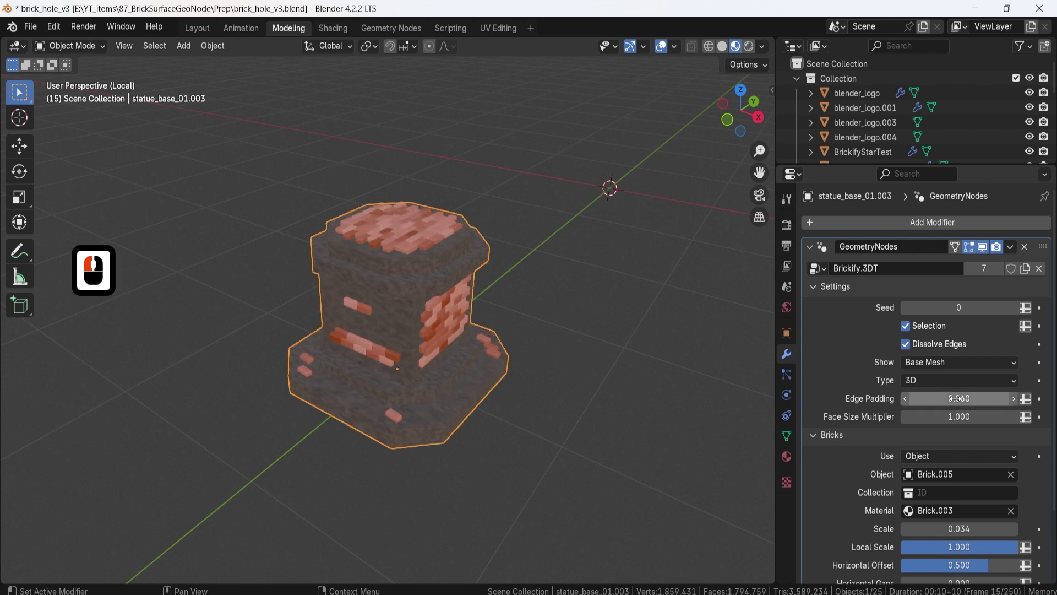
pyautogui.moveTo(226, 352); pyautogui.dragTo(336, 297, button='middle')
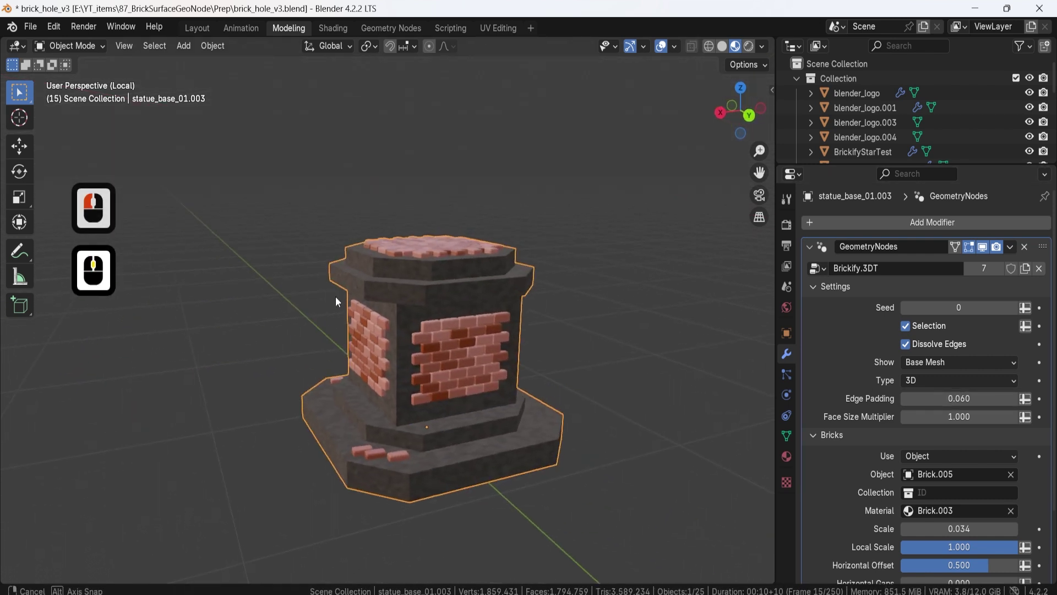
pyautogui.scroll(-3, 406, 366)
pyautogui.moveTo(406, 367); pyautogui.dragTo(523, 419, button='middle')
# - Fine-tune the statue base's Edge Padding to 0.038
pyautogui.scroll(3, 478, 328)
pyautogui.keyDown('shift'); pyautogui.moveTo(478, 328); pyautogui.dragTo(385, 330, button='middle'); pyautogui.keyUp('shift')
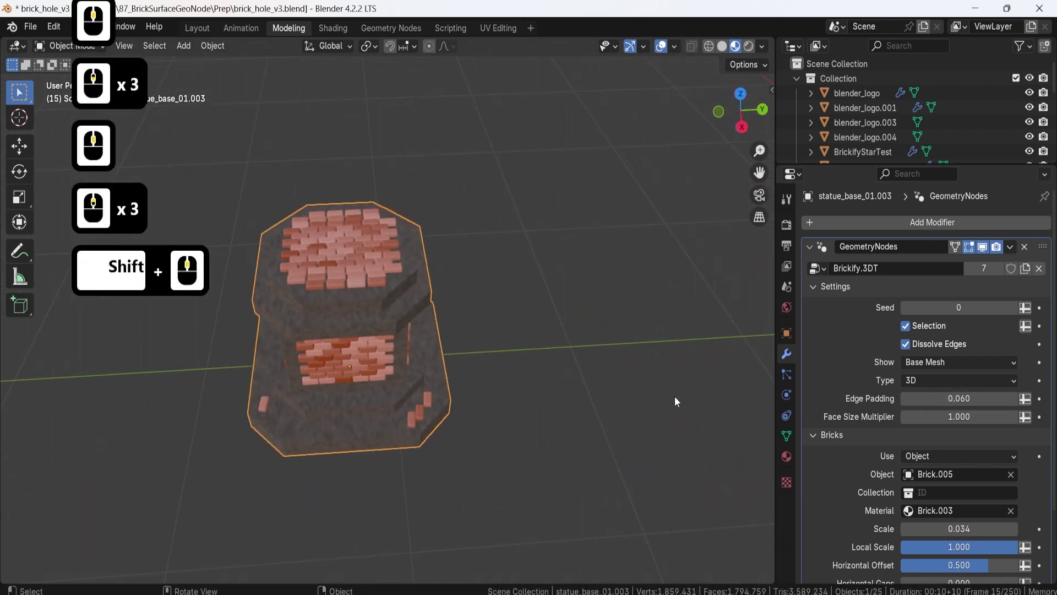
pyautogui.moveTo(958, 397); pyautogui.dragTo(956, 398)
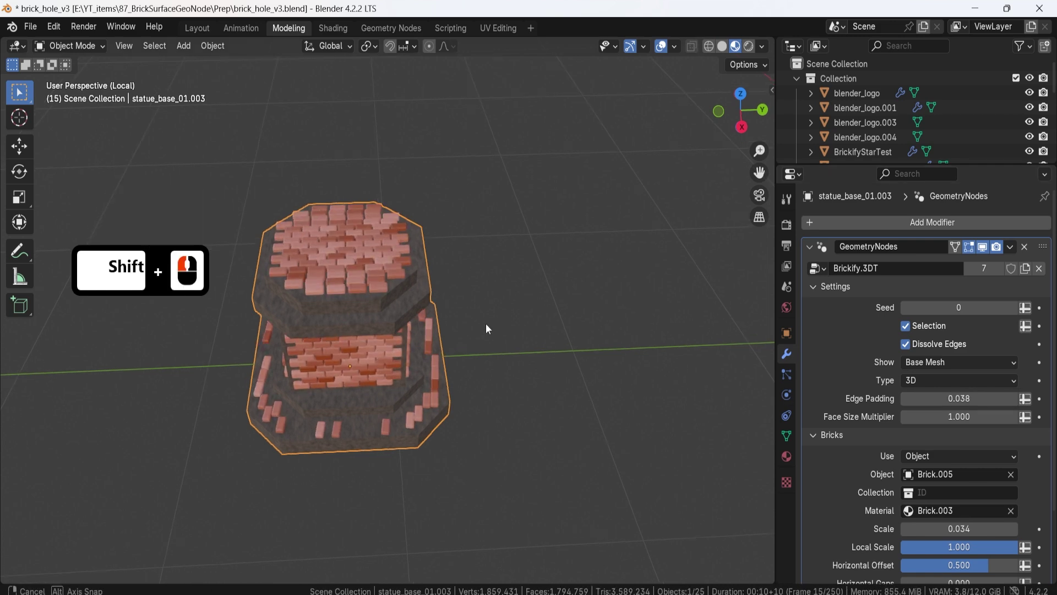
# - Examine the statue base's brick coverage and edge gaps from several sides and distances
pyautogui.scroll(-3, 418, 316)
pyautogui.moveTo(486, 322); pyautogui.dragTo(527, 230, button='middle')
pyautogui.click(462, 325)
pyautogui.scroll(3, 364, 333)
pyautogui.scroll(-3, 469, 325)
pyautogui.keyDown('shift'); pyautogui.moveTo(439, 310); pyautogui.dragTo(469, 371, button='middle'); pyautogui.keyUp('shift')
pyautogui.scroll(3, 469, 371)
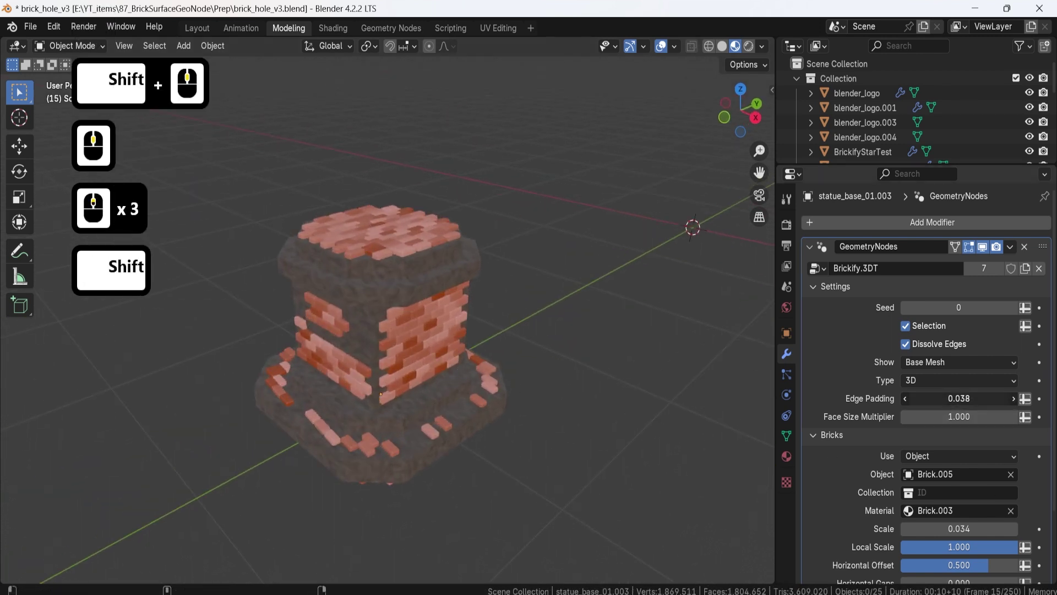
pyautogui.moveTo(959, 398)
pyautogui.keyDown('shift'); pyautogui.mouseDown()
pyautogui.moveTo(949, 398)
pyautogui.moveTo(959, 399)
pyautogui.mouseUp(); pyautogui.keyUp('shift')
pyautogui.moveTo(436, 476); pyautogui.dragTo(431, 357, button='middle')
pyautogui.scroll(-3, 353, 328)
pyautogui.scroll(-4, 467, 319)
pyautogui.scroll(3, 431, 357)
pyautogui.moveTo(599, 360); pyautogui.dragTo(628, 355, button='middle')
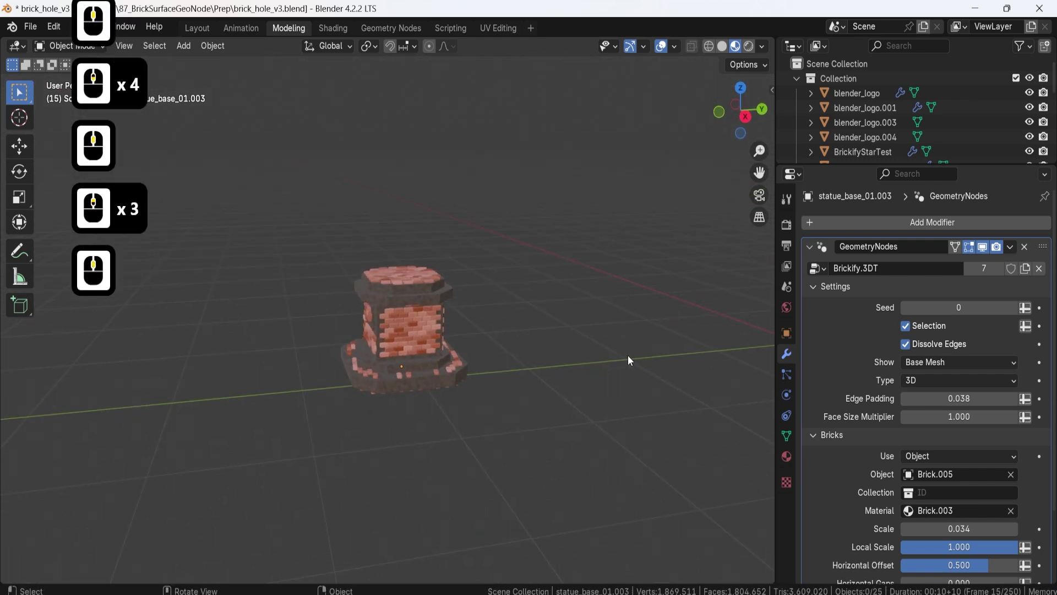
# - Set the statue base's Edge Padding to 0
pyautogui.scroll(4, 491, 359)
pyautogui.moveTo(560, 376); pyautogui.dragTo(455, 395, button='middle')
pyautogui.scroll(2, 419, 413)
pyautogui.click(954, 399)
pyautogui.write('0')
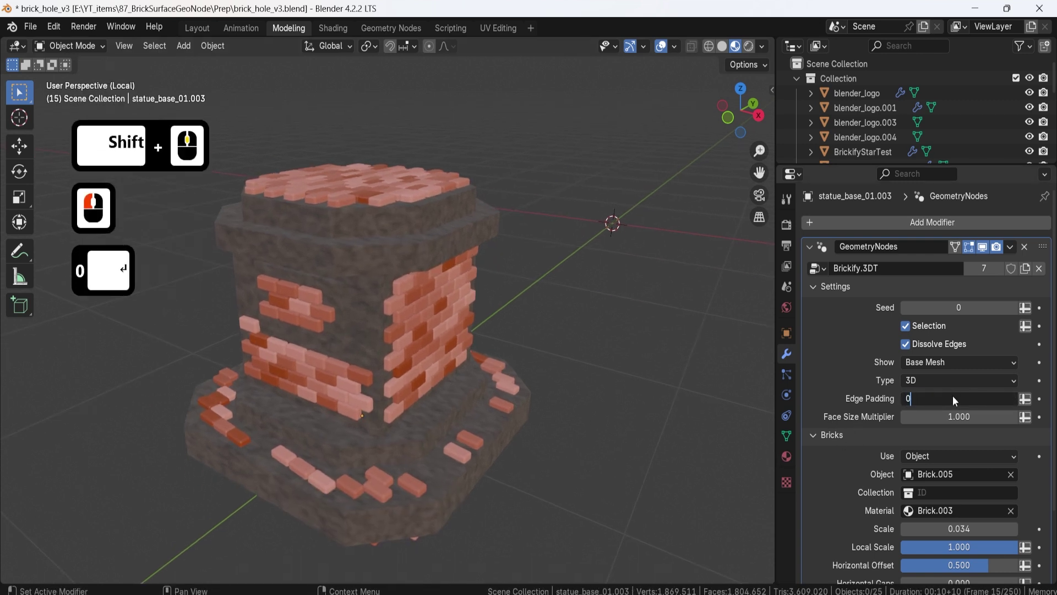
pyautogui.press('Return')
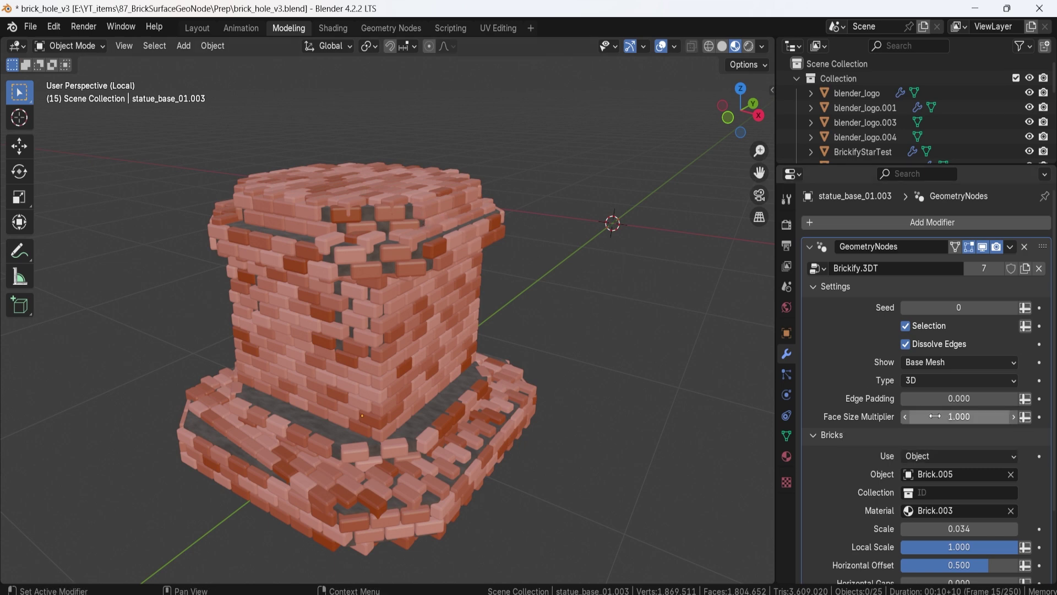
# - Try a Face Size Multiplier of 0.240 on the statue base, combined with an Edge Padding of 0.022
pyautogui.moveTo(960, 417); pyautogui.dragTo(801, 417)
pyautogui.moveTo(433, 318); pyautogui.dragTo(379, 324, button='middle')
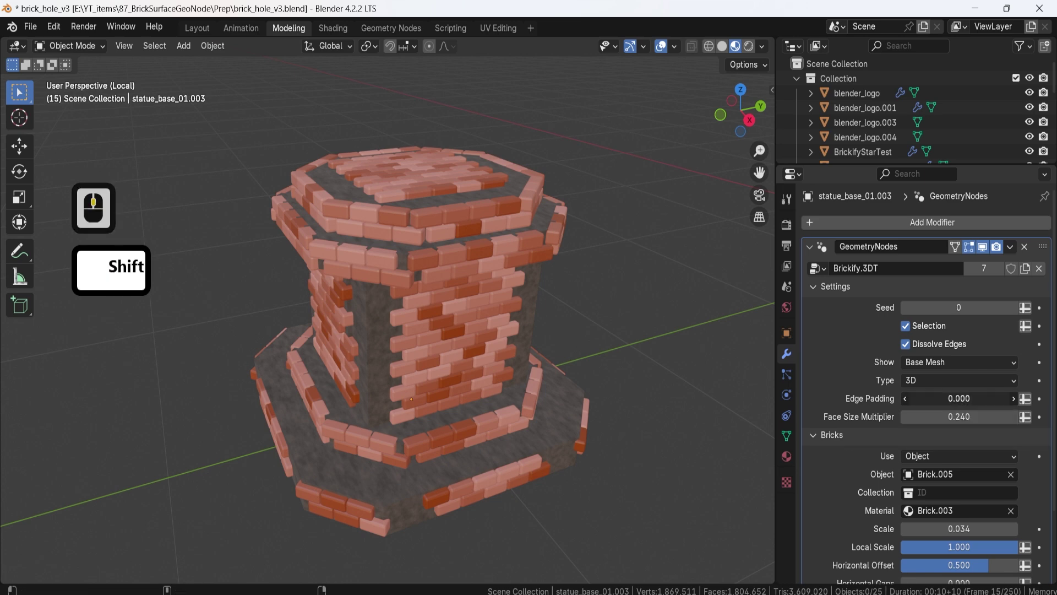
pyautogui.keyDown('shift'); pyautogui.moveTo(956, 399); pyautogui.dragTo(975, 399); pyautogui.keyUp('shift')
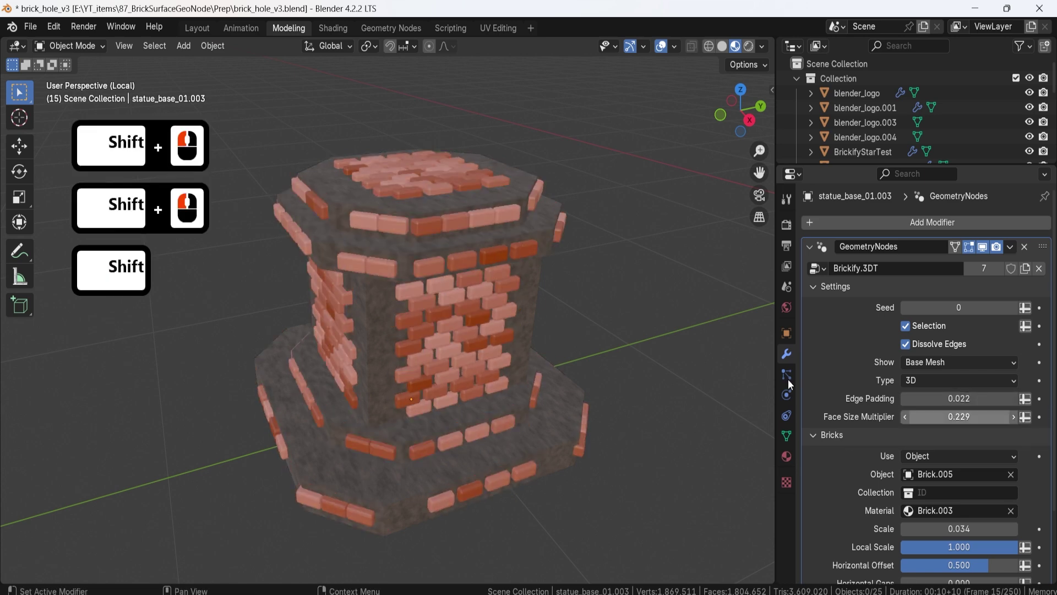
pyautogui.scroll(-4, 415, 325)
pyautogui.moveTo(415, 325); pyautogui.dragTo(700, 359, button='middle')
pyautogui.scroll(5, 569, 345)
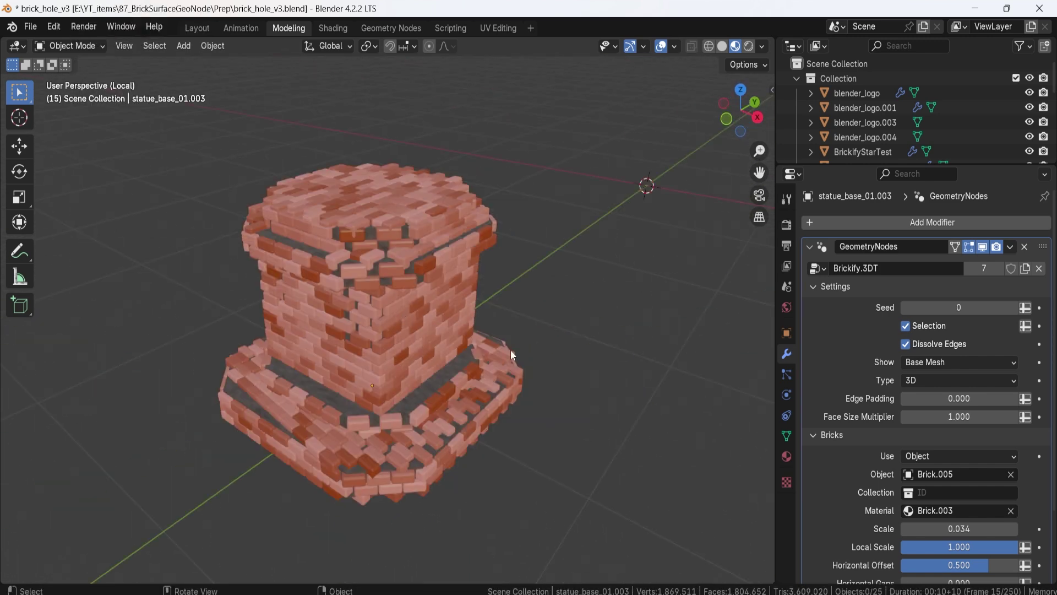
# - Turn off Dissolve Edges for the statue base and review the brick layout on its sides and top
pyautogui.moveTo(510, 349); pyautogui.dragTo(557, 347, button='middle')
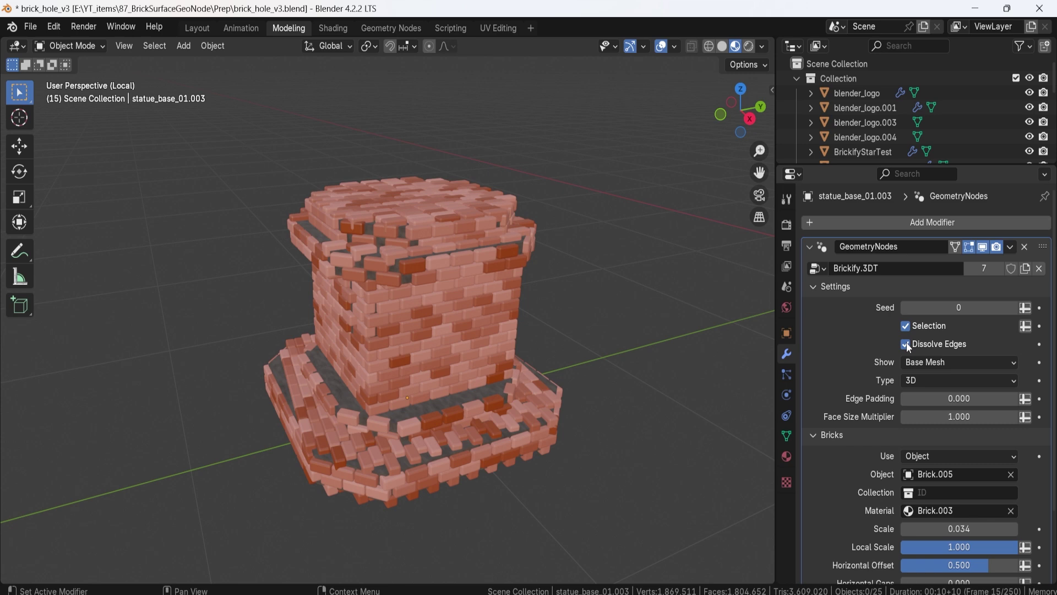
pyautogui.click(906, 344)
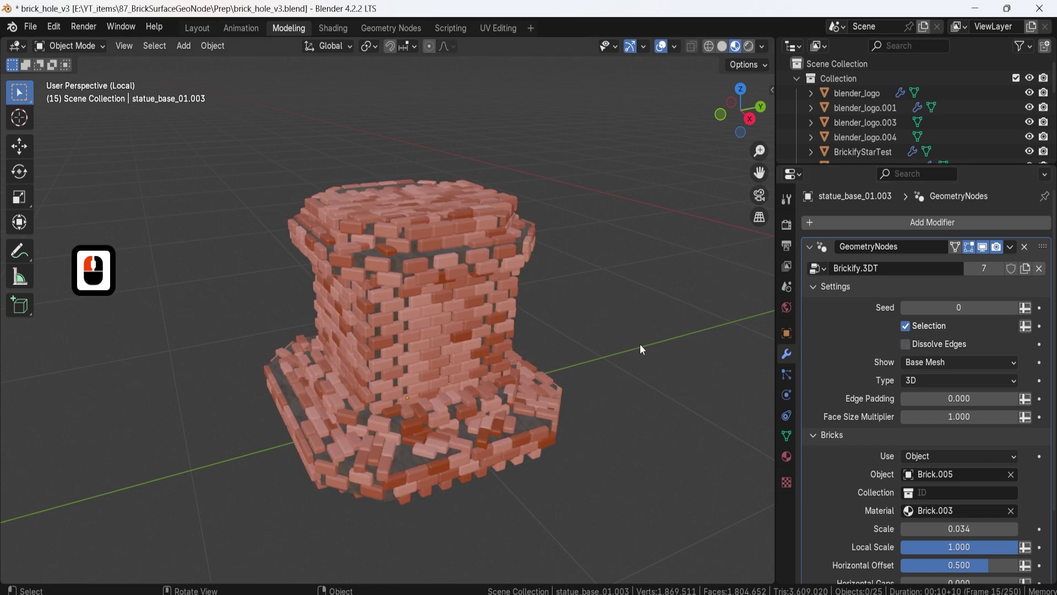
pyautogui.moveTo(435, 335); pyautogui.dragTo(368, 444, button='middle')
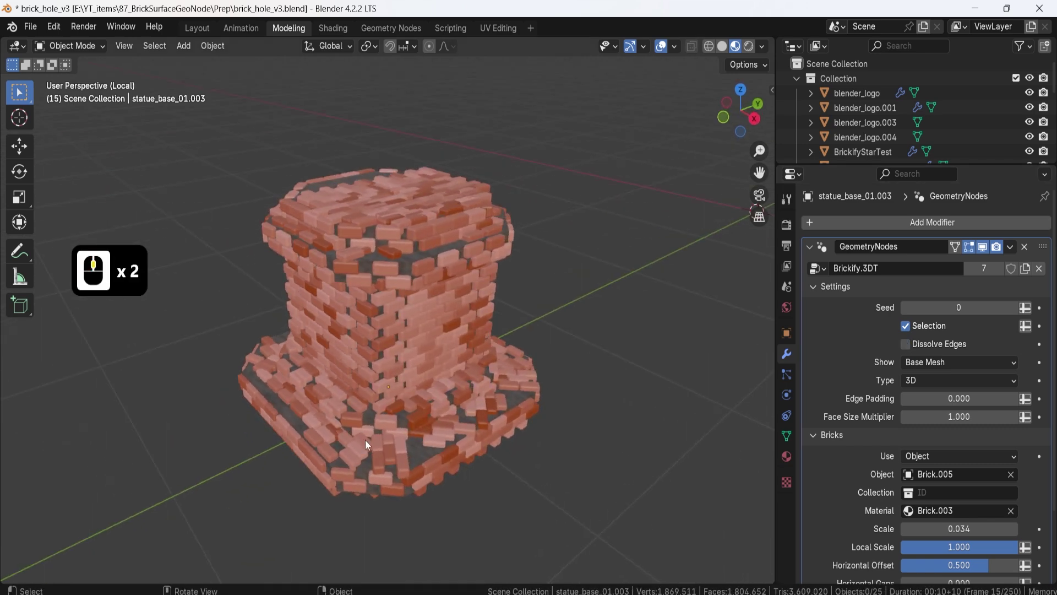
pyautogui.moveTo(440, 453); pyautogui.dragTo(396, 300, button='middle')
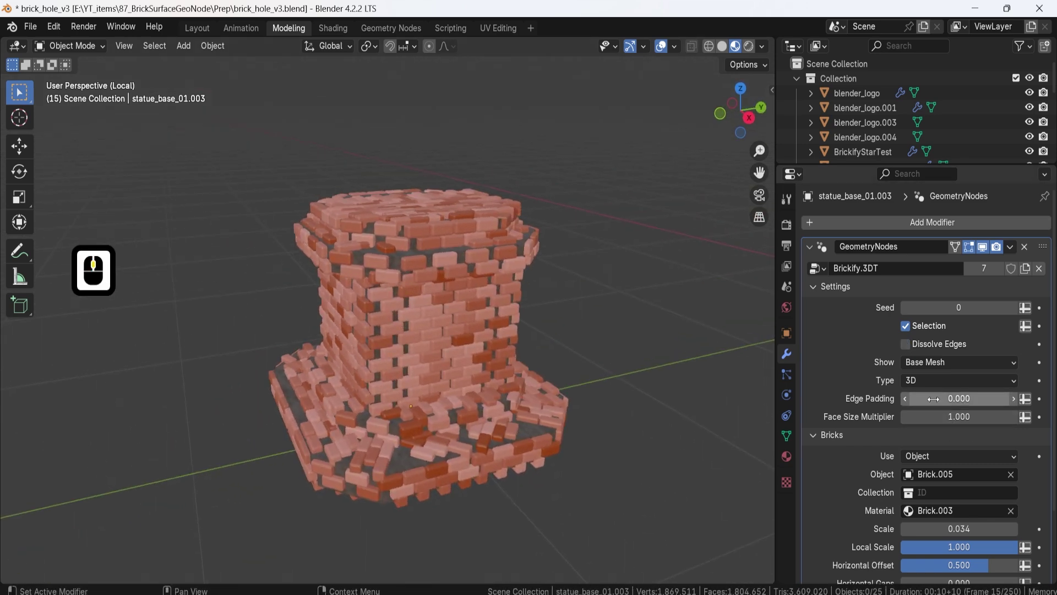
pyautogui.moveTo(400, 253); pyautogui.dragTo(414, 286, button='middle')
pyautogui.keyDown('shift'); pyautogui.moveTo(415, 285); pyautogui.dragTo(405, 310, button='middle'); pyautogui.keyUp('shift')
pyautogui.scroll(2, 404, 297)
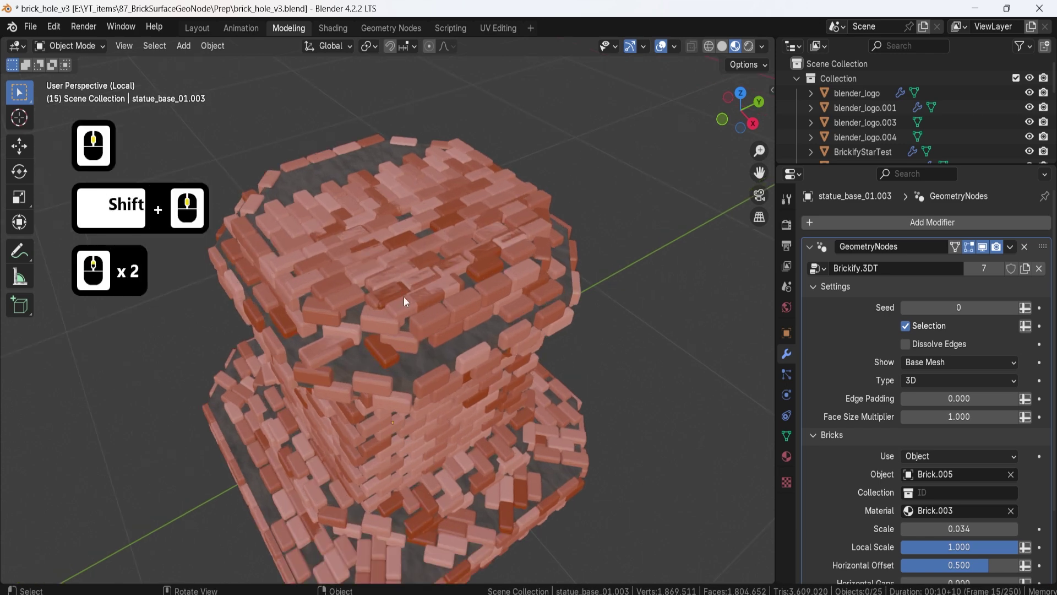
pyautogui.scroll(-3, 439, 344)
# - Raise the statue base's Edge Padding to 0.031 and check the bricks around the lower ledge
pyautogui.moveTo(443, 342); pyautogui.dragTo(501, 319, button='middle')
pyautogui.keyDown('shift'); pyautogui.moveTo(964, 398); pyautogui.dragTo(999, 399); pyautogui.keyUp('shift')
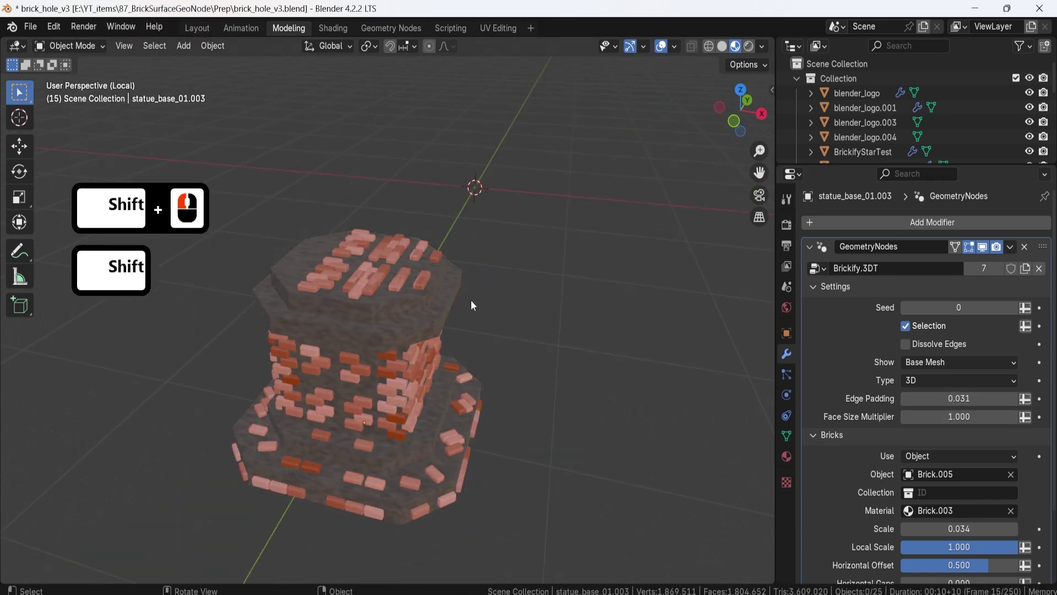
pyautogui.moveTo(310, 257); pyautogui.dragTo(487, 387, button='middle')
pyautogui.click(349, 267)
pyautogui.scroll(2, 422, 275)
pyautogui.keyDown('shift'); pyautogui.moveTo(487, 386); pyautogui.dragTo(399, 330, button='middle'); pyautogui.keyUp('shift')
# - Inspect the individual faces of the statue base's lower ledge in Edit Mode, and return to Object Mode
pyautogui.click(468, 431)
pyautogui.press('Tab')
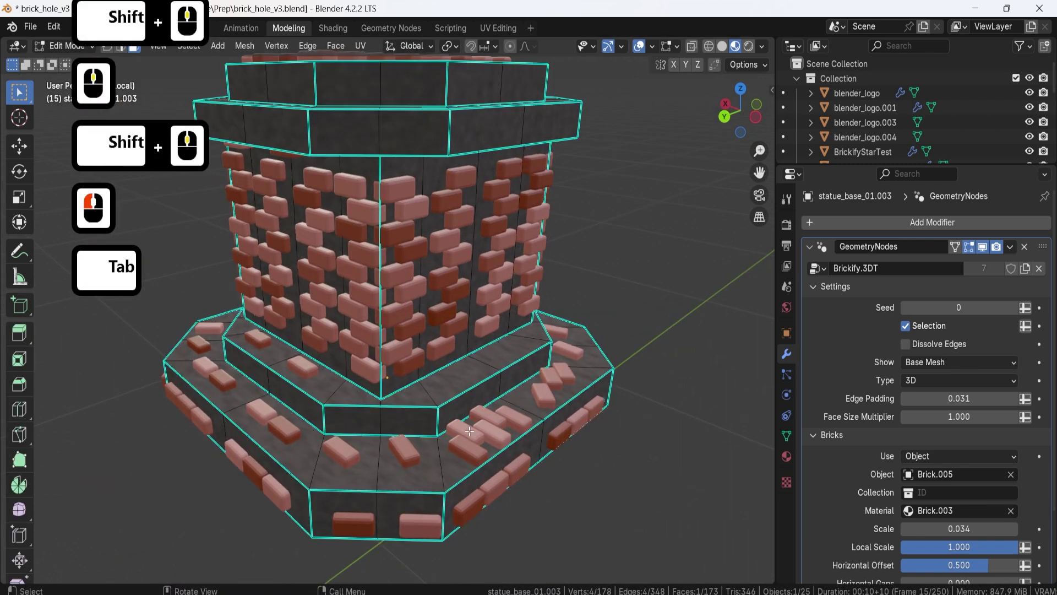
pyautogui.click(405, 467)
pyautogui.click(325, 468)
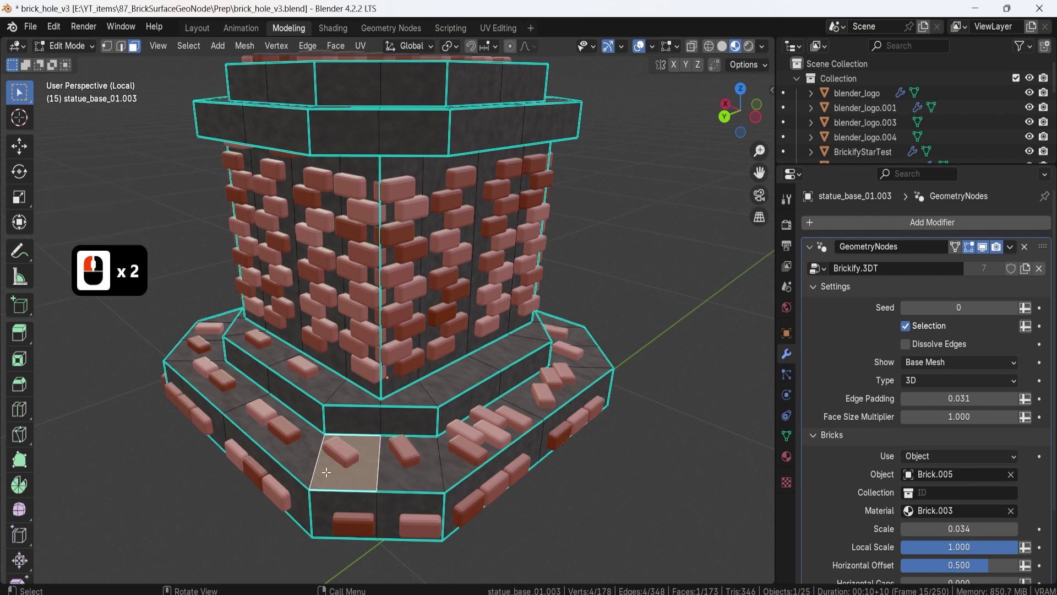
pyautogui.click(283, 448)
pyautogui.press('Tab')
# - Reduce the statue base's brick Scale to 0.023 and review the coverage
pyautogui.scroll(-2, 897, 448)
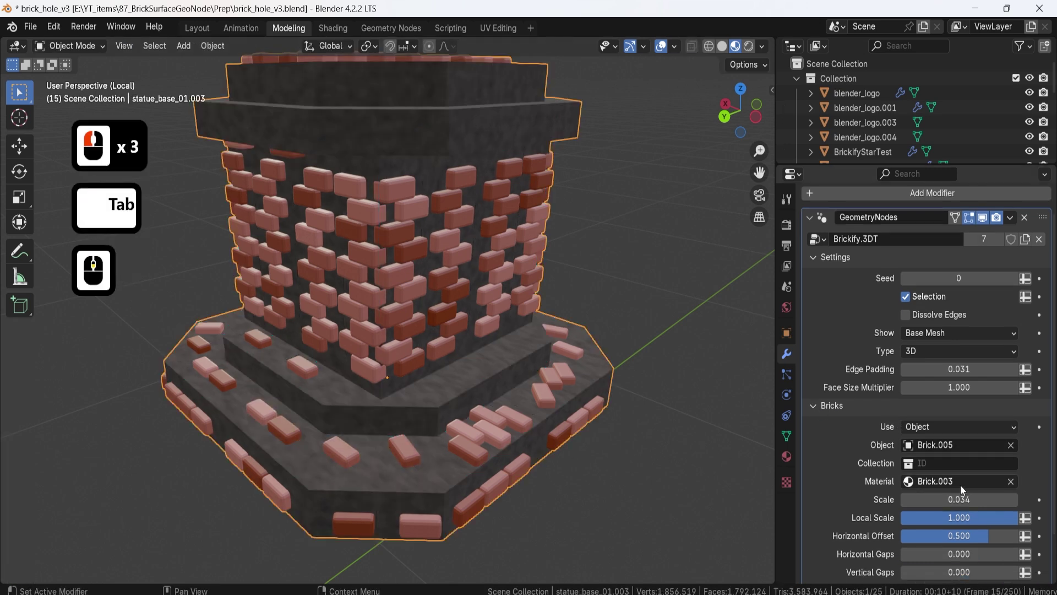
pyautogui.keyDown('shift'); pyautogui.moveTo(959, 499); pyautogui.dragTo(927, 499); pyautogui.keyUp('shift')
pyautogui.scroll(-2, 455, 351)
pyautogui.moveTo(472, 346); pyautogui.dragTo(386, 389, button='middle')
pyautogui.scroll(2, 426, 392)
pyautogui.scroll(-2, 352, 358)
pyautogui.moveTo(231, 272); pyautogui.dragTo(259, 265, button='middle')
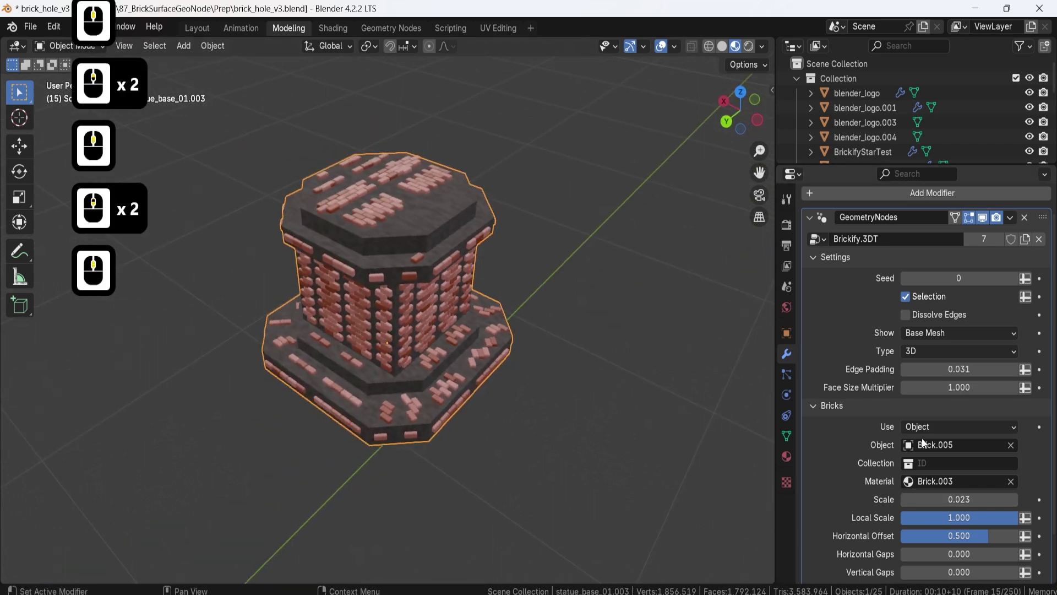
# - Lower the statue base's Edge Padding to 0.019, increase its Face Size Multiplier, and review the bricks from several sides
pyautogui.keyDown('shift'); pyautogui.moveTo(960, 369); pyautogui.dragTo(938, 372); pyautogui.keyUp('shift')
pyautogui.moveTo(473, 297); pyautogui.dragTo(421, 264, button='middle')
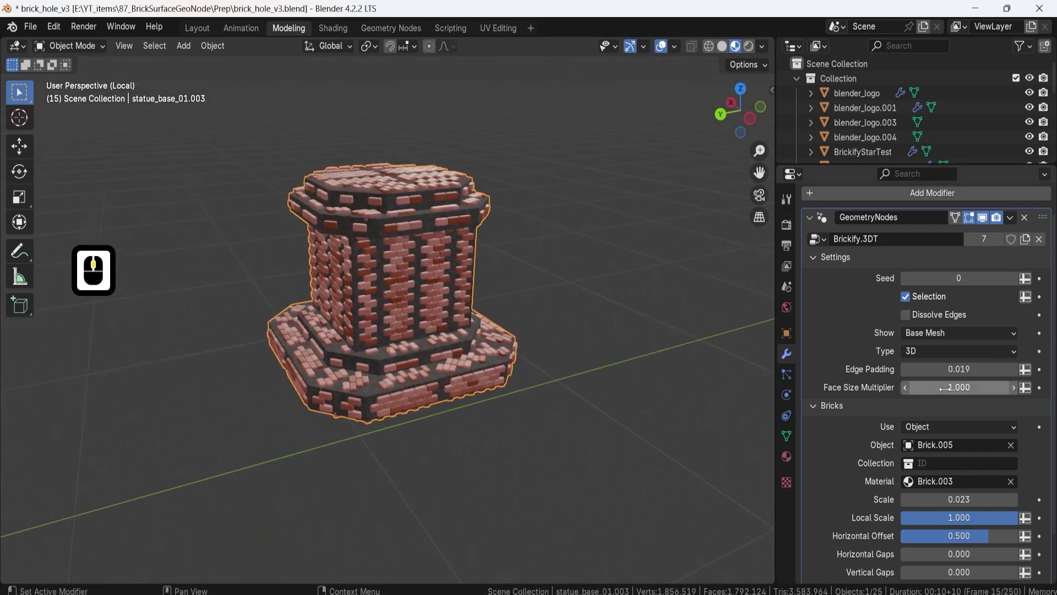
pyautogui.moveTo(959, 387); pyautogui.dragTo(1016, 407)
pyautogui.moveTo(341, 297); pyautogui.dragTo(292, 365, button='middle')
pyautogui.scroll(1, 391, 319)
pyautogui.scroll(-2, 438, 340)
pyautogui.scroll(-4, 391, 328)
pyautogui.moveTo(391, 329); pyautogui.dragTo(276, 294, button='middle')
pyautogui.scroll(6, 277, 294)
pyautogui.moveTo(372, 318); pyautogui.dragTo(706, 329, button='middle')
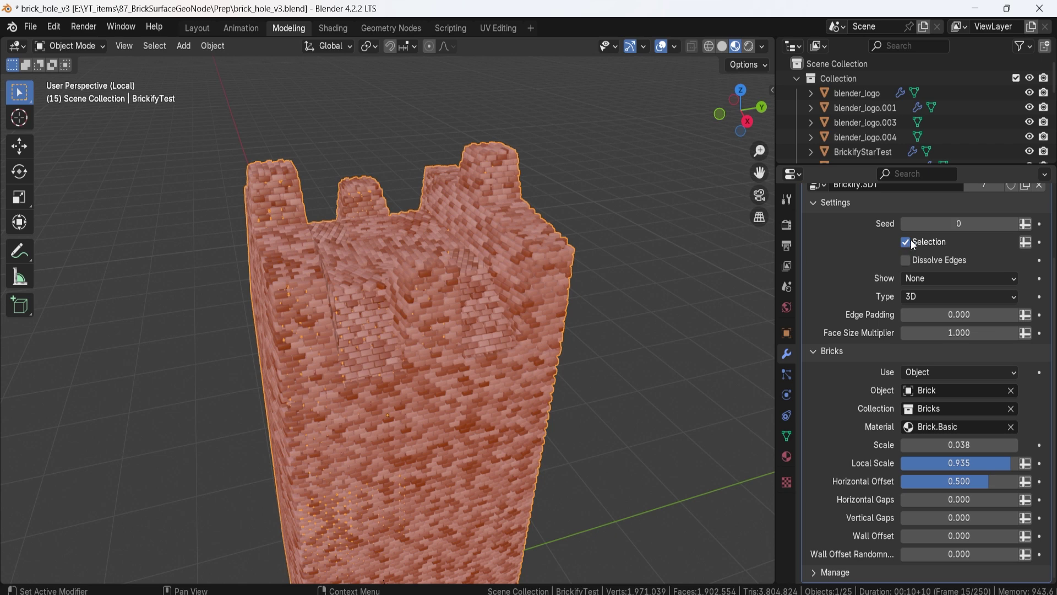
# - Examine the brick layout on the top and recessed areas of the BrickifyTest tower from several angles
pyautogui.scroll(1, 406, 292)
pyautogui.moveTo(402, 292); pyautogui.dragTo(376, 300, button='middle')
pyautogui.moveTo(377, 300)
pyautogui.mouseDown(button='middle')
pyautogui.moveTo(394, 299)
pyautogui.moveTo(372, 298)
pyautogui.mouseUp(button='middle')
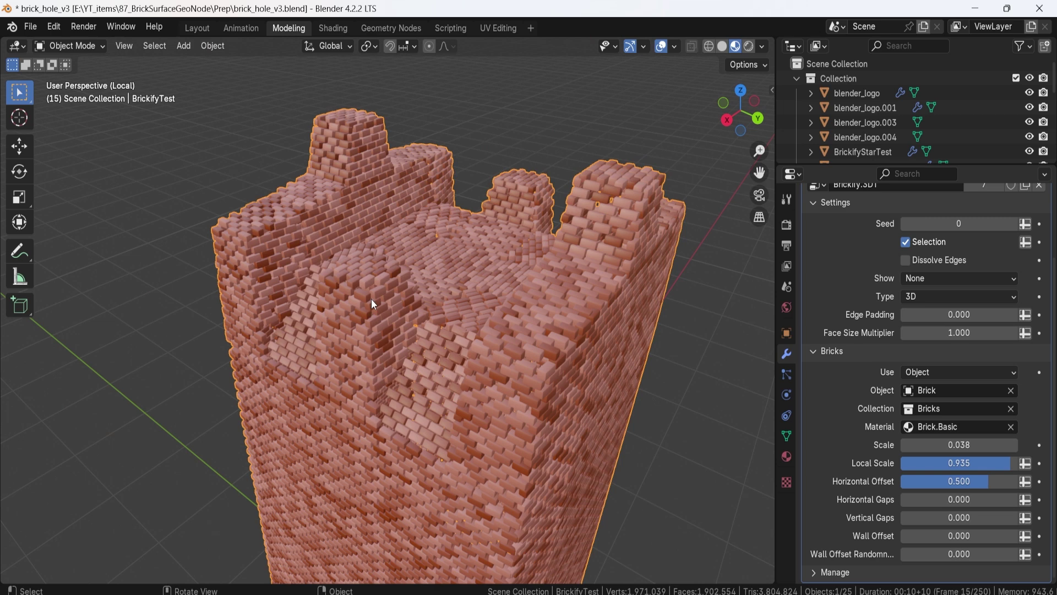
pyautogui.moveTo(371, 298); pyautogui.dragTo(422, 246, button='middle')
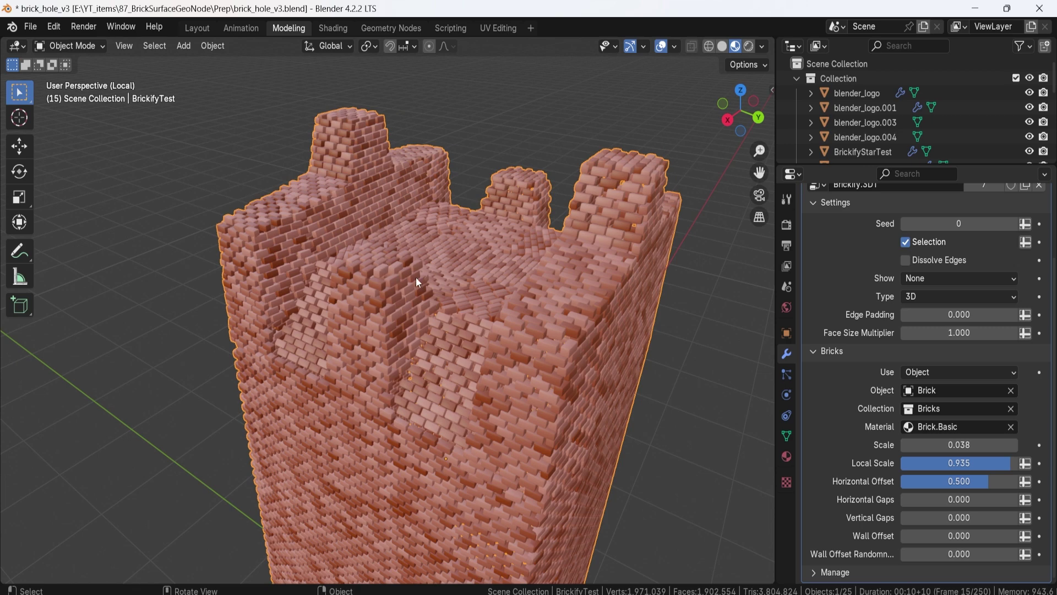
pyautogui.moveTo(517, 181); pyautogui.dragTo(470, 327, button='middle')
pyautogui.scroll(-3, 470, 327)
pyautogui.keyDown('shift'); pyautogui.moveTo(464, 367); pyautogui.dragTo(381, 362, button='middle'); pyautogui.keyUp('shift')
pyautogui.scroll(3, 382, 359)
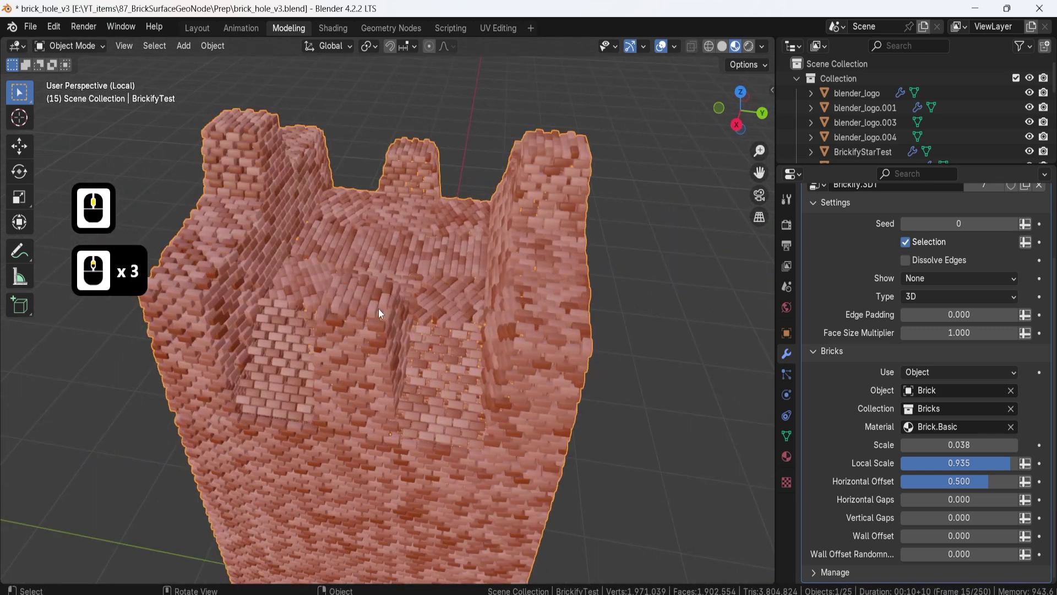
# - Toggle the BrickifyTest tower's Selection option off and on, and switch its input from a single value to an attribute
pyautogui.click(906, 242)
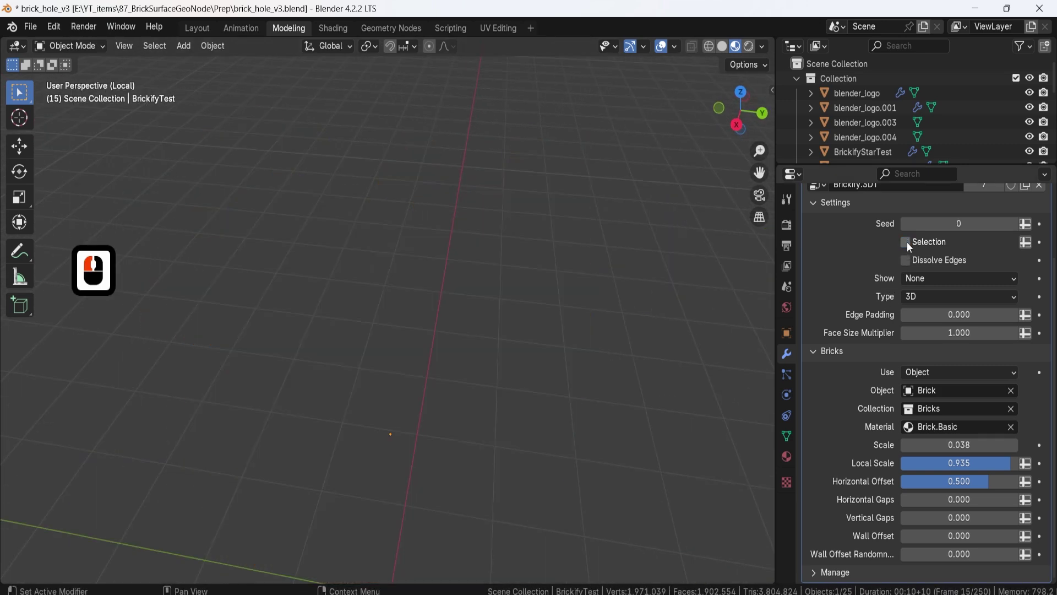
pyautogui.click(906, 242)
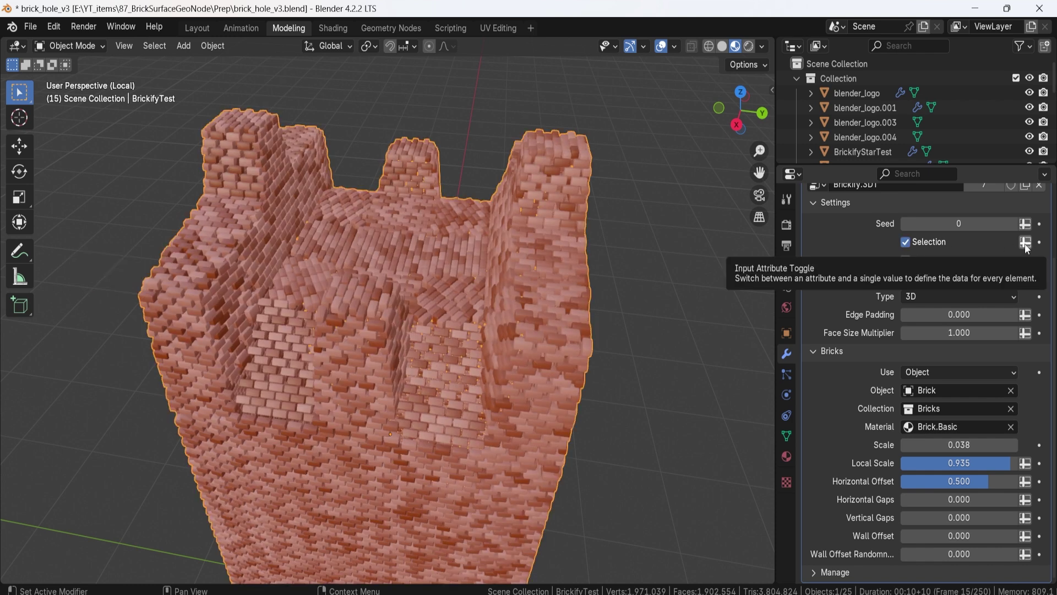
pyautogui.click(1026, 244)
pyautogui.click(965, 242)
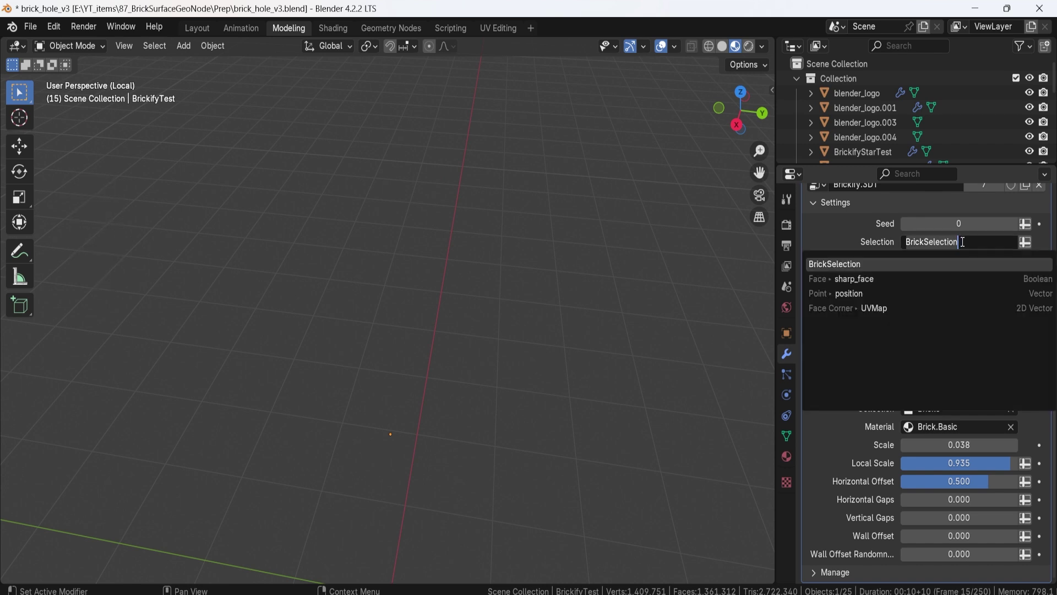
pyautogui.click(881, 241)
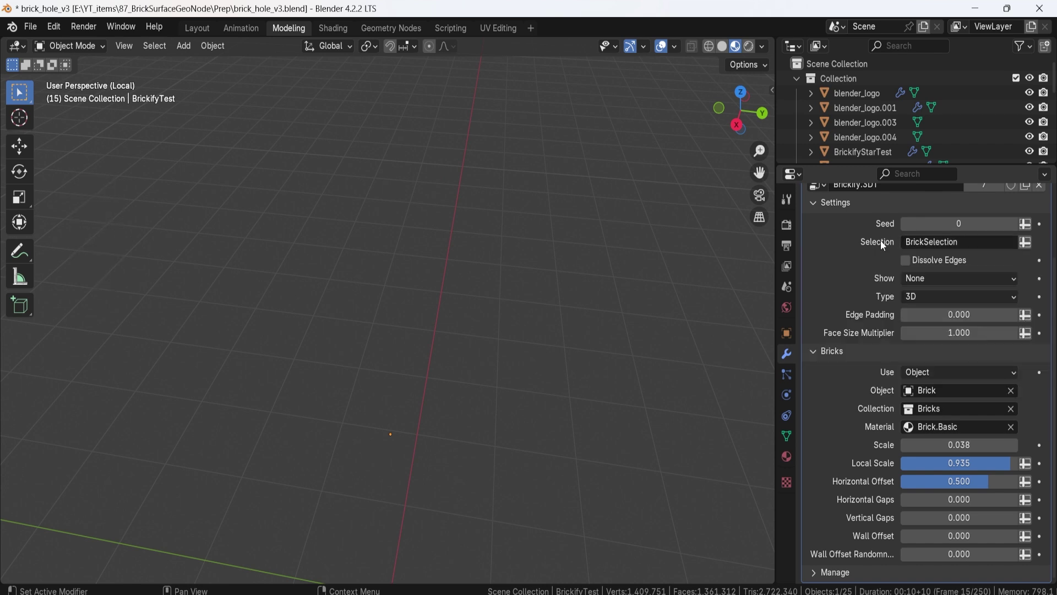
# - Clear the BrickSelection attribute name from the Selection input of the BrickifyTest tower
pyautogui.click(918, 243)
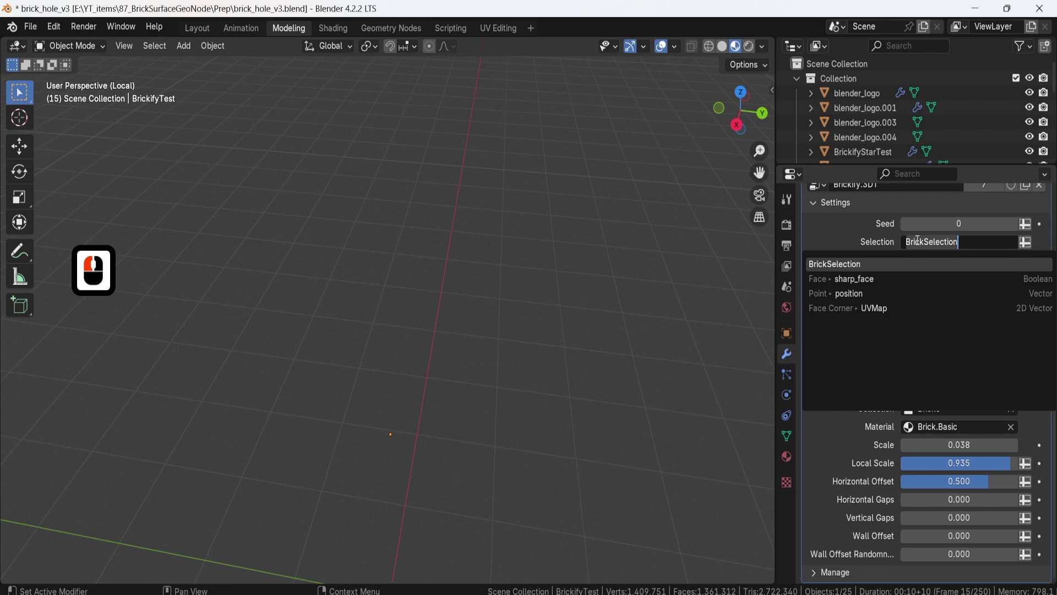
pyautogui.click(844, 247)
pyautogui.click(932, 241)
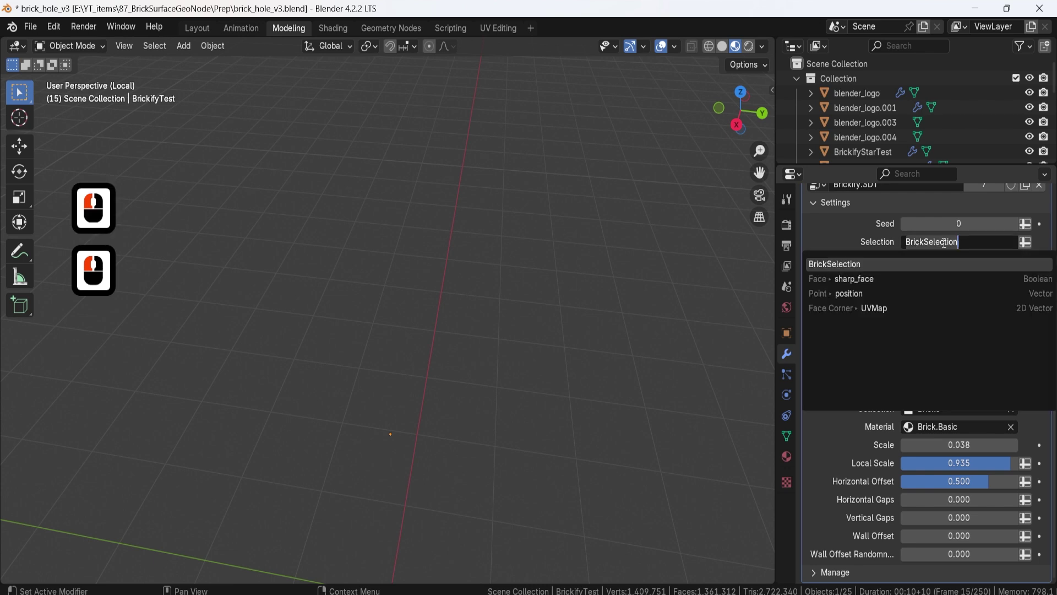
pyautogui.press('BackSpace')
pyautogui.press('Return')
pyautogui.click(863, 236)
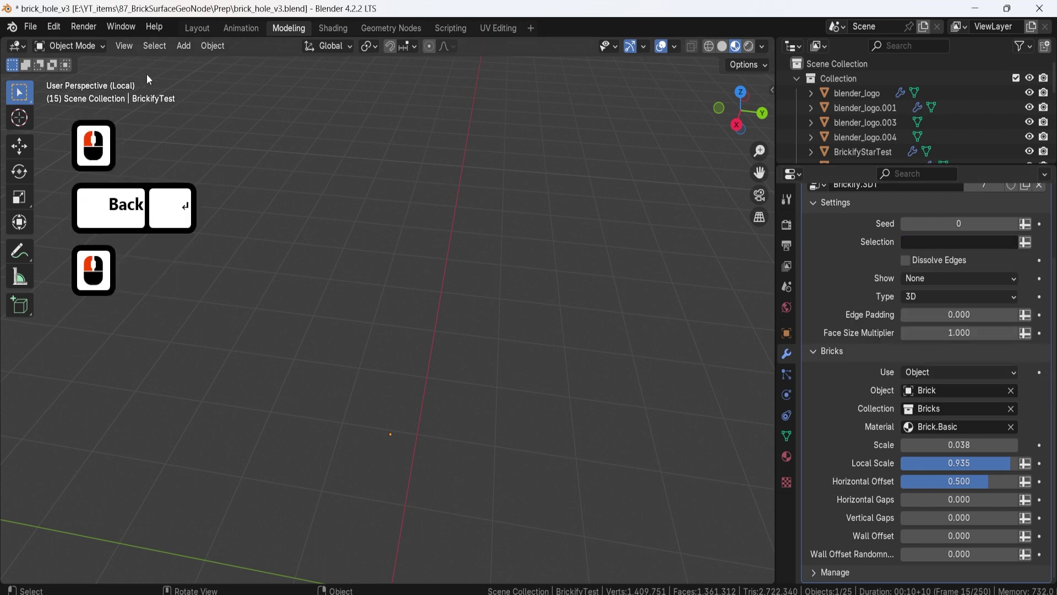
# - Enter Vertex Paint mode on the BrickifyTest tower and rename its color attribute to BrickSelection
pyautogui.click(79, 45)
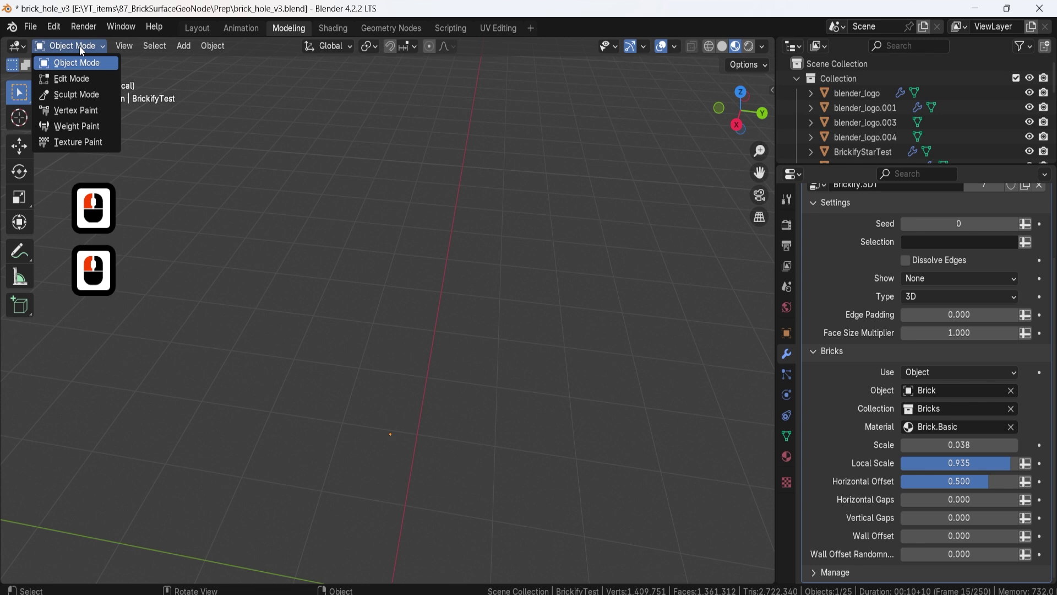
pyautogui.click(81, 118)
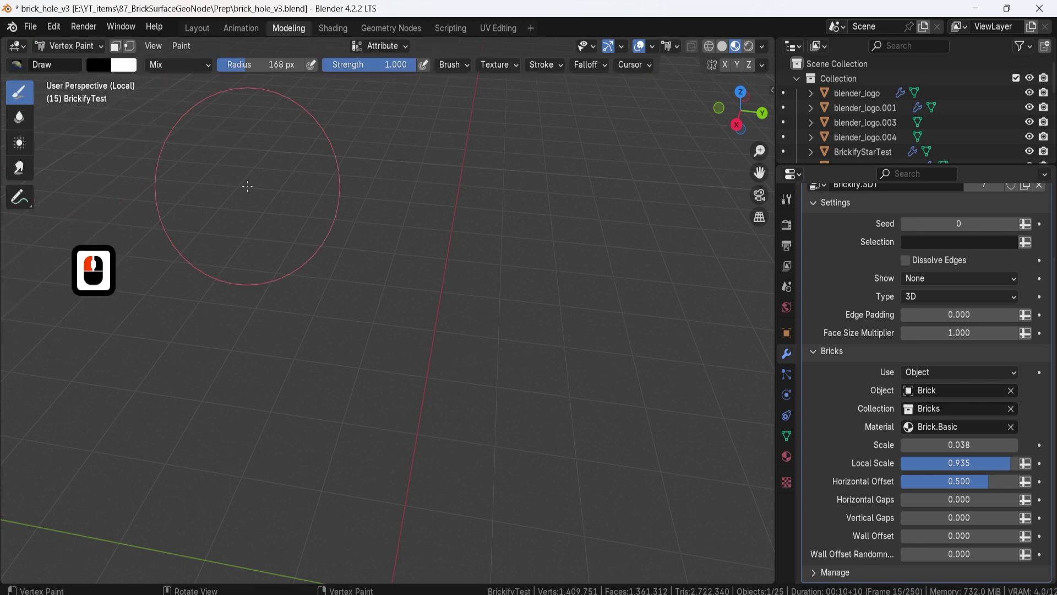
pyautogui.click(378, 48)
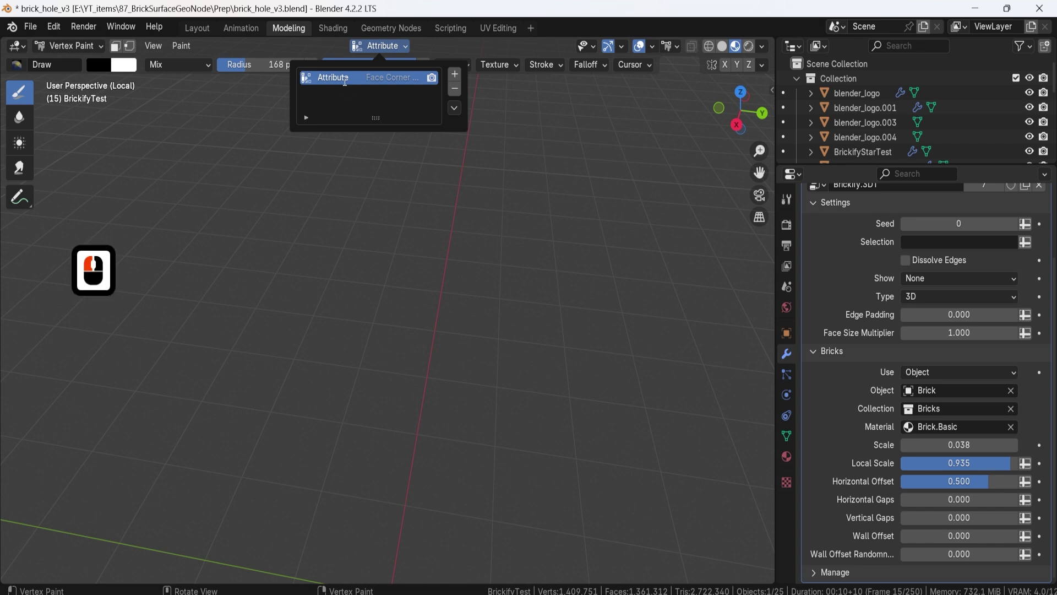
pyautogui.doubleClick(360, 80)
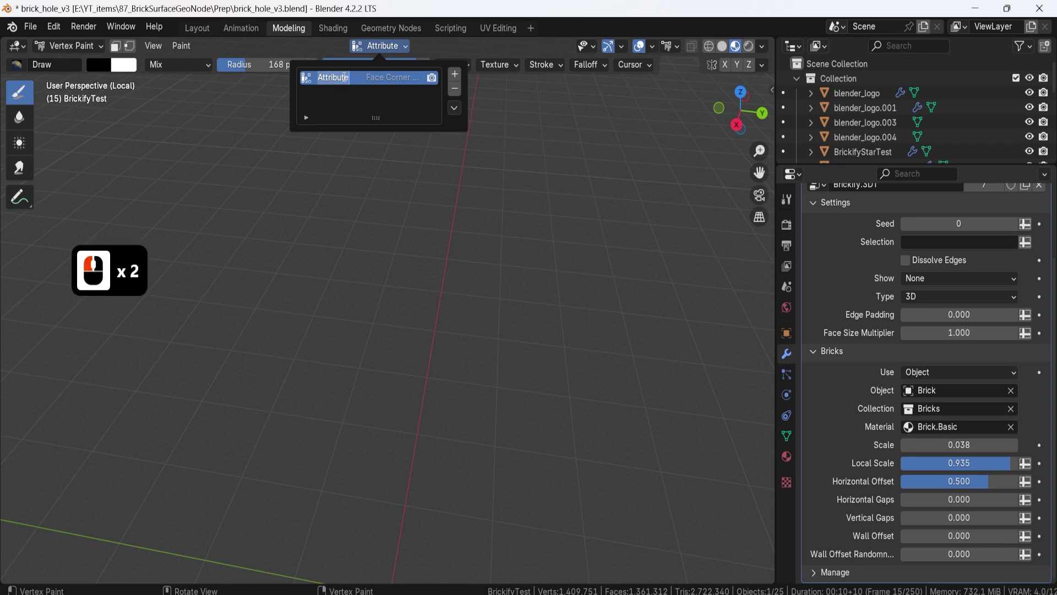
pyautogui.write('BrickSelection')
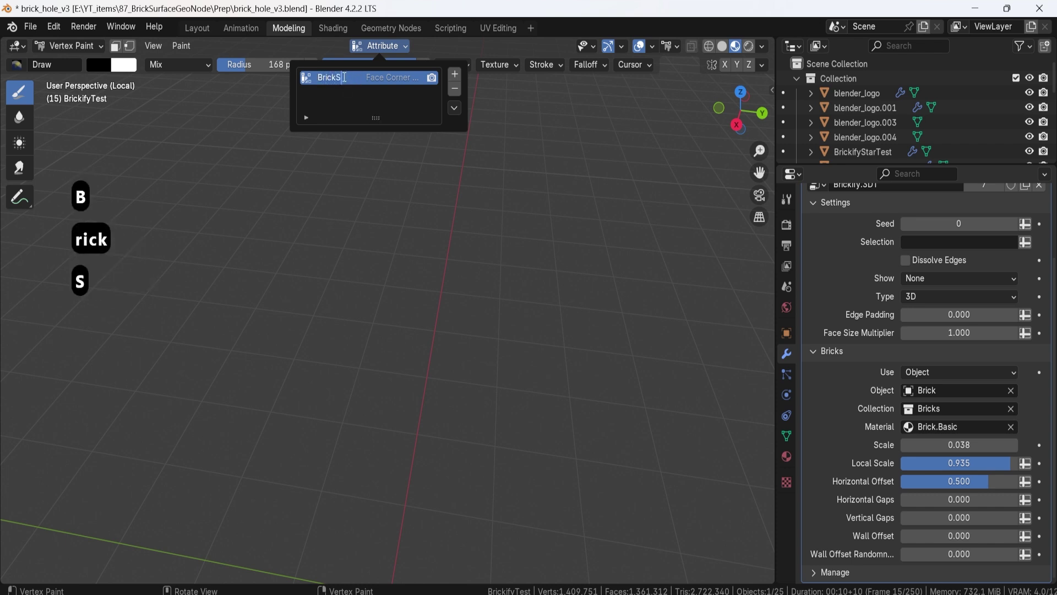
pyautogui.press('Return')
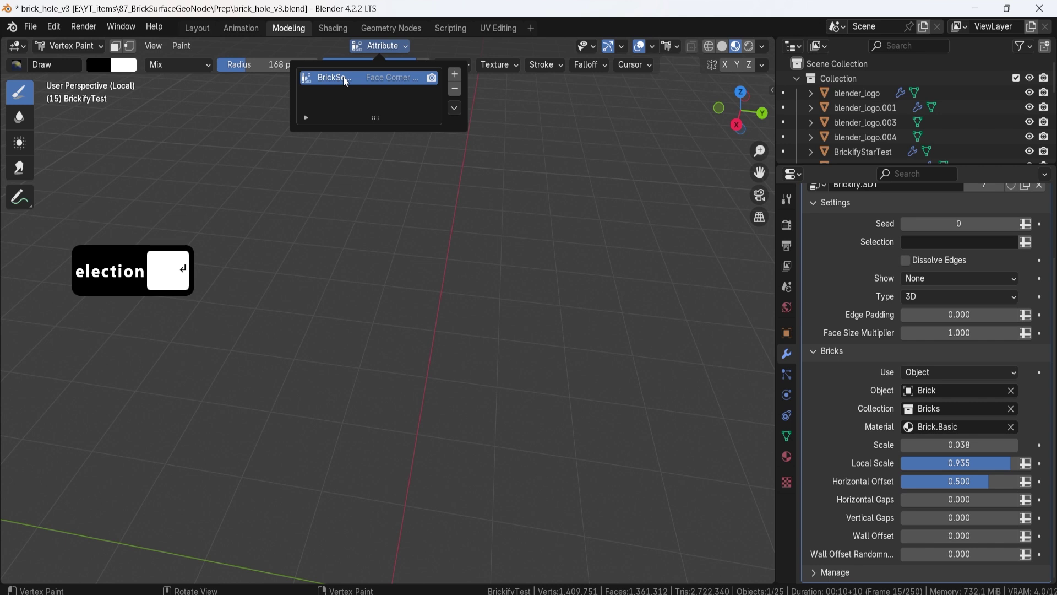
# - Assign the BrickSelection color attribute to the Selection input of the BrickifyTest tower
pyautogui.click(959, 243)
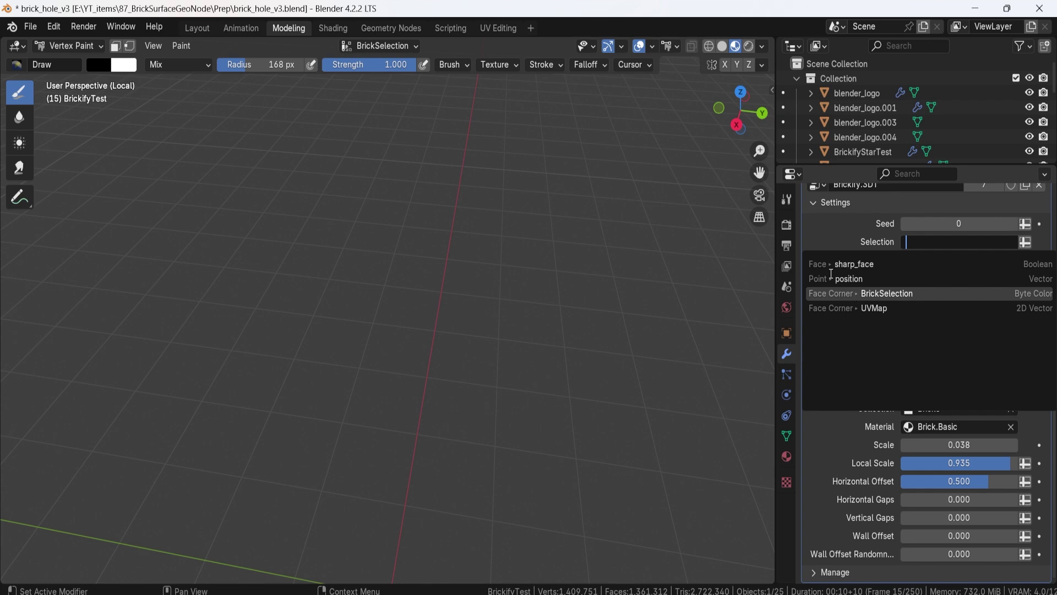
pyautogui.click(879, 298)
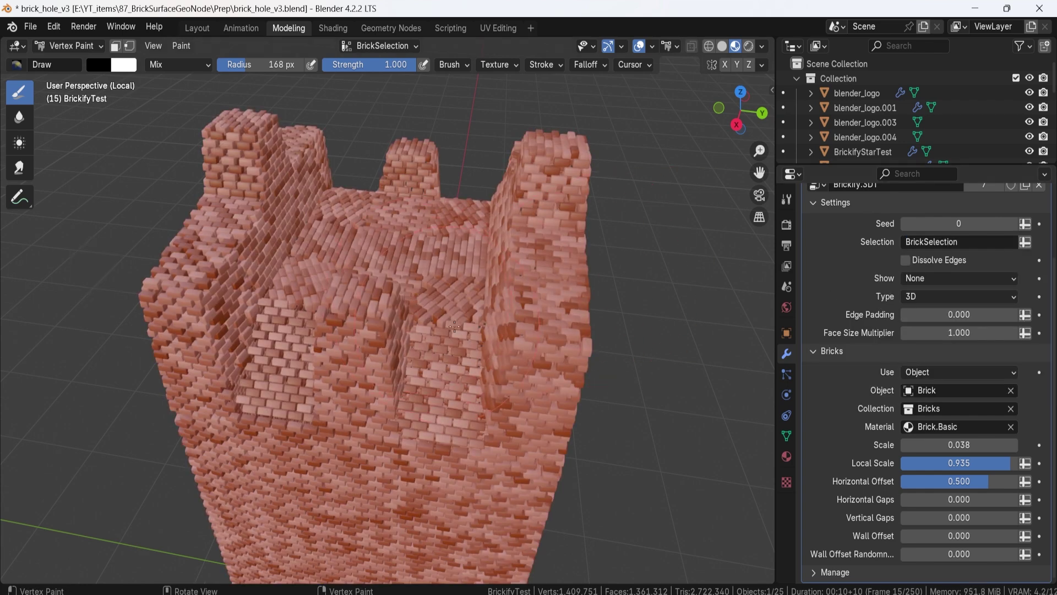
pyautogui.moveTo(429, 431); pyautogui.dragTo(466, 313, button='middle')
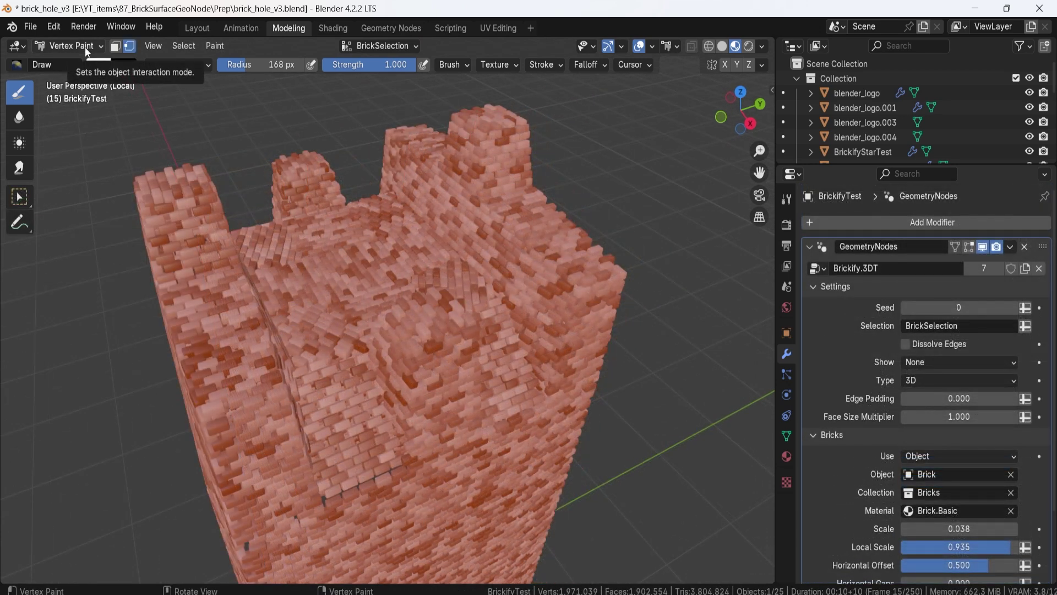
# - In Edit Mode, select the top faces of two opposite battlements on the BrickifyTest tower, ending in vertex select mode
pyautogui.click(85, 48)
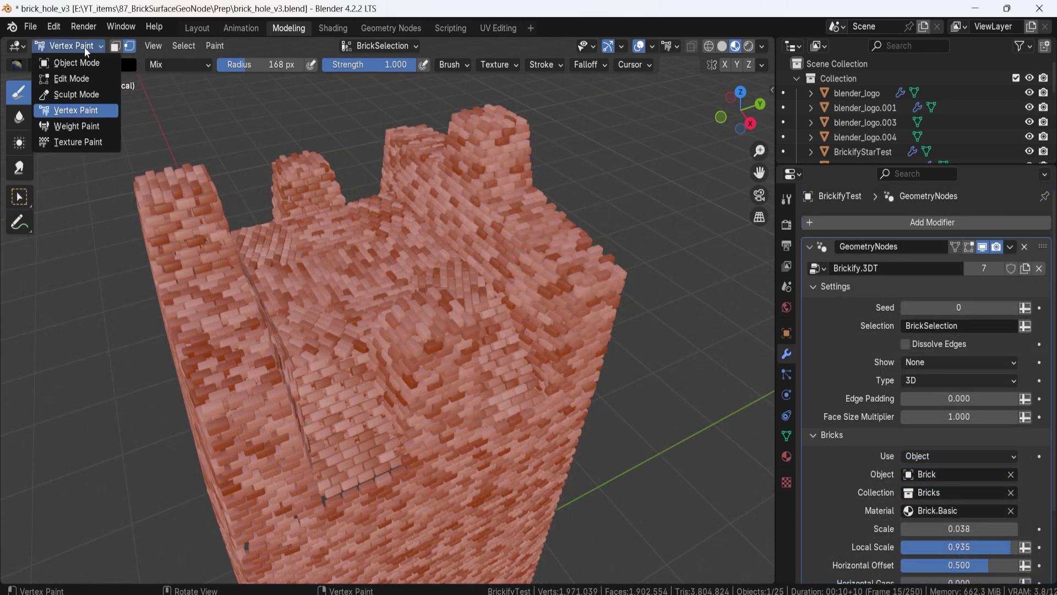
pyautogui.click(69, 83)
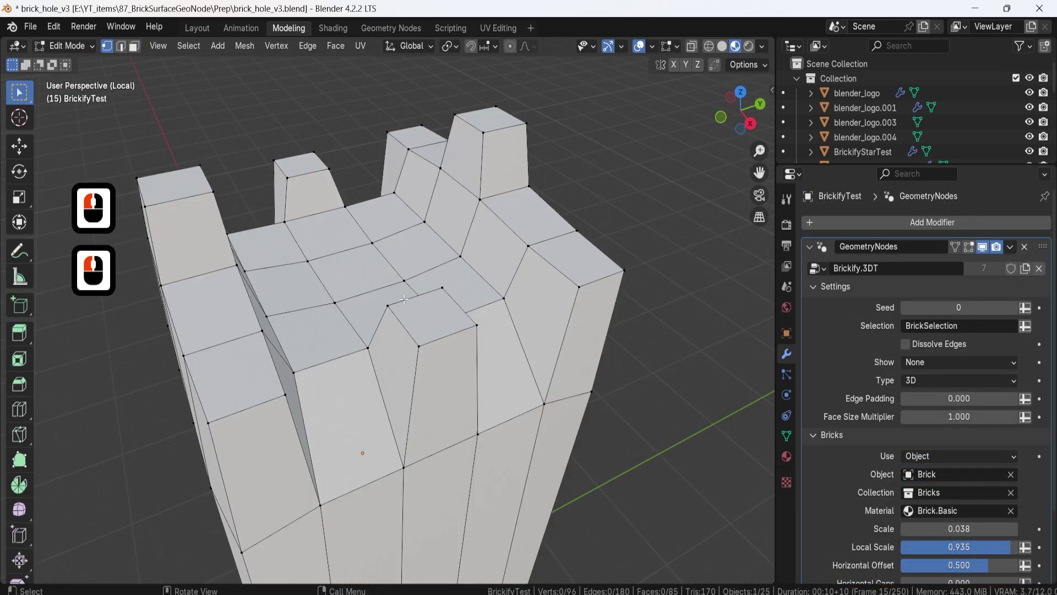
pyautogui.press('3')
pyautogui.click(435, 315)
pyautogui.keyDown('shift'); pyautogui.click(298, 165); pyautogui.keyUp('shift')
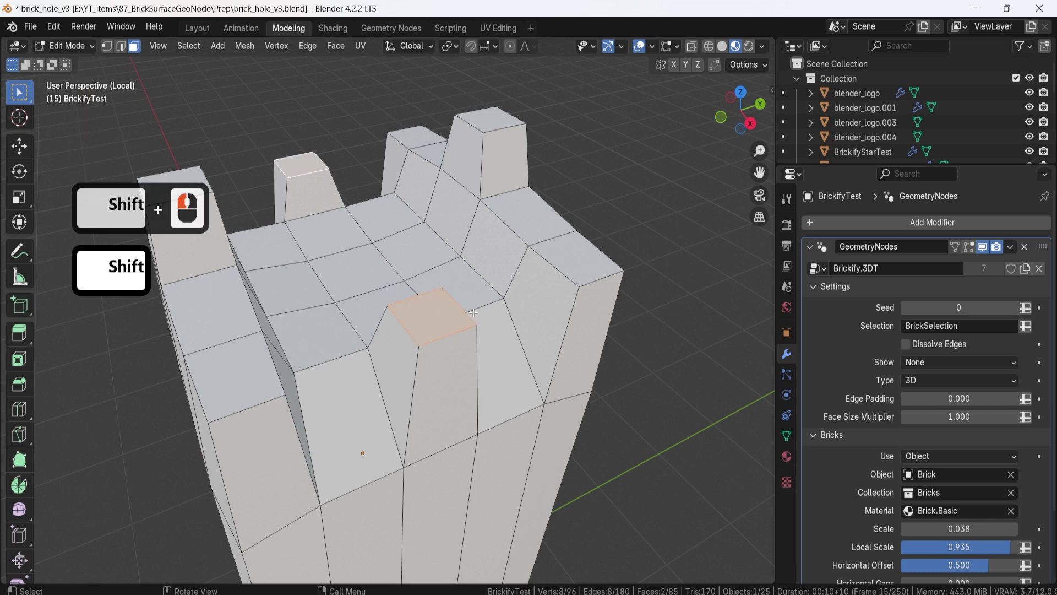
pyautogui.press('1')
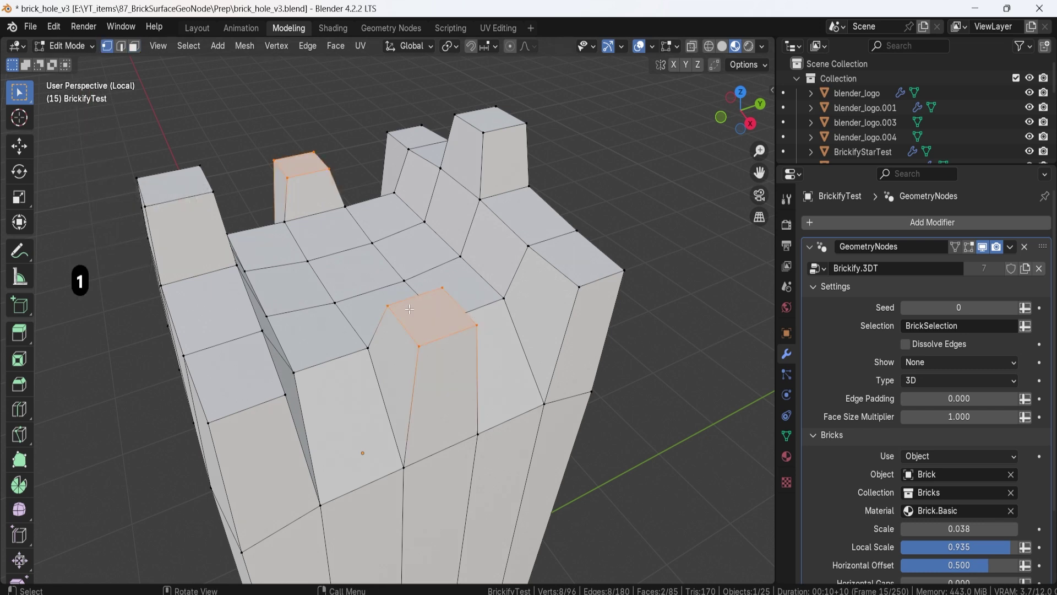
# - Return to Vertex Paint mode and start painting the selected front battlement black
pyautogui.click(91, 46)
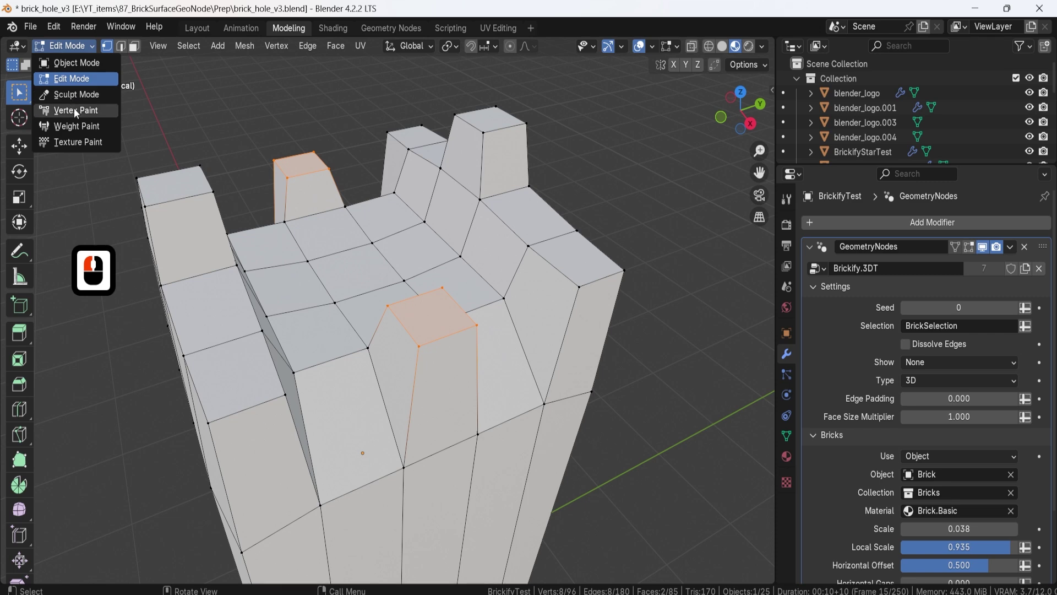
pyautogui.click(91, 111)
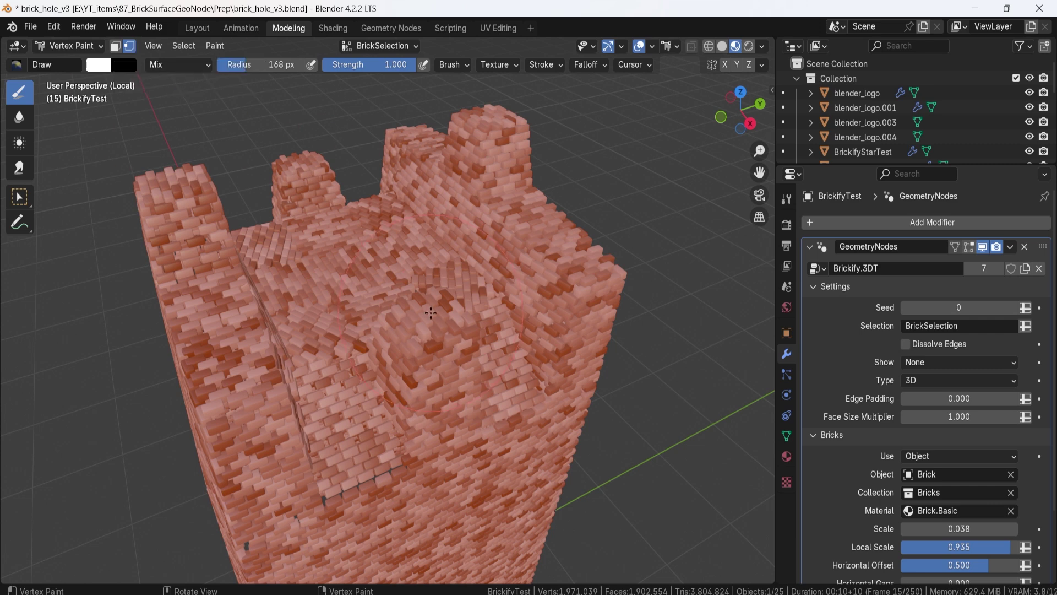
pyautogui.moveTo(430, 313); pyautogui.dragTo(482, 358, button='middle')
pyautogui.press('x')
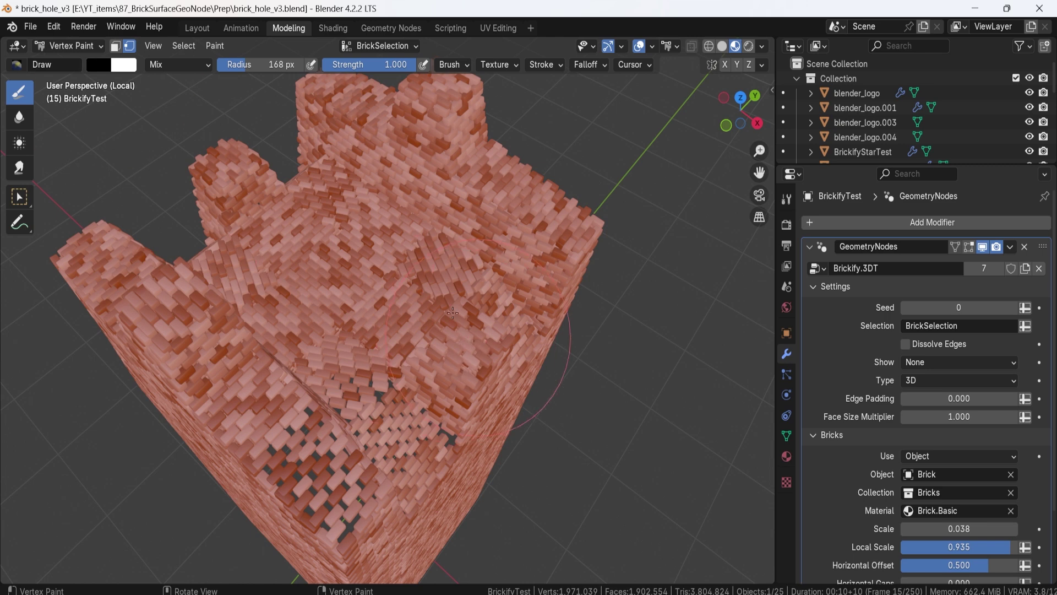
pyautogui.moveTo(453, 313); pyautogui.dragTo(551, 424)
pyautogui.moveTo(550, 424); pyautogui.dragTo(406, 407, button='middle')
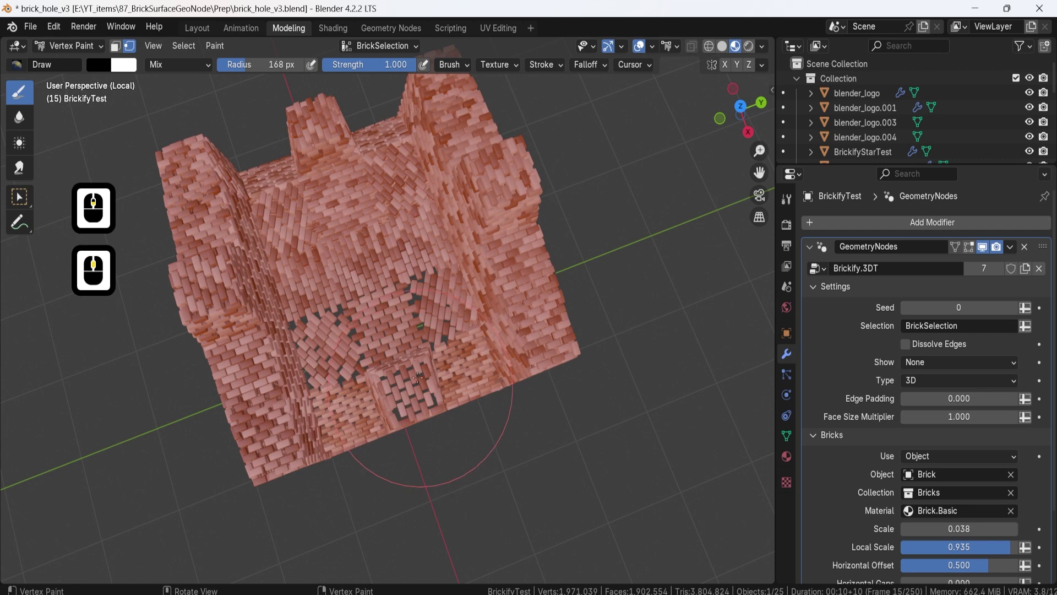
pyautogui.moveTo(418, 376); pyautogui.dragTo(498, 458)
pyautogui.moveTo(498, 457); pyautogui.dragTo(423, 344, button='middle')
# - Enlarge the brush radius to 312 px and paint the front battlement fully black to clear its bricks
pyautogui.press(']')
pyautogui.press(']')
pyautogui.press(']')
pyautogui.press(']')
pyautogui.press(']')
pyautogui.press(']')
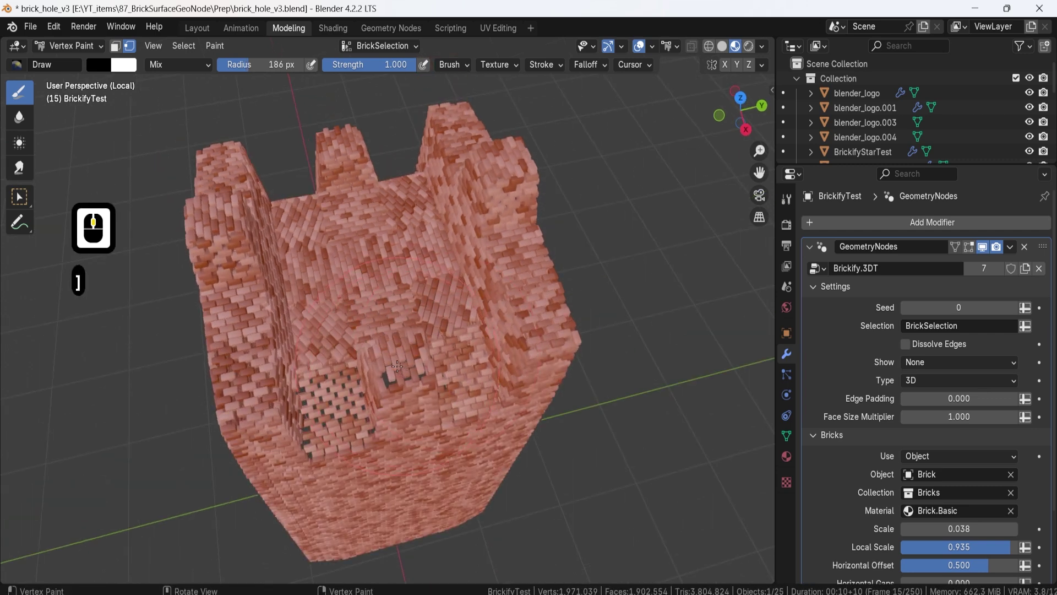
pyautogui.click(369, 400)
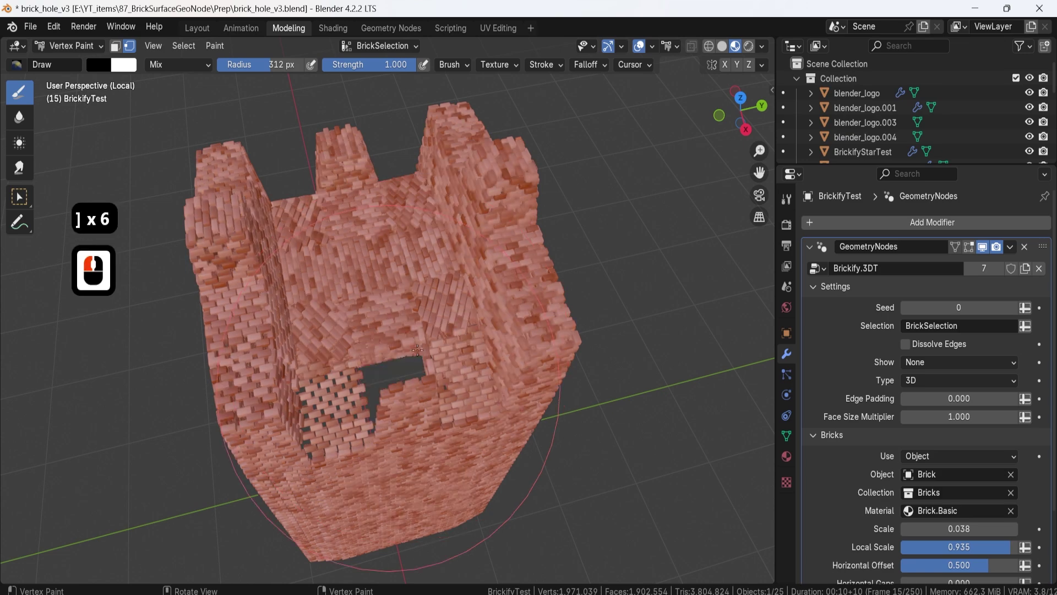
pyautogui.click(432, 386)
pyautogui.moveTo(380, 390); pyautogui.dragTo(380, 390, button='middle')
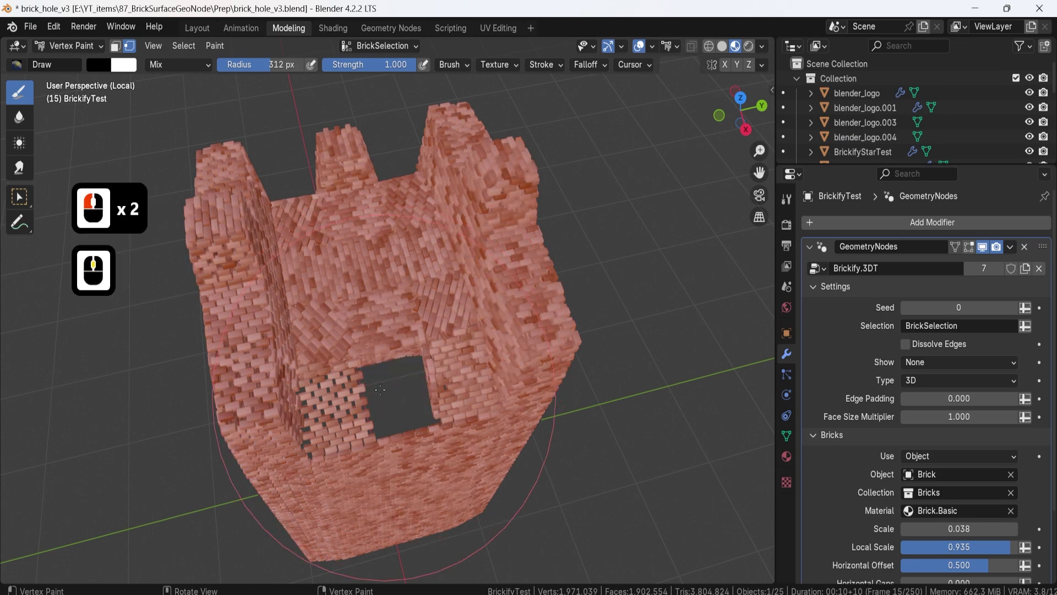
# - Paint the second selected battlement on the opposite side of the tower black to clear its bricks
pyautogui.moveTo(424, 350); pyautogui.dragTo(308, 326, button='middle')
pyautogui.moveTo(352, 287); pyautogui.dragTo(399, 308, button='middle')
pyautogui.moveTo(402, 320); pyautogui.dragTo(430, 380, button='middle')
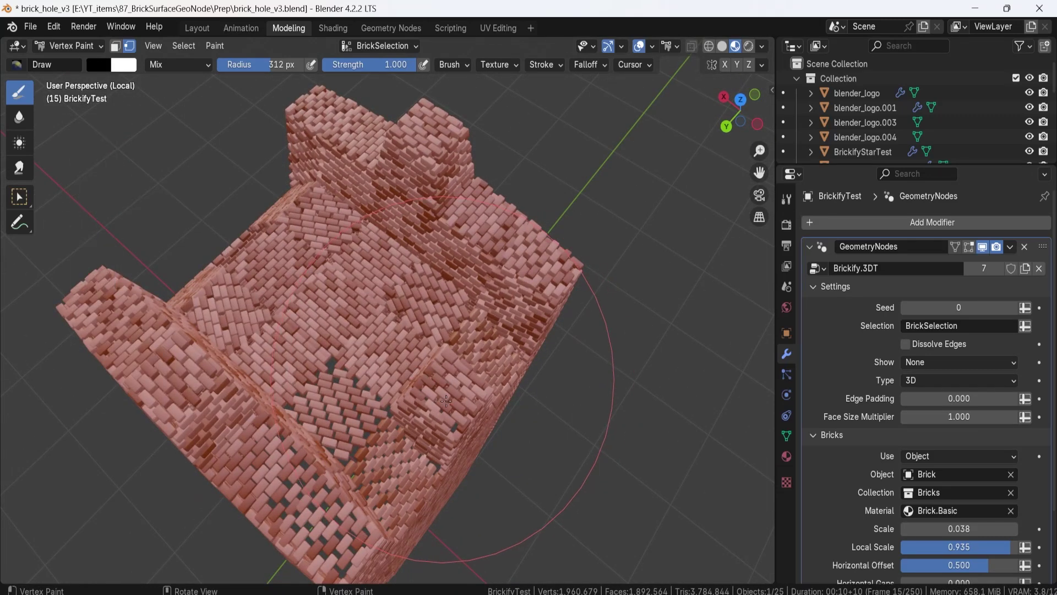
pyautogui.click(483, 393)
pyautogui.moveTo(437, 364); pyautogui.dragTo(467, 389)
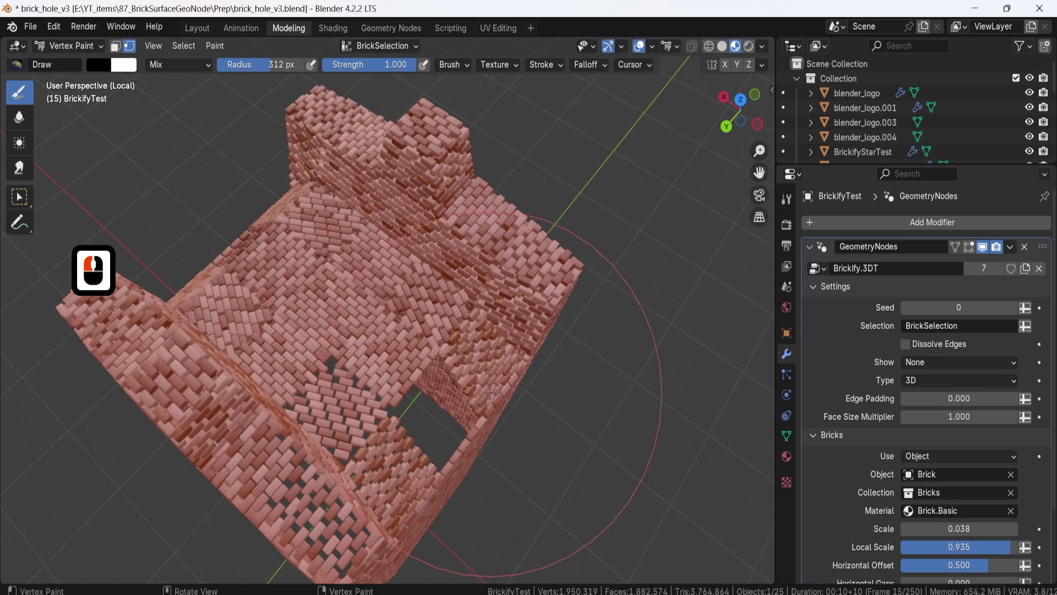
pyautogui.moveTo(467, 388); pyautogui.dragTo(101, 58, button='middle')
# - Return to Object Mode and examine the tower's brick coverage around the painted battlements
pyautogui.click(100, 46)
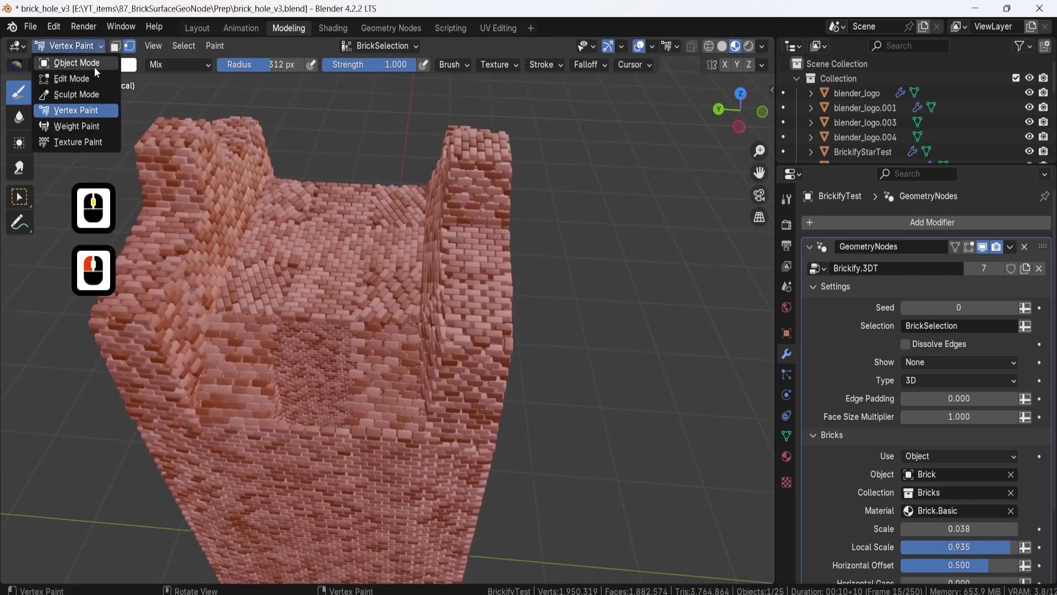
pyautogui.click(94, 64)
pyautogui.scroll(-4, 325, 325)
pyautogui.click(305, 334)
pyautogui.moveTo(305, 335); pyautogui.dragTo(551, 324, button='middle')
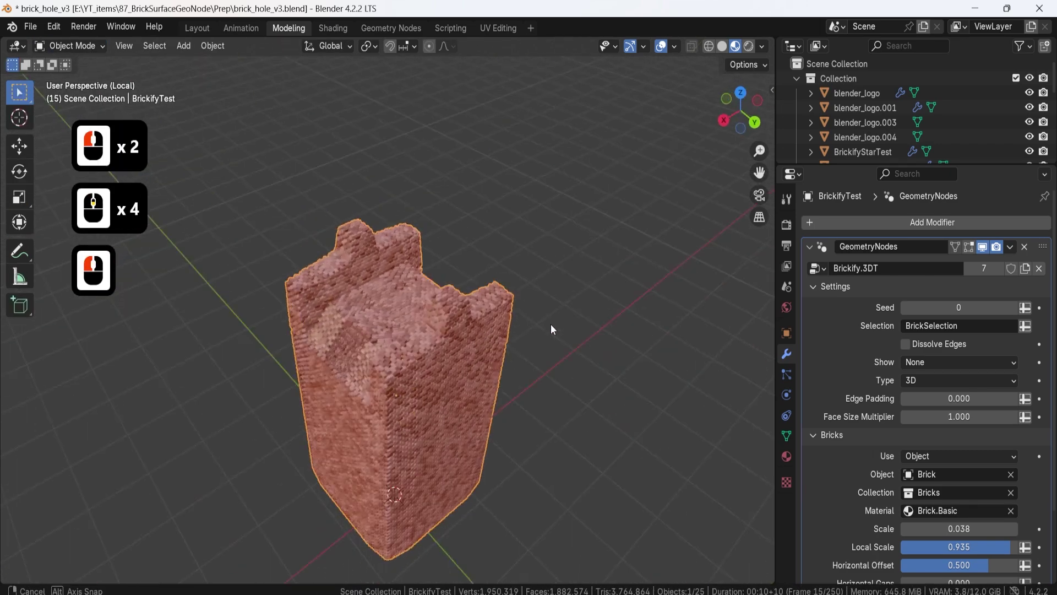
pyautogui.scroll(5, 422, 355)
pyautogui.keyDown('shift'); pyautogui.moveTo(492, 346); pyautogui.dragTo(398, 336, button='middle'); pyautogui.keyUp('shift')
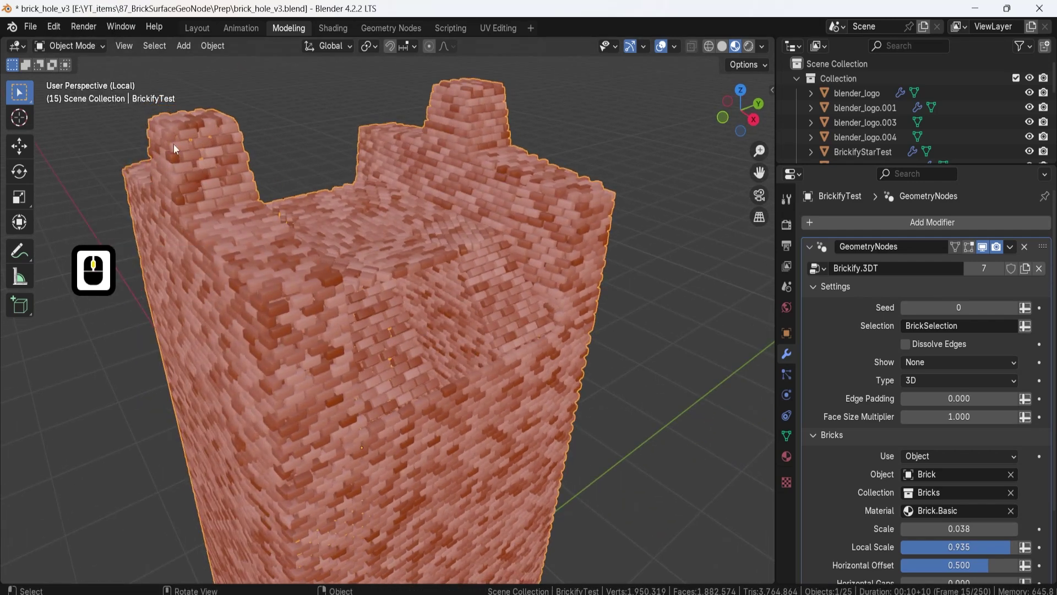
pyautogui.scroll(-3, 407, 287)
pyautogui.moveTo(407, 286); pyautogui.dragTo(387, 372, button='middle')
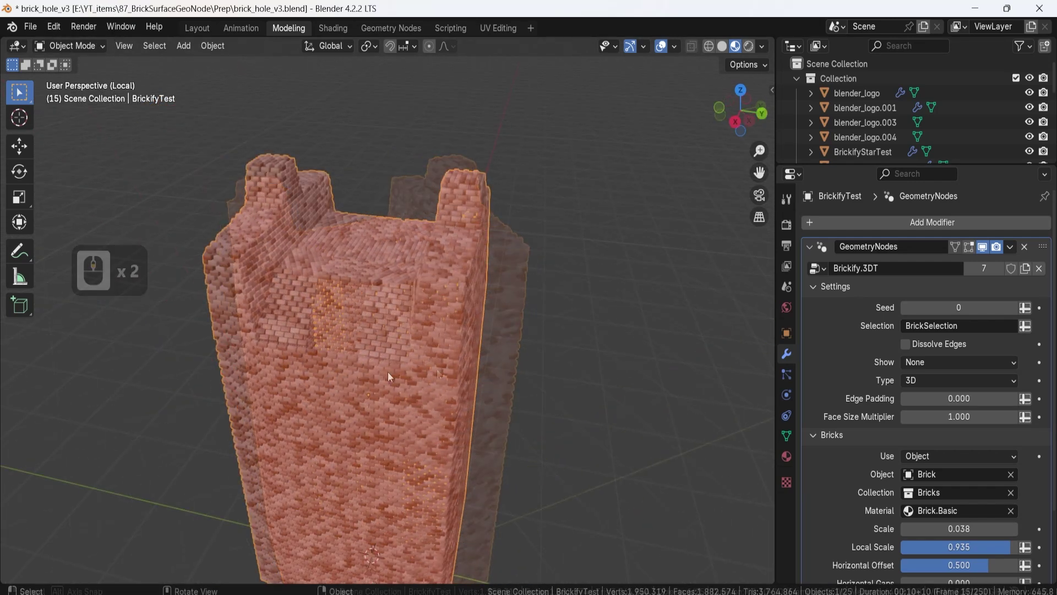
# - Turn off the tower modifier's viewport display and inspect the base mesh in Edit Mode, including its underside
pyautogui.click(982, 247)
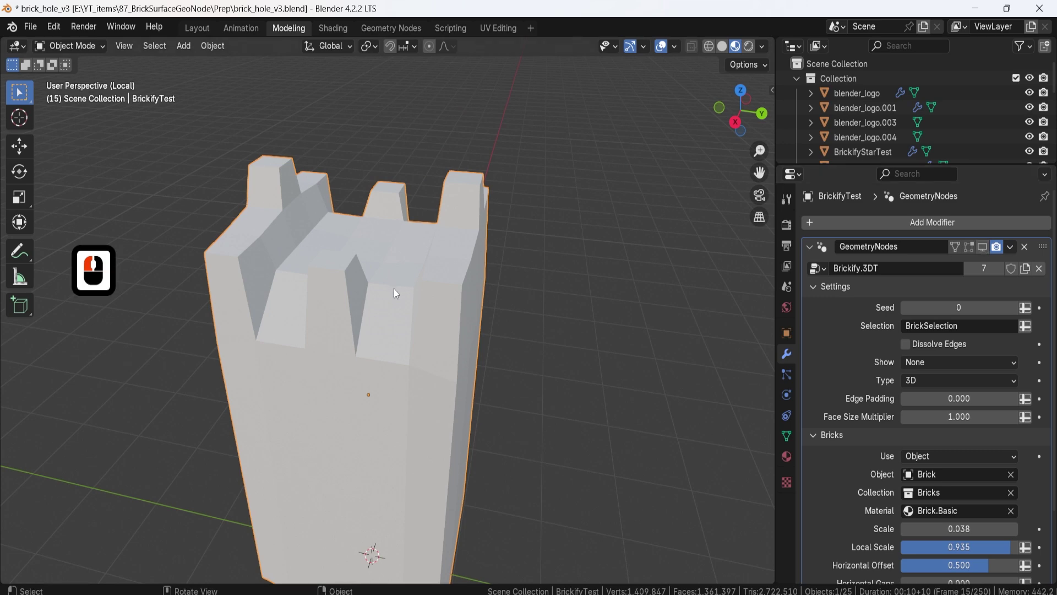
pyautogui.moveTo(395, 288); pyautogui.dragTo(493, 303, button='middle')
pyautogui.scroll(-3, 407, 327)
pyautogui.press('Tab')
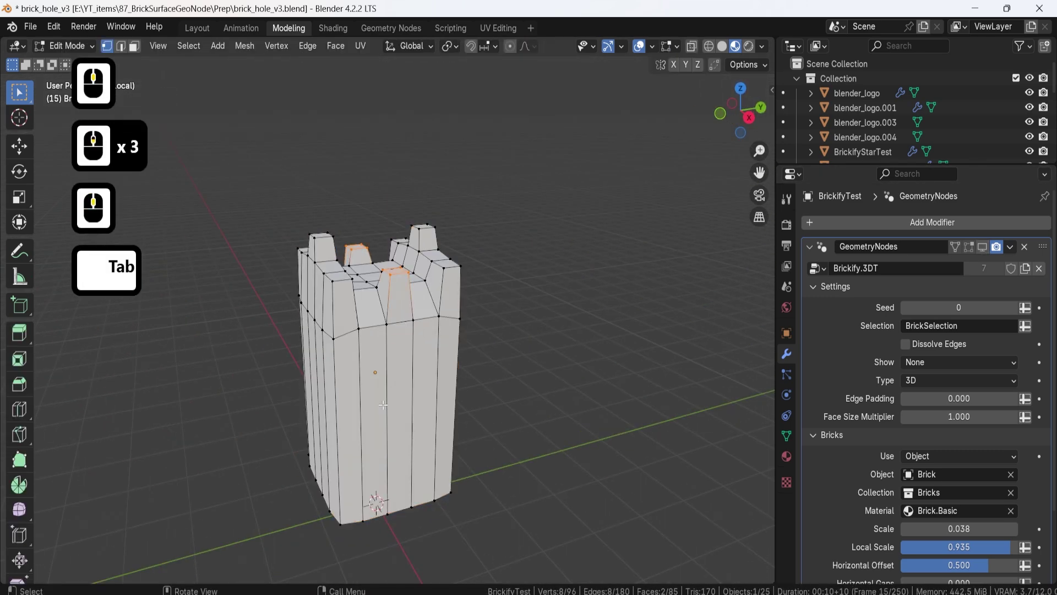
pyautogui.moveTo(407, 327); pyautogui.dragTo(491, 330, button='middle')
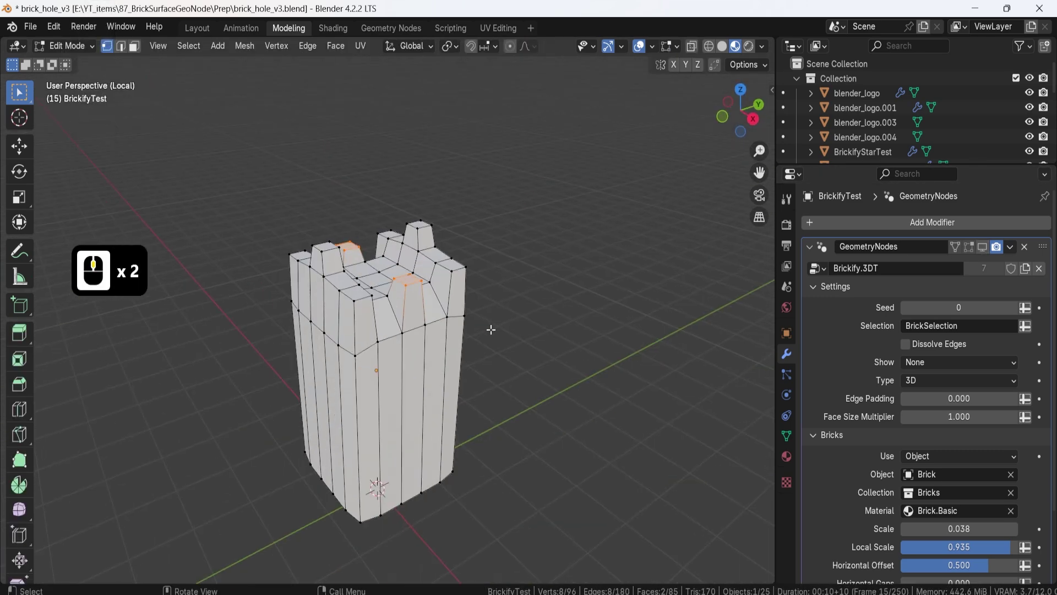
pyautogui.scroll(3, 421, 388)
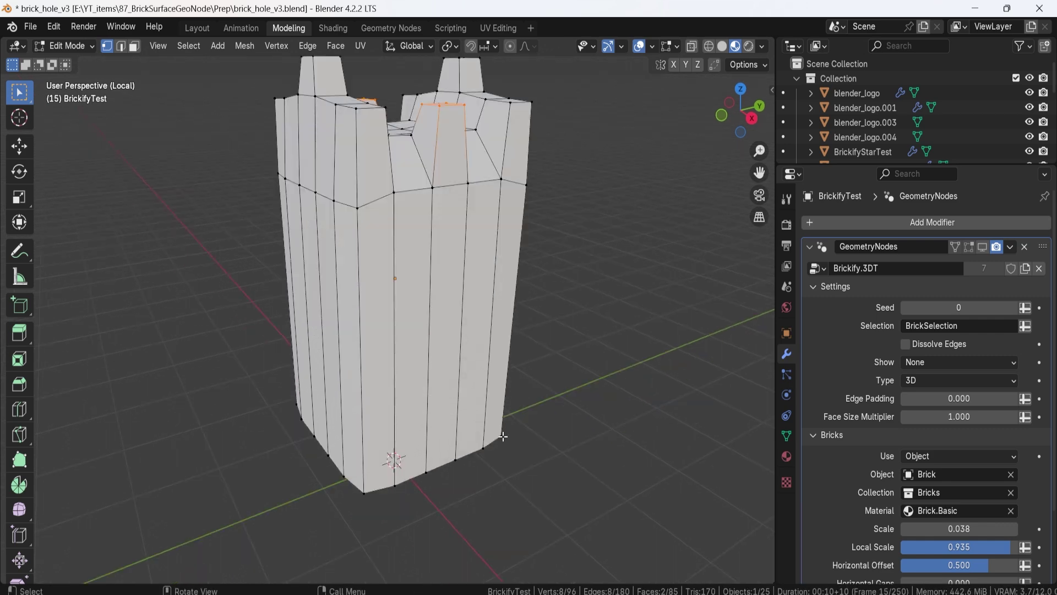
pyautogui.moveTo(554, 444); pyautogui.dragTo(462, 423, button='middle')
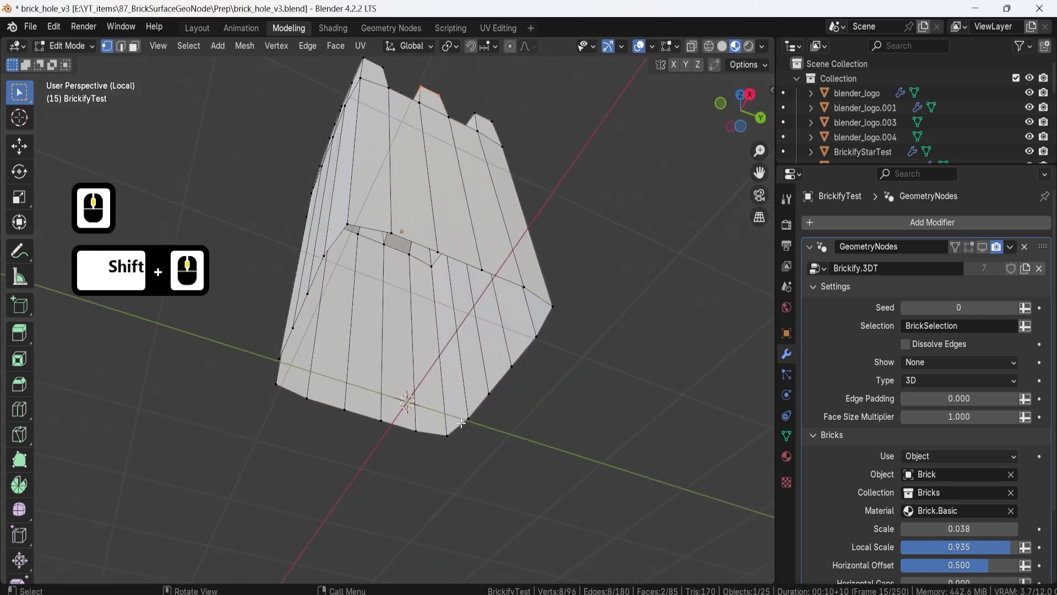
pyautogui.moveTo(328, 338); pyautogui.dragTo(380, 318, button='middle')
pyautogui.keyDown('shift'); pyautogui.moveTo(417, 264); pyautogui.dragTo(405, 407, button='middle'); pyautogui.keyUp('shift')
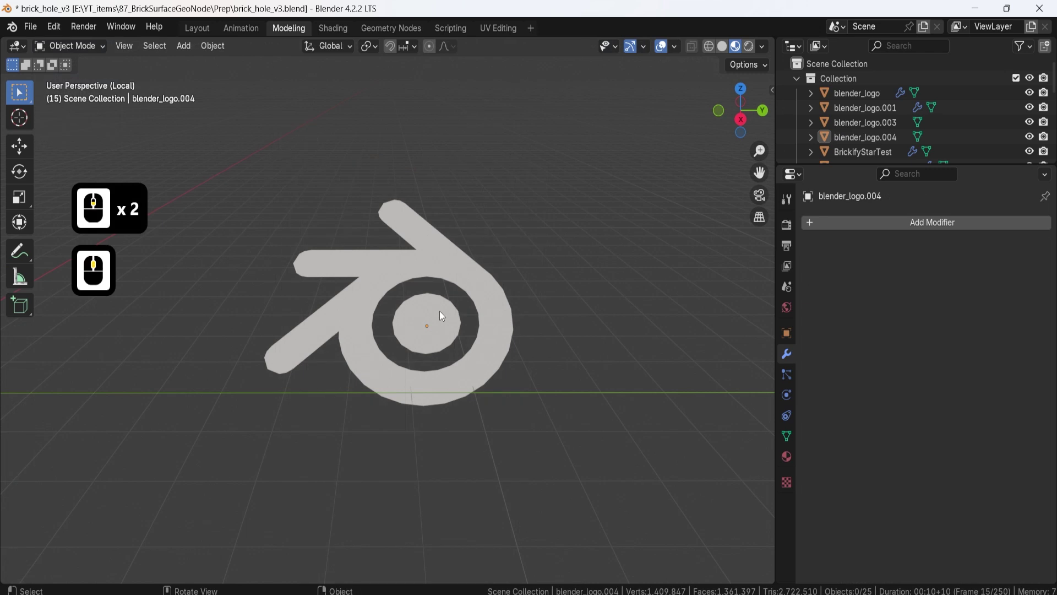
# - Add a Geometry Nodes modifier to blender_logo.004 and assign the Brickify.3DT node group
pyautogui.moveTo(520, 352); pyautogui.dragTo(513, 316, button='middle')
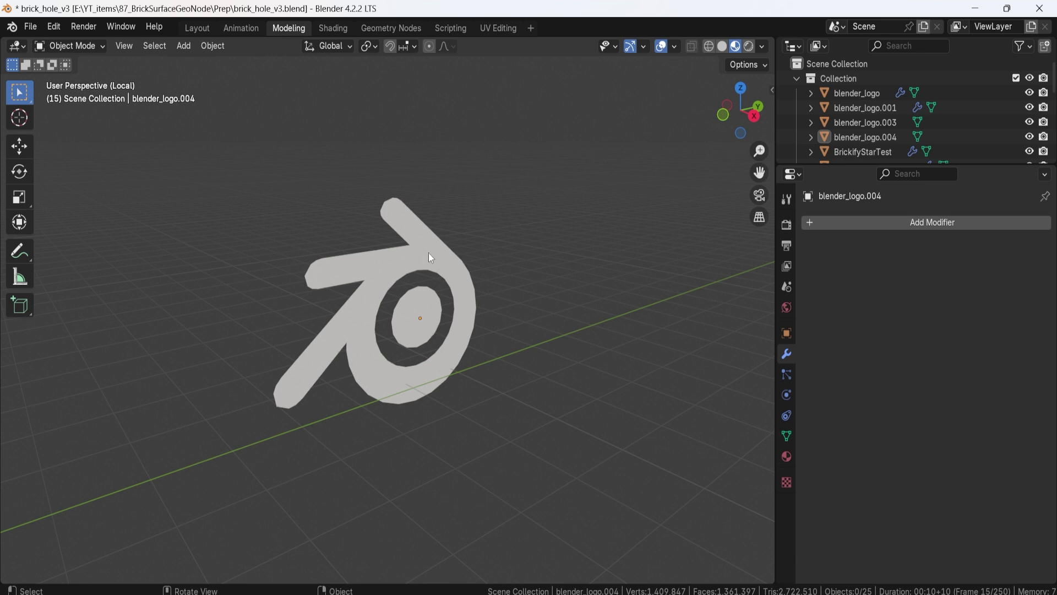
pyautogui.moveTo(430, 283); pyautogui.dragTo(374, 296, button='middle')
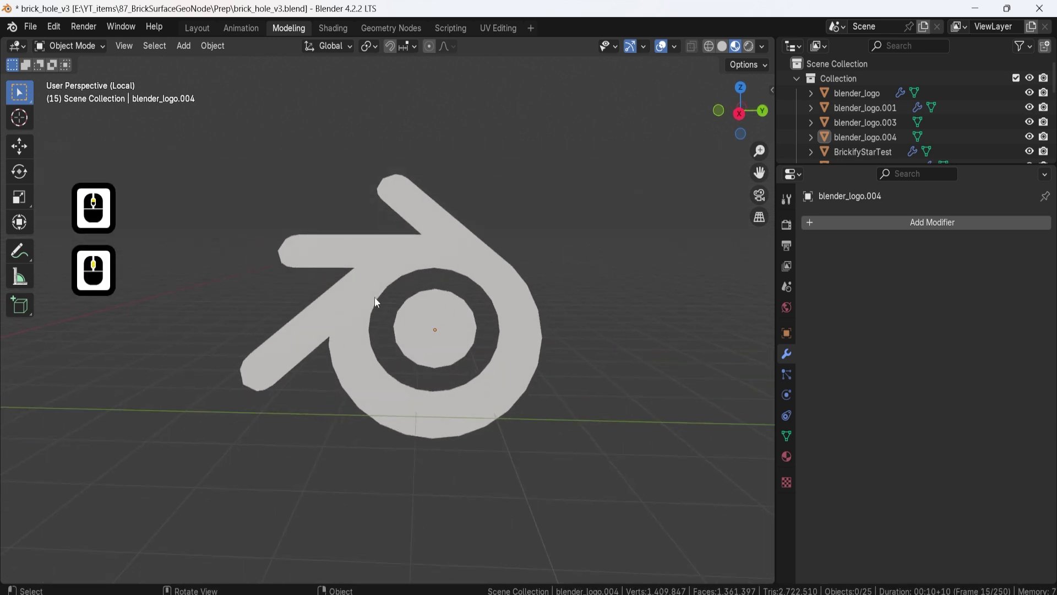
pyautogui.moveTo(312, 316)
pyautogui.mouseDown(button='middle')
pyautogui.moveTo(401, 315)
pyautogui.moveTo(408, 262)
pyautogui.moveTo(431, 301)
pyautogui.moveTo(431, 266)
pyautogui.mouseUp(button='middle')
pyautogui.click(874, 223)
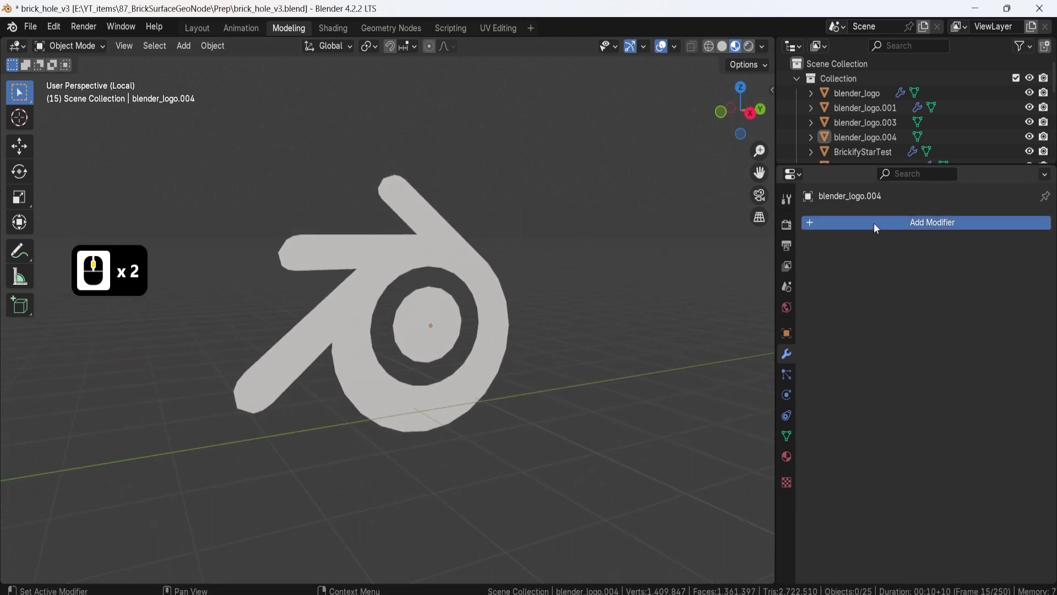
pyautogui.click(874, 225)
pyautogui.click(818, 268)
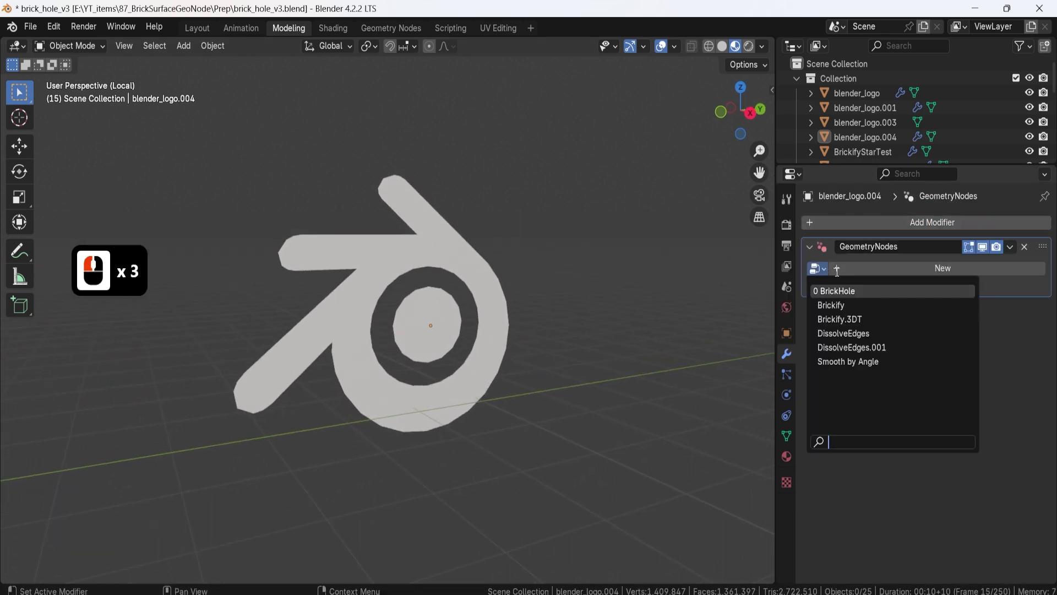
pyautogui.click(826, 318)
# - Set the logo's brick Scale to 0.060 and Local Scale to 0.915
pyautogui.moveTo(550, 307); pyautogui.dragTo(525, 254, button='middle')
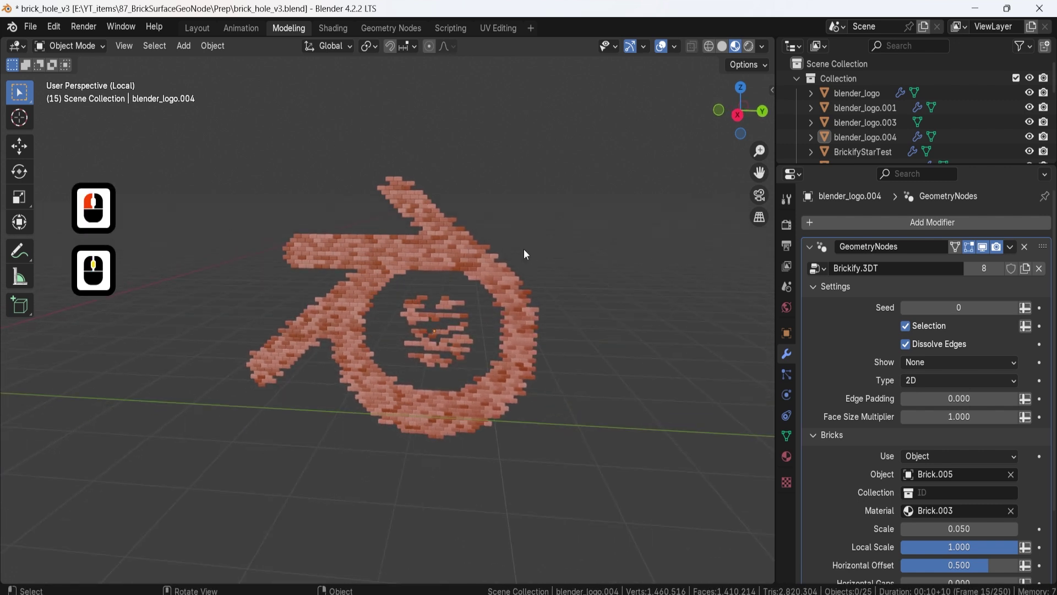
pyautogui.scroll(-4, 945, 476)
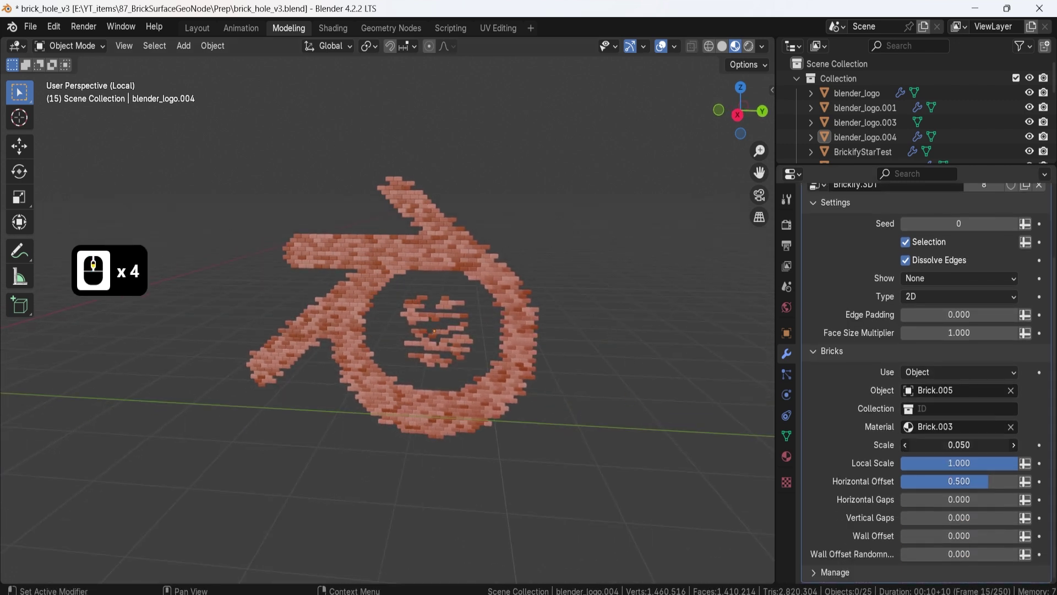
pyautogui.moveTo(959, 445)
pyautogui.mouseDown()
pyautogui.moveTo(937, 445)
pyautogui.moveTo(970, 445)
pyautogui.moveTo(957, 463)
pyautogui.mouseUp()
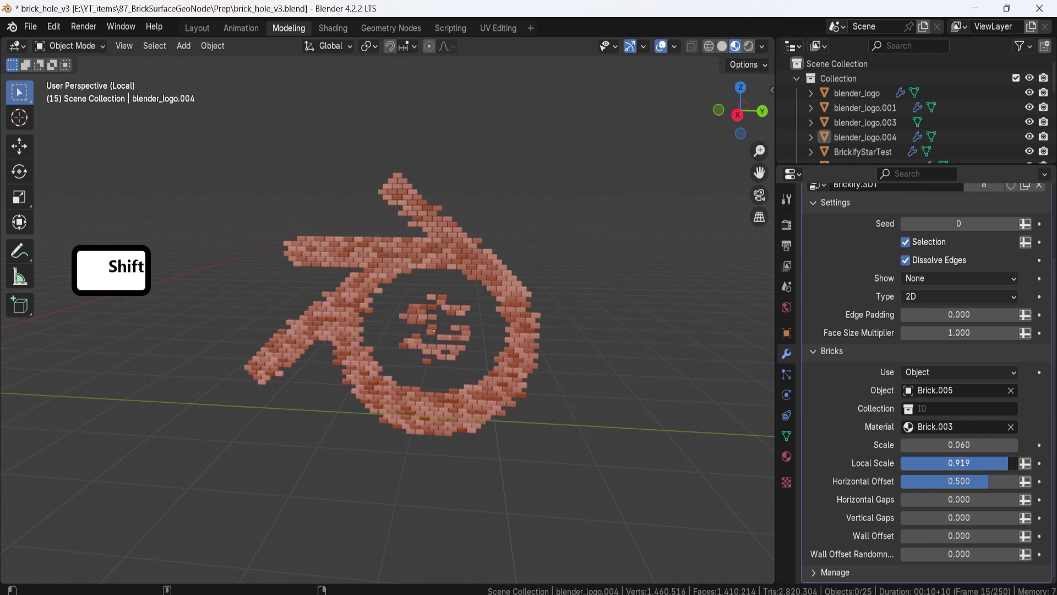
# - Select blender_logo.004 and enter Edit Mode on its mesh
pyautogui.moveTo(361, 276); pyautogui.dragTo(457, 339, button='middle')
pyautogui.scroll(2, 428, 283)
pyautogui.click(445, 319)
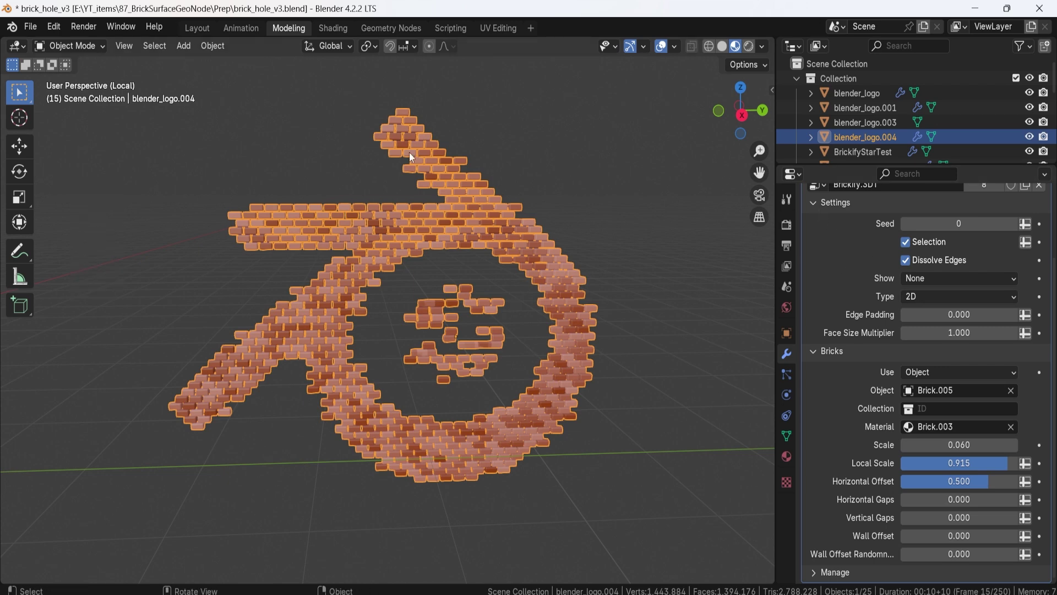
pyautogui.moveTo(428, 259); pyautogui.dragTo(456, 249, button='middle')
pyautogui.press('Tab')
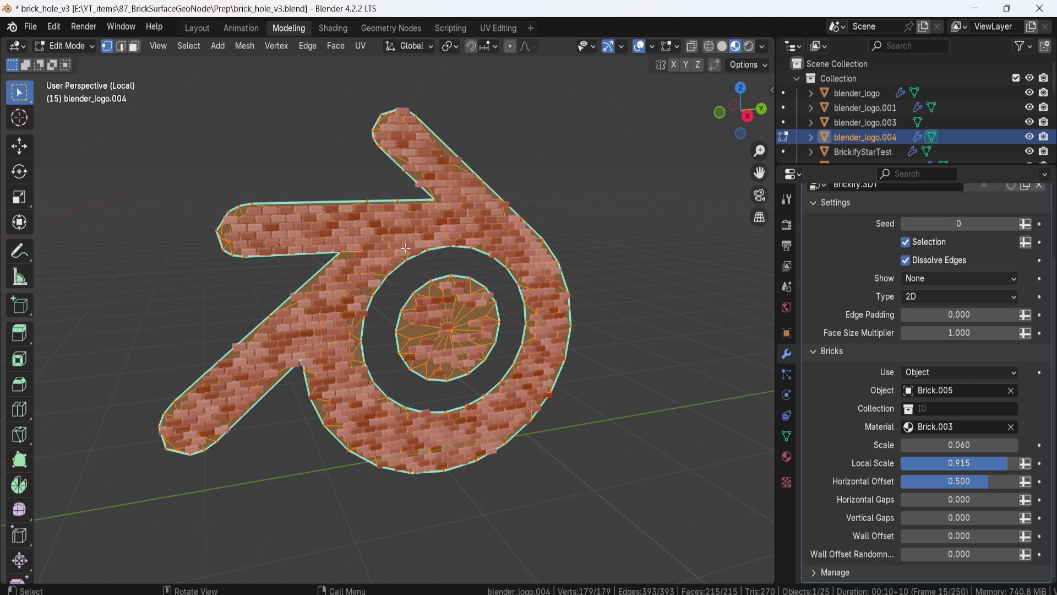
# - Separate the logo mesh by loose parts and return to Object Mode with everything deselected
pyautogui.press('p')
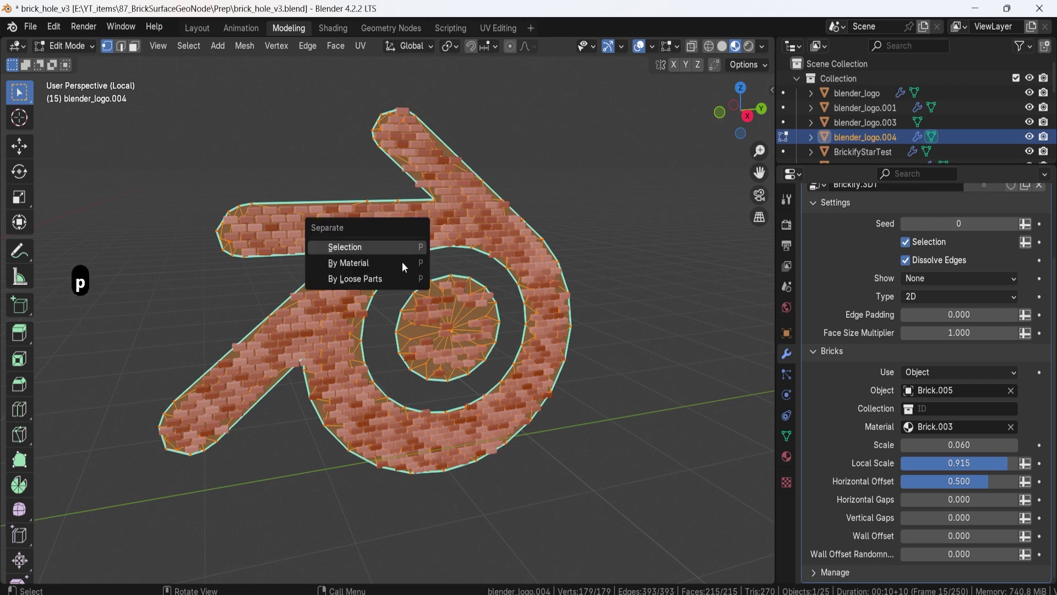
pyautogui.click(365, 280)
pyautogui.press('Tab')
pyautogui.click(556, 176)
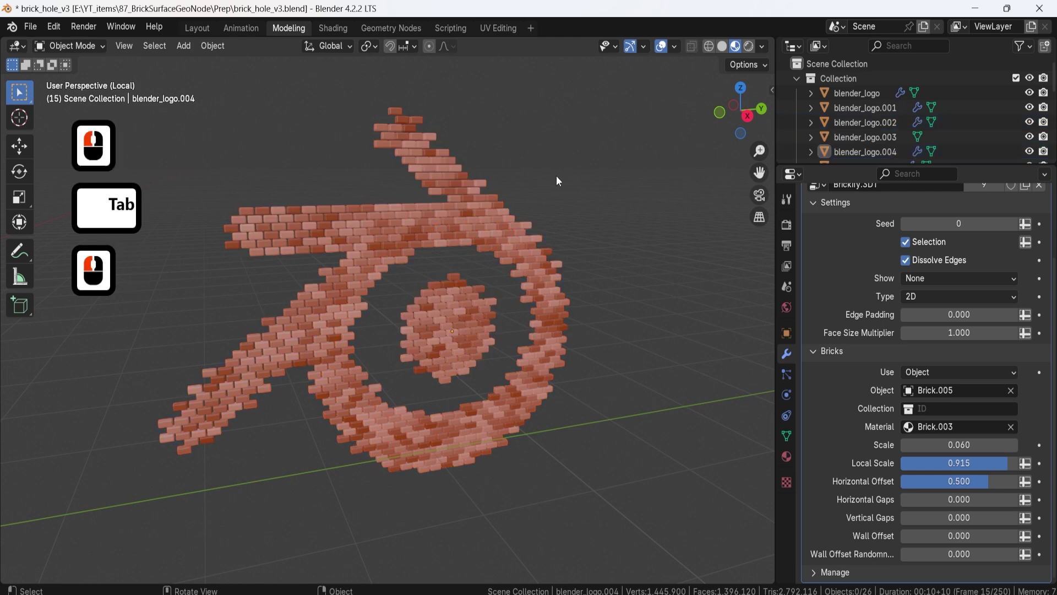
pyautogui.moveTo(527, 284); pyautogui.dragTo(489, 293, button='middle')
pyautogui.scroll(-2, 526, 290)
pyautogui.scroll(3, 467, 306)
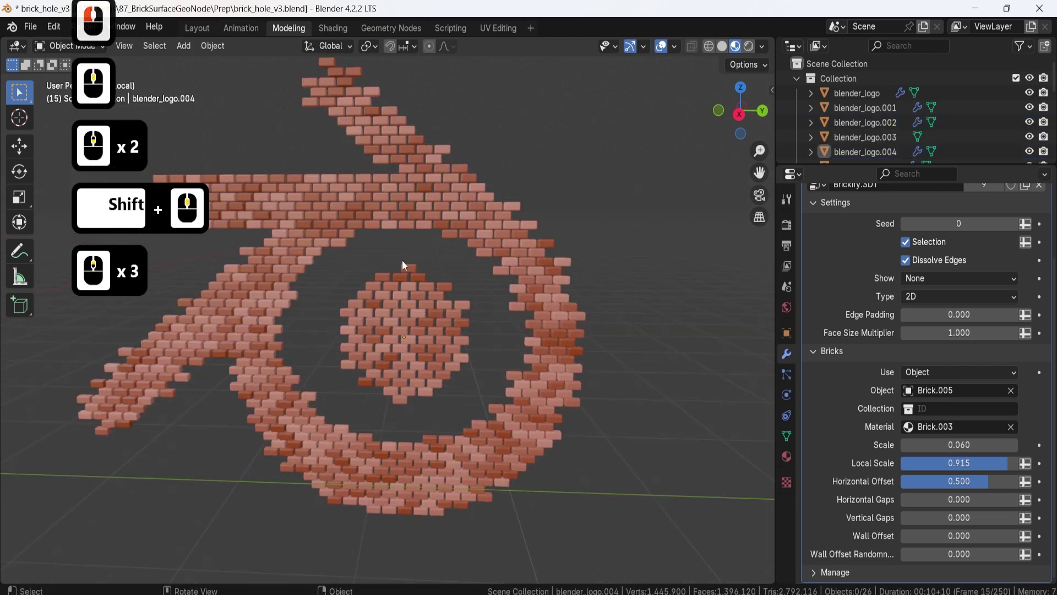
pyautogui.keyDown('shift'); pyautogui.moveTo(405, 266); pyautogui.dragTo(465, 270, button='middle'); pyautogui.keyUp('shift')
# - Select the outer logo part, set its brick Scale to 0.1, refine it to 0.086 and deselect the part
pyautogui.click(412, 207)
pyautogui.moveTo(412, 207); pyautogui.dragTo(501, 333, button='middle')
pyautogui.scroll(-2, 557, 353)
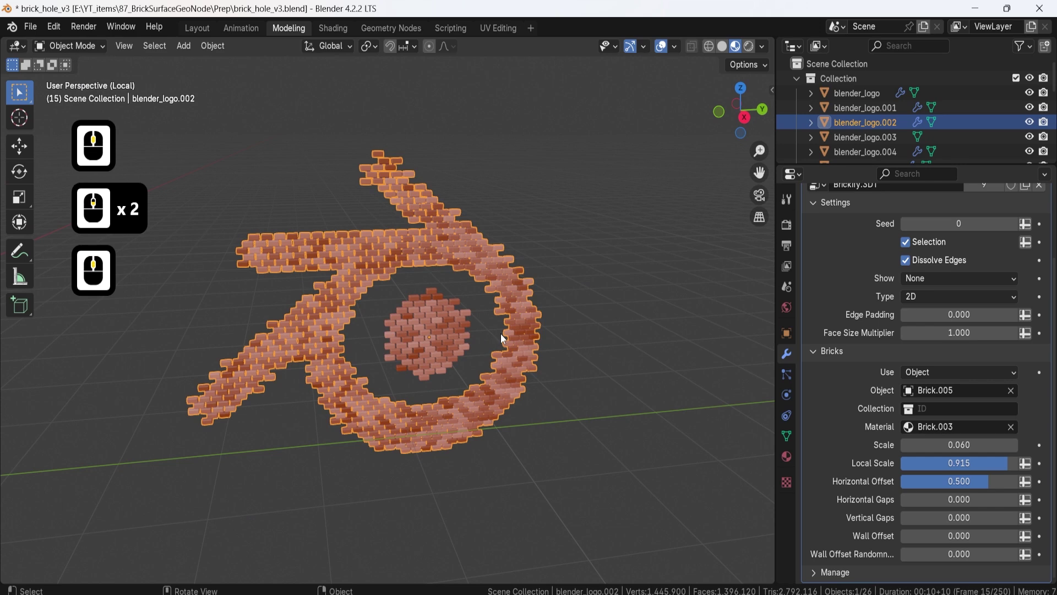
pyautogui.moveTo(349, 277); pyautogui.dragTo(391, 322, button='middle')
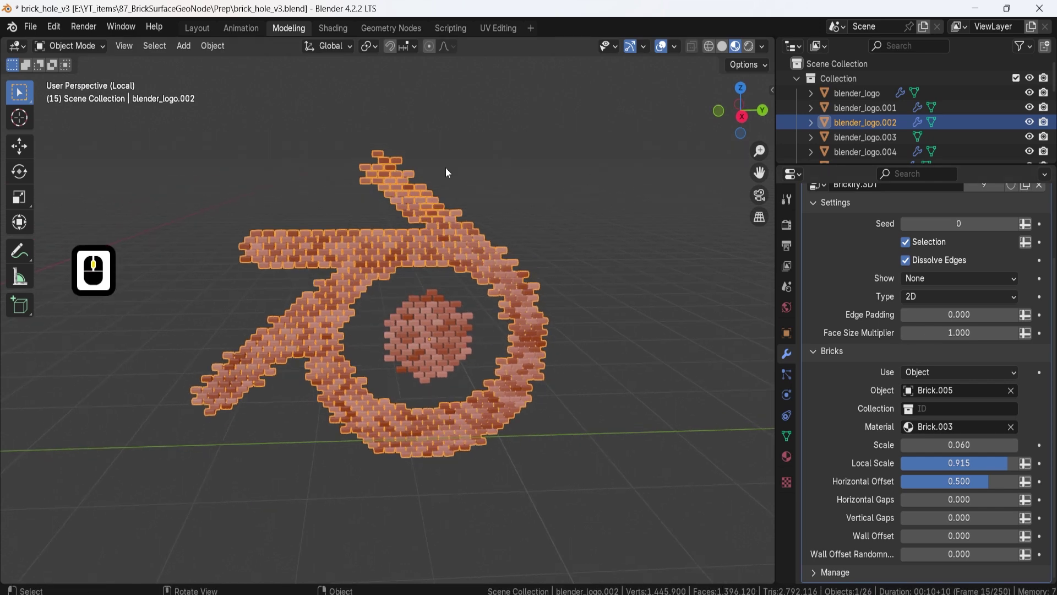
pyautogui.click(950, 440)
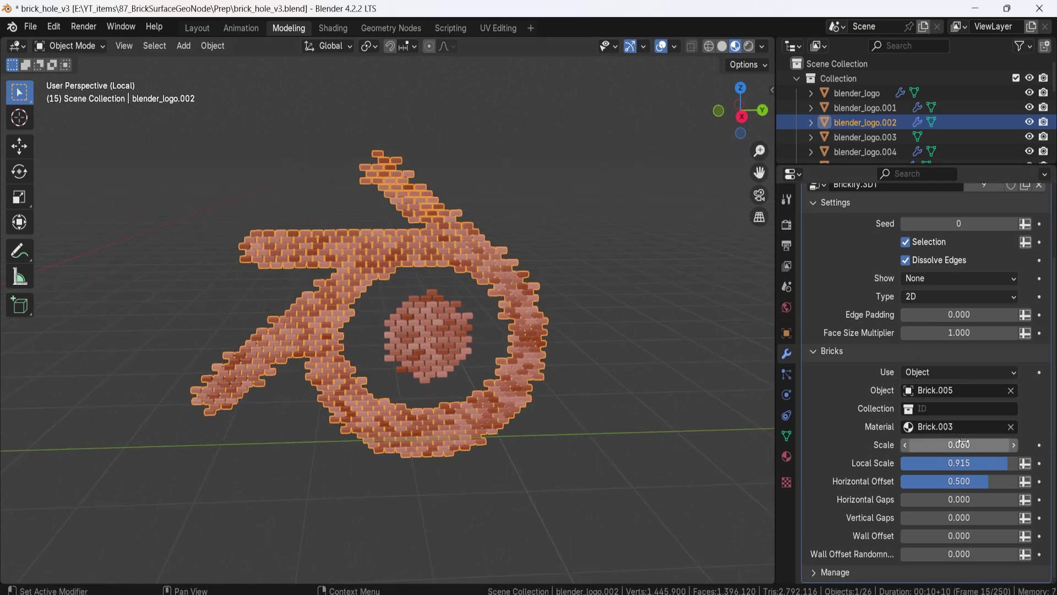
pyautogui.write('0.1')
pyautogui.press('Return')
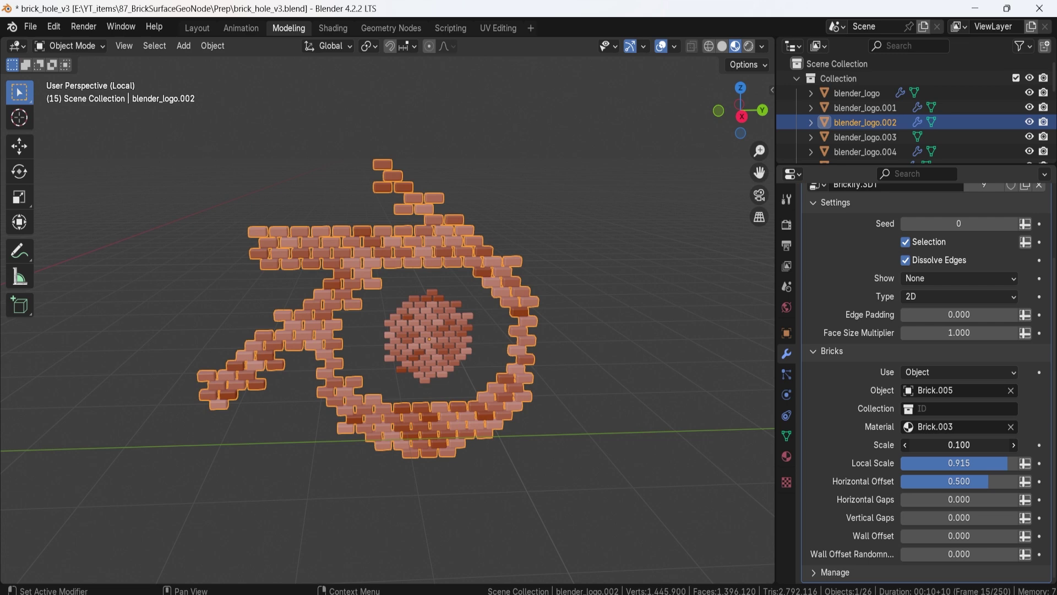
pyautogui.keyDown('shift'); pyautogui.moveTo(969, 445); pyautogui.dragTo(958, 445); pyautogui.keyUp('shift')
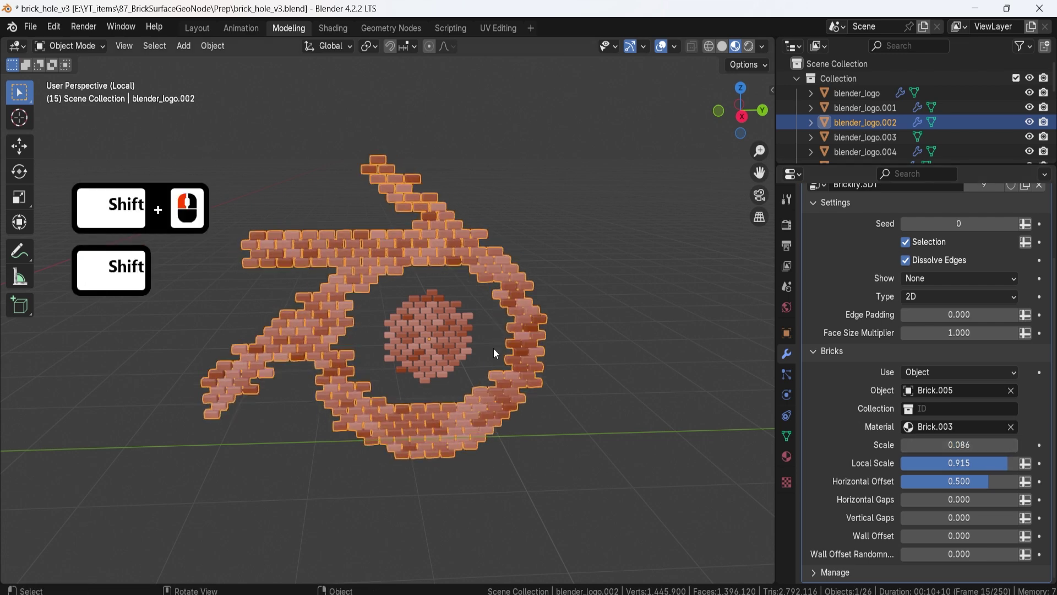
pyautogui.moveTo(494, 348); pyautogui.dragTo(464, 322, button='middle')
pyautogui.click(557, 256)
pyautogui.moveTo(557, 256); pyautogui.dragTo(548, 328, button='middle')
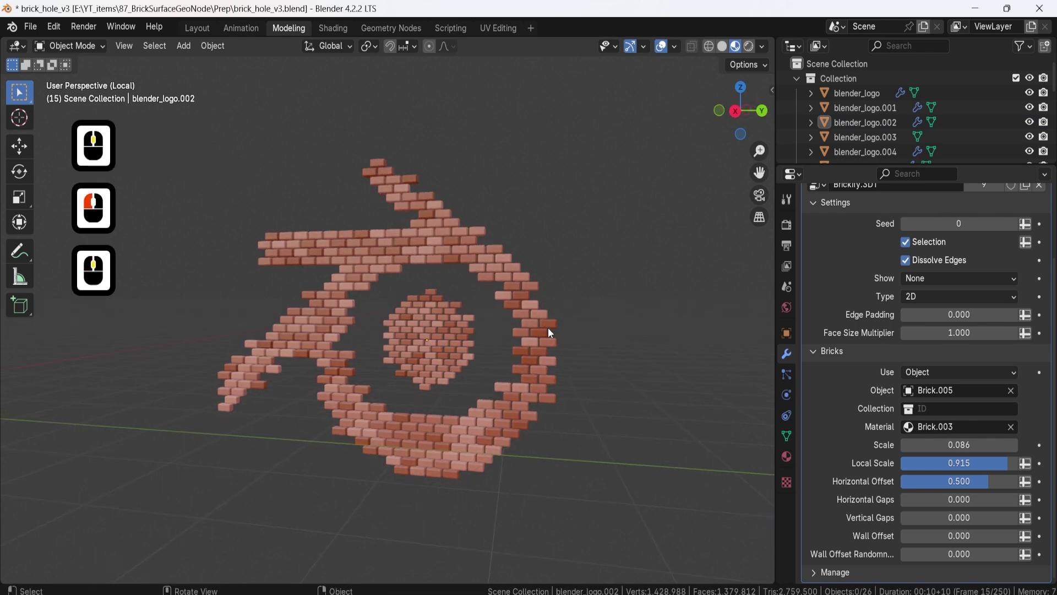
# - Set the outer logo part's brick Scale to 0.076 and its Local Scale to 1.000
pyautogui.keyDown('shift'); pyautogui.moveTo(961, 445); pyautogui.dragTo(953, 445); pyautogui.keyUp('shift')
pyautogui.moveTo(536, 336); pyautogui.dragTo(549, 341, button='middle')
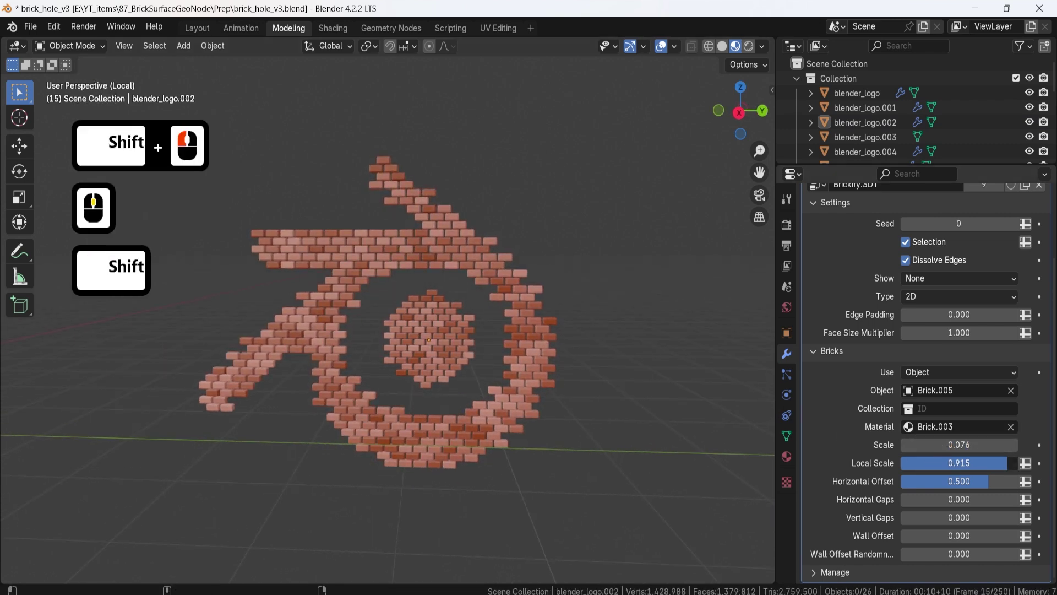
pyautogui.moveTo(966, 463); pyautogui.dragTo(976, 464)
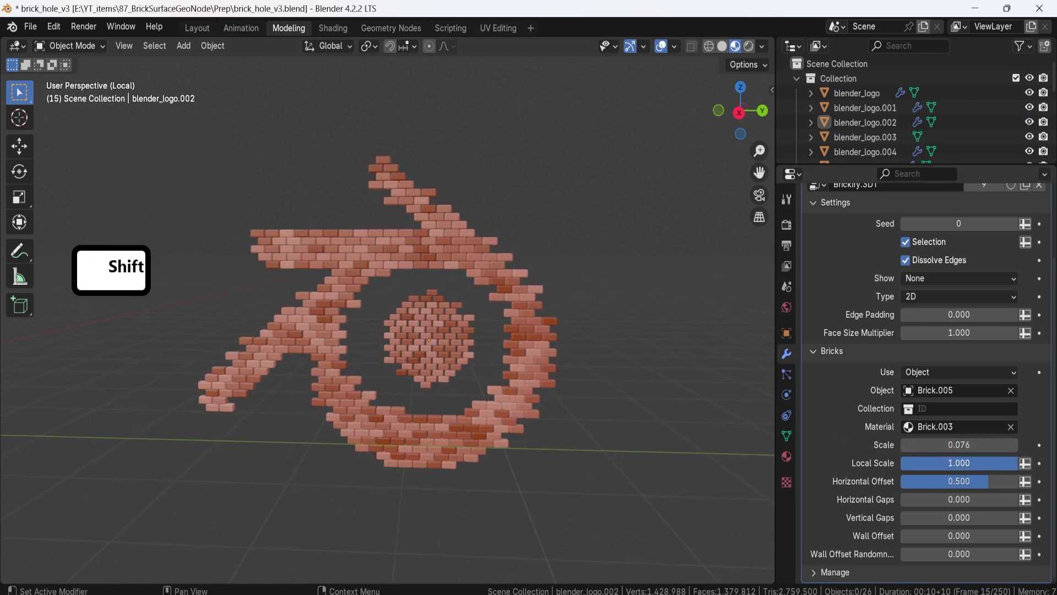
# - Try a Local Scale of 2 with a brick Scale of 0.031 on the outer logo part
pyautogui.click(944, 462)
pyautogui.write('2')
pyautogui.press('Return')
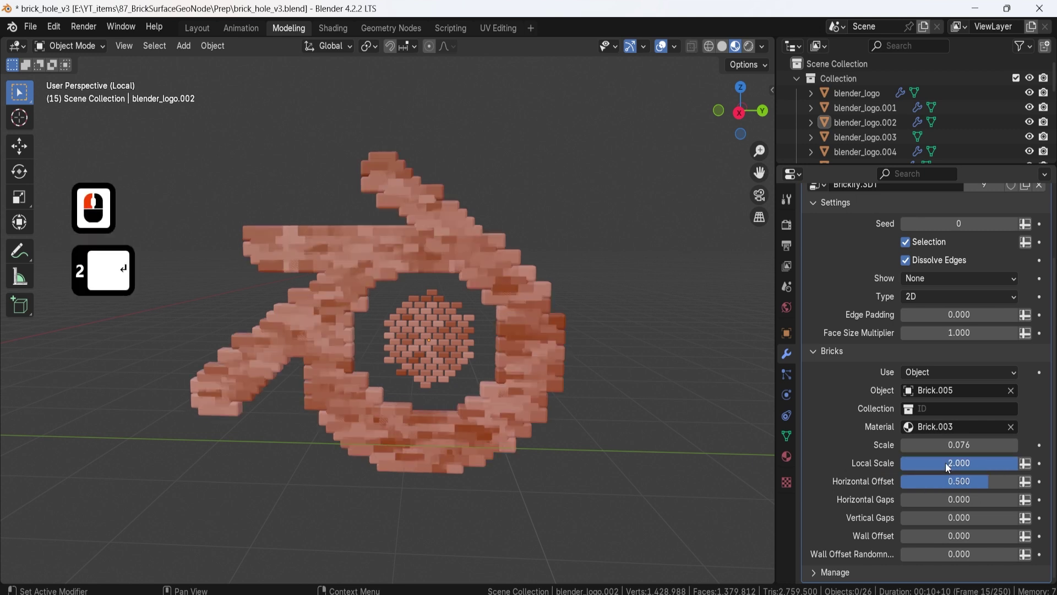
pyautogui.moveTo(393, 245); pyautogui.dragTo(430, 250, button='middle')
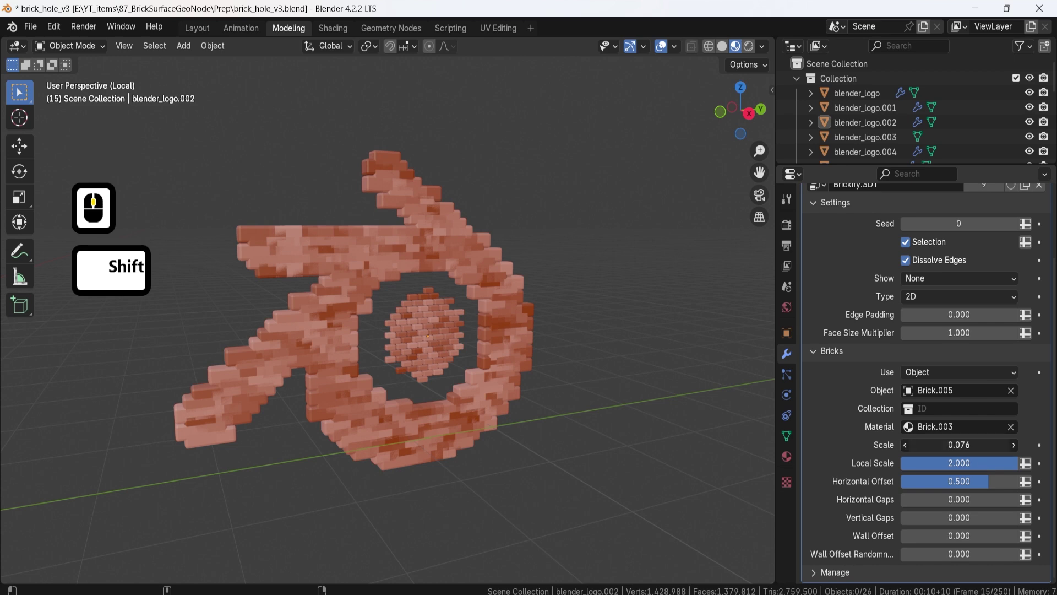
pyautogui.keyDown('shift'); pyautogui.moveTo(960, 445); pyautogui.dragTo(932, 445); pyautogui.keyUp('shift')
pyautogui.moveTo(576, 356); pyautogui.dragTo(543, 350, button='middle')
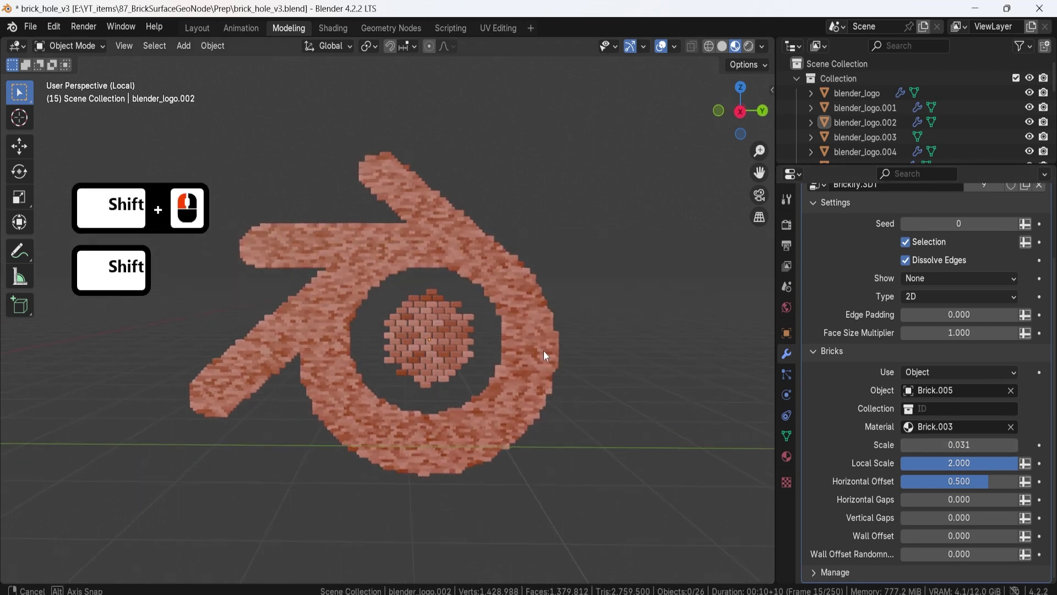
# - Undo the trial values on the outer logo part, restoring a Local Scale of 1.000, with the brick Scale at 0.066
pyautogui.hotkey('ctrl', 'z')
pyautogui.hotkey('ctrl', 'z')
pyautogui.moveTo(610, 384); pyautogui.dragTo(499, 336, button='middle')
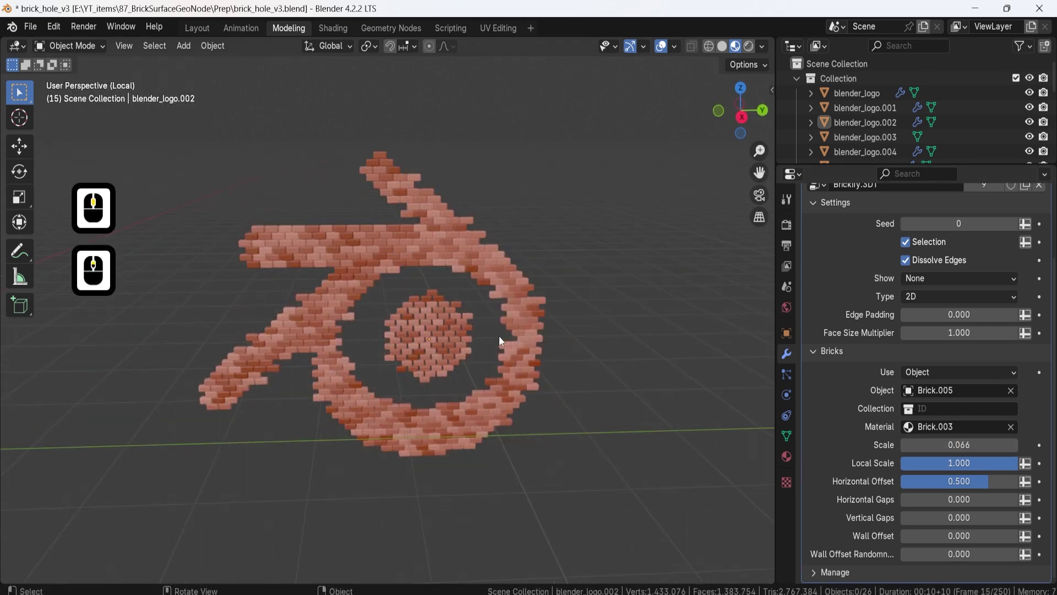
pyautogui.scroll(2, 499, 336)
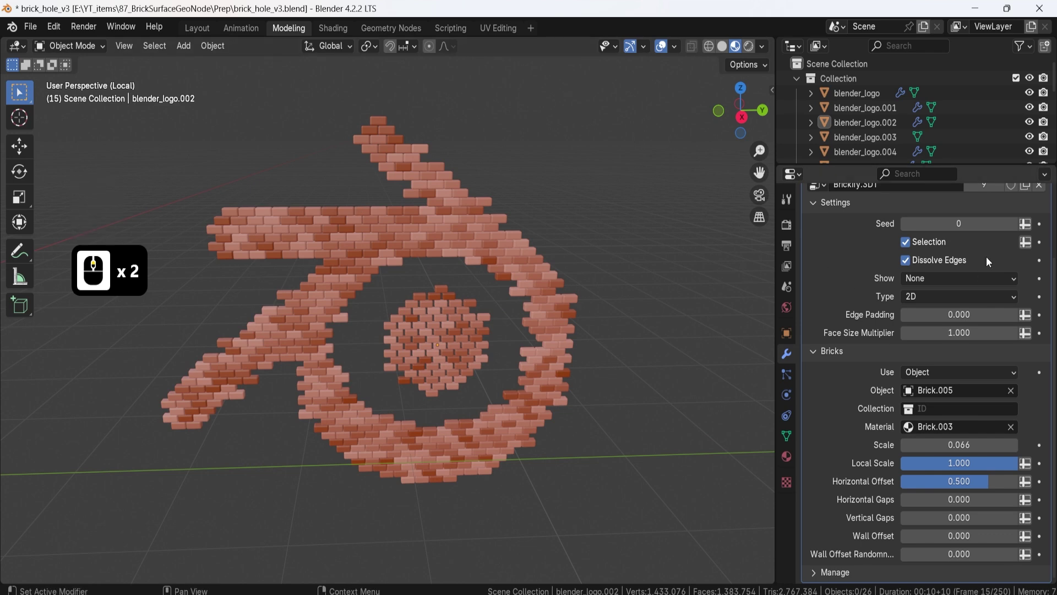
# - Set the outer logo part's Seed to 5 to vary its brick pattern
pyautogui.click(1011, 223)
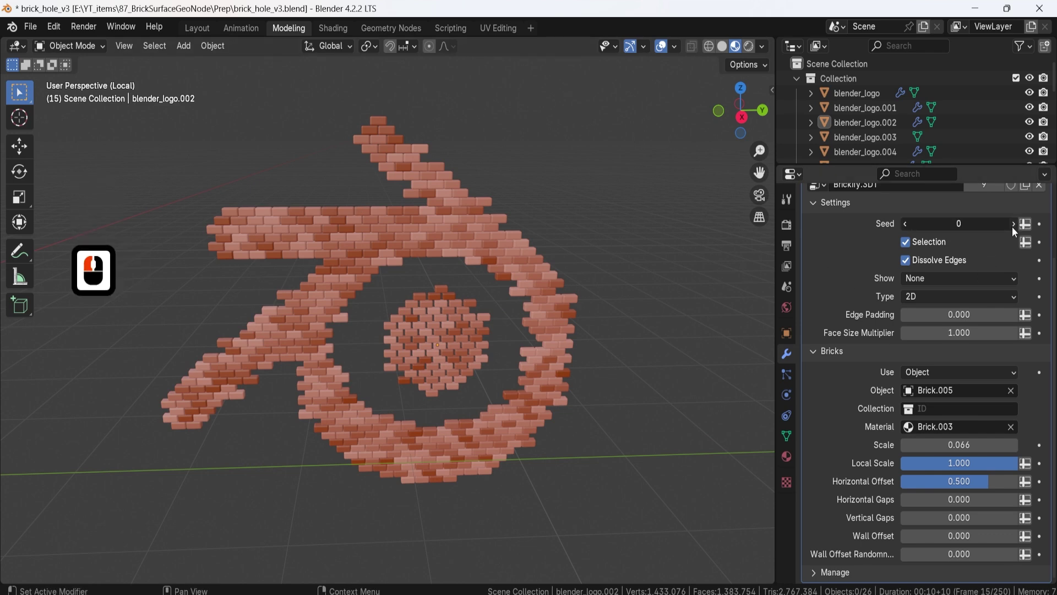
pyautogui.click(1010, 224)
pyautogui.click(1010, 223)
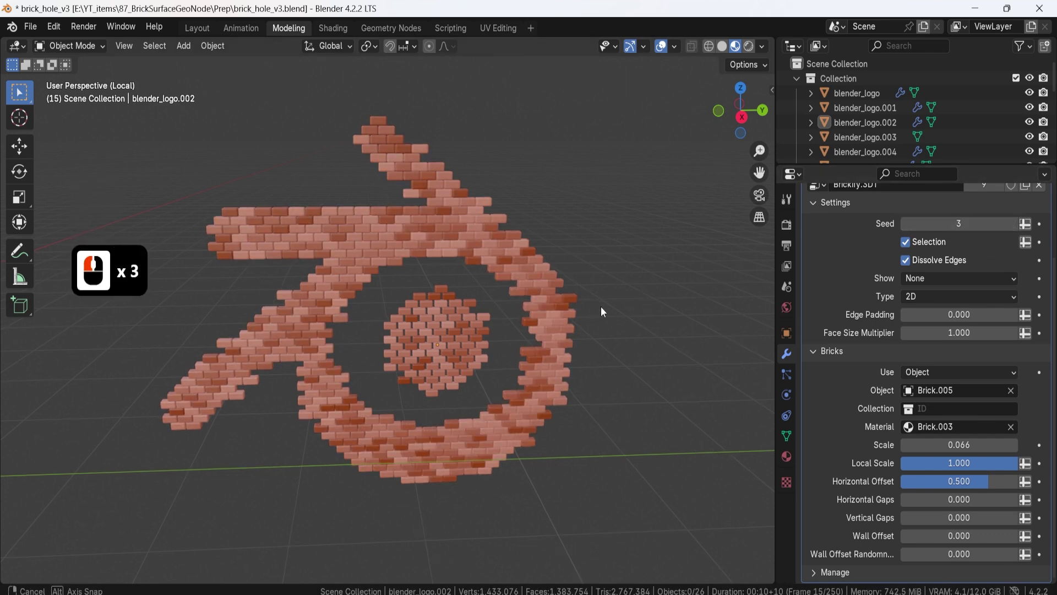
pyautogui.moveTo(562, 320); pyautogui.dragTo(584, 316, button='middle')
pyautogui.click(1010, 224)
pyautogui.click(1011, 223)
pyautogui.scroll(-2, 578, 328)
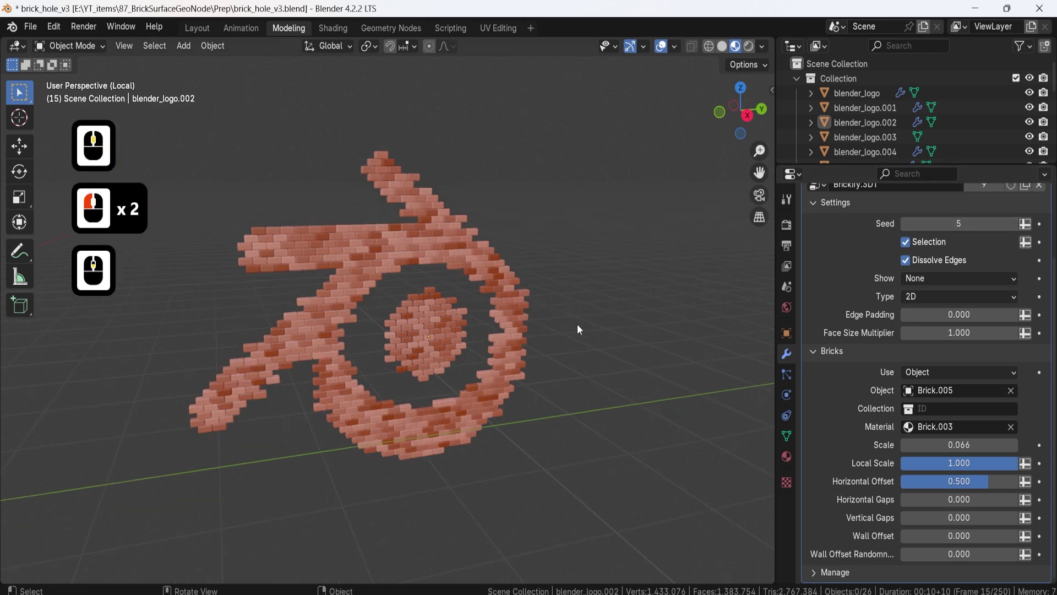
pyautogui.moveTo(520, 319)
pyautogui.mouseDown(button='middle')
pyautogui.moveTo(456, 330)
pyautogui.moveTo(477, 346)
pyautogui.moveTo(515, 326)
pyautogui.mouseUp(button='middle')
pyautogui.scroll(1, 457, 336)
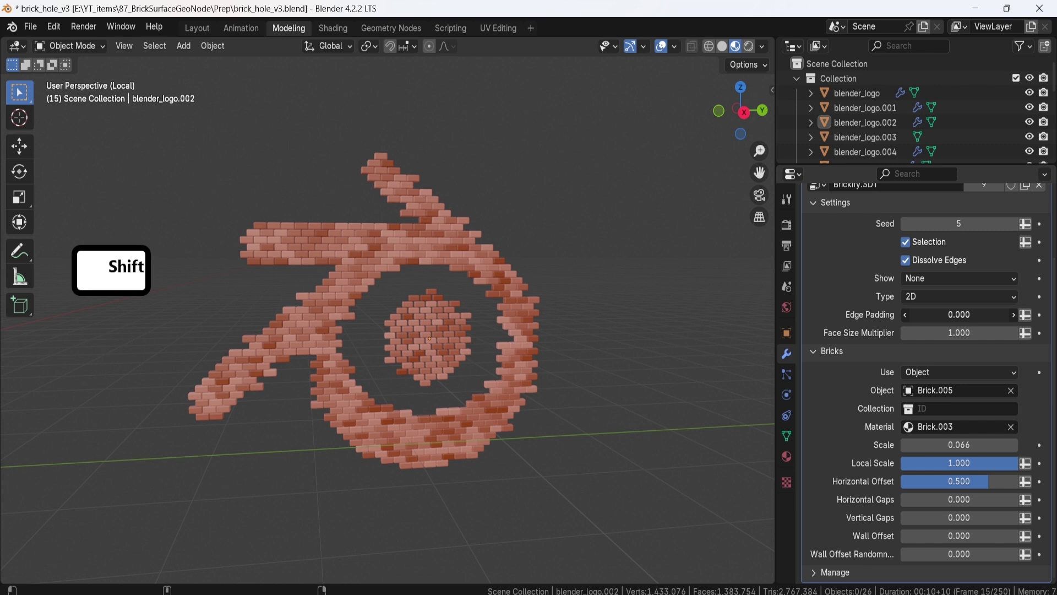
# - Set the outer logo part's Edge Padding to 0.008, brick Scale to 0.099 and Face Size Multiplier to 1.139
pyautogui.keyDown('shift'); pyautogui.moveTo(967, 314); pyautogui.dragTo(991, 315); pyautogui.keyUp('shift')
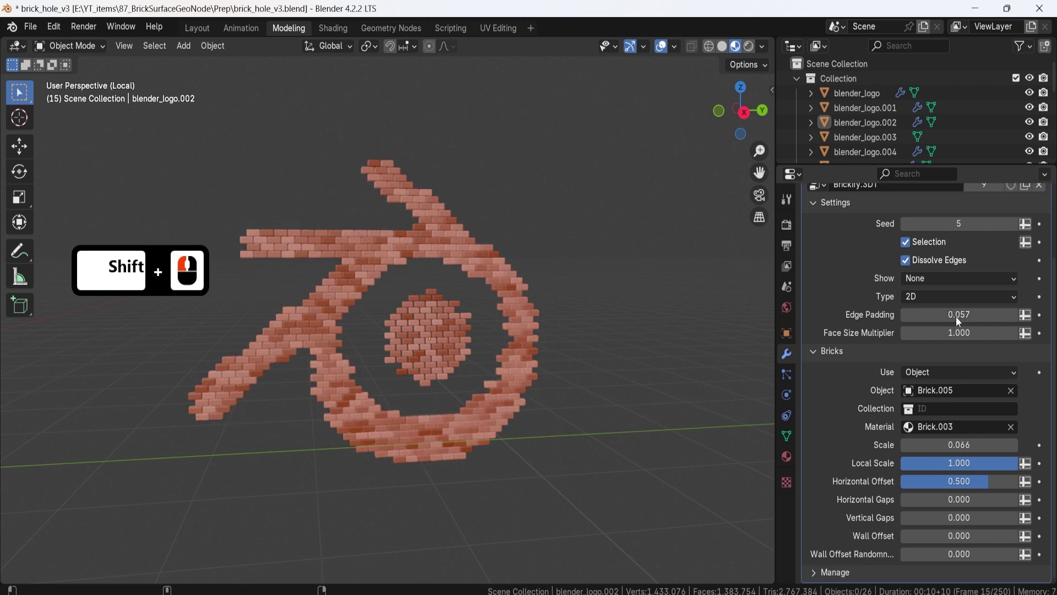
pyautogui.keyDown('shift'); pyautogui.moveTo(955, 444); pyautogui.dragTo(977, 445); pyautogui.keyUp('shift')
pyautogui.keyDown('shift'); pyautogui.moveTo(960, 332); pyautogui.dragTo(1013, 333); pyautogui.keyUp('shift')
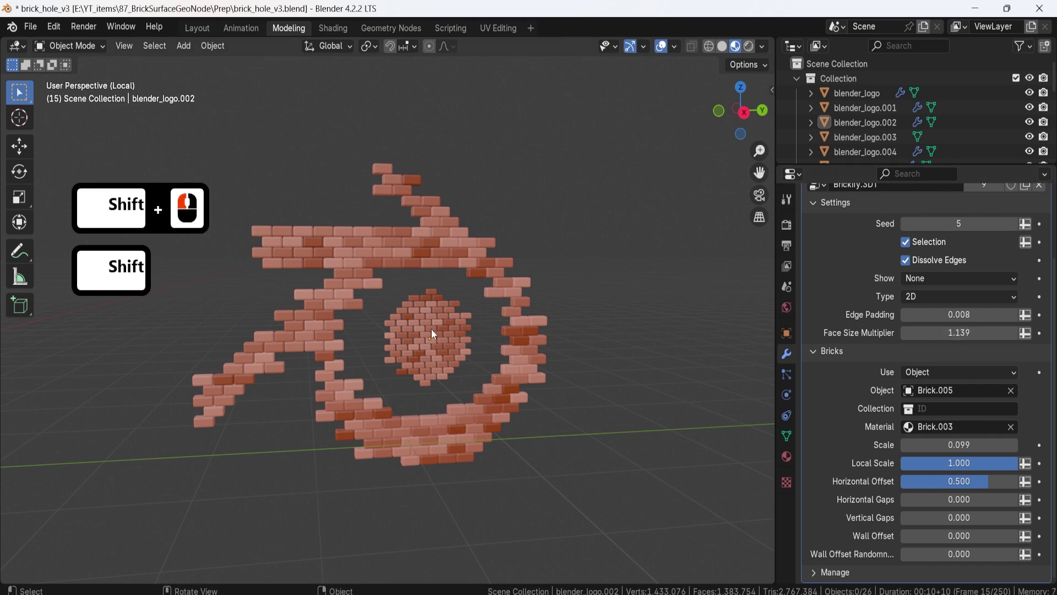
pyautogui.moveTo(431, 328); pyautogui.dragTo(506, 329, button='middle')
pyautogui.moveTo(505, 329)
pyautogui.mouseDown(button='middle')
pyautogui.moveTo(450, 322)
pyautogui.moveTo(490, 328)
pyautogui.mouseUp(button='middle')
pyautogui.scroll(-2, 449, 323)
pyautogui.scroll(1, 490, 329)
# - Reduce the outer logo part's brick Scale to 0.090
pyautogui.keyDown('shift'); pyautogui.moveTo(961, 445); pyautogui.dragTo(952, 445); pyautogui.keyUp('shift')
pyautogui.keyDown('shift'); pyautogui.moveTo(400, 299); pyautogui.dragTo(400, 299, button='middle'); pyautogui.keyUp('shift')
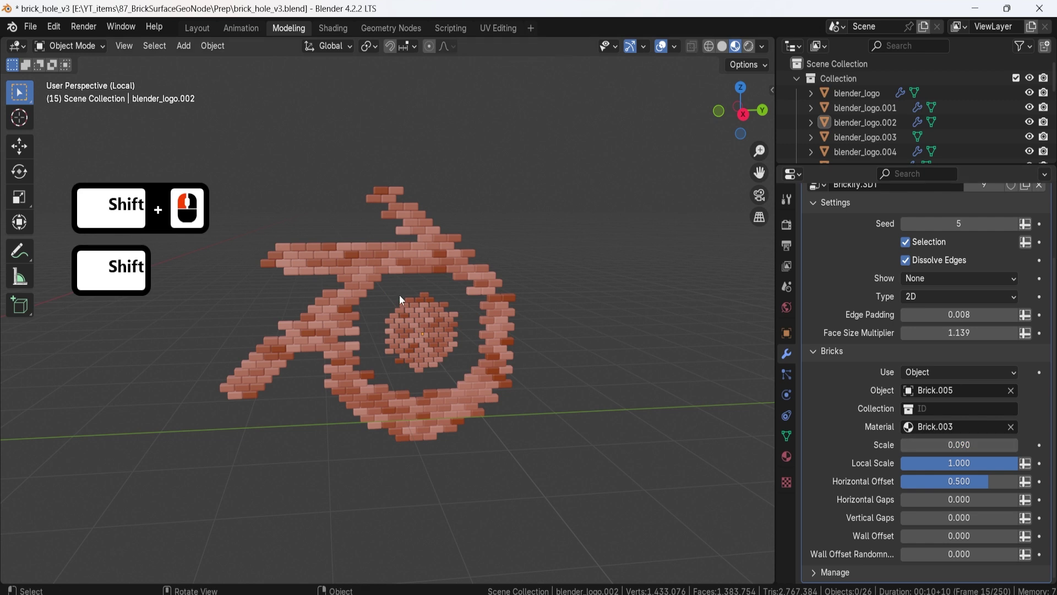
pyautogui.moveTo(414, 399); pyautogui.dragTo(433, 299, button='middle')
# - Copy the modifiers from the outer logo part, blender_logo.002, to the inner circle, blender_logo.004
pyautogui.click(428, 350)
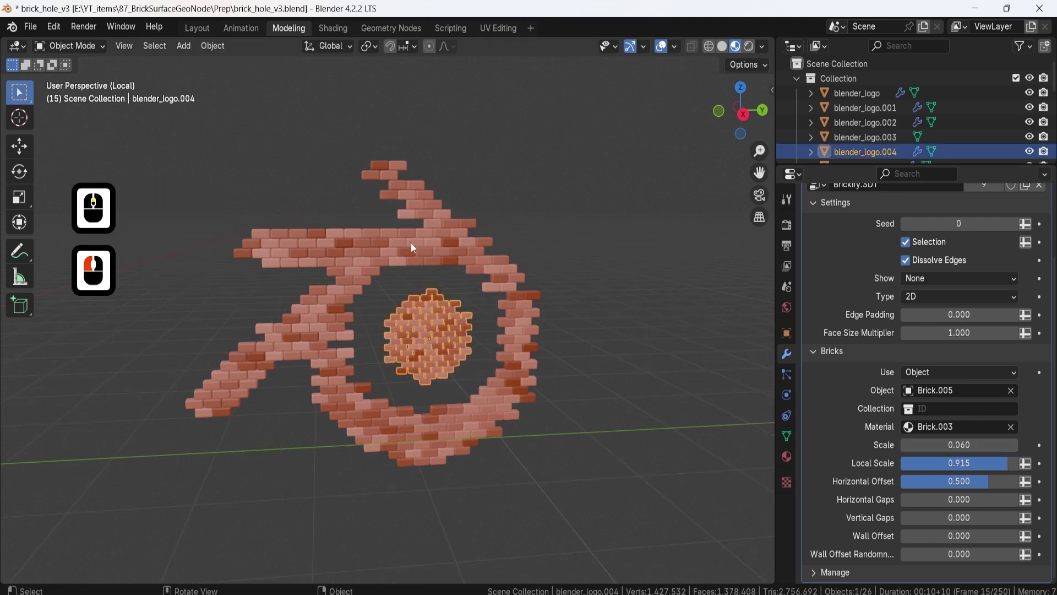
pyautogui.moveTo(422, 337); pyautogui.dragTo(462, 223, button='middle')
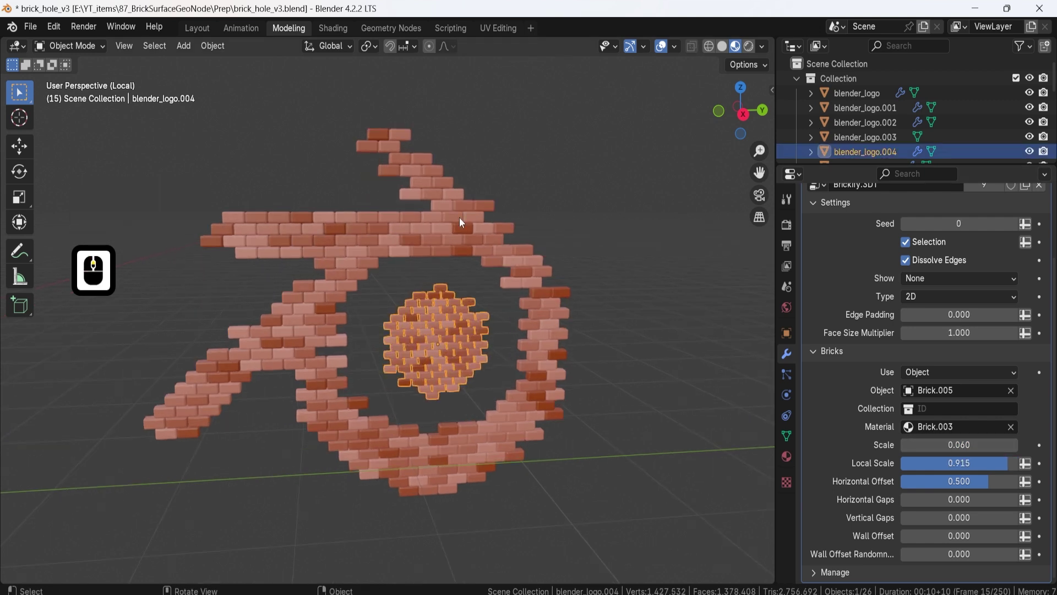
pyautogui.keyDown('shift'); pyautogui.click(455, 223); pyautogui.keyUp('shift')
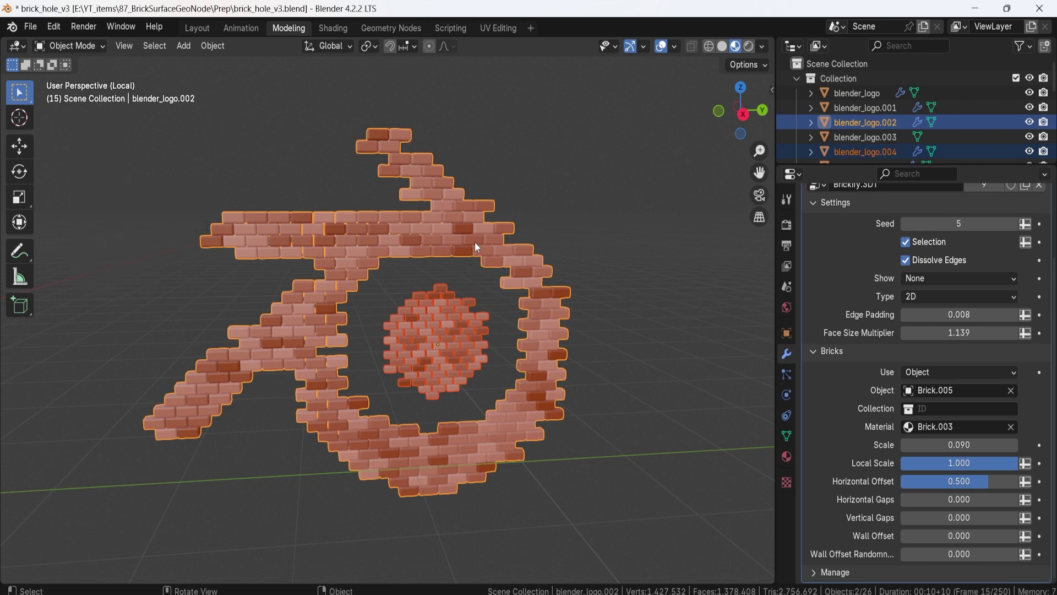
pyautogui.hotkey('ctrl', 'l')
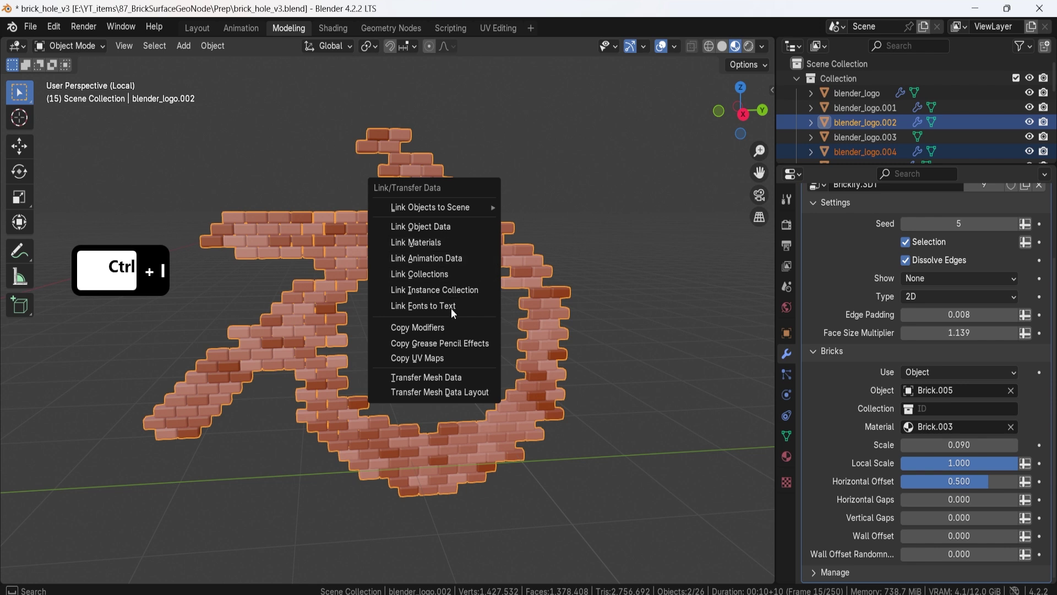
pyautogui.click(451, 328)
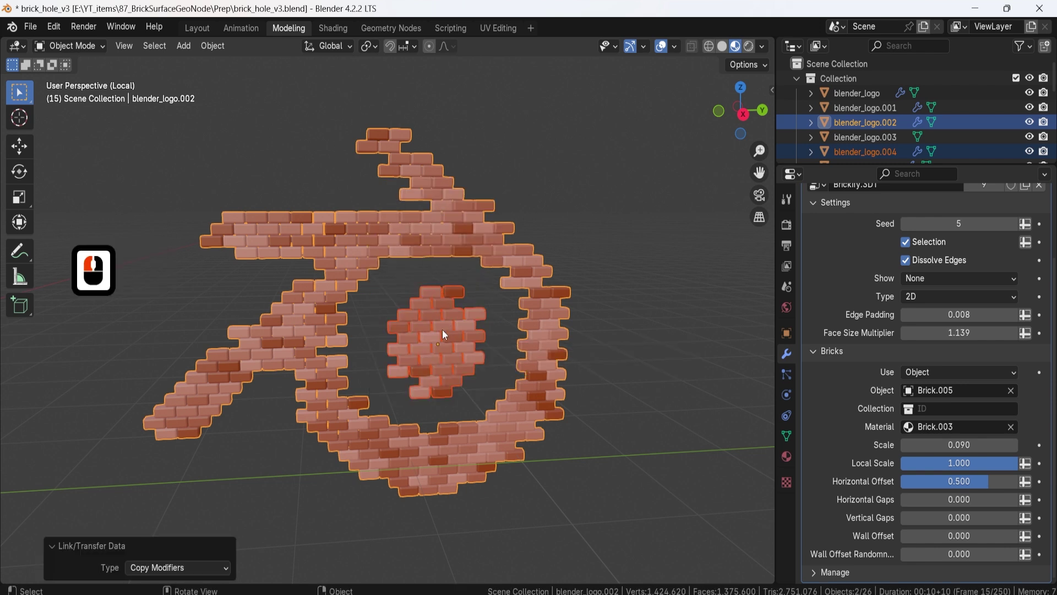
# - Select only the inner circle, set its brick Scale to 0.088 and deselect it
pyautogui.click(416, 309)
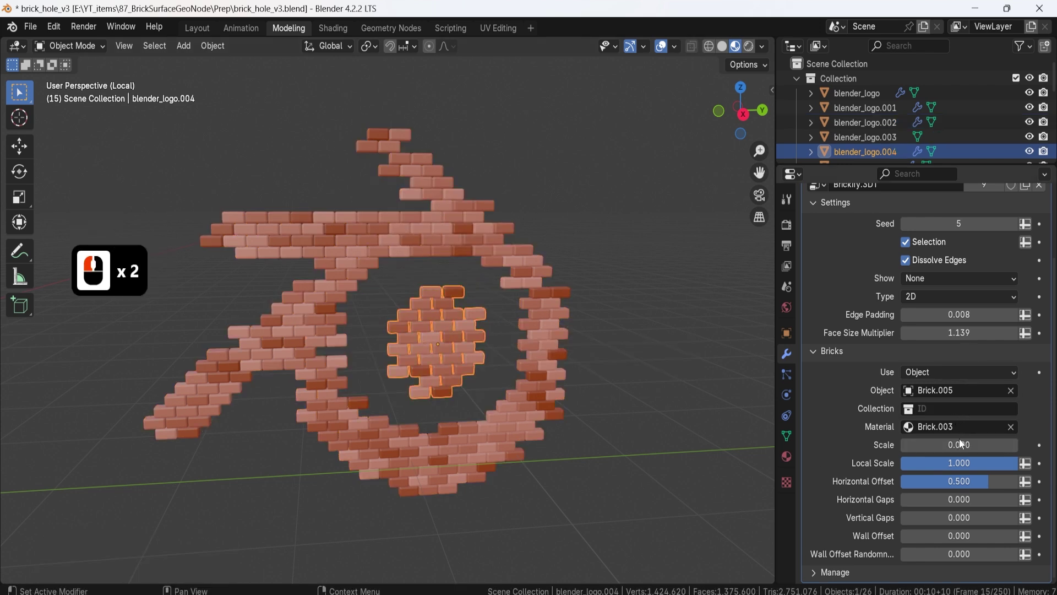
pyautogui.keyDown('shift'); pyautogui.moveTo(962, 443); pyautogui.dragTo(972, 444); pyautogui.keyUp('shift')
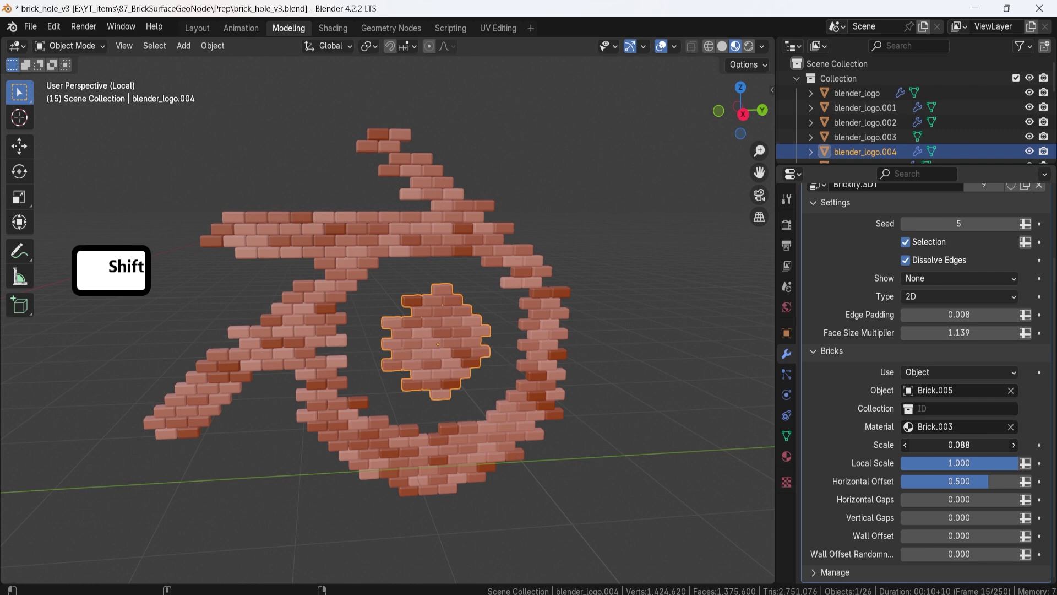
pyautogui.click(696, 349)
pyautogui.scroll(-6, 593, 303)
pyautogui.moveTo(484, 297); pyautogui.dragTo(478, 254, button='middle')
pyautogui.scroll(6, 465, 313)
# - Select the outer logo part, set its brick Scale to 0.087 and deselect it
pyautogui.click(478, 253)
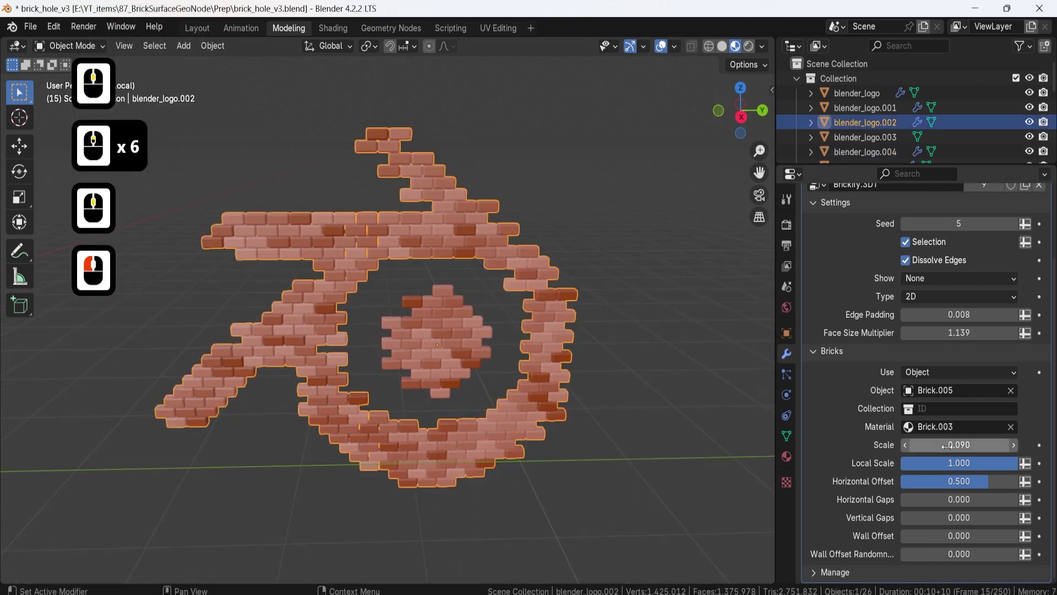
pyautogui.keyDown('shift'); pyautogui.moveTo(945, 445); pyautogui.dragTo(936, 445); pyautogui.keyUp('shift')
pyautogui.scroll(-3, 592, 280)
pyautogui.click(592, 279)
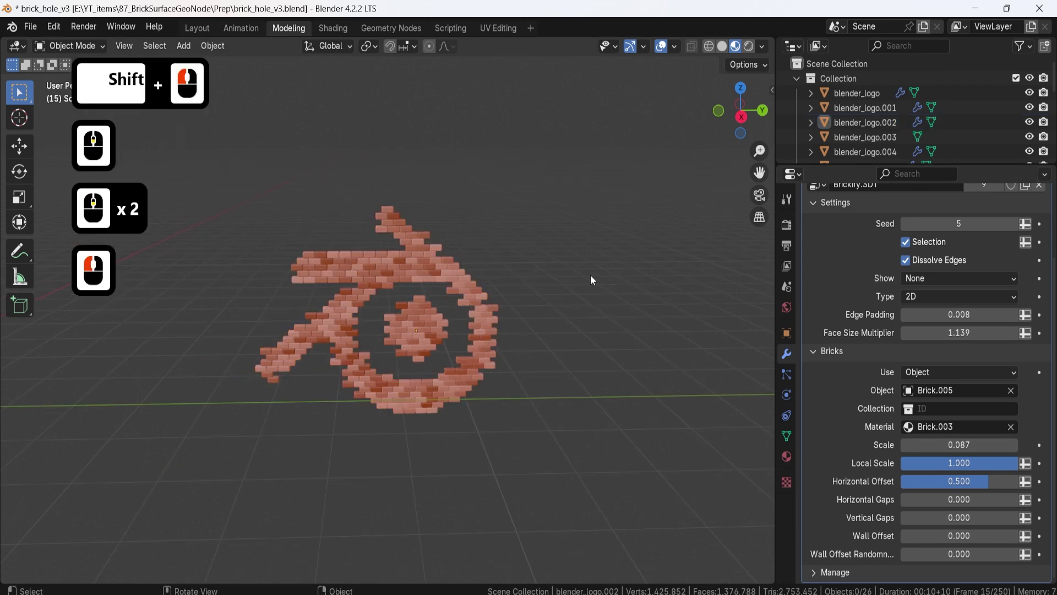
pyautogui.scroll(3, 533, 265)
pyautogui.moveTo(523, 290); pyautogui.dragTo(548, 303, button='middle')
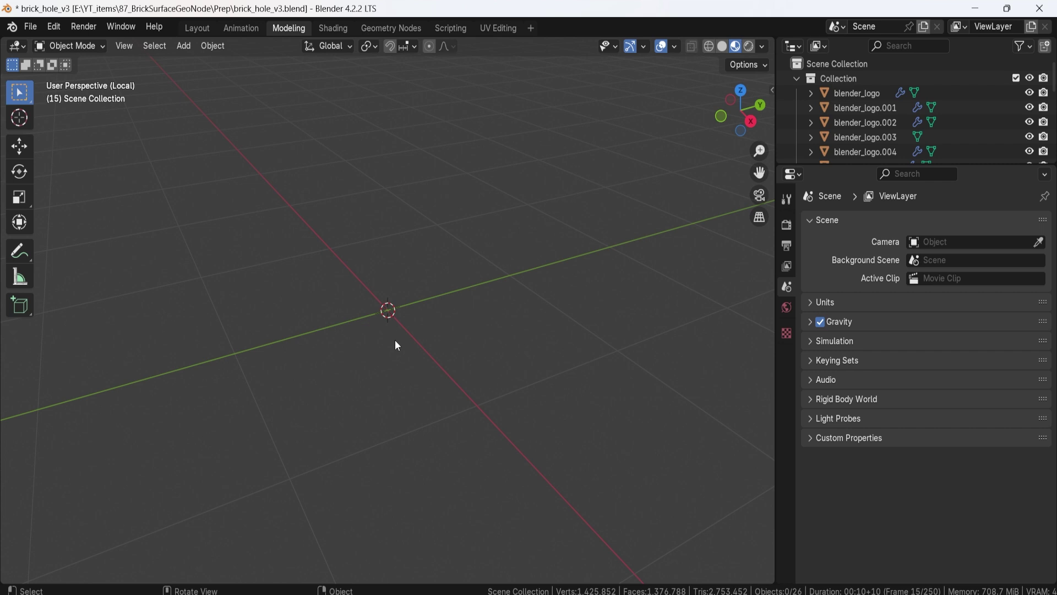
# - Add a mesh plane at the origin of the empty local view
pyautogui.hotkey('shift', 'a')
pyautogui.moveTo(391, 322)
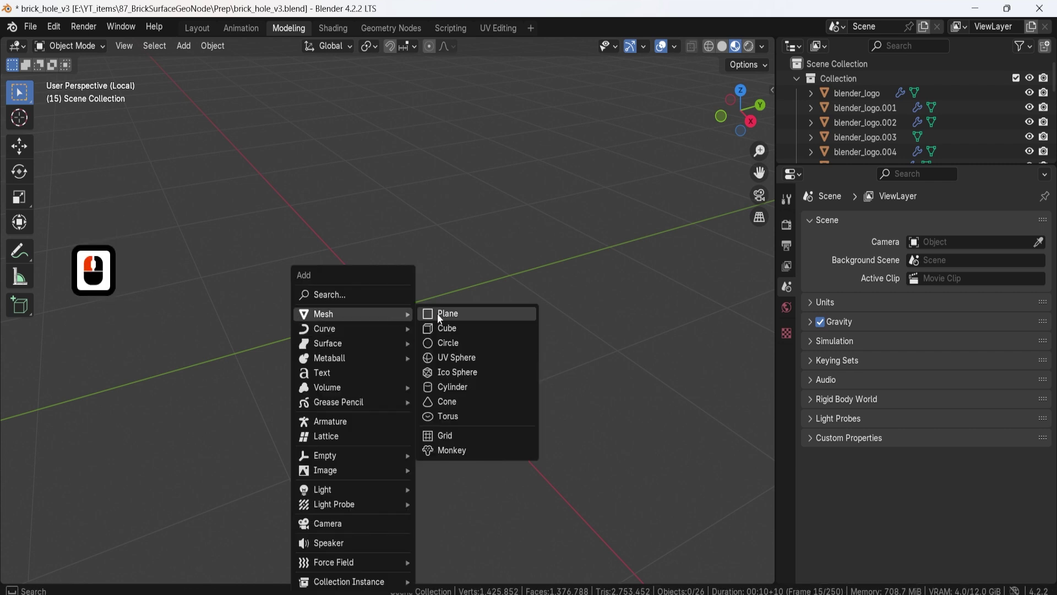
pyautogui.click(437, 313)
pyautogui.scroll(-2, 391, 272)
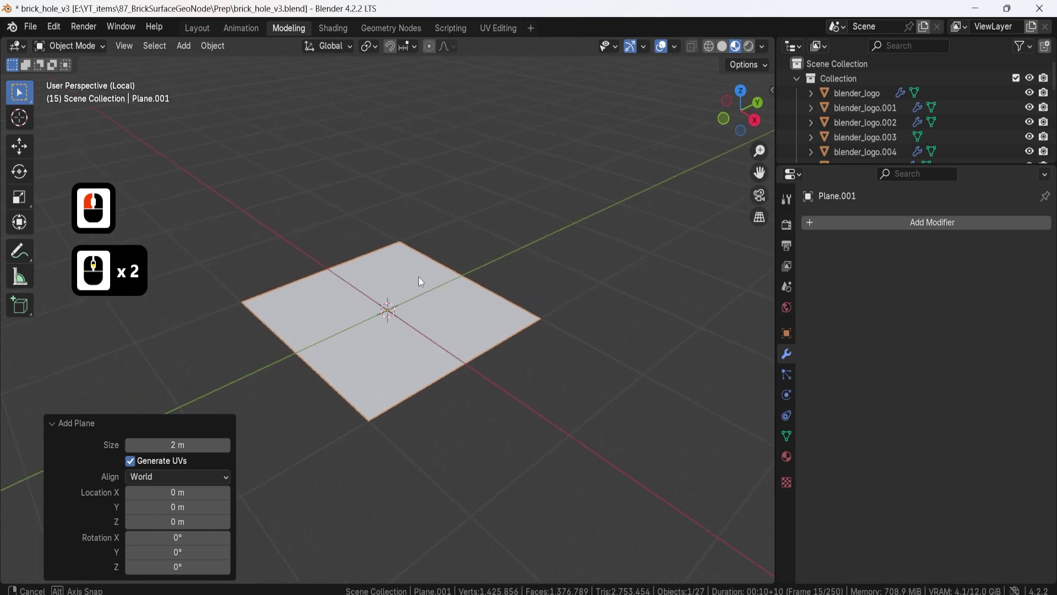
# - Rotate the plane 90° about the global Y axis so it stands upright
pyautogui.press('r')
pyautogui.press('y')
pyautogui.press('9')
pyautogui.press('0')
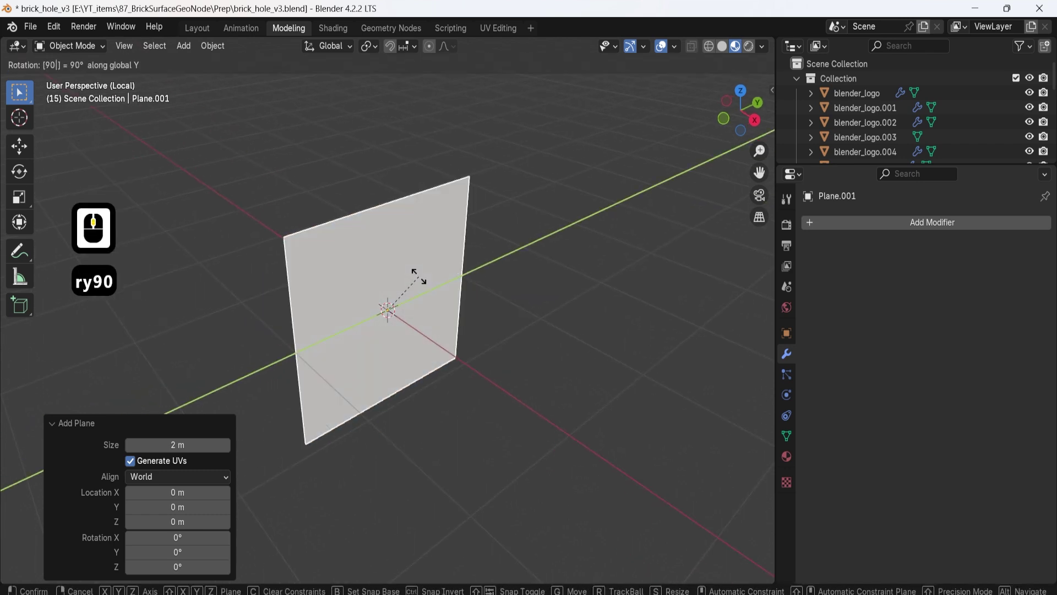
pyautogui.press('Return')
pyautogui.moveTo(451, 259); pyautogui.dragTo(405, 236, button='middle')
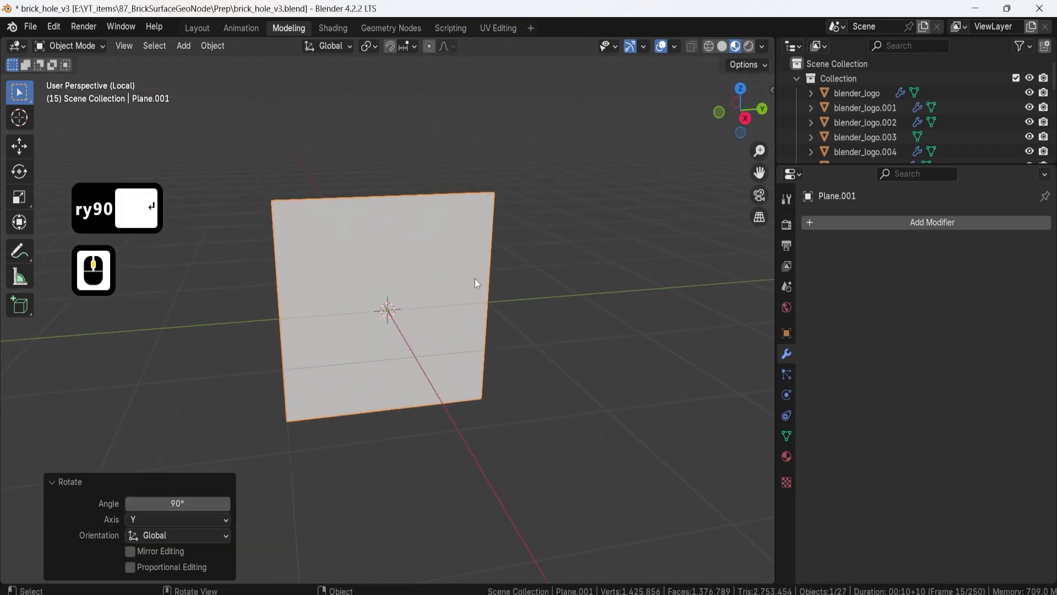
# - Stretch the plane's mesh along Y by a factor of about 3.14 in Edit Mode
pyautogui.press('Tab')
pyautogui.moveTo(474, 279); pyautogui.dragTo(483, 256, button='middle')
pyautogui.scroll(-3, 480, 271)
pyautogui.press('s')
pyautogui.press('y')
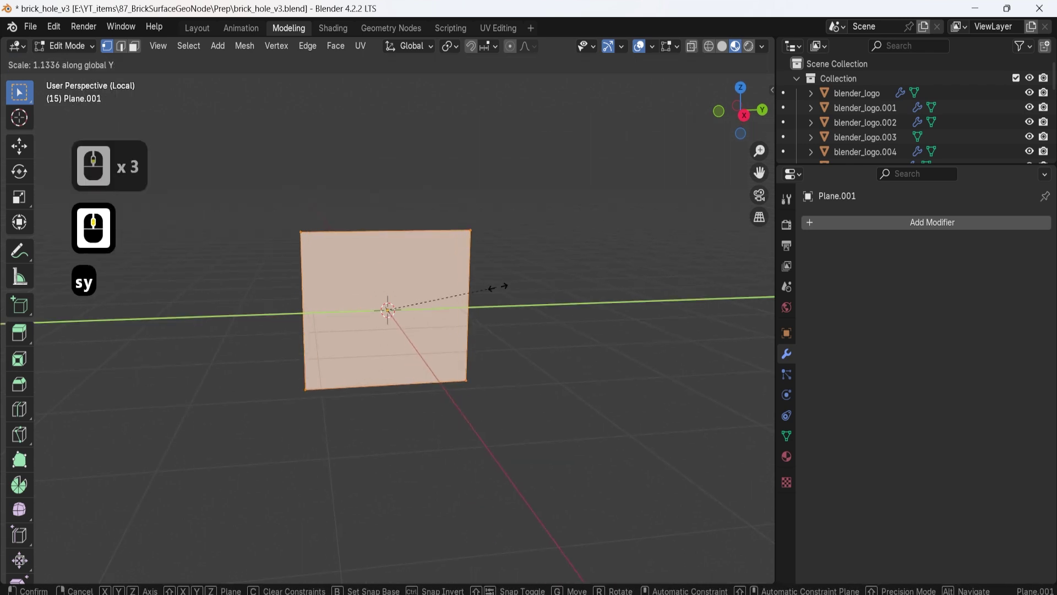
pyautogui.click(693, 287)
# - Add 11 evenly spaced vertical loop cuts across the stretched plane without sliding them
pyautogui.hotkey('ctrl', 'r')
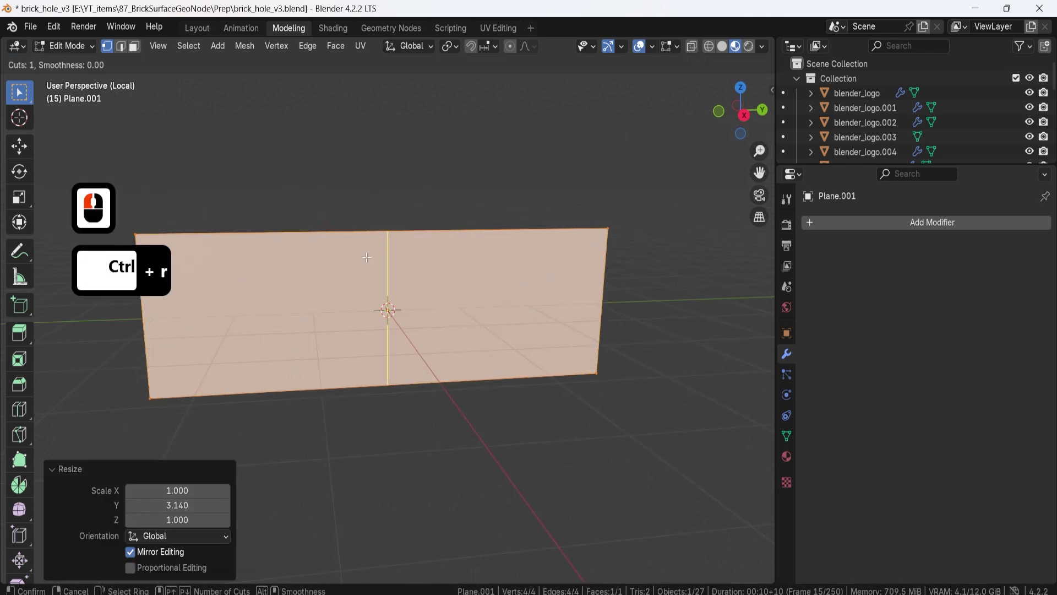
pyautogui.scroll(6, 367, 257)
pyautogui.scroll(4, 367, 258)
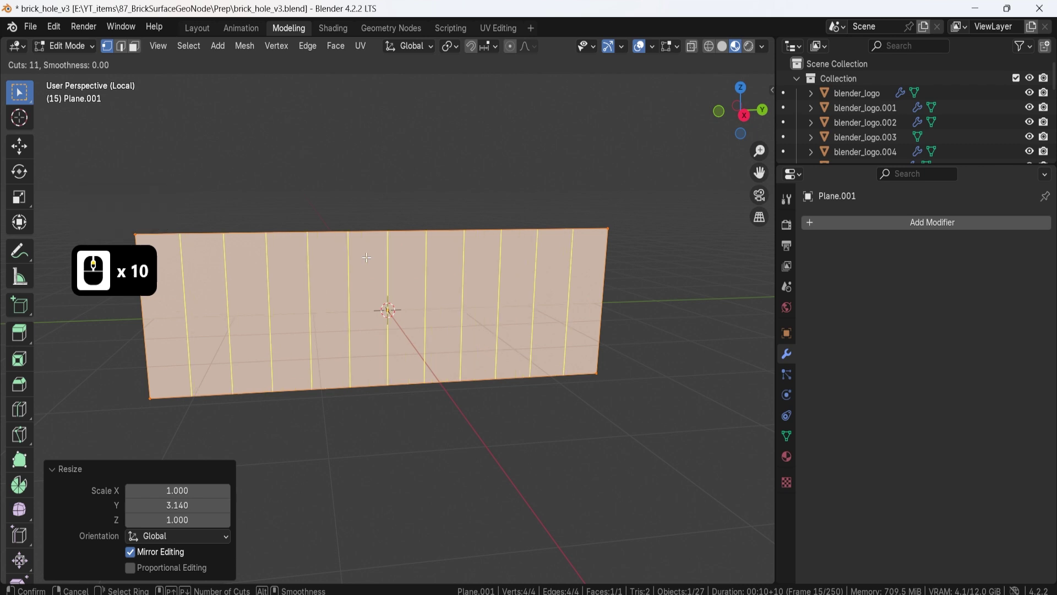
pyautogui.click(324, 260)
pyautogui.click(370, 270)
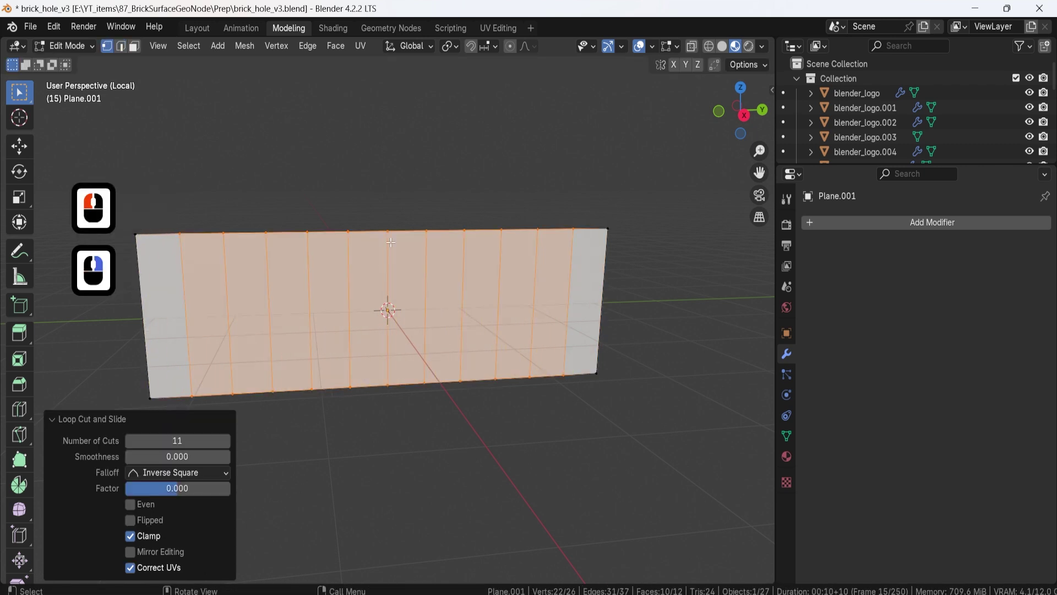
# - Extrude six alternate upper-border edges of the wall and raise them about 0.38 m along Z to form battlements
pyautogui.moveTo(371, 270); pyautogui.dragTo(308, 259, button='middle')
pyautogui.press('2')
pyautogui.click(164, 256)
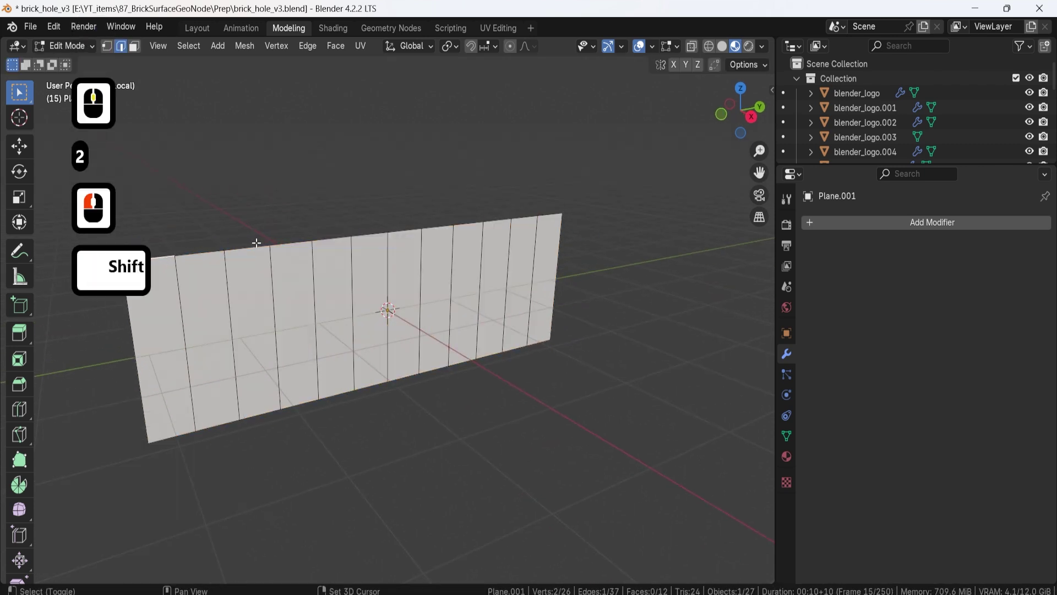
pyautogui.keyDown('shift'); pyautogui.click(256, 245); pyautogui.keyUp('shift')
pyautogui.keyDown('shift'); pyautogui.click(331, 238); pyautogui.keyUp('shift')
pyautogui.keyDown('shift'); pyautogui.click(405, 230); pyautogui.keyUp('shift')
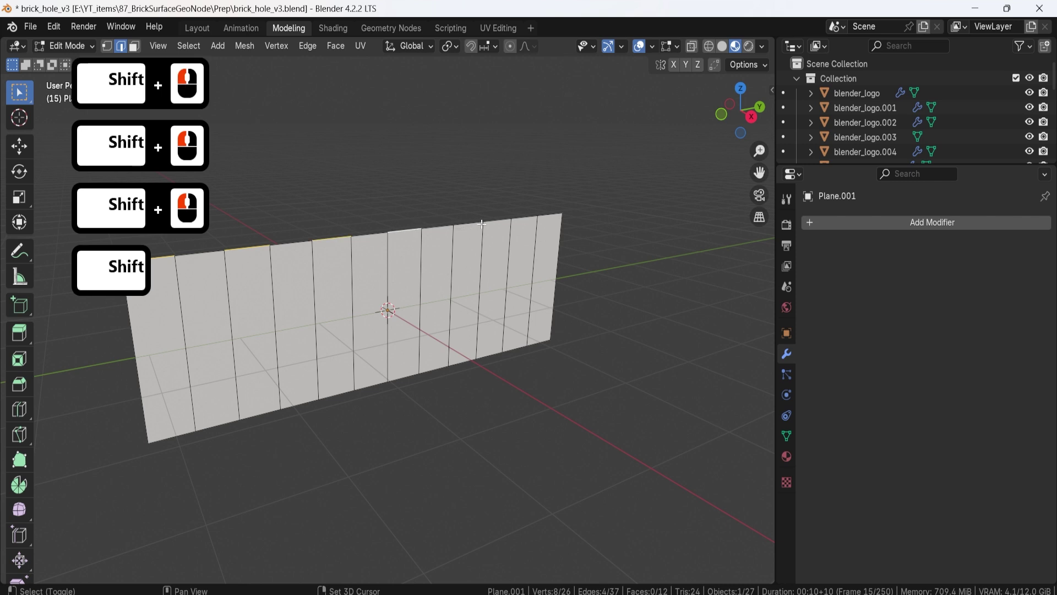
pyautogui.keyDown('shift'); pyautogui.click(474, 224); pyautogui.keyUp('shift')
pyautogui.press('e')
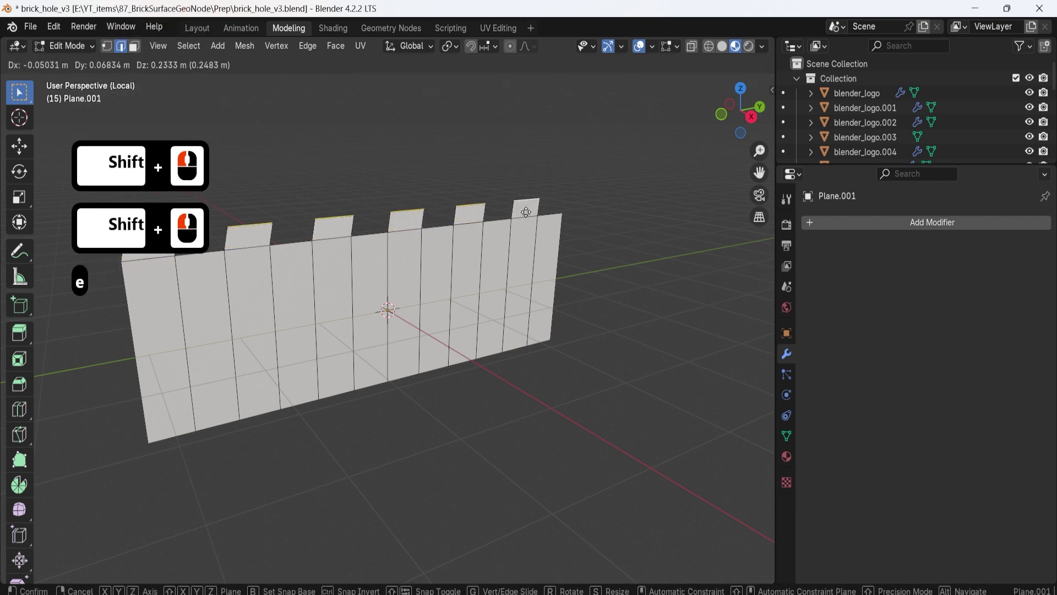
pyautogui.press('g')
pyautogui.press('z')
pyautogui.press('Escape')
pyautogui.press('g')
pyautogui.press('z')
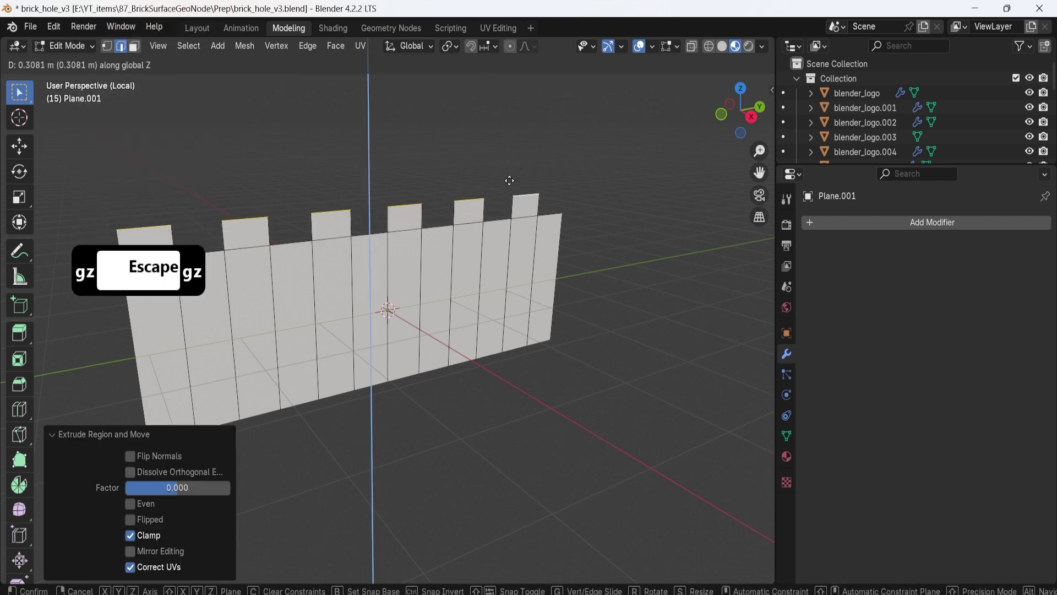
pyautogui.click(507, 174)
pyautogui.keyDown('shift'); pyautogui.moveTo(508, 174); pyautogui.dragTo(467, 237, button='middle'); pyautogui.keyUp('shift')
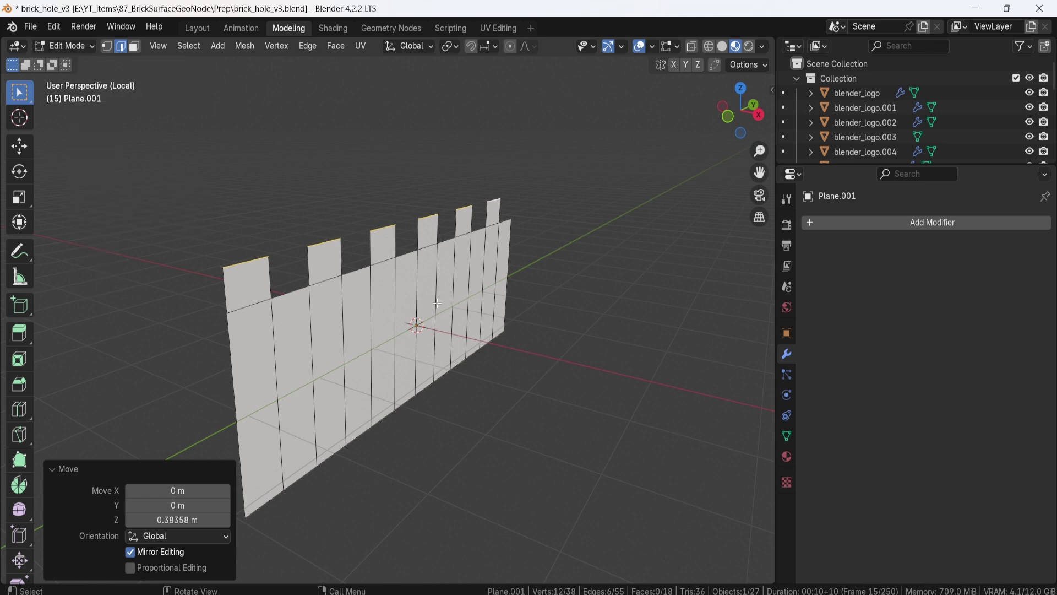
# - Add two evenly spaced horizontal loop cuts through the main body of the wall
pyautogui.press('Tab')
pyautogui.moveTo(463, 301); pyautogui.dragTo(529, 310, button='middle')
pyautogui.press('Tab')
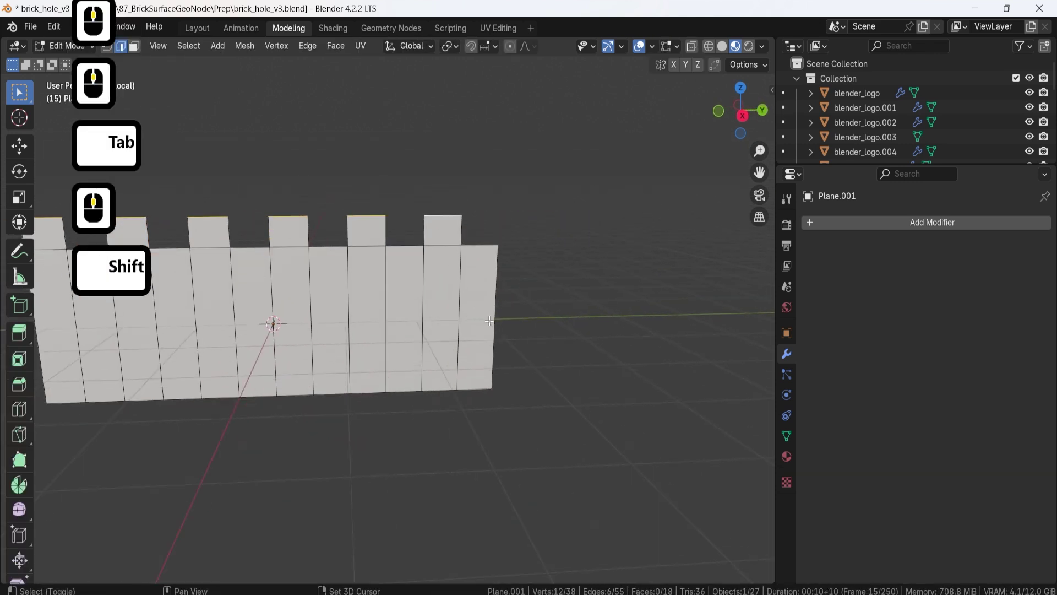
pyautogui.keyDown('shift'); pyautogui.moveTo(486, 340); pyautogui.dragTo(413, 326, button='middle'); pyautogui.keyUp('shift')
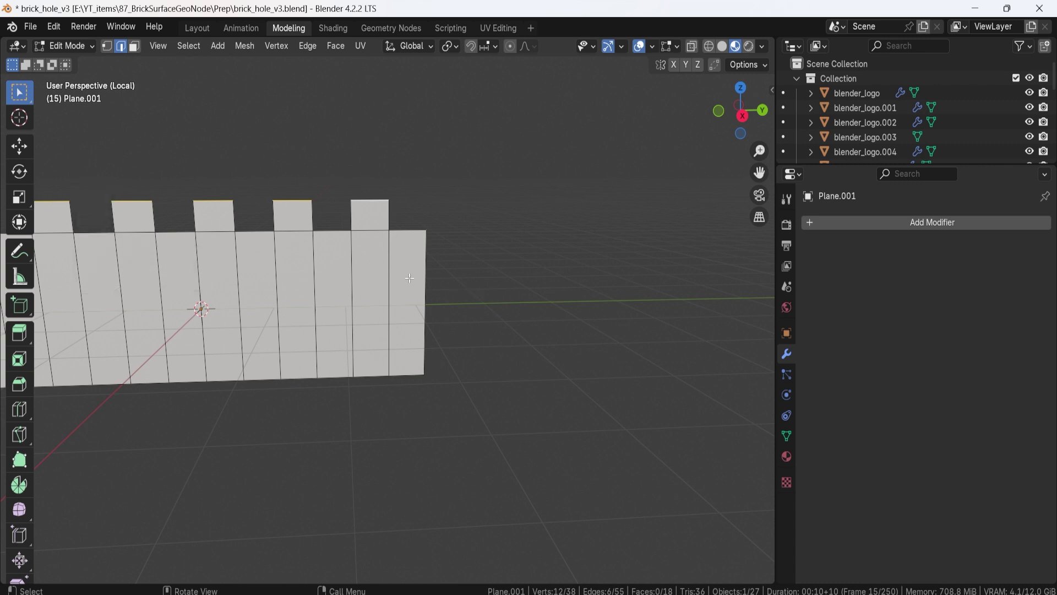
pyautogui.hotkey('ctrl', 'r')
pyautogui.scroll(1, 402, 291)
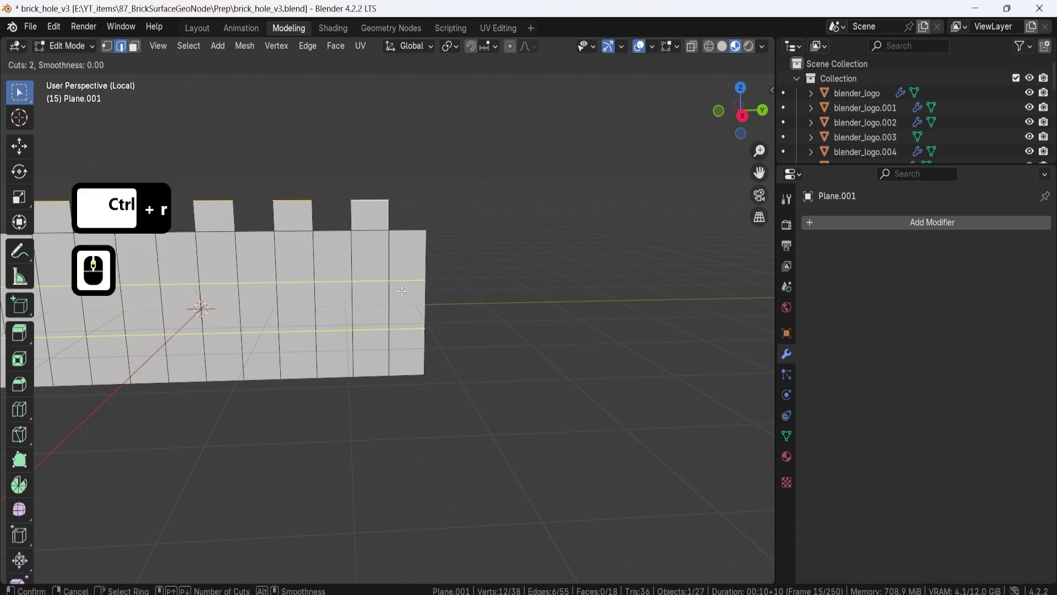
pyautogui.click(402, 291)
pyautogui.rightClick(402, 291)
# - Move the middle and lowest vertical edges at the wall's positive Y end about 0.49 m outward along Y
pyautogui.press('2')
pyautogui.click(427, 316)
pyautogui.keyDown('shift'); pyautogui.click(426, 333); pyautogui.keyUp('shift')
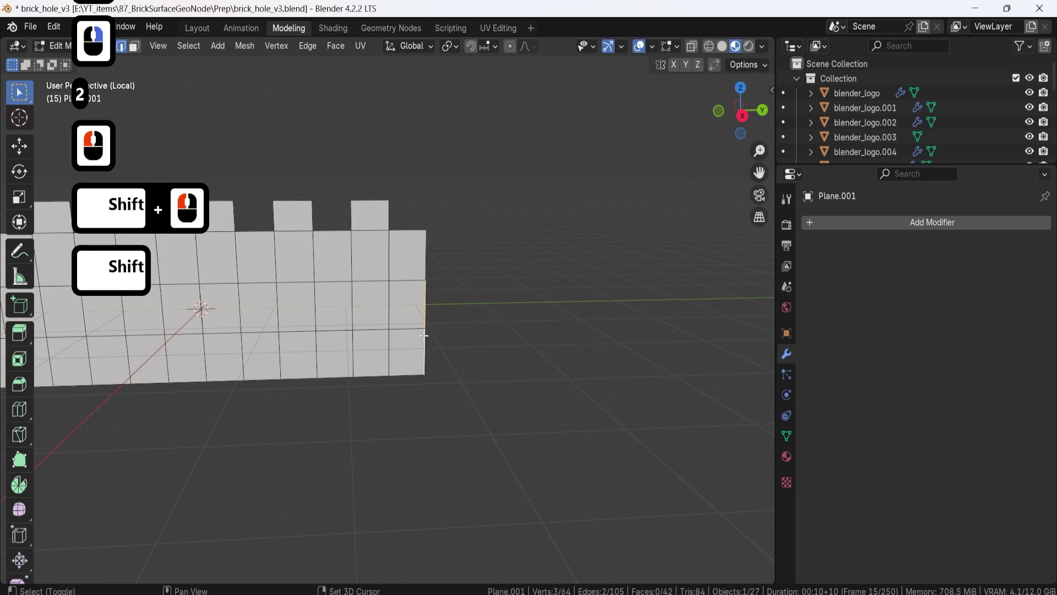
pyautogui.press('g')
pyautogui.press('y')
pyautogui.click(457, 344)
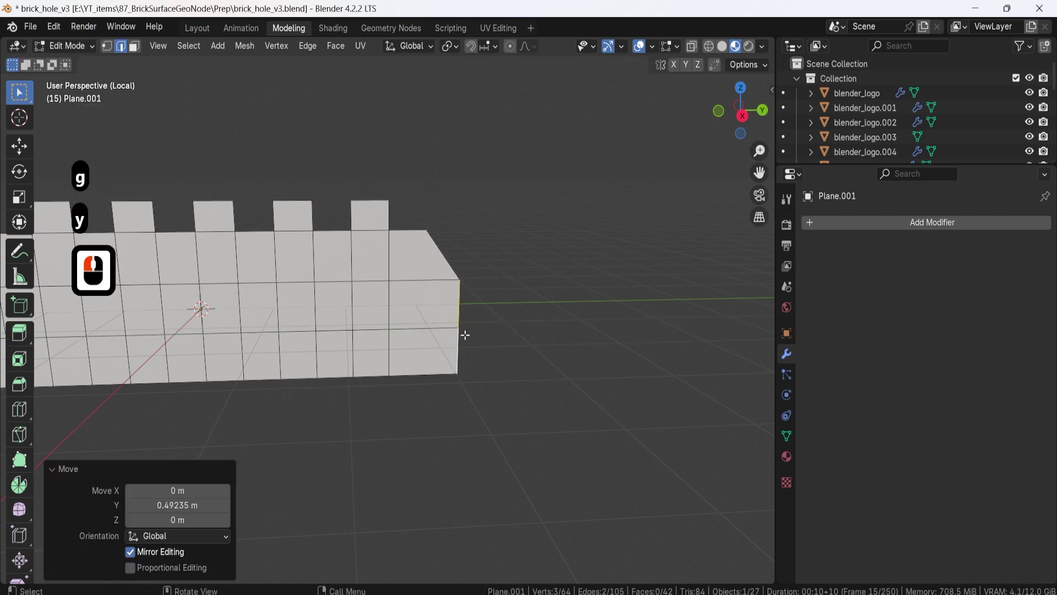
# - Move only the lowest vertical end edge about 0.57 m further outward along Y and return to Object Mode
pyautogui.click(459, 343)
pyautogui.press('y')
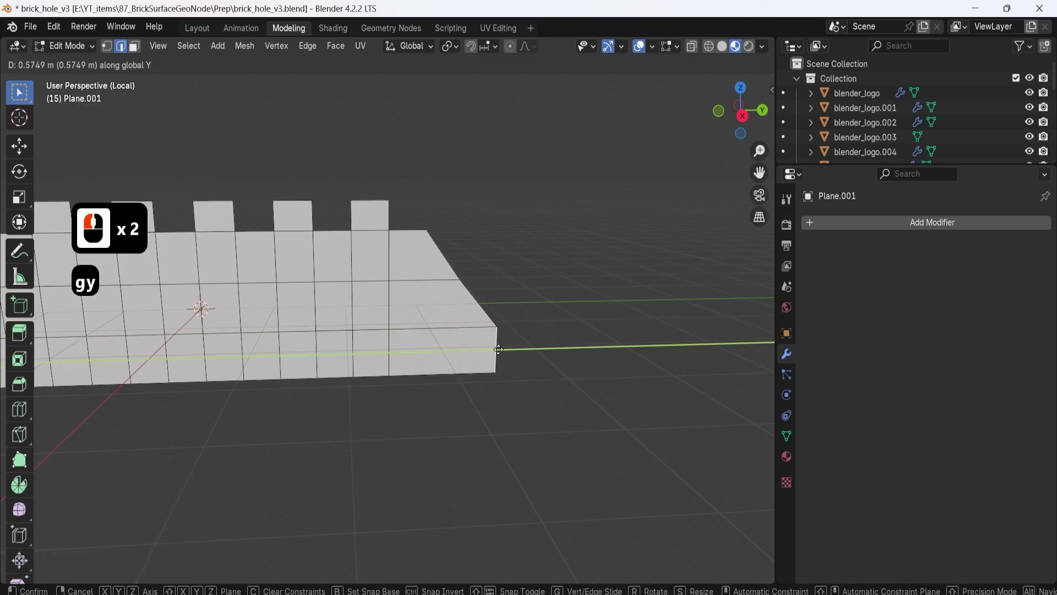
pyautogui.click(498, 349)
pyautogui.press('Tab')
# - Add a Geometry Nodes modifier to the wall and assign the Brickify node group
pyautogui.keyDown('shift'); pyautogui.moveTo(385, 270); pyautogui.dragTo(487, 293, button='middle'); pyautogui.keyUp('shift')
pyautogui.click(436, 248)
pyautogui.click(846, 226)
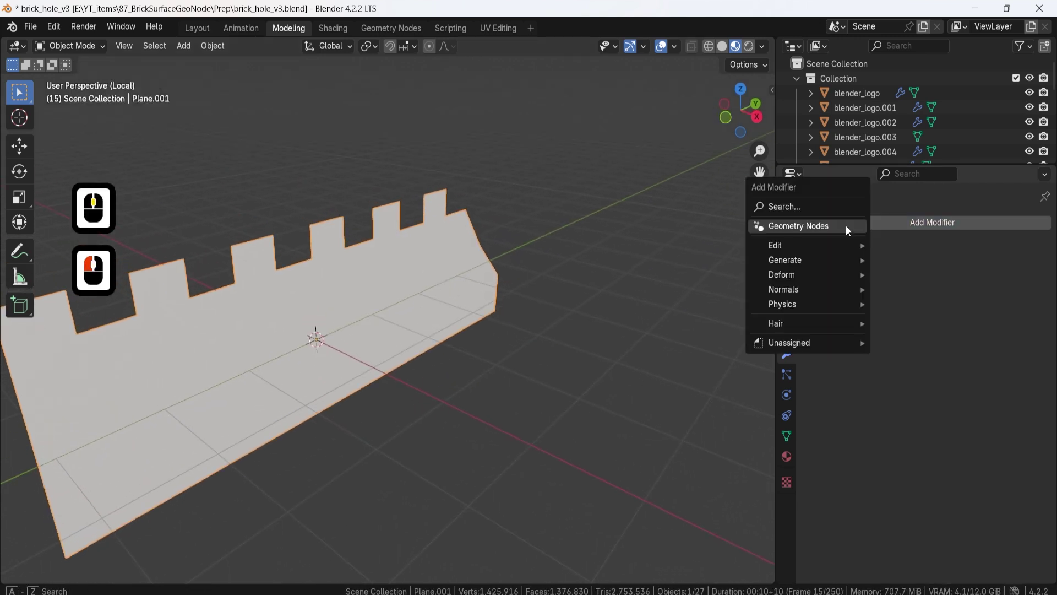
pyautogui.click(846, 226)
pyautogui.click(811, 269)
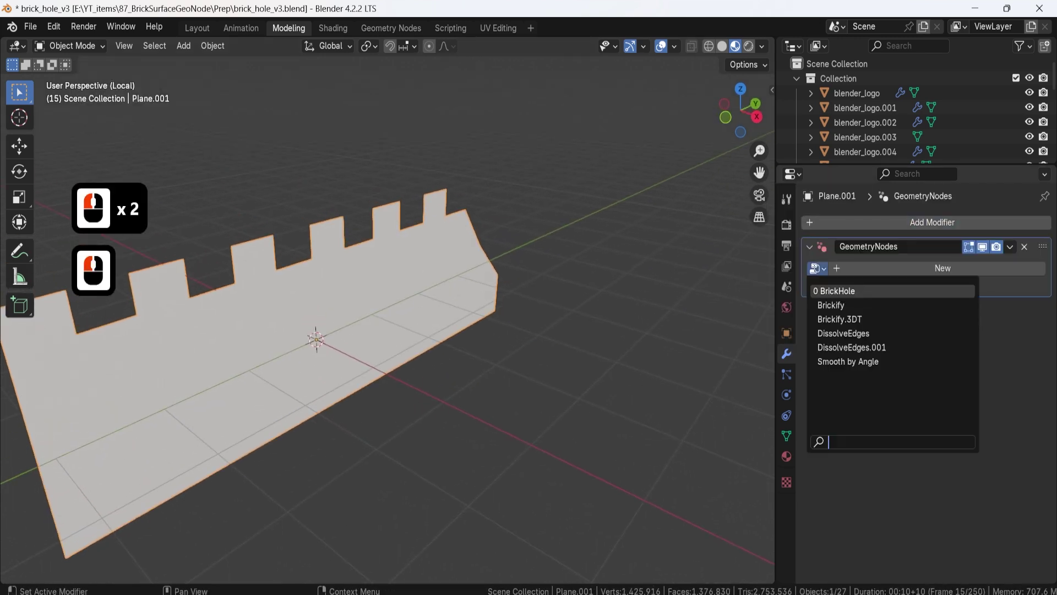
pyautogui.click(825, 290)
# - Raise the wall's entire lowest edge loop about 0.40 m along Z in Edit Mode, then return to Object Mode
pyautogui.keyDown('shift'); pyautogui.moveTo(363, 248); pyautogui.dragTo(570, 245, button='middle'); pyautogui.keyUp('shift')
pyautogui.moveTo(581, 254); pyautogui.dragTo(536, 249, button='middle')
pyautogui.keyDown('shift'); pyautogui.moveTo(601, 278); pyautogui.dragTo(434, 249, button='middle'); pyautogui.keyUp('shift')
pyautogui.click(434, 249)
pyautogui.press('Tab')
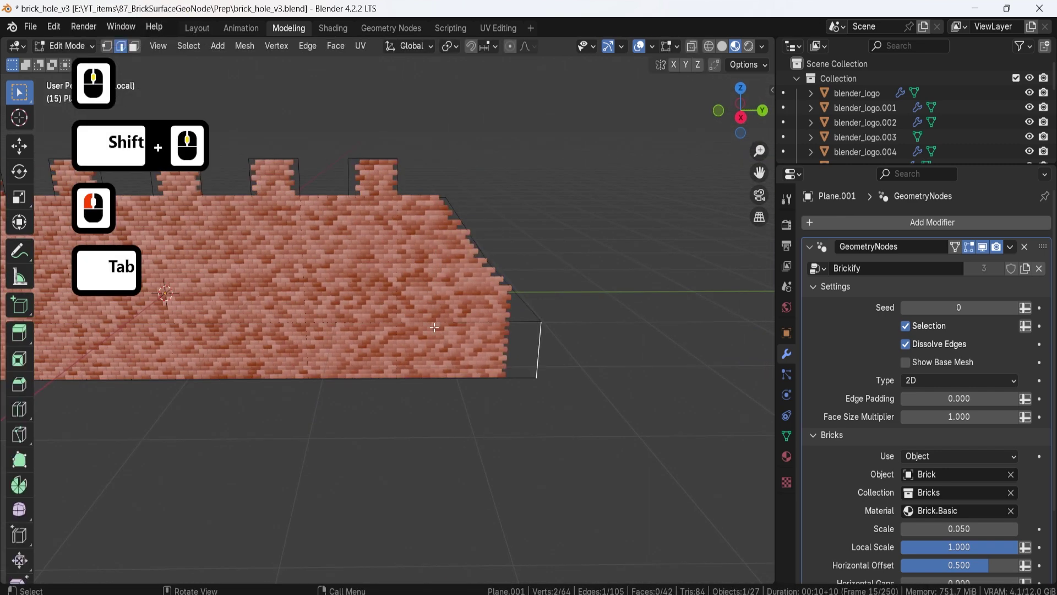
pyautogui.click(434, 360)
pyautogui.scroll(-1, 286, 339)
pyautogui.keyDown('shift'); pyautogui.moveTo(256, 330); pyautogui.dragTo(440, 329, button='middle'); pyautogui.keyUp('shift')
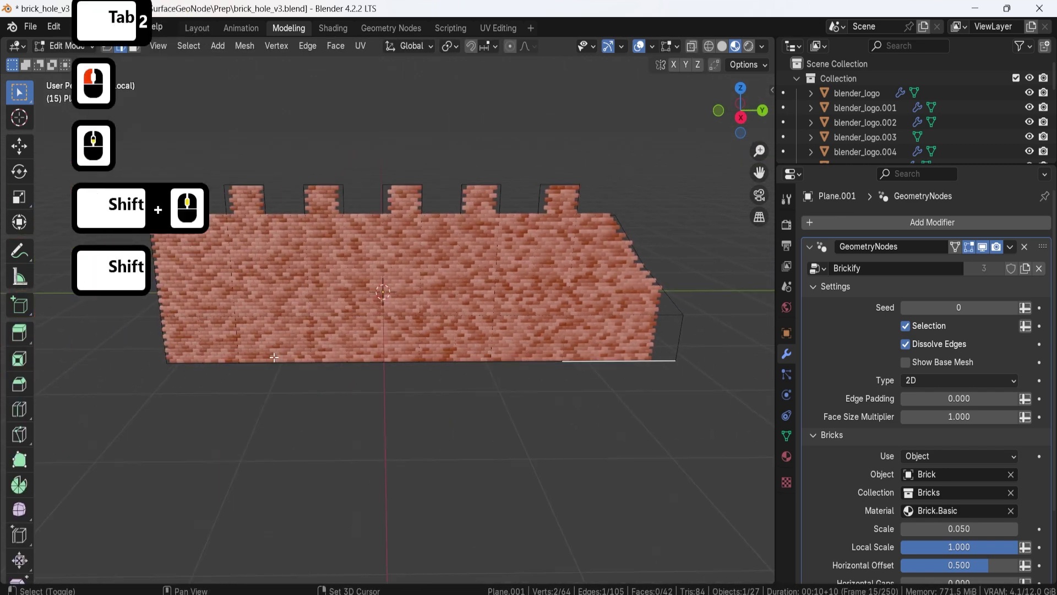
pyautogui.keyDown('alt'); pyautogui.keyDown('shift'); pyautogui.click(444, 338); pyautogui.keyUp('shift'); pyautogui.keyUp('alt')
pyautogui.press('g')
pyautogui.press('z')
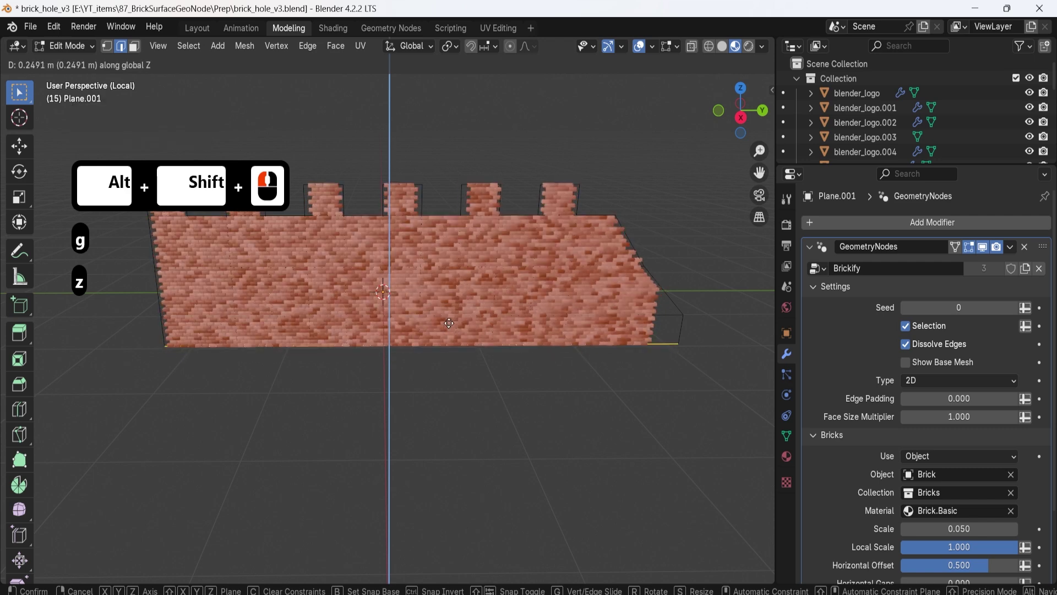
pyautogui.click(450, 312)
pyautogui.press('Tab')
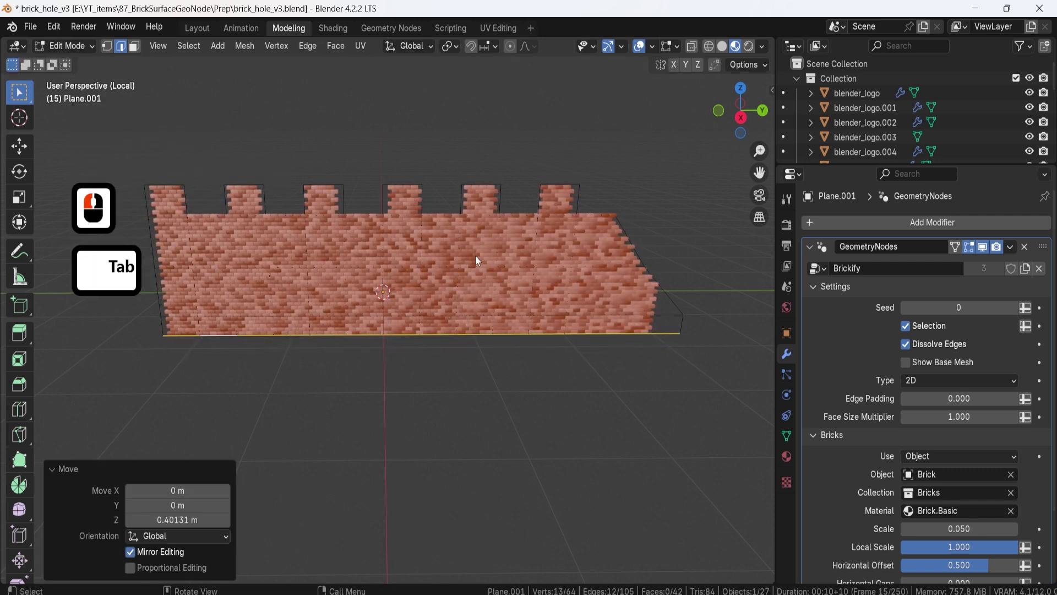
# - Set the Brickify modifier's brick Scale to 0.062
pyautogui.moveTo(467, 241); pyautogui.dragTo(413, 251, button='middle')
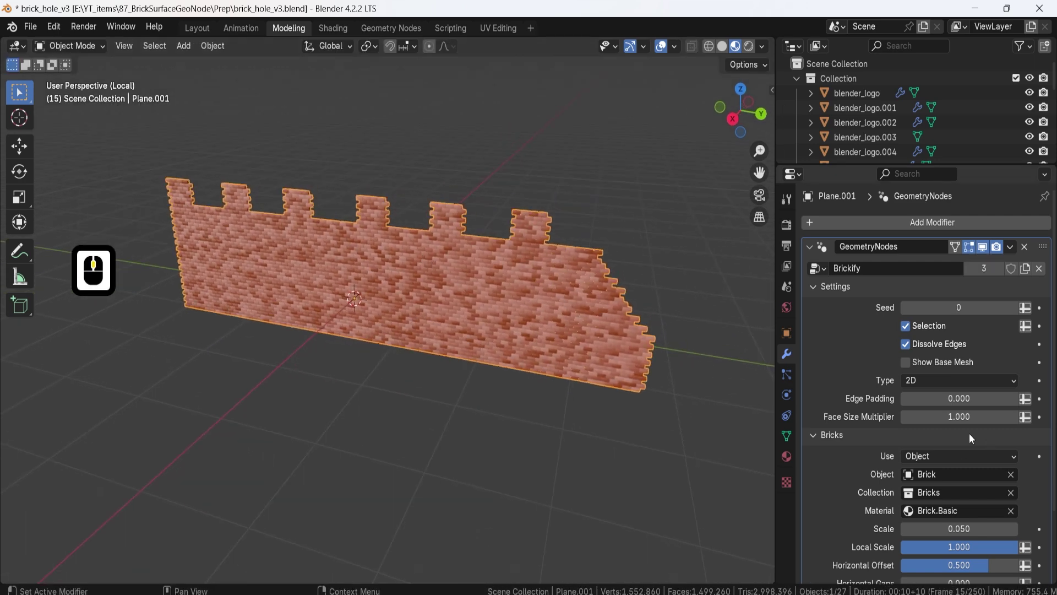
pyautogui.press('shift')
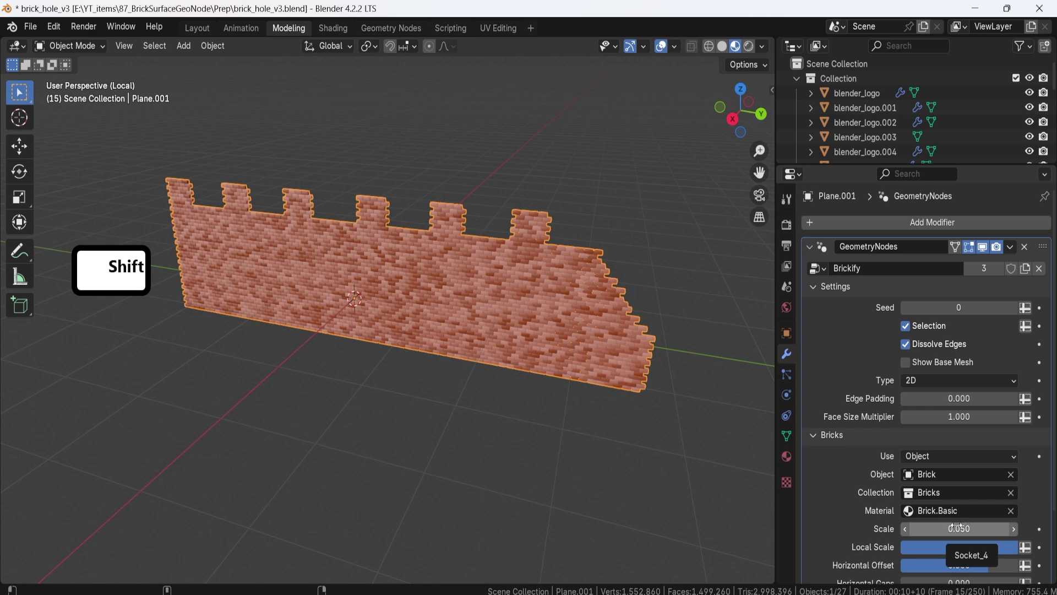
pyautogui.keyDown('shift'); pyautogui.moveTo(958, 528); pyautogui.dragTo(958, 526); pyautogui.keyUp('shift')
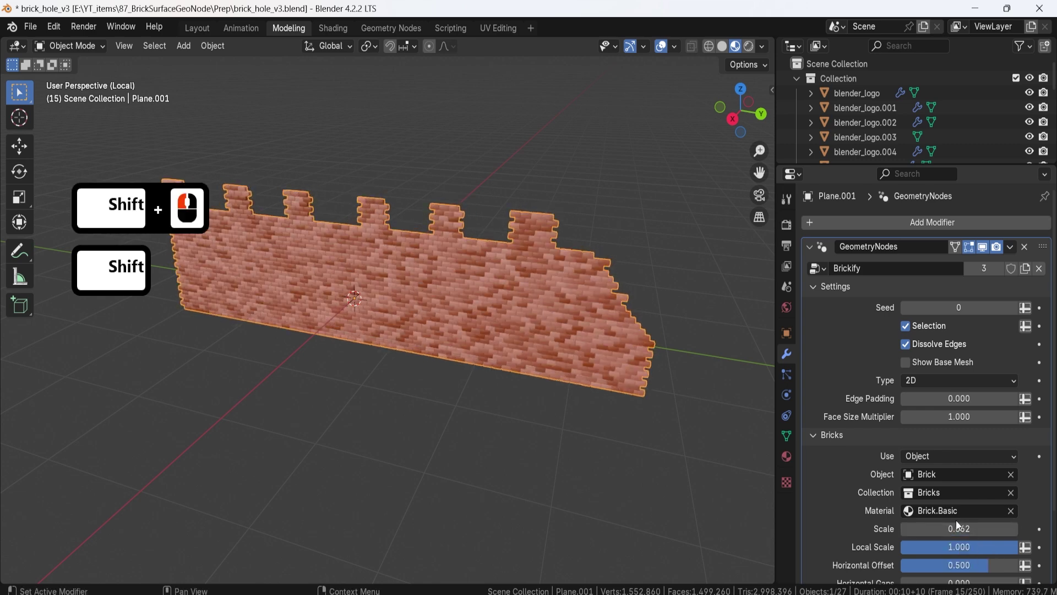
# - Set the Brickify brick Collection to BricksAged and inspect the wall's bricks up close
pyautogui.click(912, 494)
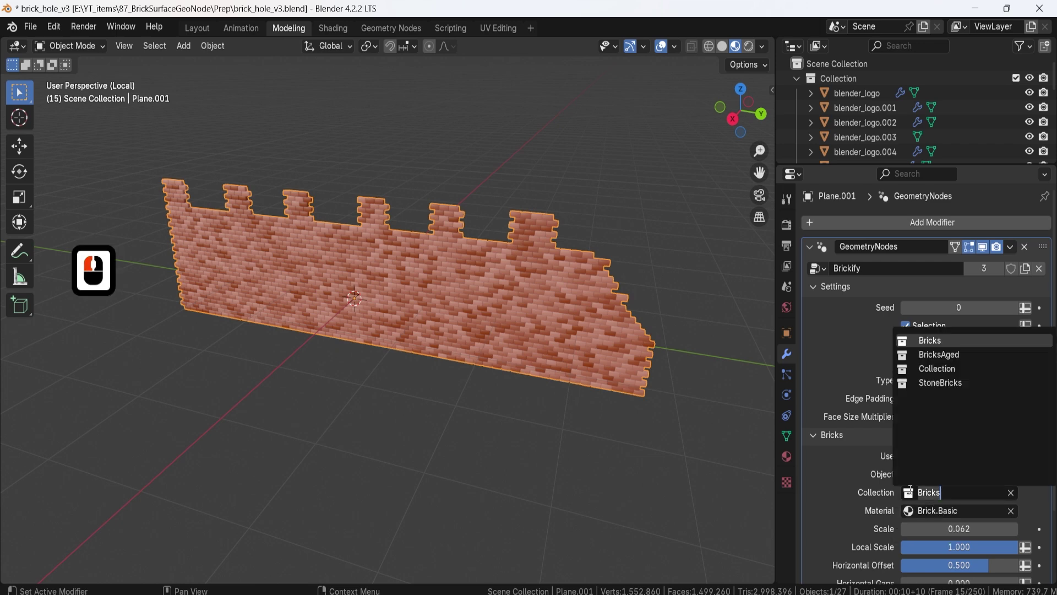
pyautogui.click(948, 361)
pyautogui.moveTo(531, 312); pyautogui.dragTo(457, 262, button='middle')
pyautogui.scroll(2, 418, 267)
pyautogui.scroll(1, 402, 243)
pyautogui.keyDown('shift'); pyautogui.moveTo(394, 268); pyautogui.dragTo(587, 325, button='middle'); pyautogui.keyUp('shift')
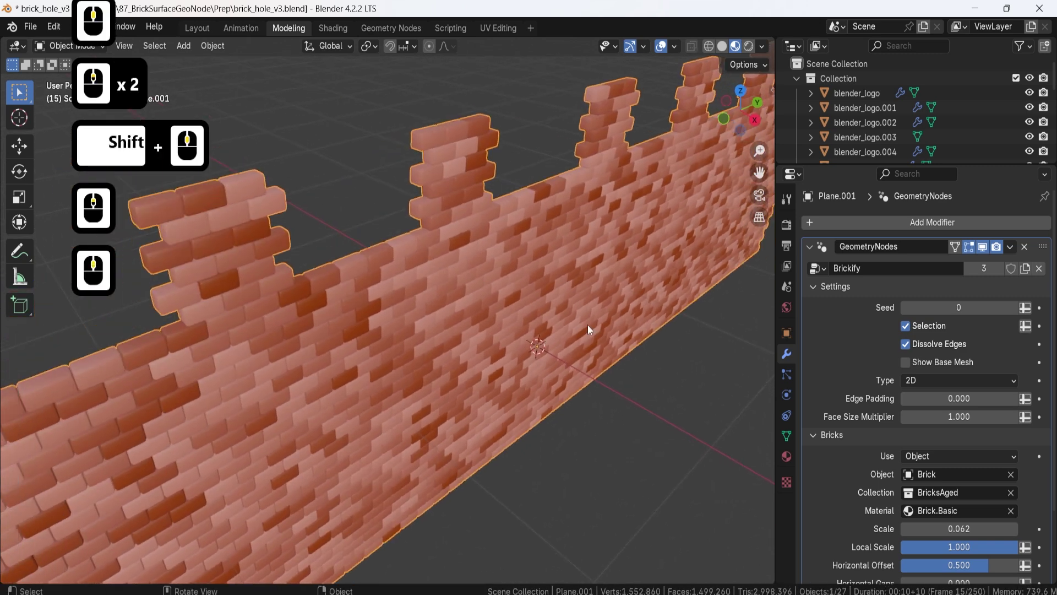
# - Set both the brick Collection and the brick Material in Brickify to StoneBricks
pyautogui.click(910, 513)
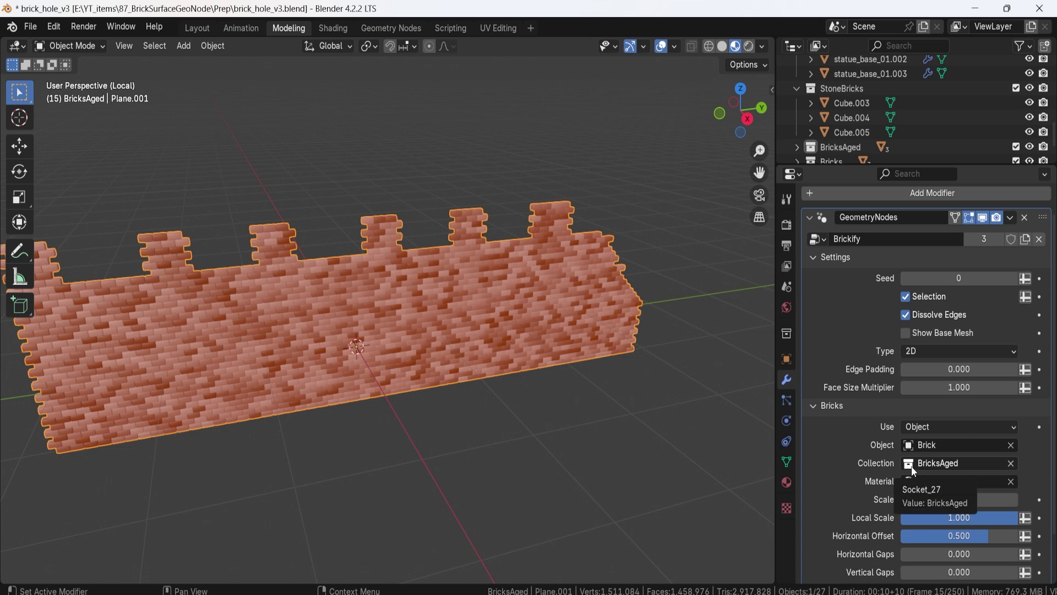
pyautogui.click(911, 466)
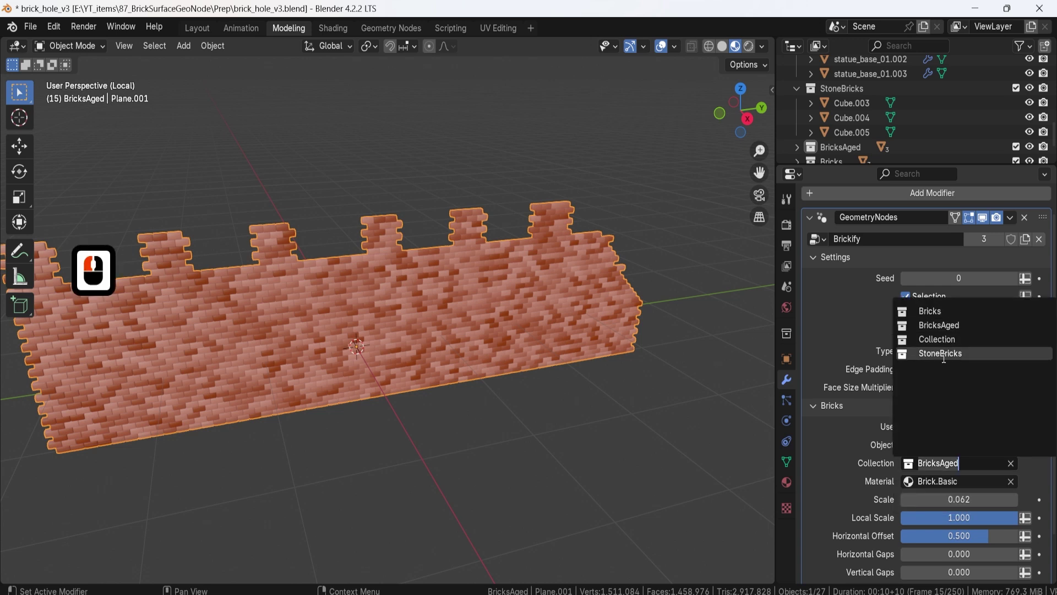
pyautogui.click(943, 359)
pyautogui.click(918, 487)
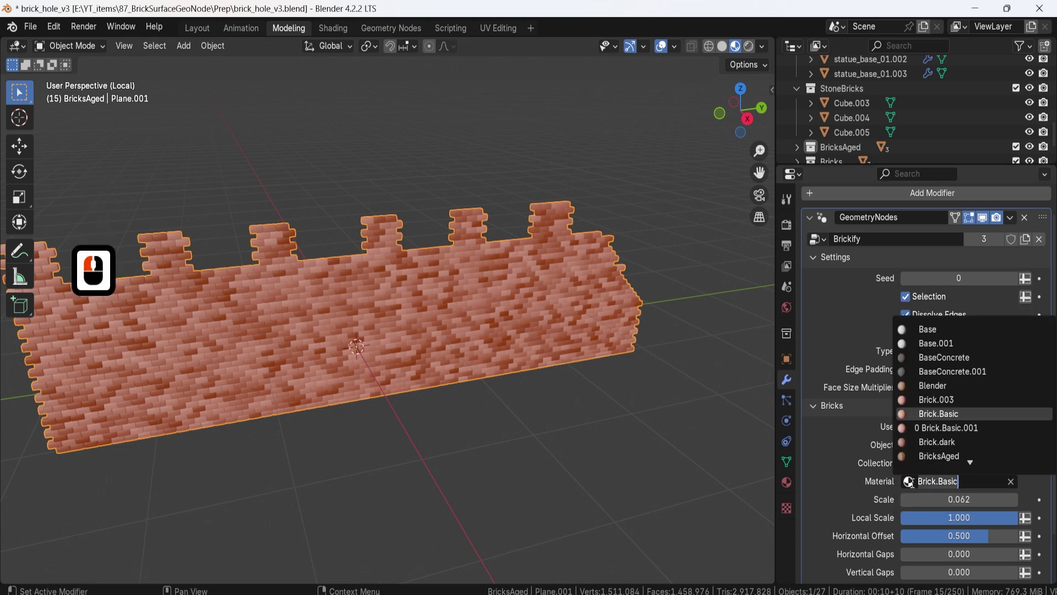
pyautogui.write('brick')
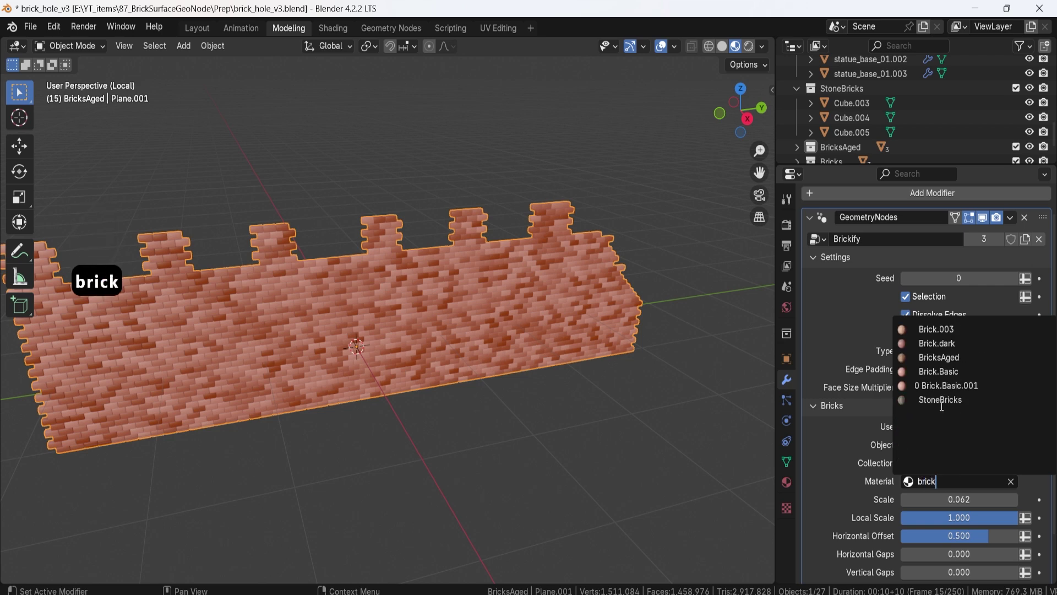
pyautogui.click(940, 400)
# - Inspect the stone wall up close and switch the Brickify Use option to Collection
pyautogui.scroll(3, 444, 306)
pyautogui.moveTo(446, 306); pyautogui.dragTo(544, 345, button='middle')
pyautogui.scroll(2, 435, 284)
pyautogui.scroll(-2, 419, 357)
pyautogui.scroll(1, 495, 346)
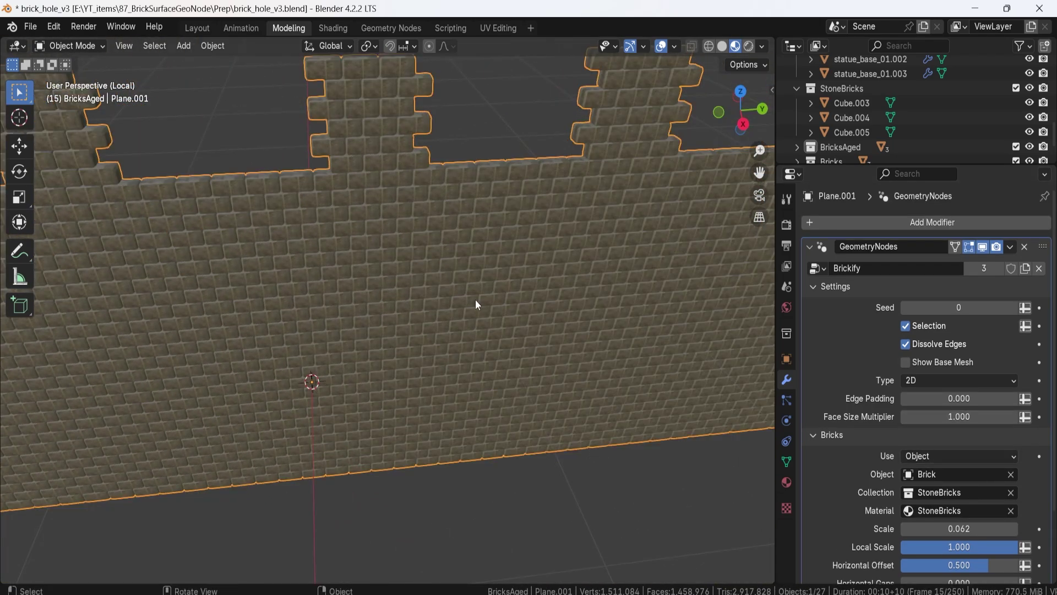
pyautogui.scroll(-2, 477, 300)
pyautogui.moveTo(478, 298); pyautogui.dragTo(535, 291, button='middle')
pyautogui.click(915, 456)
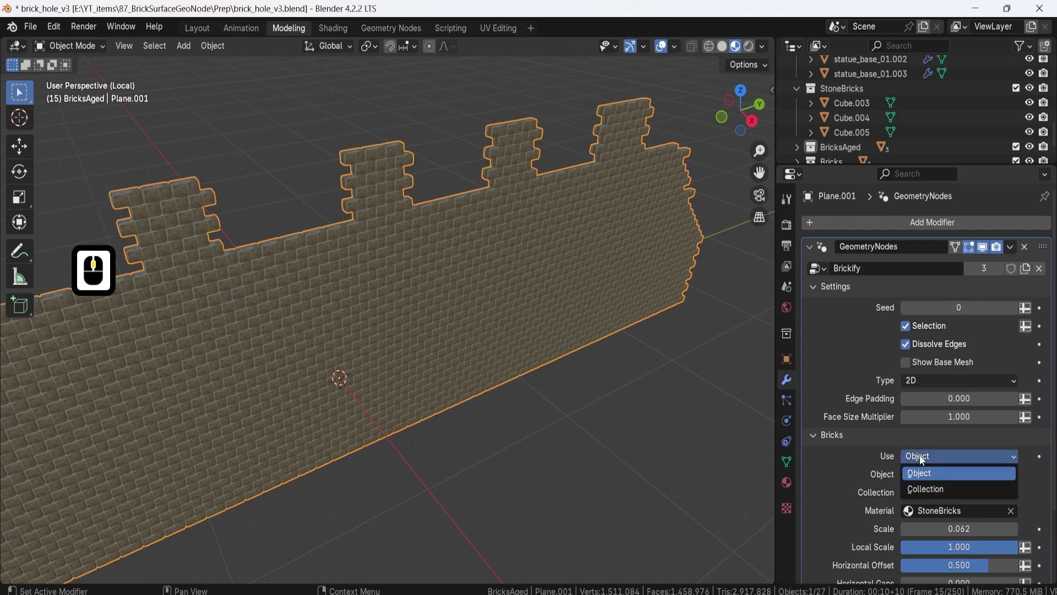
pyautogui.click(921, 490)
pyautogui.keyDown('shift'); pyautogui.moveTo(418, 267); pyautogui.dragTo(421, 297, button='middle'); pyautogui.keyUp('shift')
pyautogui.moveTo(421, 297); pyautogui.dragTo(459, 282, button='middle')
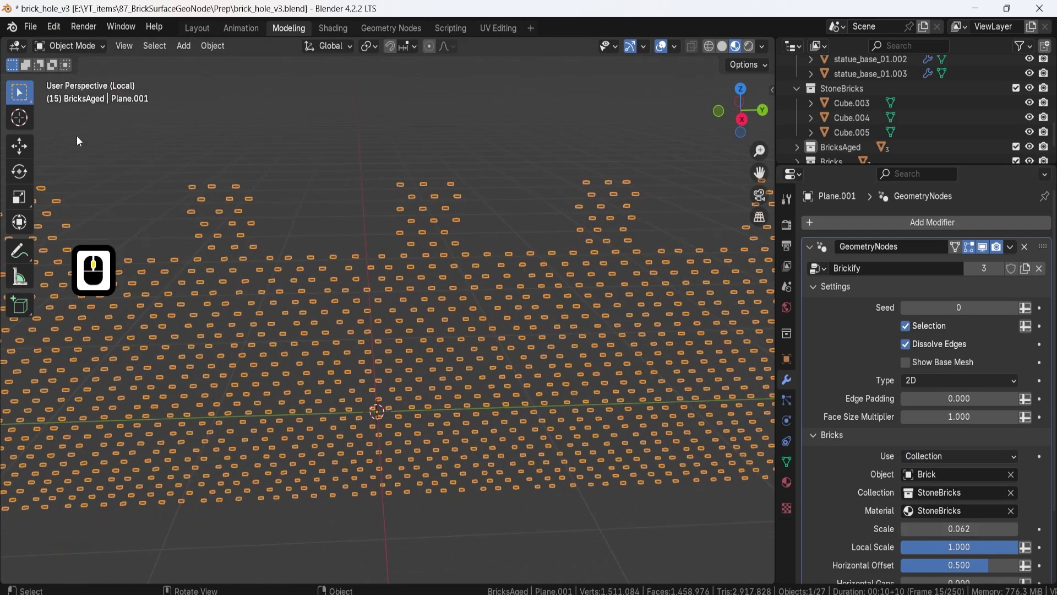
# - Set the Brickify Local Scale to 5 so the stone bricks fill out the battlemented wall
pyautogui.moveTo(372, 306); pyautogui.dragTo(220, 296, button='middle')
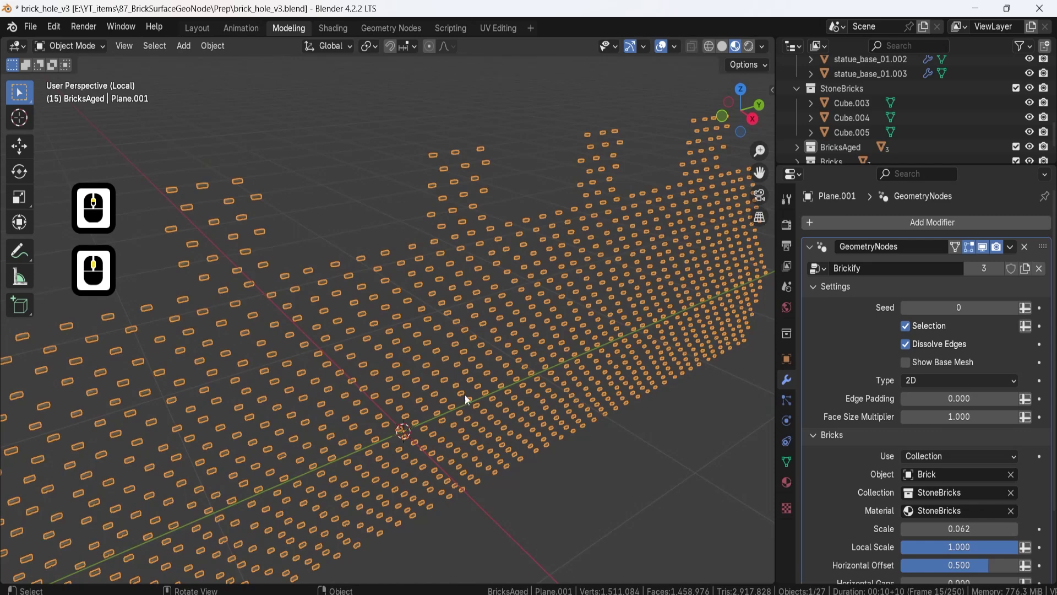
pyautogui.click(944, 548)
pyautogui.write('5')
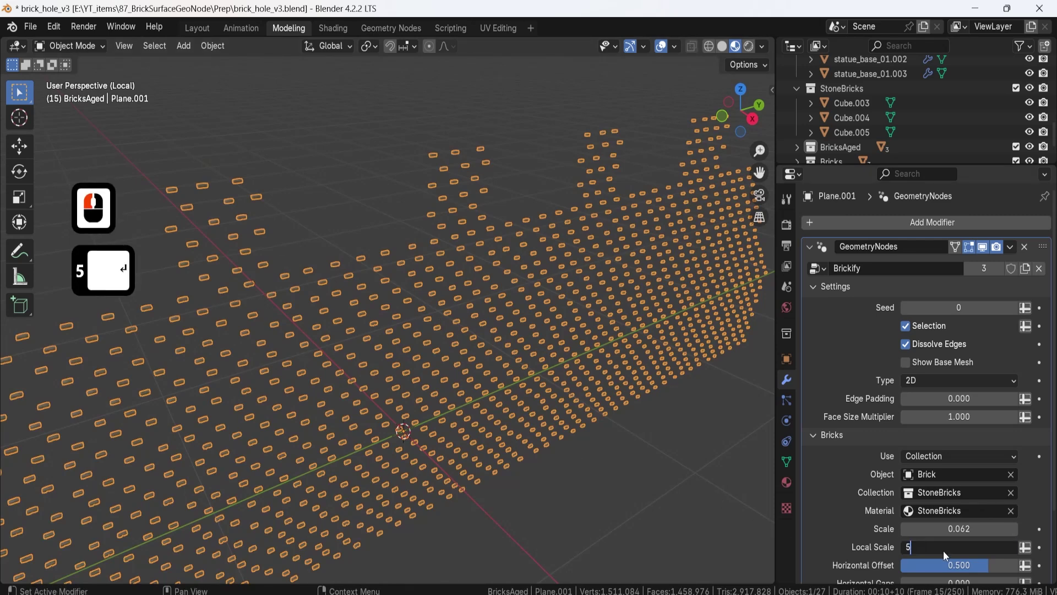
pyautogui.press('Return')
pyautogui.moveTo(676, 480); pyautogui.dragTo(404, 312, button='middle')
pyautogui.scroll(-4, 524, 328)
pyautogui.scroll(1, 404, 313)
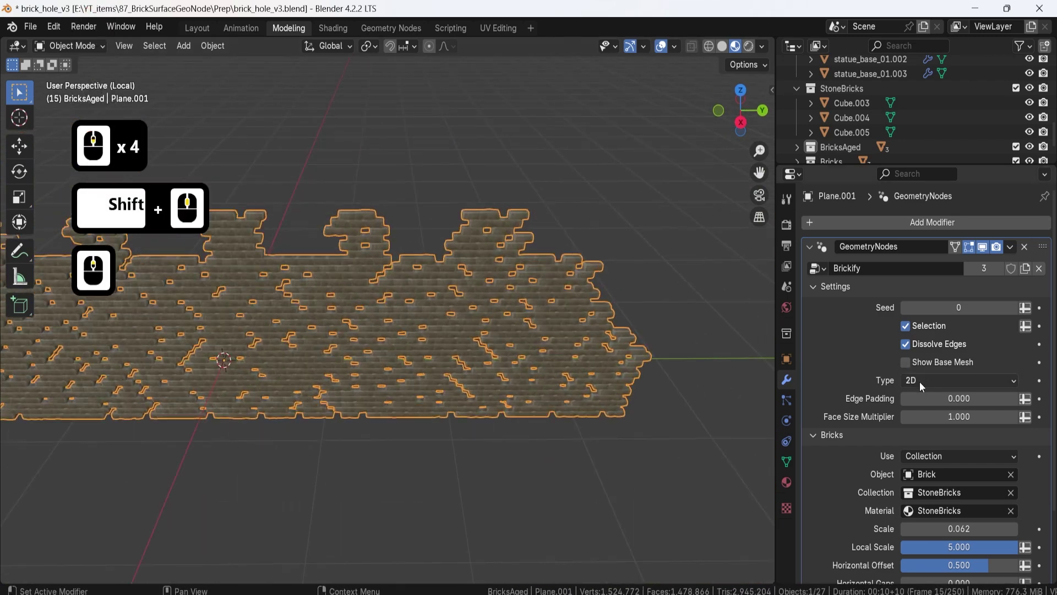
# - Increase the wall's brick Scale in Brickify to 0.079
pyautogui.moveTo(558, 306); pyautogui.dragTo(460, 296, button='middle')
pyautogui.moveTo(459, 296); pyautogui.dragTo(528, 275, button='middle')
pyautogui.keyDown('shift'); pyautogui.moveTo(528, 274); pyautogui.dragTo(638, 293, button='middle'); pyautogui.keyUp('shift')
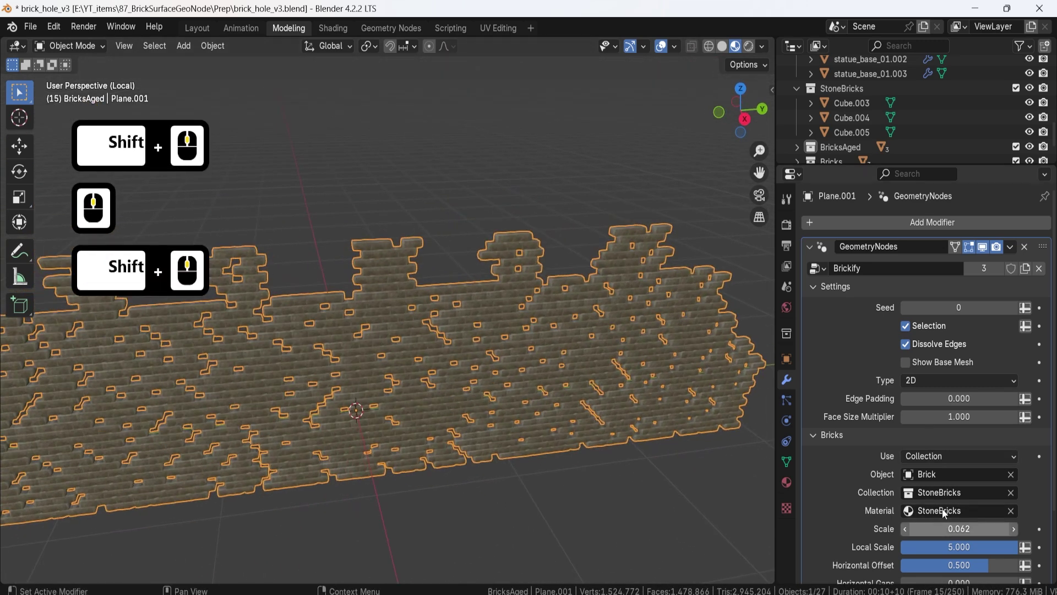
pyautogui.keyDown('shift'); pyautogui.moveTo(551, 355); pyautogui.dragTo(653, 357, button='middle'); pyautogui.keyUp('shift')
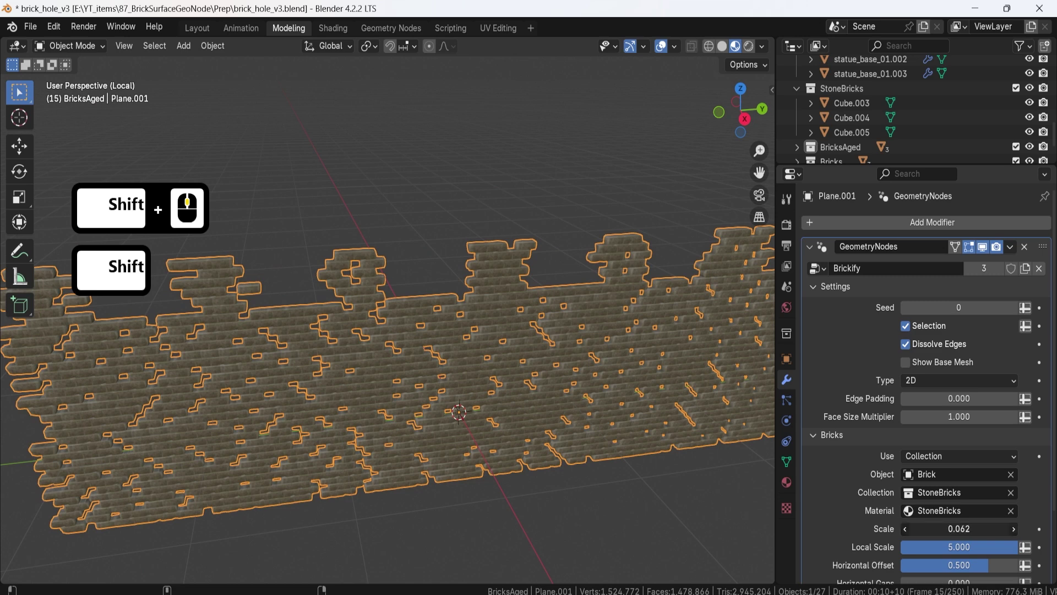
pyautogui.keyDown('shift'); pyautogui.moveTo(938, 528); pyautogui.dragTo(958, 528); pyautogui.keyUp('shift')
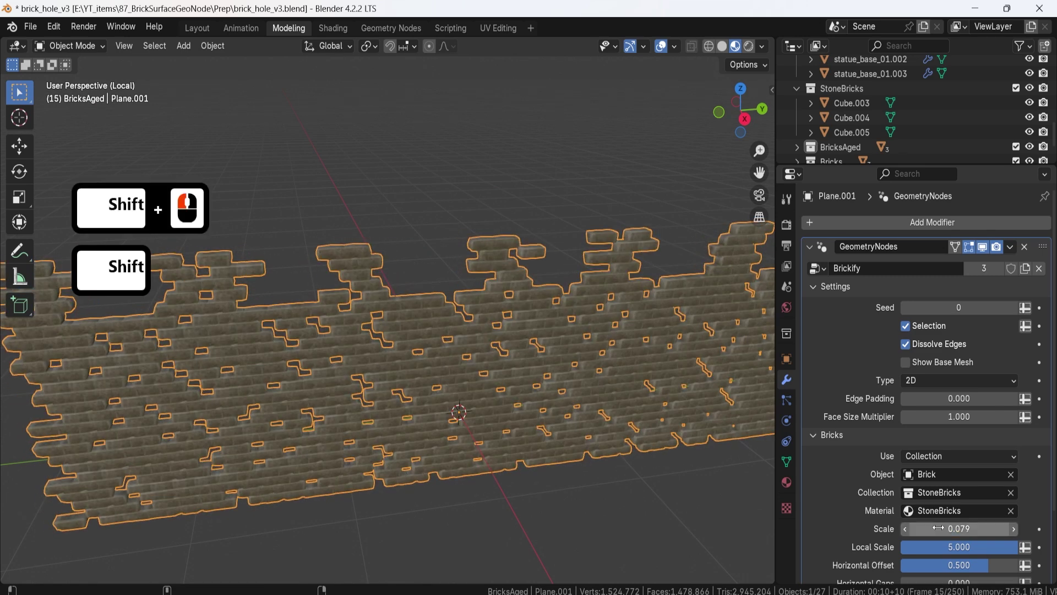
# - Try a Horizontal Offset of 0.295 on the wall's bricks and restore it to 0.5
pyautogui.scroll(-2, 913, 523)
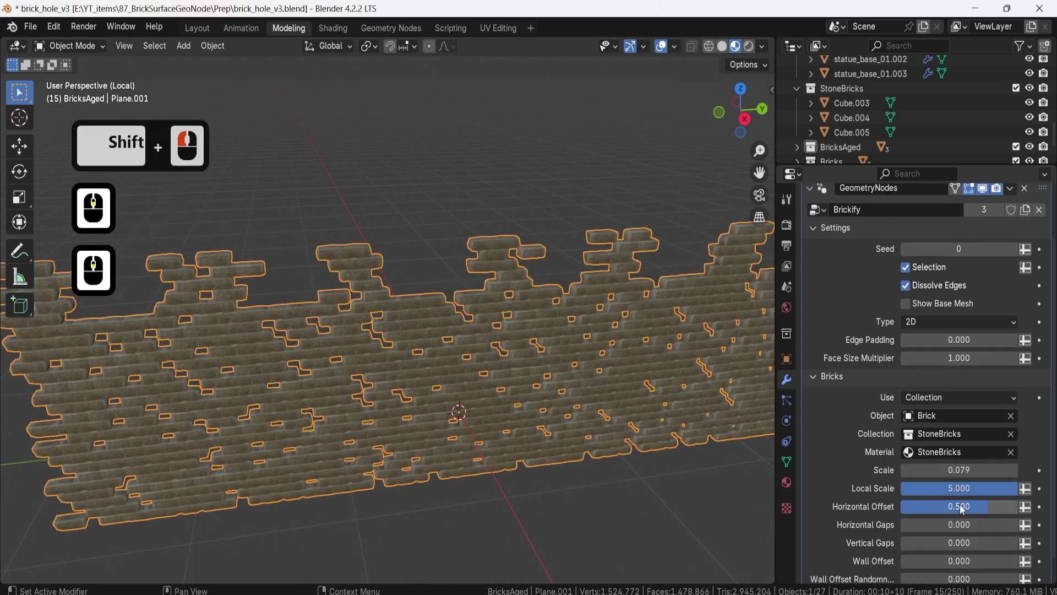
pyautogui.moveTo(960, 504)
pyautogui.mouseDown()
pyautogui.moveTo(983, 504)
pyautogui.moveTo(949, 504)
pyautogui.mouseUp()
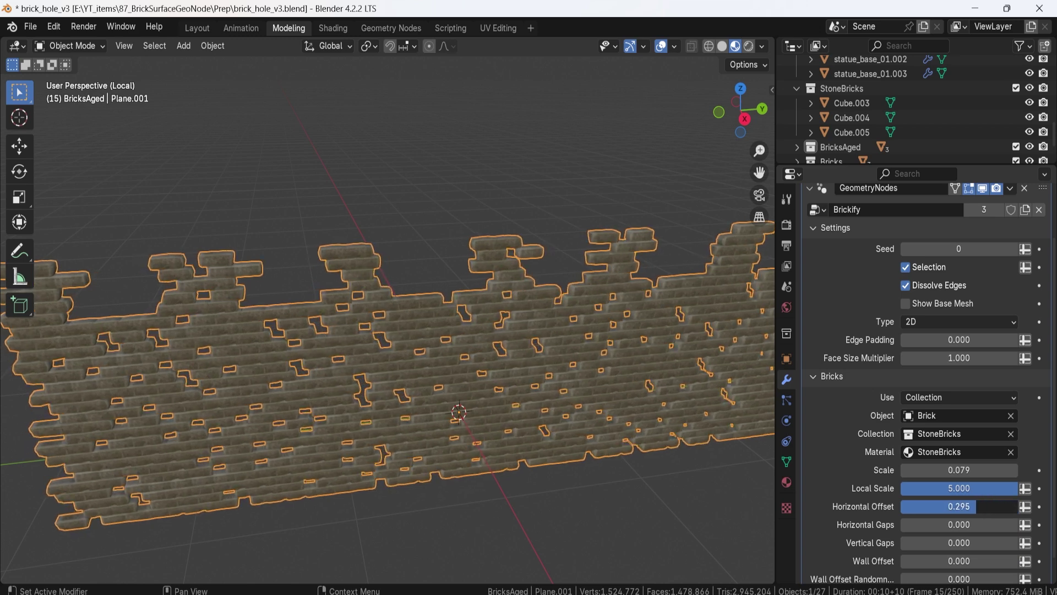
pyautogui.doubleClick(983, 506)
pyautogui.write('.5')
pyautogui.press('Return')
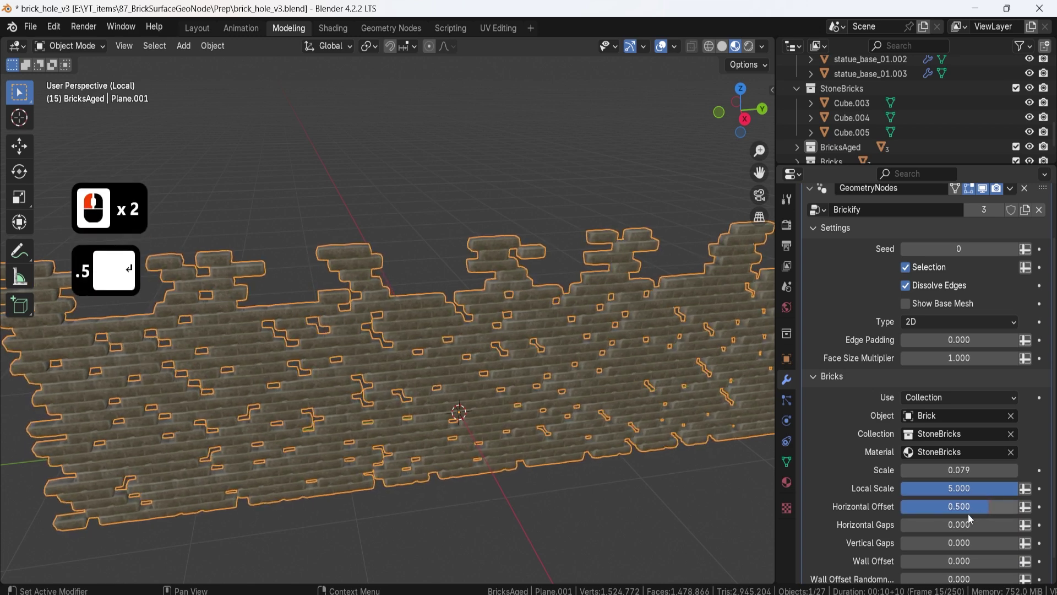
# - Fine-tune the wall's brick Scale in Brickify to 0.080
pyautogui.moveTo(515, 393); pyautogui.dragTo(499, 381, button='middle')
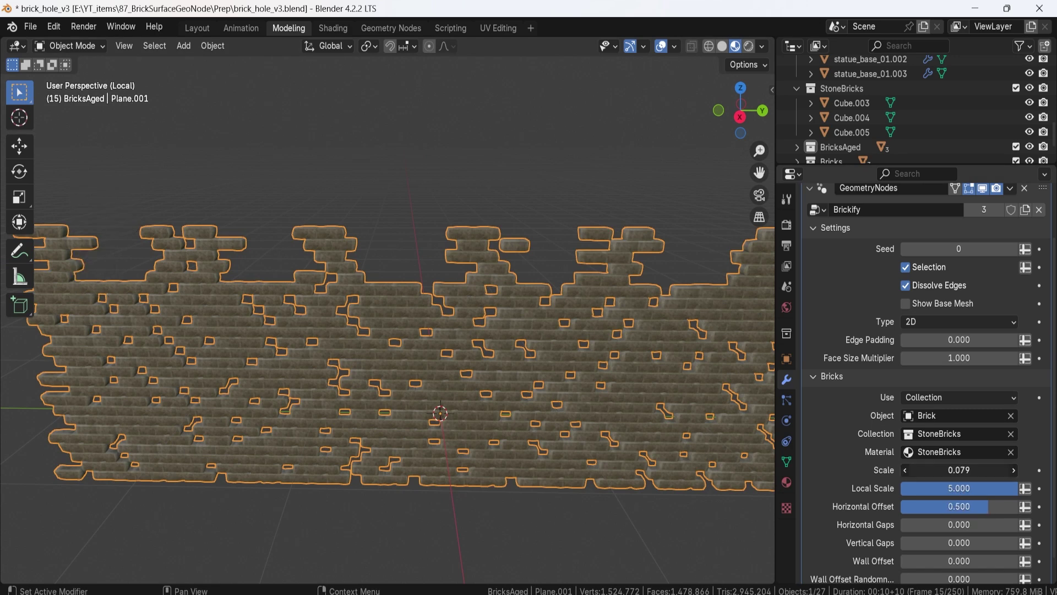
pyautogui.moveTo(959, 470)
pyautogui.mouseDown()
pyautogui.moveTo(970, 470)
pyautogui.moveTo(927, 471)
pyautogui.moveTo(959, 470)
pyautogui.mouseUp()
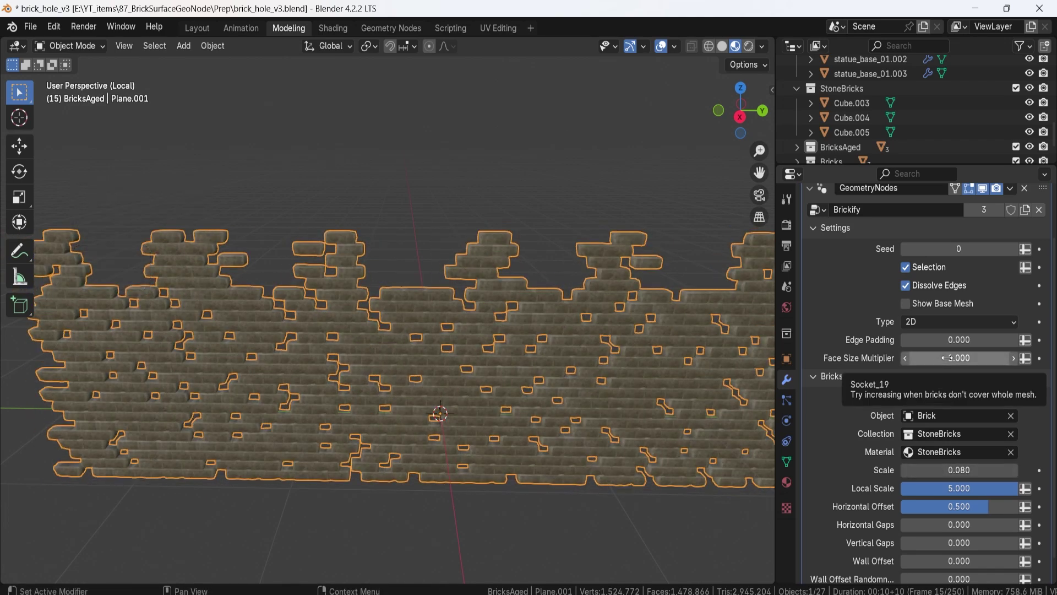
# - Set the Brickify Face Size Multiplier to 1.180 and the Edge Padding to 0.028
pyautogui.moveTo(959, 358); pyautogui.dragTo(973, 358)
pyautogui.moveTo(441, 259); pyautogui.dragTo(556, 330, button='middle')
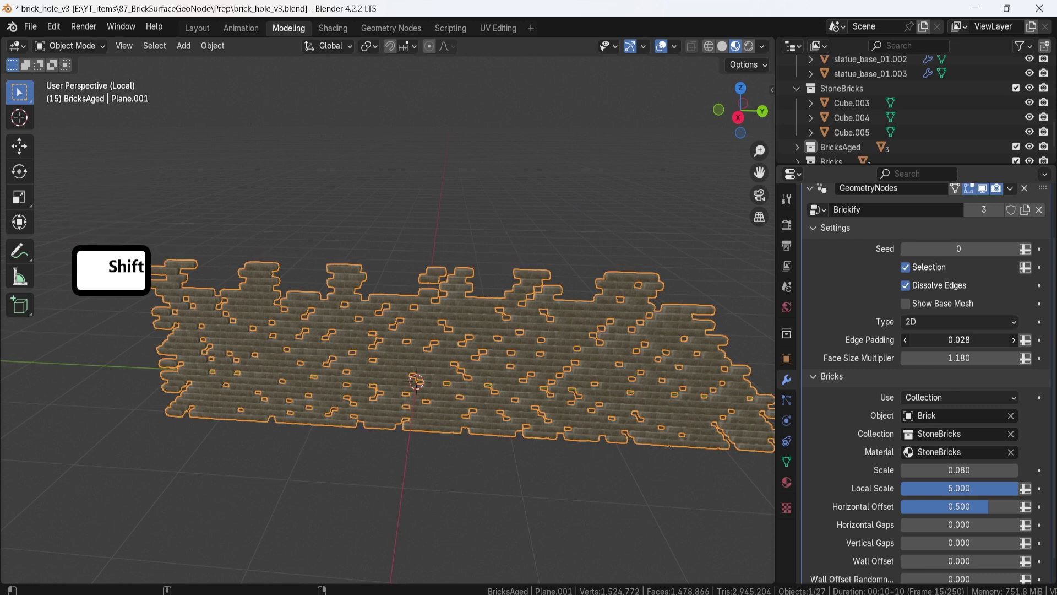
pyautogui.moveTo(457, 380)
pyautogui.mouseDown(button='middle')
pyautogui.moveTo(507, 375)
pyautogui.moveTo(477, 387)
pyautogui.mouseUp(button='middle')
pyautogui.scroll(2, 508, 375)
pyautogui.click(541, 400)
pyautogui.click(490, 385)
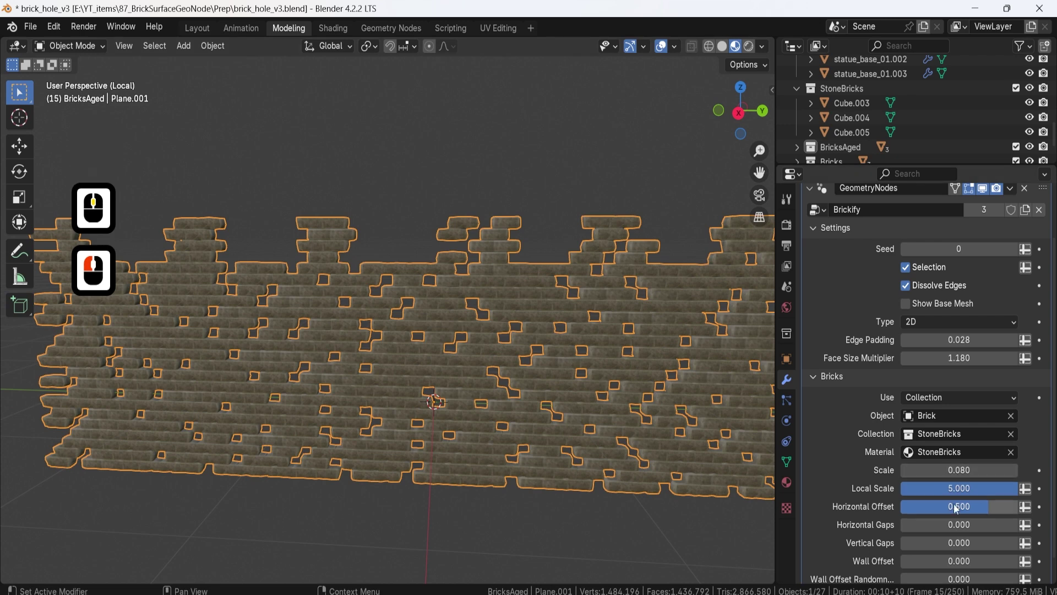
# - Try Horizontal Offset values of 0.388 and 0.109 on the stone wall's brick rows
pyautogui.scroll(-2, 956, 510)
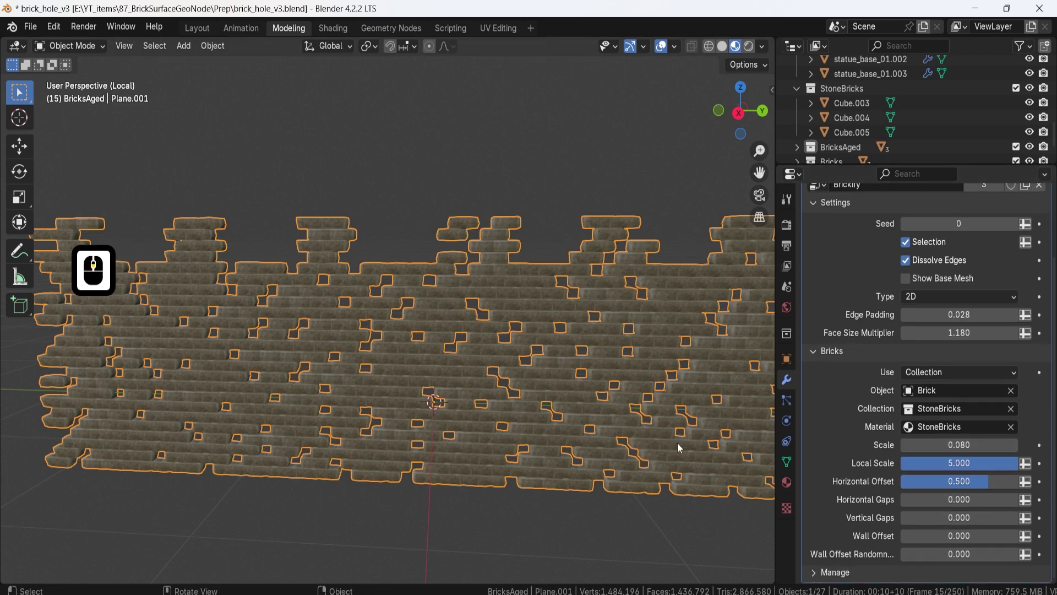
pyautogui.moveTo(527, 361); pyautogui.dragTo(548, 357, button='middle')
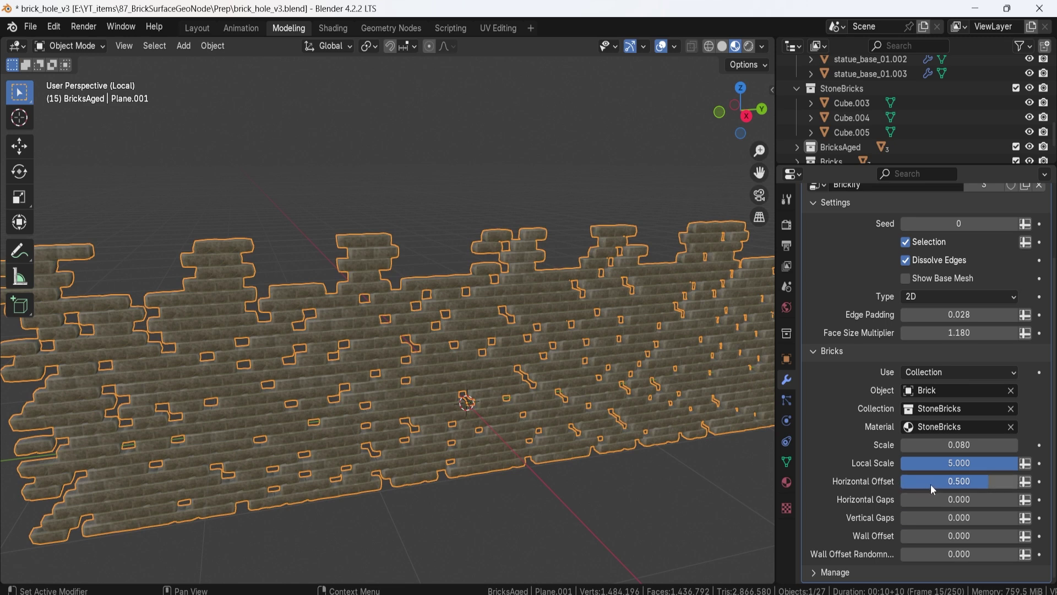
pyautogui.moveTo(937, 484); pyautogui.dragTo(930, 484)
pyautogui.scroll(2, 402, 310)
pyautogui.moveTo(402, 310); pyautogui.dragTo(375, 310, button='middle')
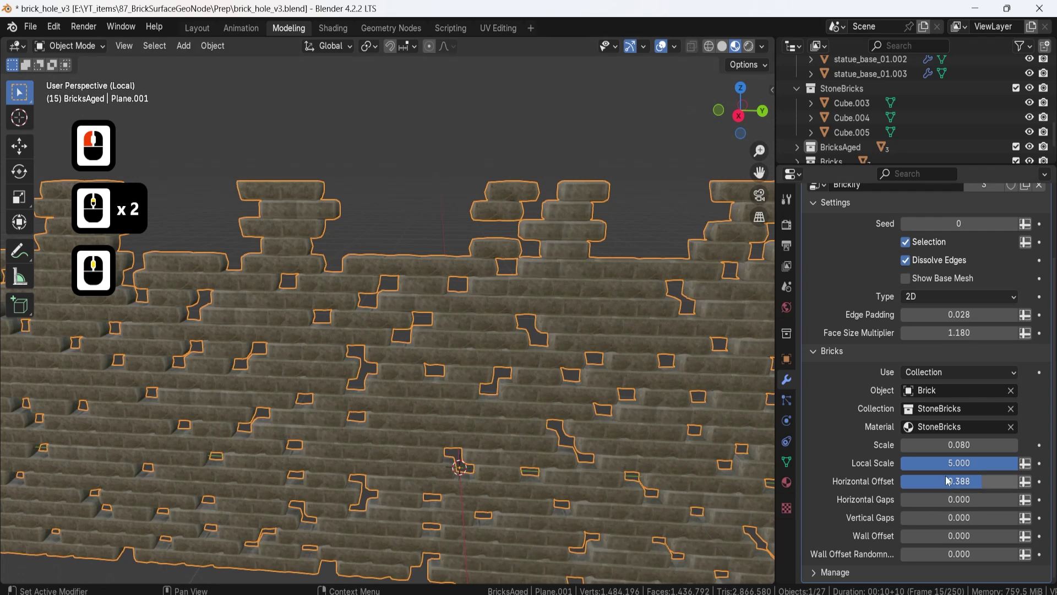
pyautogui.moveTo(973, 481)
pyautogui.mouseDown()
pyautogui.moveTo(950, 482)
pyautogui.moveTo(967, 481)
pyautogui.mouseUp()
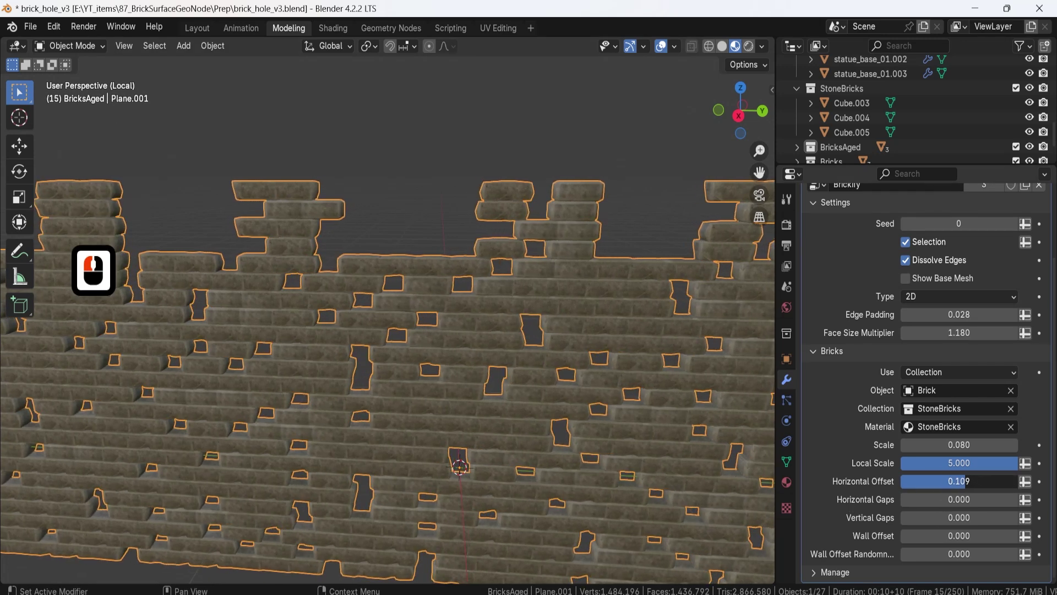
# - Inspect the wall with a Horizontal Offset of 0 and return the offset to 0.5
pyautogui.click(967, 482)
pyautogui.write('0')
pyautogui.press('Return')
pyautogui.moveTo(561, 349); pyautogui.dragTo(642, 386, button='middle')
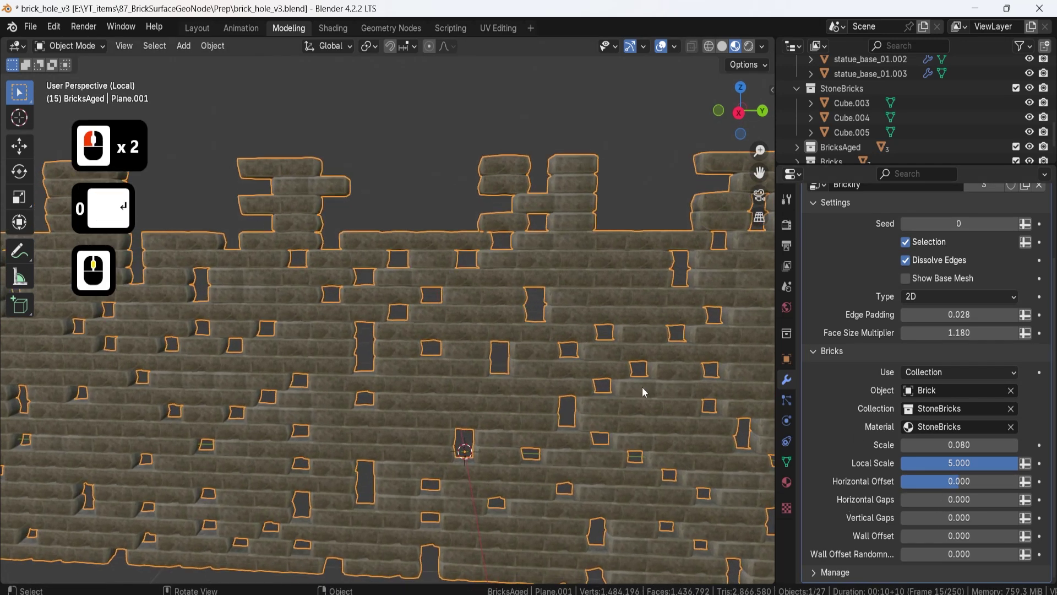
pyautogui.doubleClick(939, 487)
pyautogui.write('.5')
pyautogui.press('Return')
pyautogui.moveTo(638, 342); pyautogui.dragTo(560, 369, button='middle')
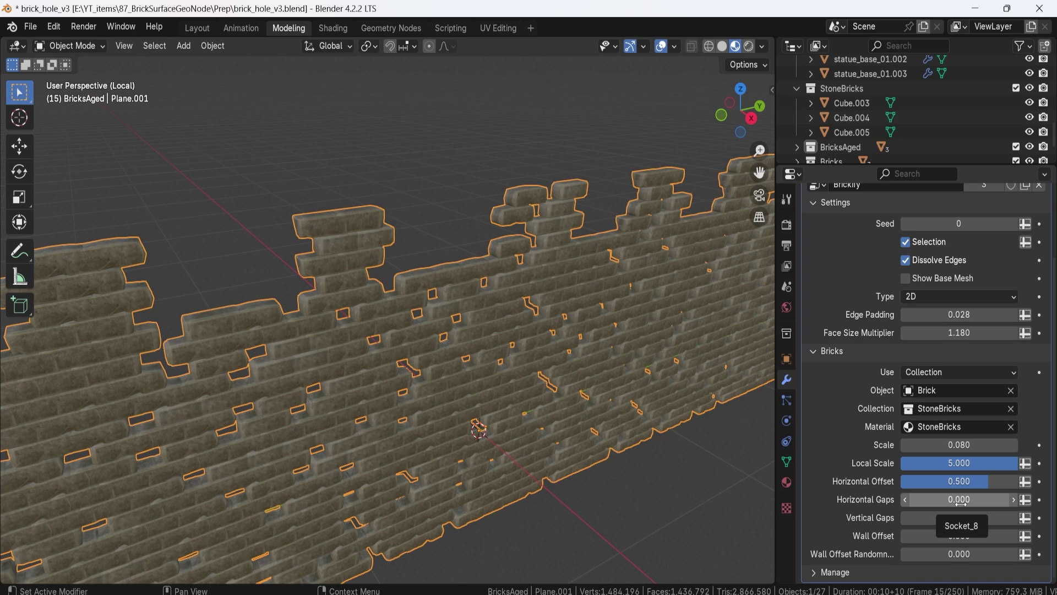
# - Try Horizontal Gaps of 0.040, reset the gaps to 0 and change the Brickify Type to 3D
pyautogui.moveTo(961, 502); pyautogui.dragTo(986, 502)
pyautogui.moveTo(579, 325); pyautogui.dragTo(410, 322, button='middle')
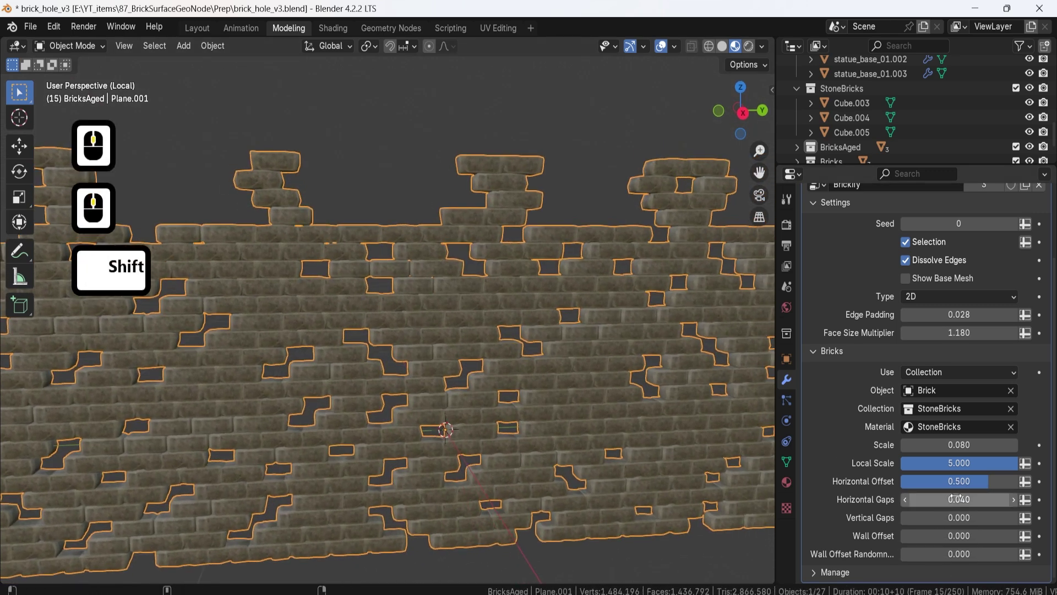
pyautogui.keyDown('shift'); pyautogui.moveTo(961, 499); pyautogui.dragTo(970, 499); pyautogui.keyUp('shift')
pyautogui.moveTo(454, 354); pyautogui.dragTo(444, 292, button='middle')
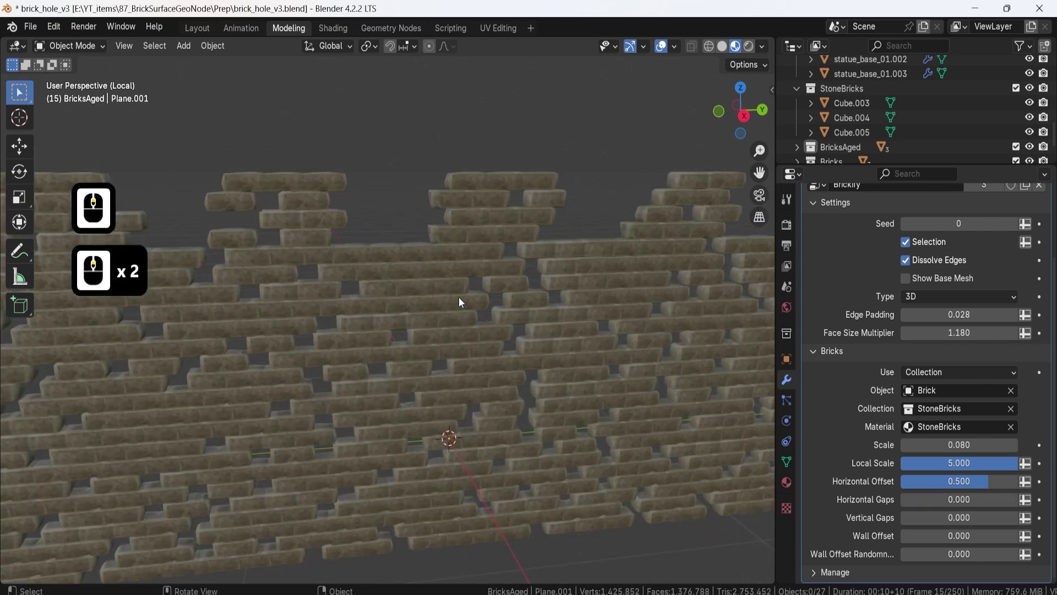
pyautogui.moveTo(458, 297); pyautogui.dragTo(467, 283, button='middle')
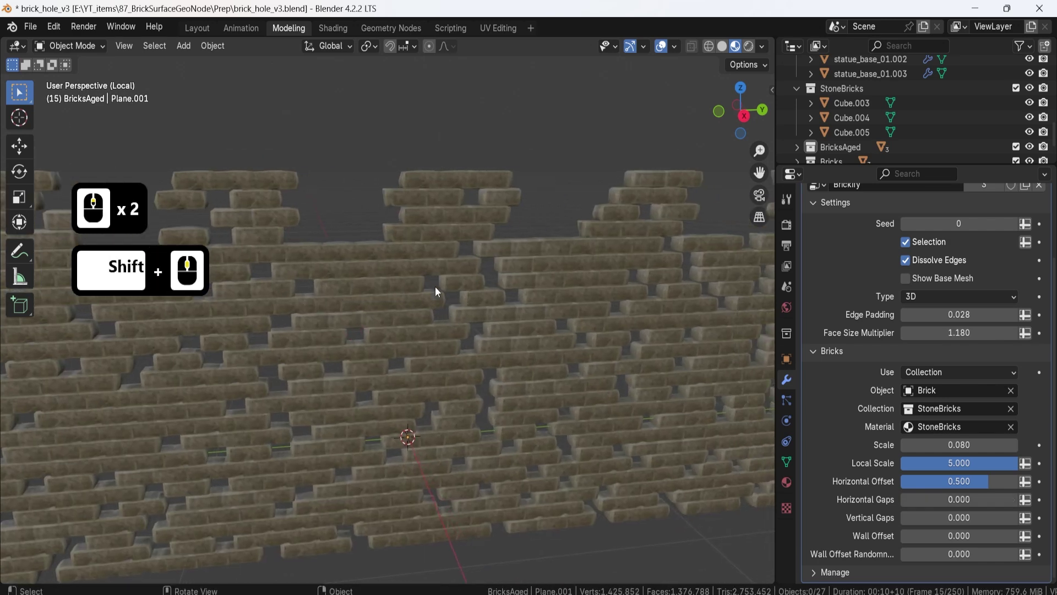
# - Try Horizontal Gaps of 0.021 between the bricks and view the wall from the other side
pyautogui.keyDown('shift'); pyautogui.moveTo(953, 500); pyautogui.dragTo(921, 493); pyautogui.keyUp('shift')
pyautogui.scroll(-2, 547, 382)
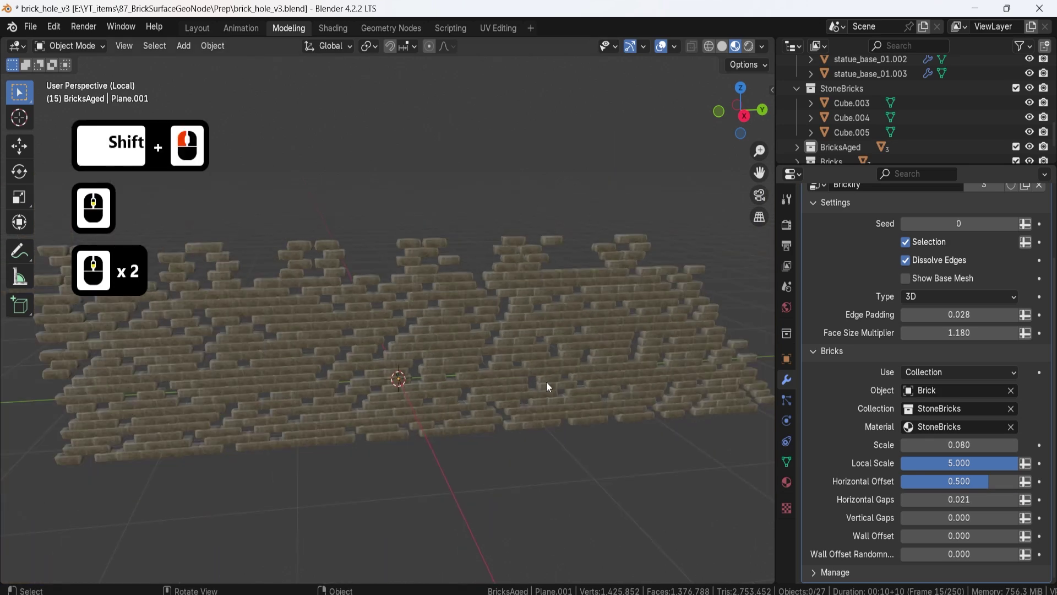
pyautogui.moveTo(546, 382); pyautogui.dragTo(429, 325, button='middle')
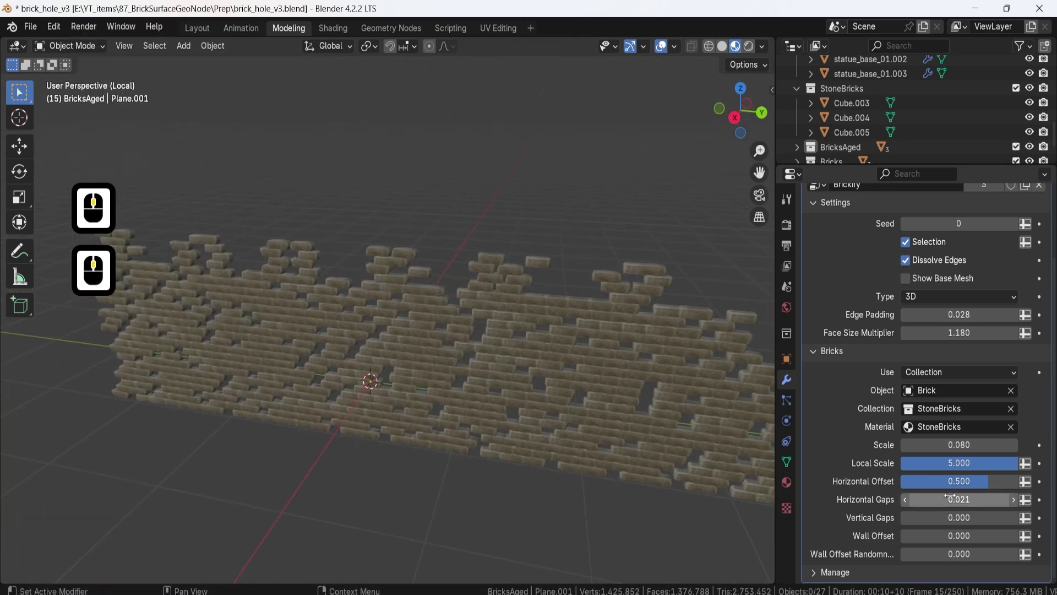
# - Set the Brickify Horizontal Gaps to -0.1 and inspect the closed-up bricks
pyautogui.moveTo(936, 499); pyautogui.dragTo(926, 500)
pyautogui.doubleClick(968, 500)
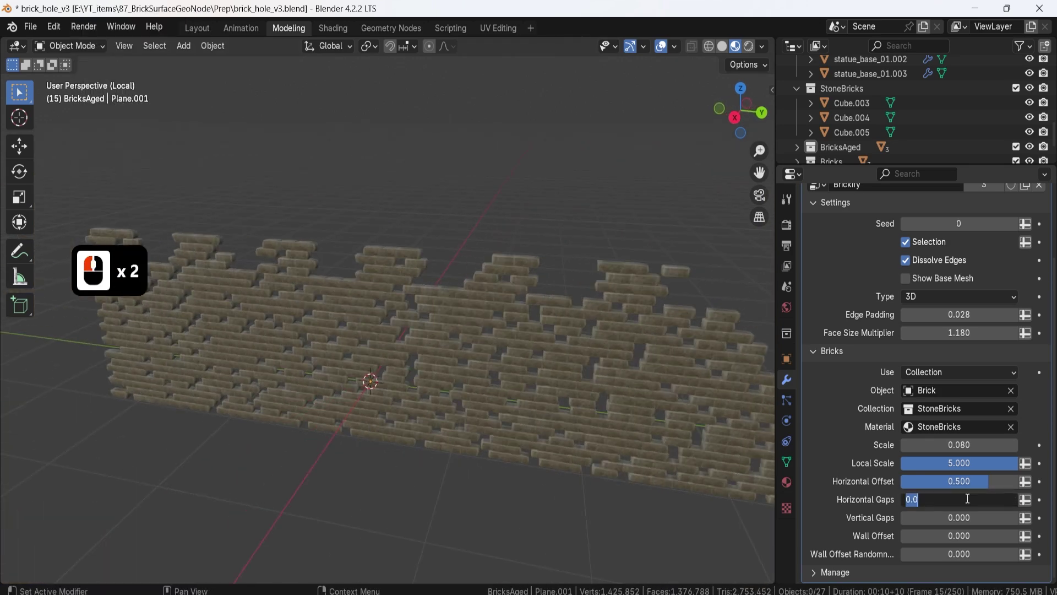
pyautogui.write('-0.')
pyautogui.write('1')
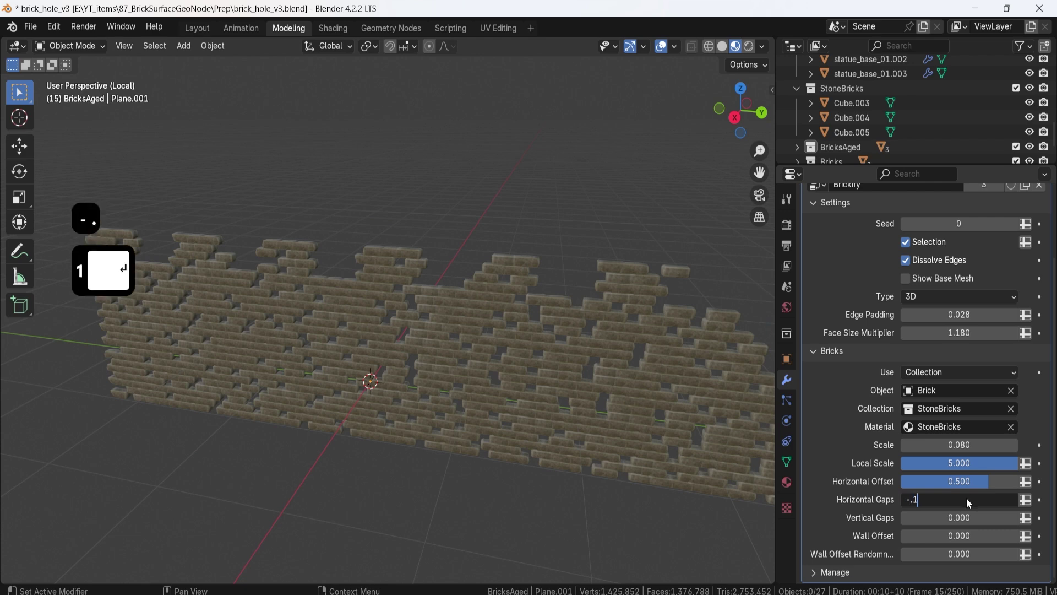
pyautogui.press('Return')
pyautogui.scroll(4, 501, 347)
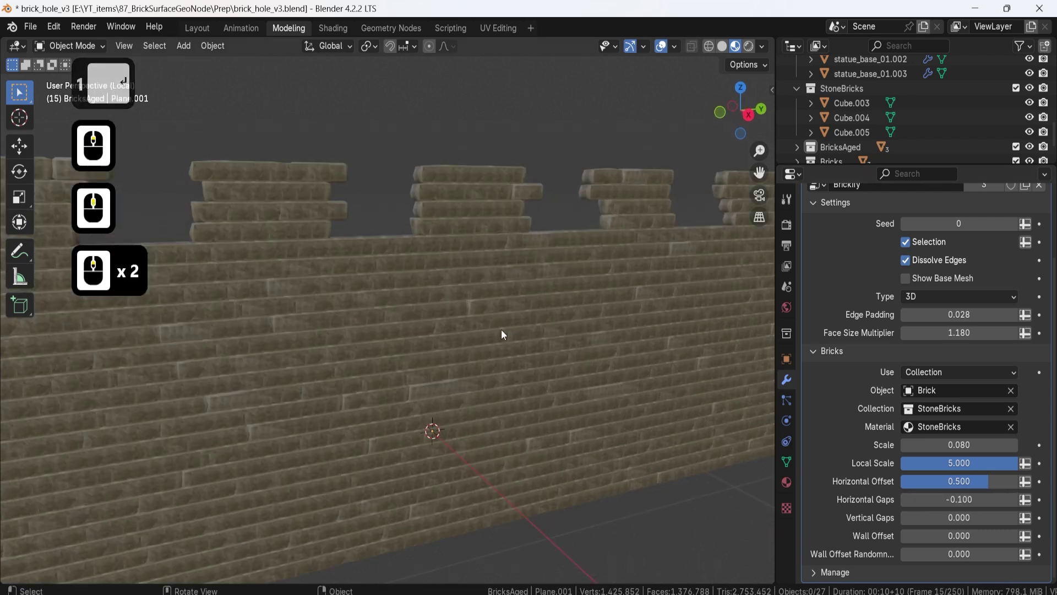
# - Adjust the Horizontal Gaps to -0.050 and select the wall again
pyautogui.keyDown('shift'); pyautogui.moveTo(961, 499); pyautogui.dragTo(995, 498); pyautogui.keyUp('shift')
pyautogui.scroll(-3, 480, 392)
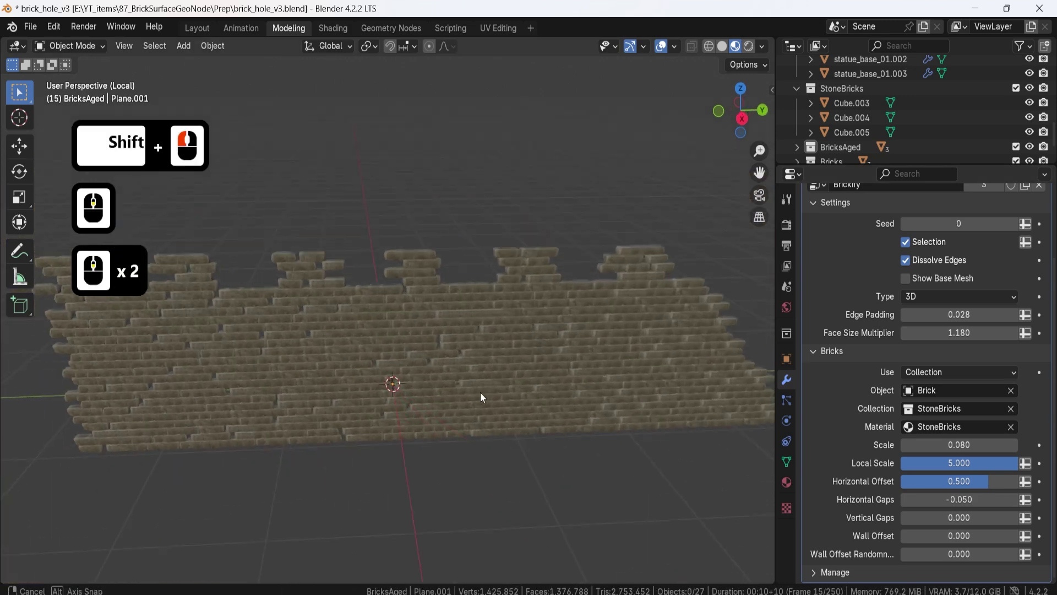
pyautogui.moveTo(481, 392); pyautogui.dragTo(523, 352, button='middle')
pyautogui.click(522, 354)
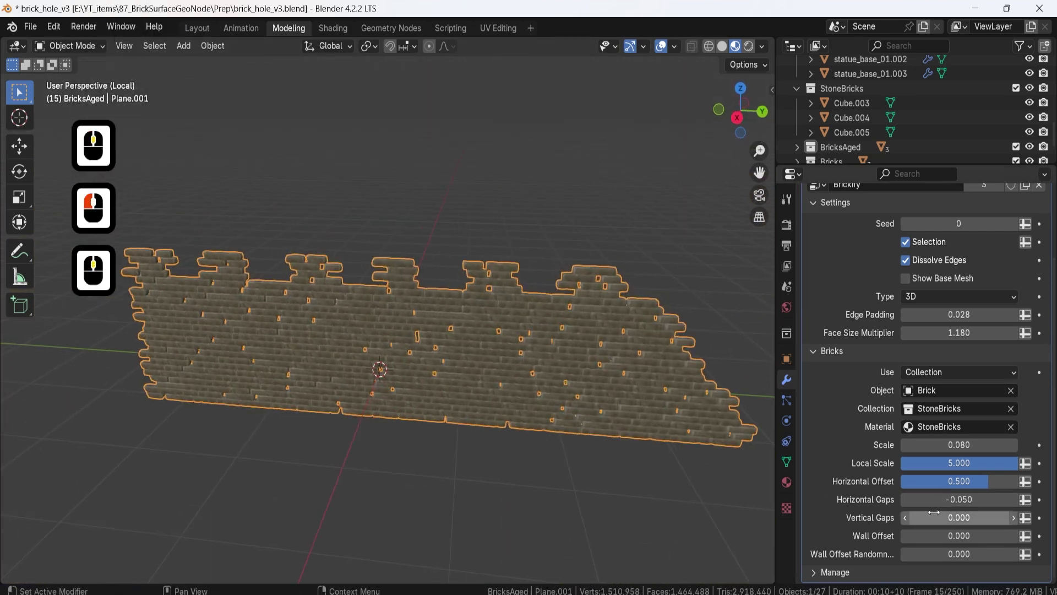
# - Increase the Brickify Vertical Gaps to 0.015 to separate the wall's brick rows
pyautogui.scroll(4, 507, 413)
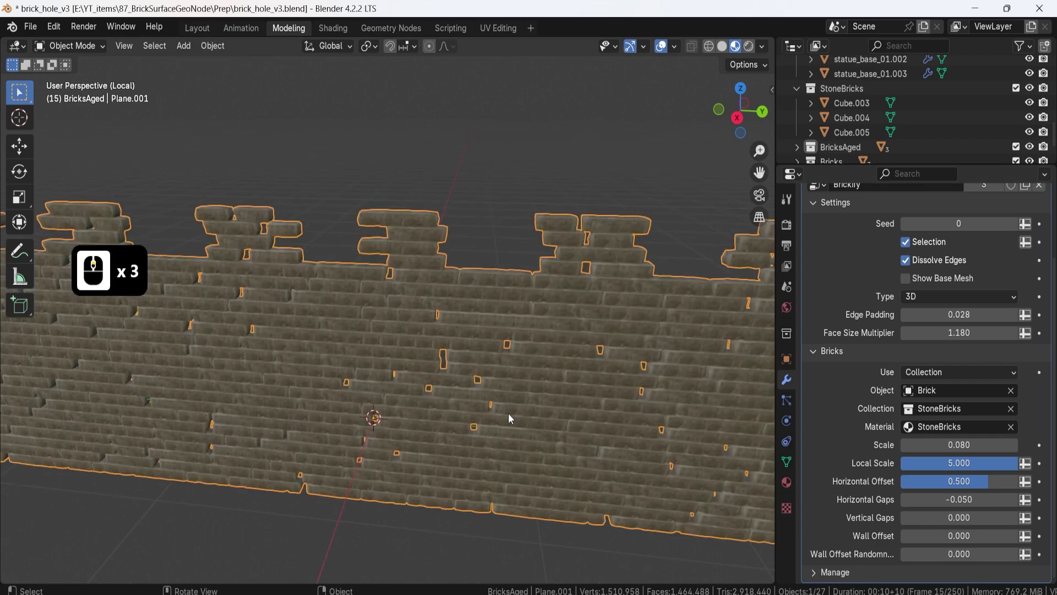
pyautogui.moveTo(509, 414); pyautogui.dragTo(566, 407, button='middle')
pyautogui.scroll(2, 566, 407)
pyautogui.keyDown('shift'); pyautogui.moveTo(951, 517); pyautogui.dragTo(964, 517); pyautogui.keyUp('shift')
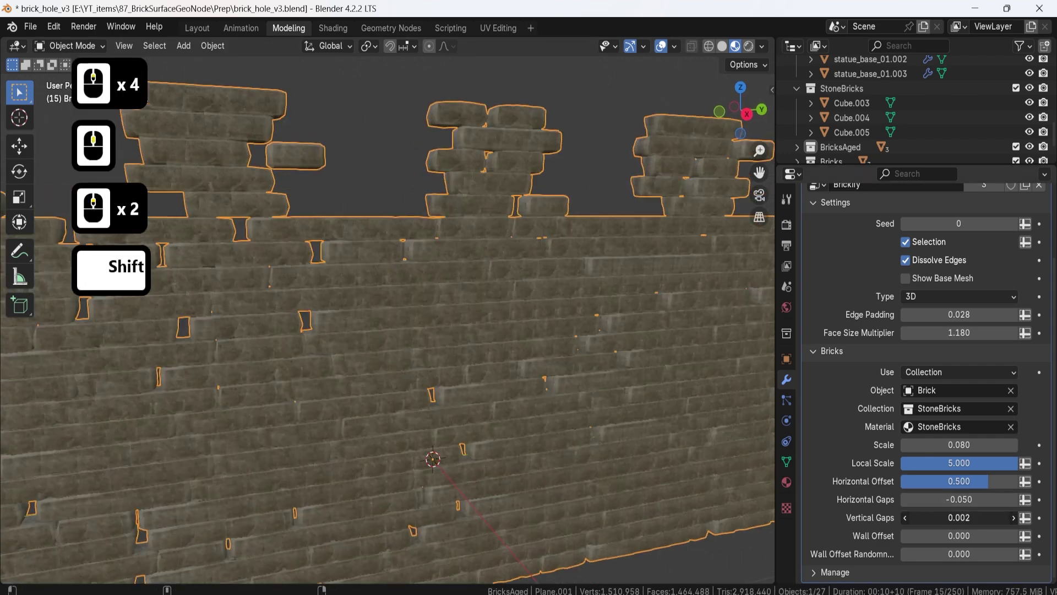
pyautogui.keyDown('shift'); pyautogui.moveTo(99, 171); pyautogui.dragTo(115, 160, button='middle'); pyautogui.keyUp('shift')
pyautogui.scroll(-3, 138, 171)
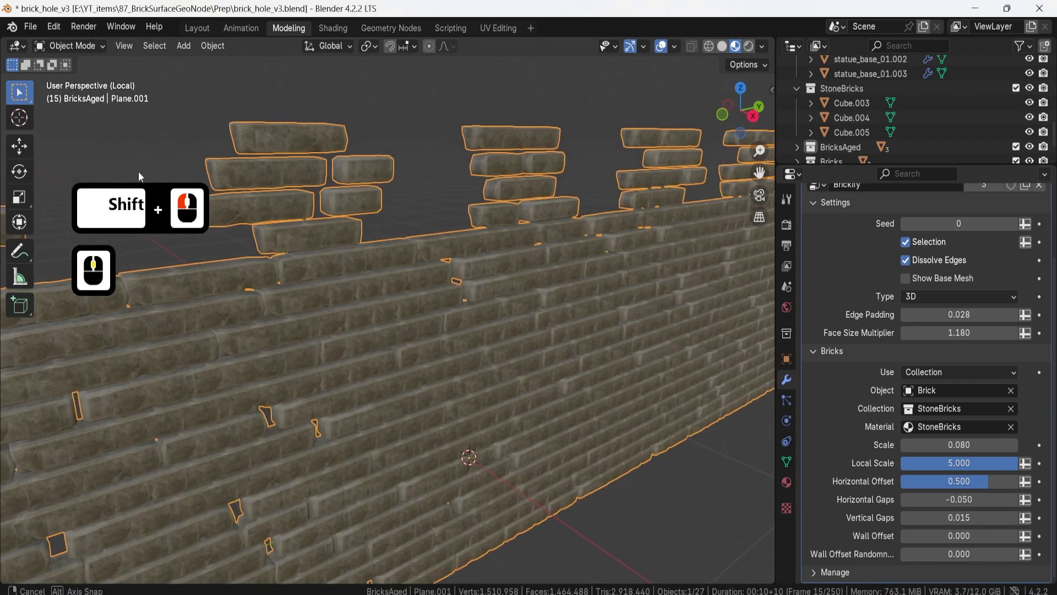
# - Reduce the Vertical Gaps to 0.009 and inspect the wall's brick rows
pyautogui.scroll(4, 371, 269)
pyautogui.keyDown('shift'); pyautogui.moveTo(957, 518); pyautogui.dragTo(952, 517); pyautogui.keyUp('shift')
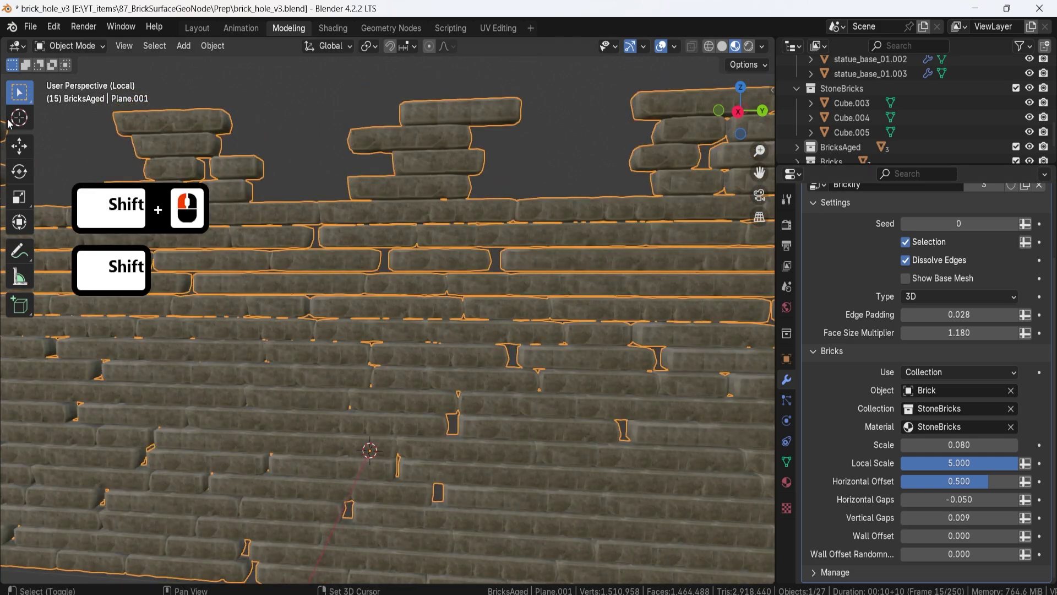
pyautogui.scroll(-3, 264, 269)
pyautogui.moveTo(264, 268); pyautogui.dragTo(529, 348, button='middle')
pyautogui.scroll(3, 490, 340)
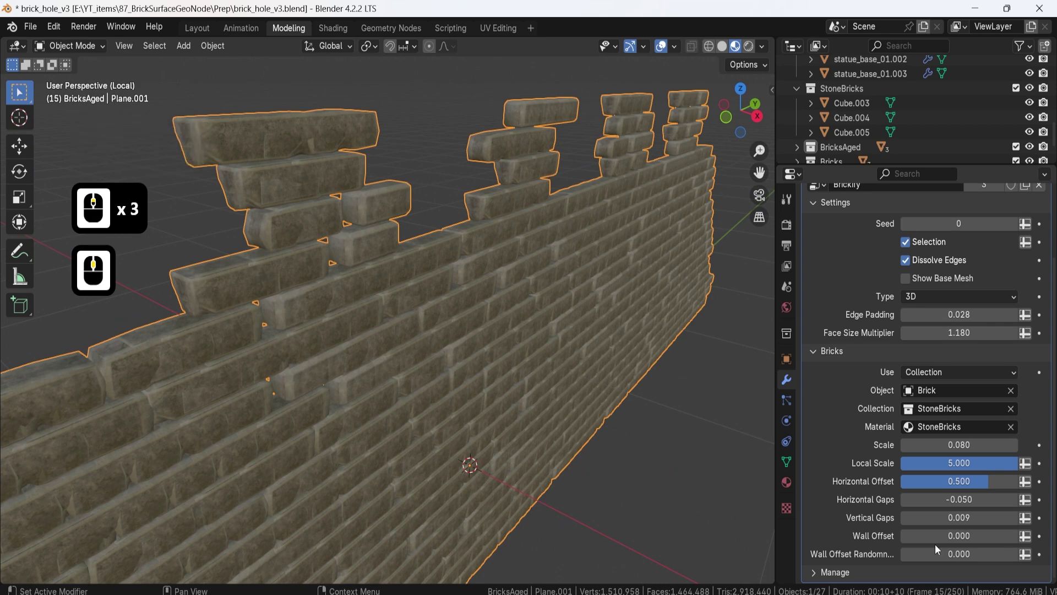
pyautogui.scroll(-3, 545, 366)
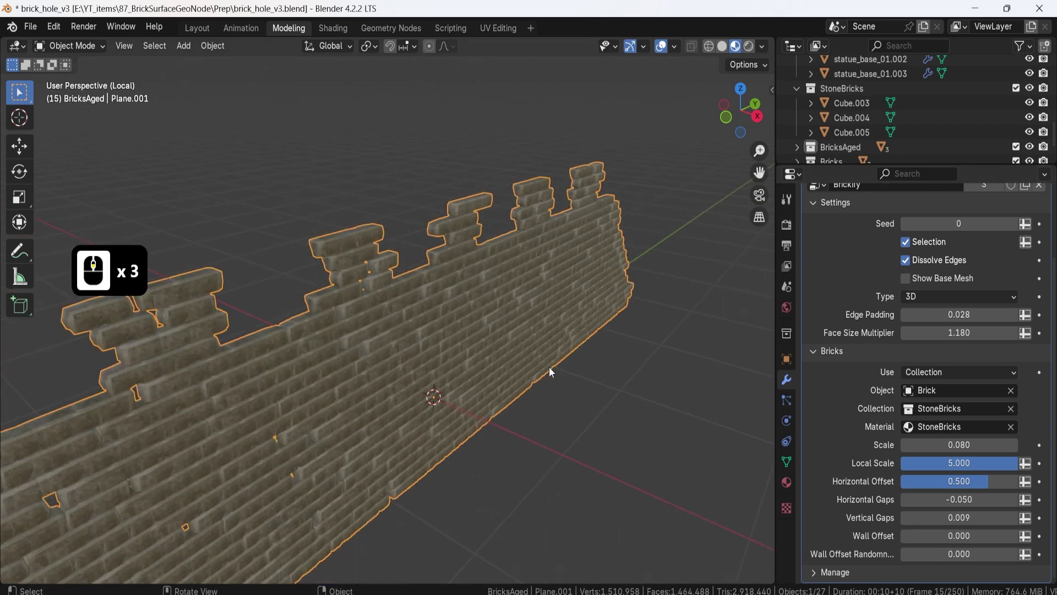
# - Try an increased Brickify Wall Offset on the battlemented wall and undo it
pyautogui.moveTo(546, 366); pyautogui.dragTo(468, 307, button='middle')
pyautogui.moveTo(937, 536); pyautogui.dragTo(991, 536)
pyautogui.hotkey('ctrl', 'z')
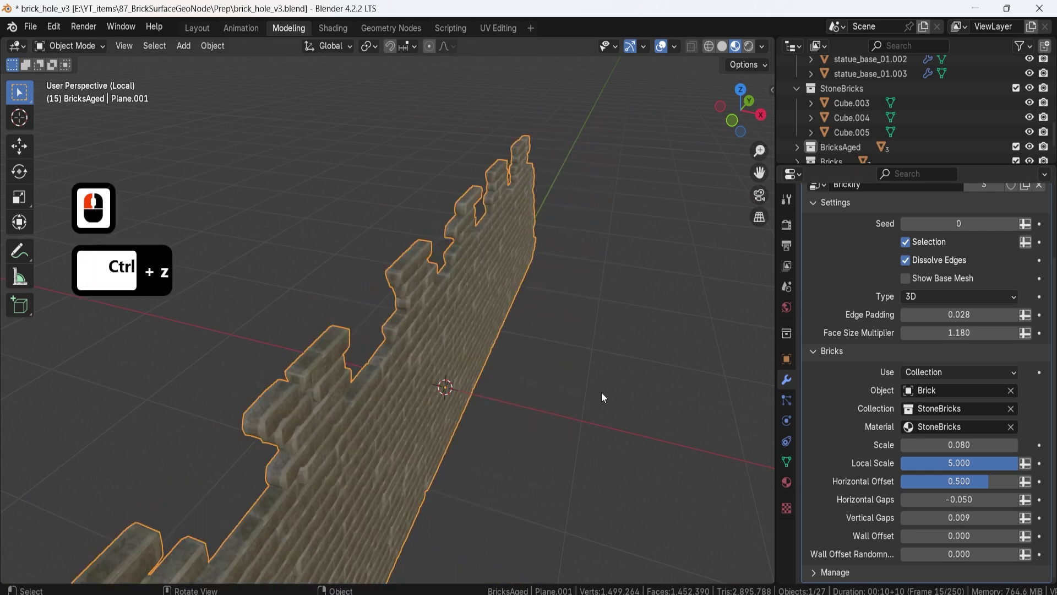
# - Set the Brickify Wall Offset Randomness to 0.033 to push the wall's bricks in and out unevenly
pyautogui.press('shift')
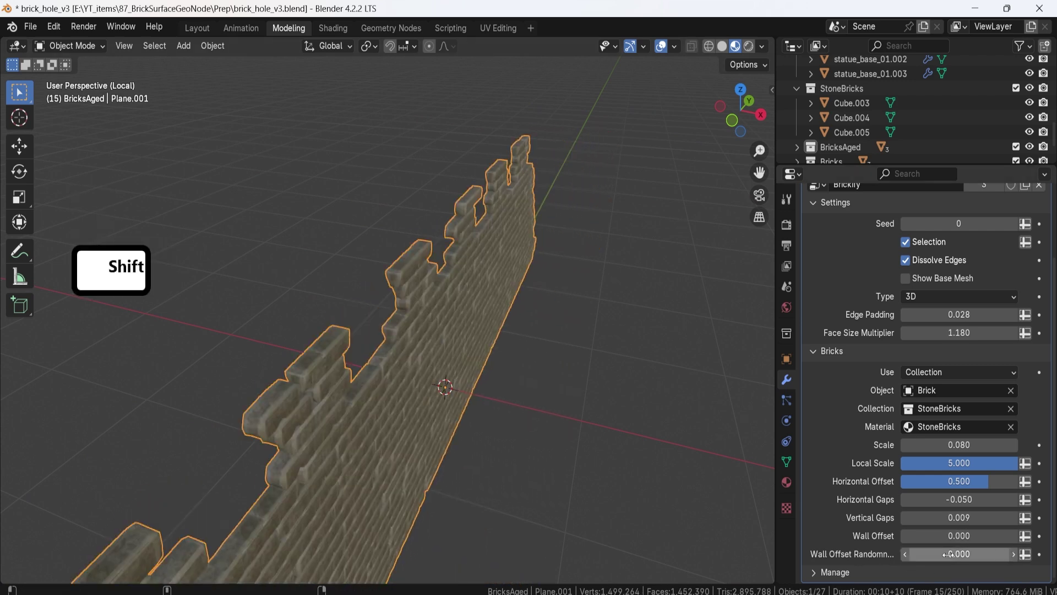
pyautogui.keyDown('shift'); pyautogui.moveTo(960, 554); pyautogui.dragTo(970, 554); pyautogui.keyUp('shift')
pyautogui.moveTo(559, 386); pyautogui.dragTo(447, 197, button='middle')
pyautogui.moveTo(404, 339); pyautogui.dragTo(891, 505, button='middle')
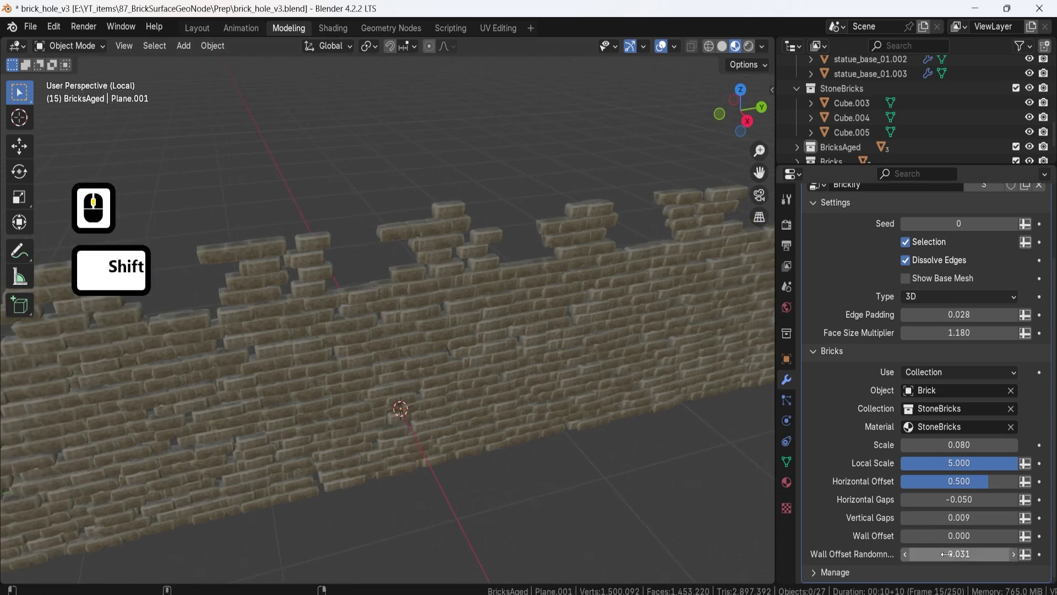
pyautogui.keyDown('shift'); pyautogui.moveTo(959, 554); pyautogui.dragTo(964, 554); pyautogui.keyUp('shift')
pyautogui.moveTo(430, 247); pyautogui.dragTo(897, 342, button='middle')
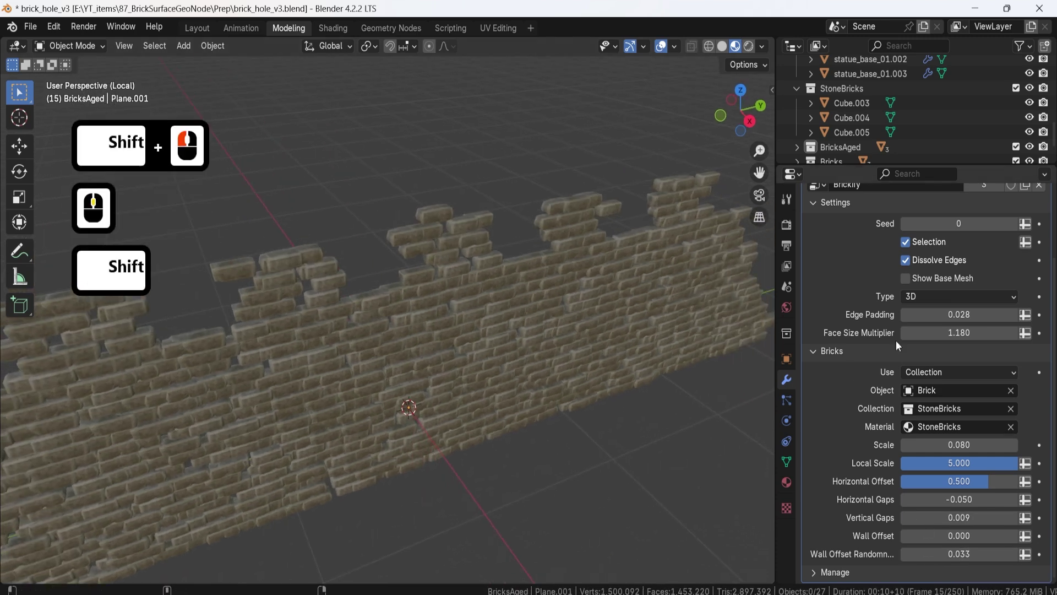
# - Reduce the Brickify Edge Padding to 0.022 and select the wall again
pyautogui.keyDown('shift'); pyautogui.moveTo(959, 315); pyautogui.dragTo(946, 315); pyautogui.keyUp('shift')
pyautogui.scroll(-1, 643, 323)
pyautogui.click(513, 371)
pyautogui.scroll(-2, 498, 378)
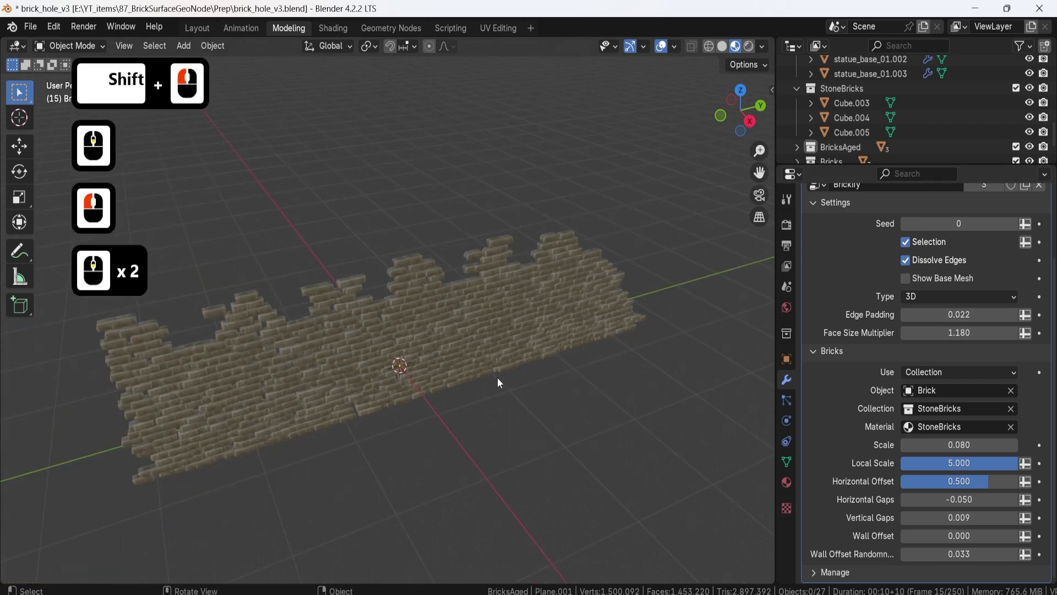
pyautogui.moveTo(497, 378); pyautogui.dragTo(533, 338, button='middle')
pyautogui.click(463, 339)
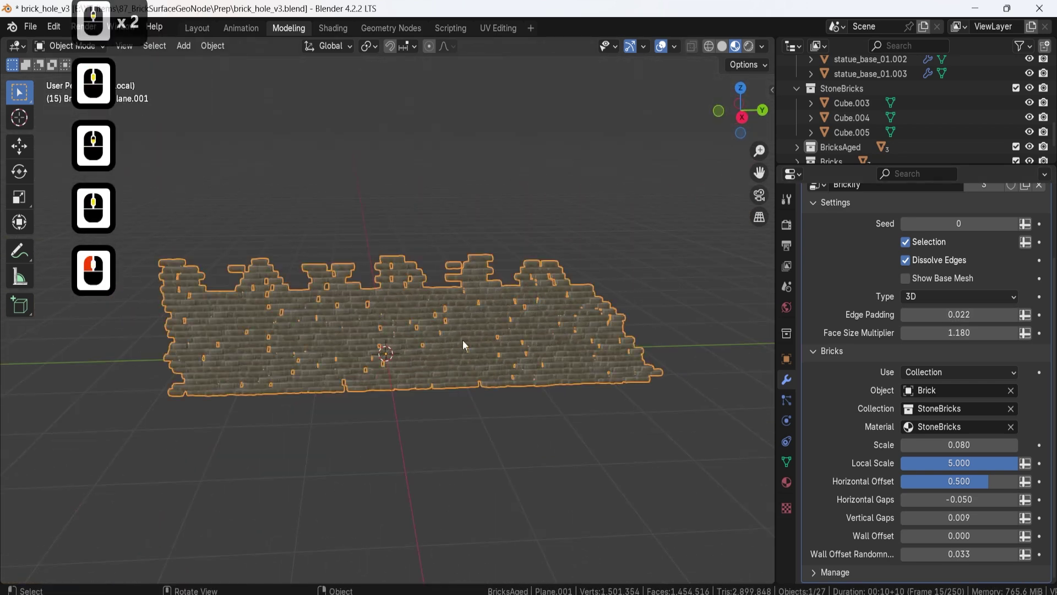
# - Duplicate the wall's entire mesh in Edit Mode and move the copy about -0.081 m along X
pyautogui.moveTo(463, 339); pyautogui.dragTo(535, 374, button='middle')
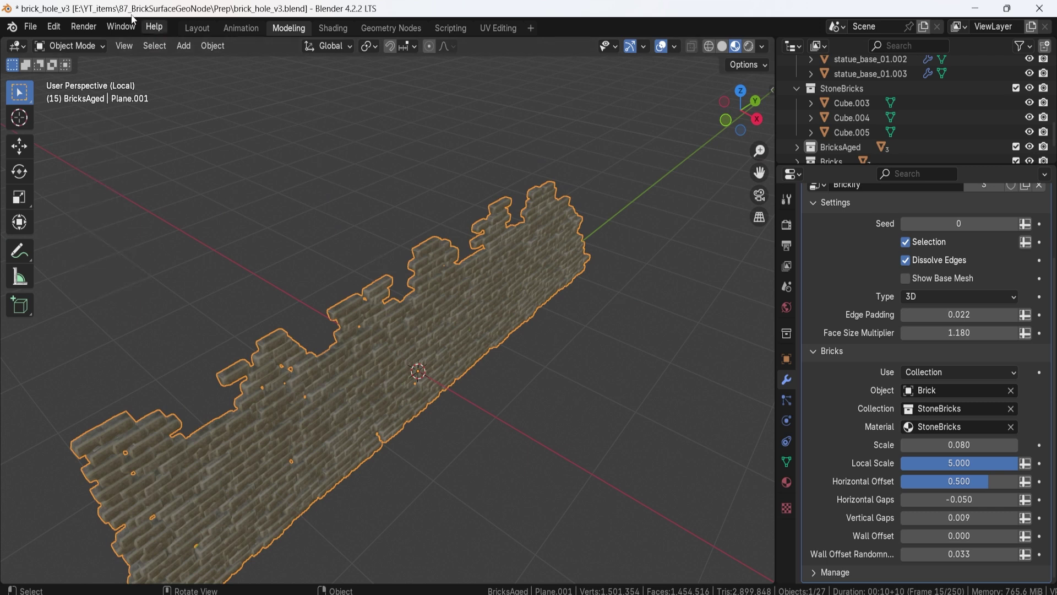
pyautogui.moveTo(391, 305); pyautogui.dragTo(400, 340, button='middle')
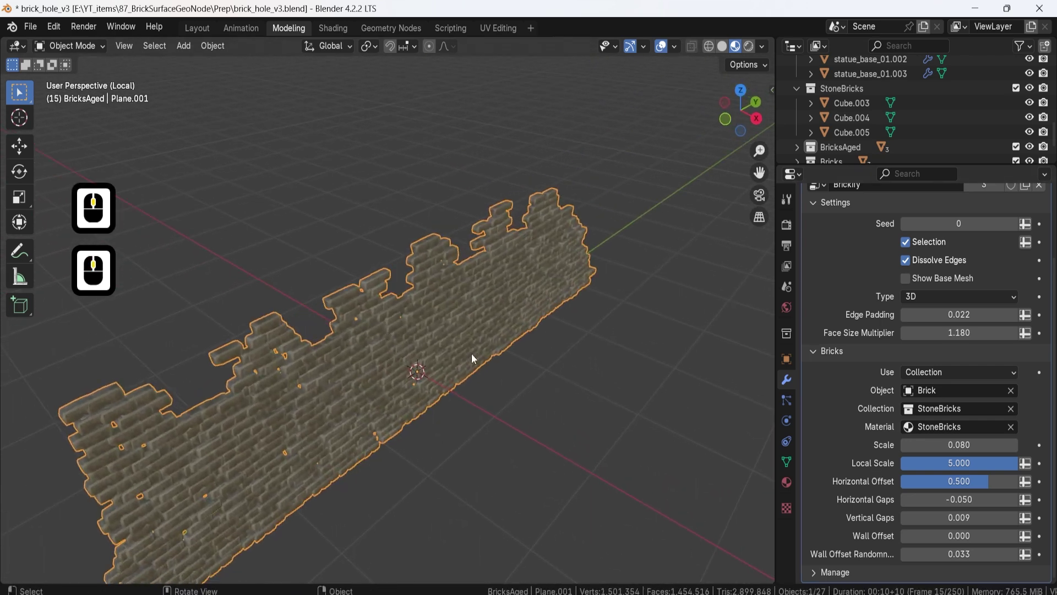
pyautogui.moveTo(472, 359); pyautogui.dragTo(496, 347, button='middle')
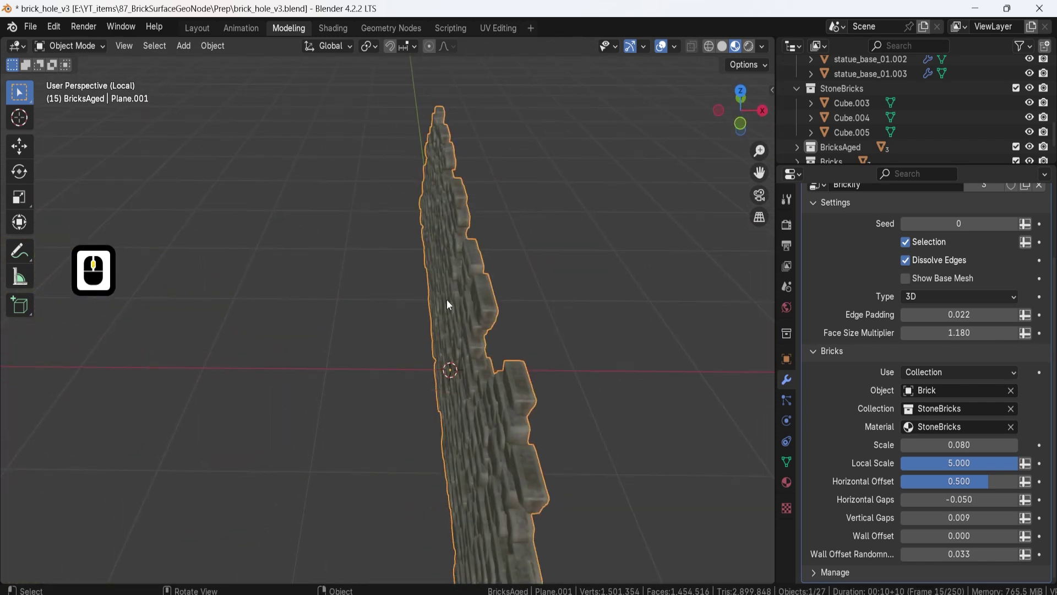
pyautogui.press('Tab')
pyautogui.press('a')
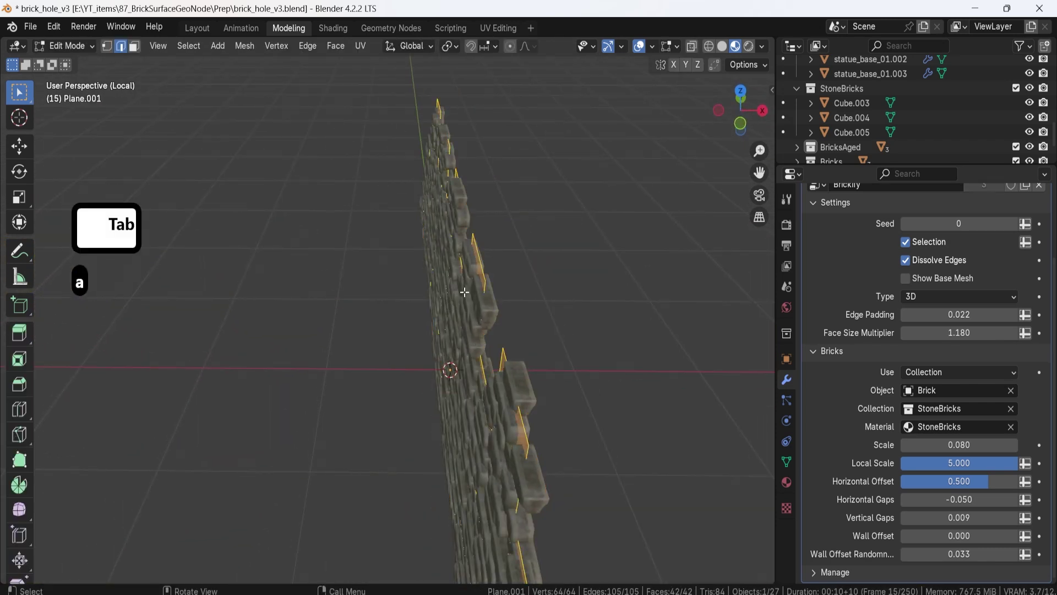
pyautogui.moveTo(465, 292); pyautogui.dragTo(459, 311, button='middle')
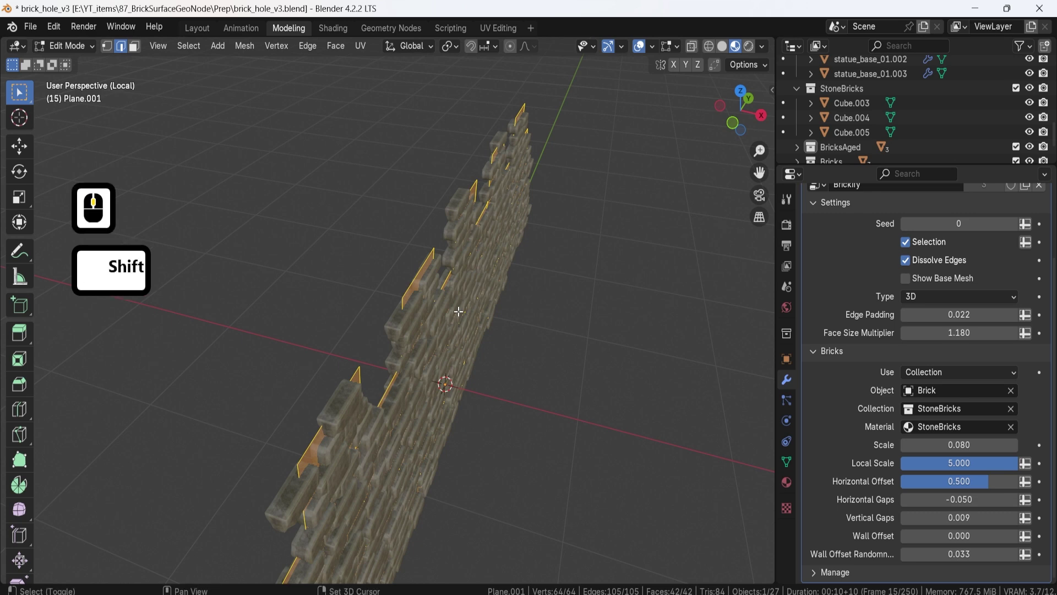
pyautogui.hotkey('shift', 'd')
pyautogui.press('Escape')
pyautogui.press('g')
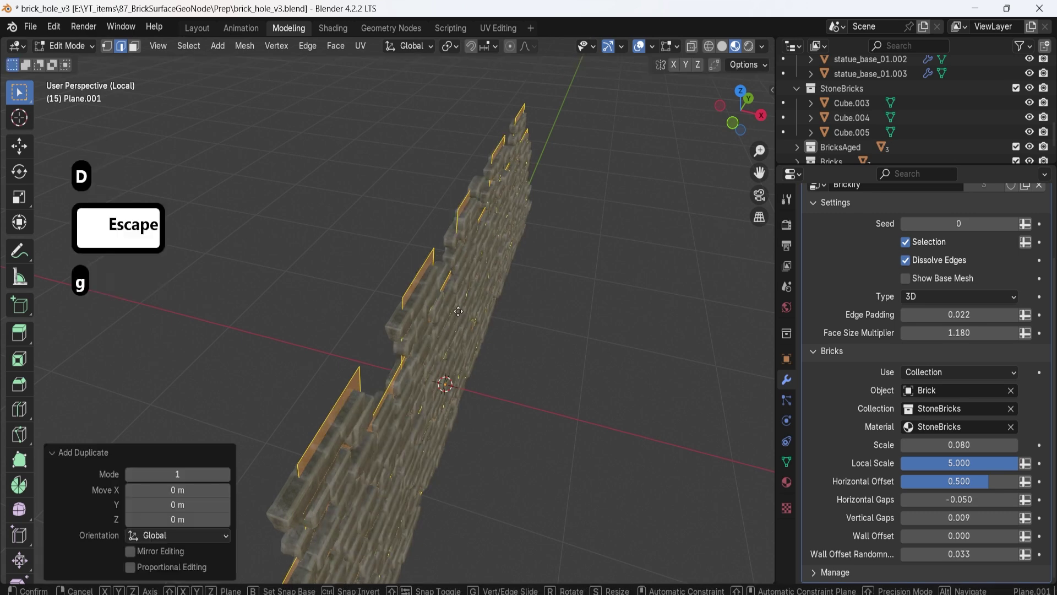
pyautogui.press('x')
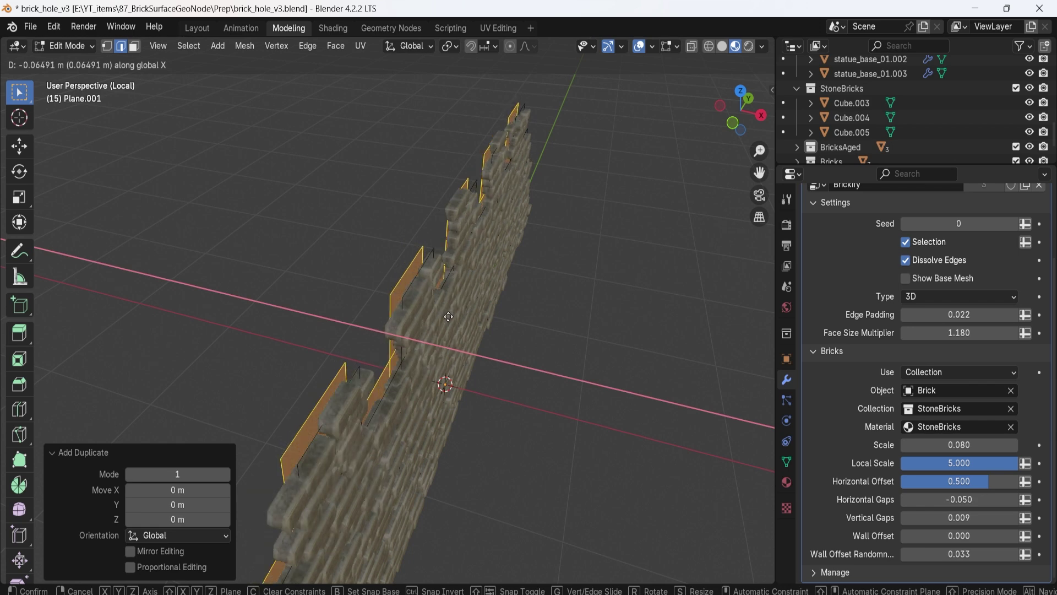
pyautogui.click(446, 317)
# - Select the top edges of the battlements on the duplicated wall layer in edge select mode
pyautogui.moveTo(409, 333); pyautogui.dragTo(504, 311, button='middle')
pyautogui.keyDown('shift'); pyautogui.moveTo(592, 306); pyautogui.dragTo(522, 301, button='middle'); pyautogui.keyUp('shift')
pyautogui.press('2')
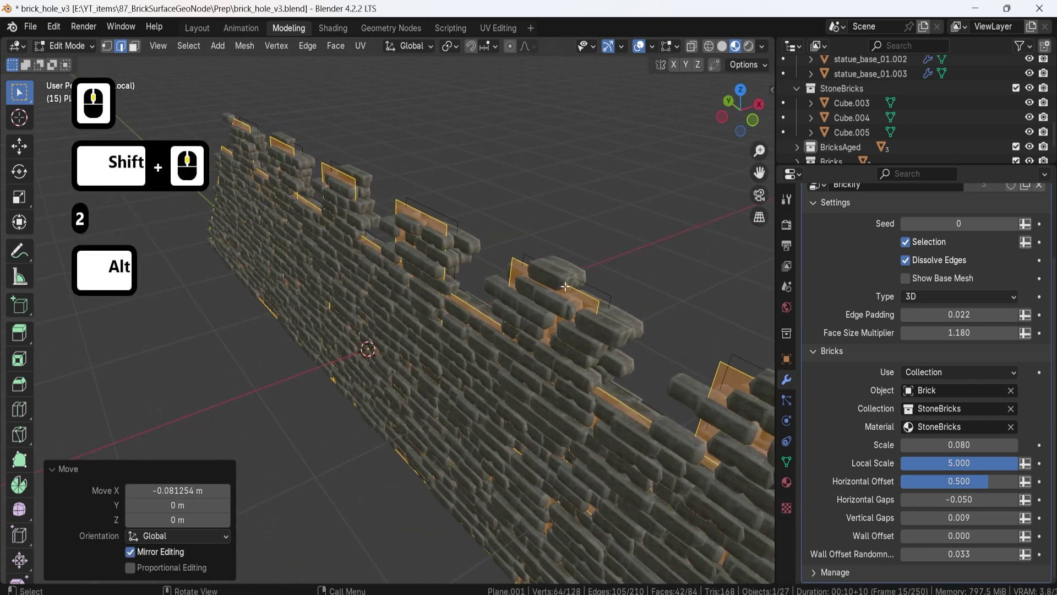
pyautogui.click(566, 286)
pyautogui.scroll(-2, 611, 322)
pyautogui.keyDown('shift'); pyautogui.click(583, 358); pyautogui.keyUp('shift')
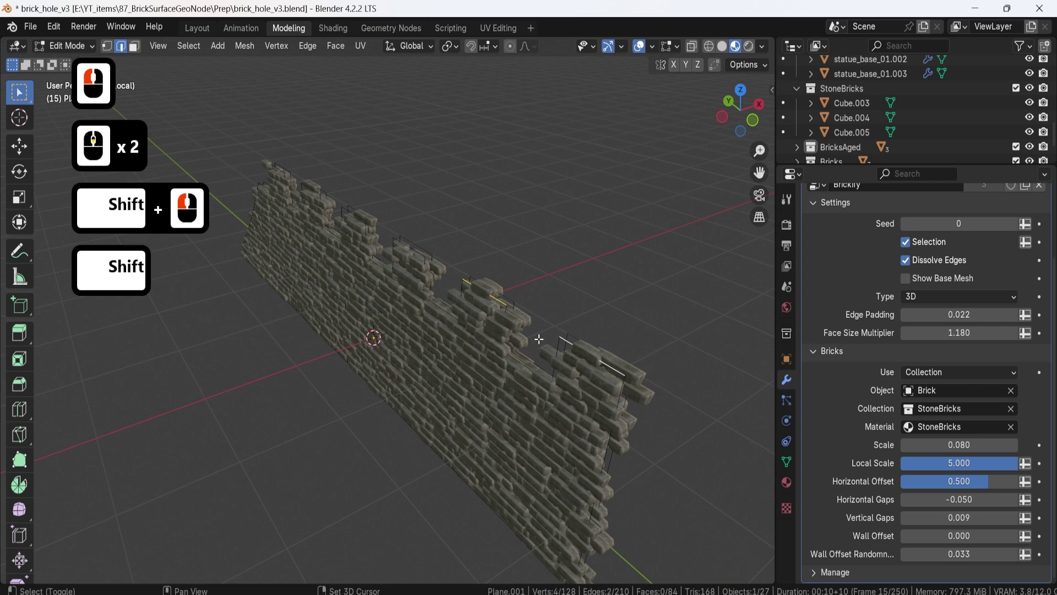
pyautogui.keyDown('shift'); pyautogui.click(416, 253); pyautogui.keyUp('shift')
pyautogui.keyDown('shift'); pyautogui.click(355, 213); pyautogui.keyUp('shift')
pyautogui.keyDown('shift'); pyautogui.click(291, 179); pyautogui.keyUp('shift')
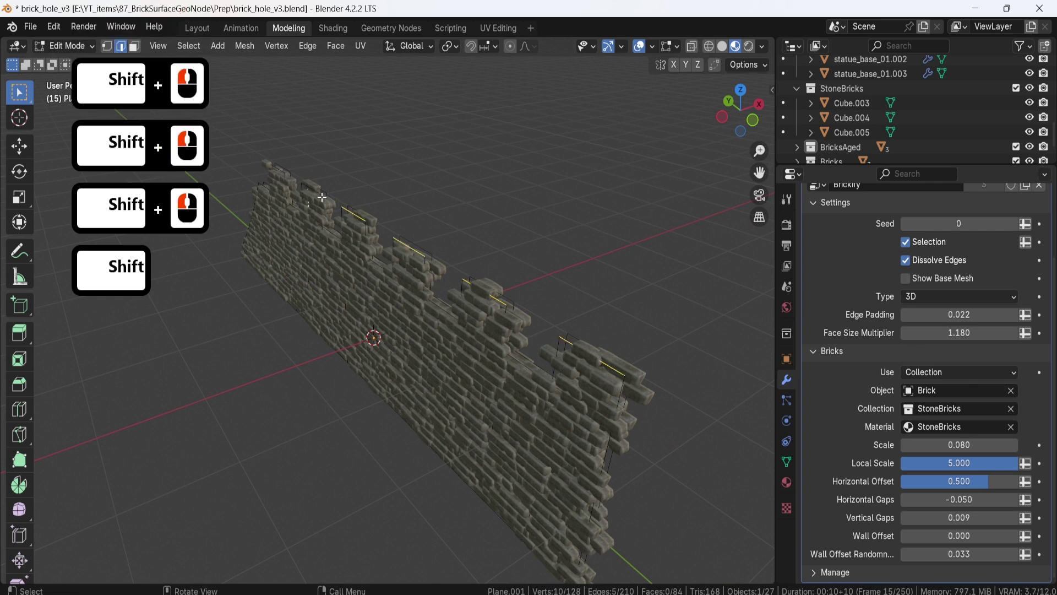
# - Inspect the thickened wall in Object Mode, then select one linked wall layer and shift it along the Y axis
pyautogui.moveTo(322, 196); pyautogui.dragTo(392, 295, button='middle')
pyautogui.press('Tab')
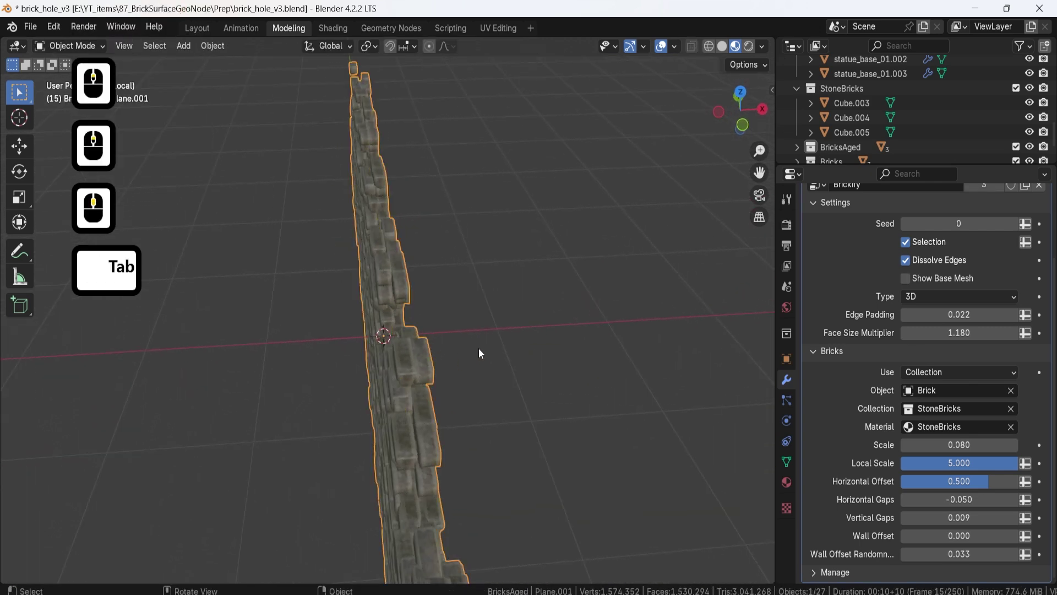
pyautogui.moveTo(478, 348); pyautogui.dragTo(516, 356, button='middle')
pyautogui.press('Tab')
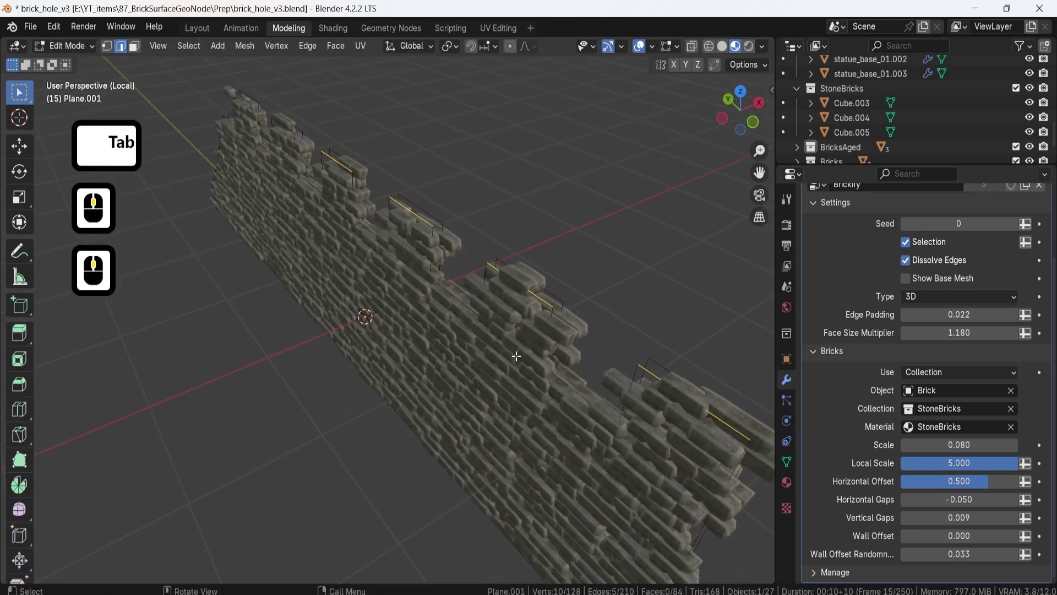
pyautogui.press('a')
pyautogui.click(519, 347)
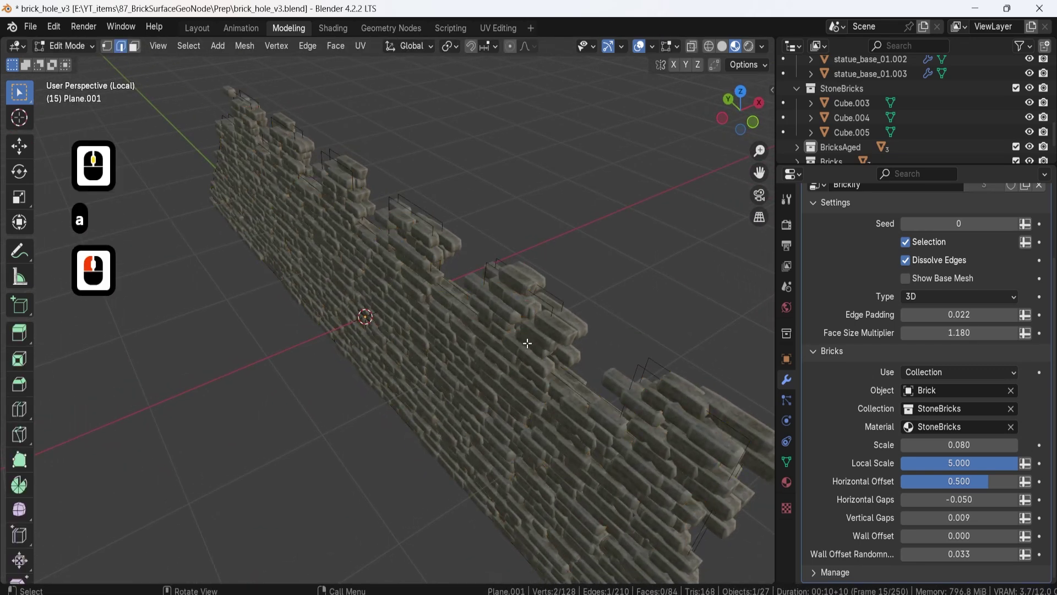
pyautogui.press('l')
pyautogui.moveTo(527, 343); pyautogui.dragTo(490, 297, button='middle')
pyautogui.press('g')
pyautogui.press('y')
pyautogui.click(561, 354)
# - Duplicate the selected wall layer in Edit Mode and move the copy about -0.08 m along X as a third layer
pyautogui.press('Tab')
pyautogui.click(554, 316)
pyautogui.press('Tab')
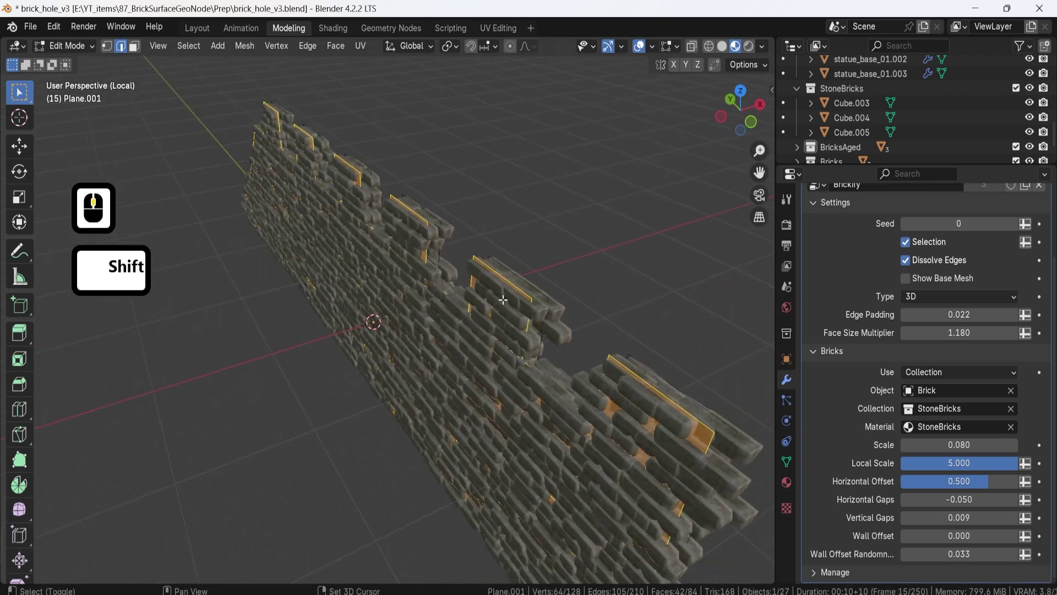
pyautogui.hotkey('shift', 'd')
pyautogui.press('Escape')
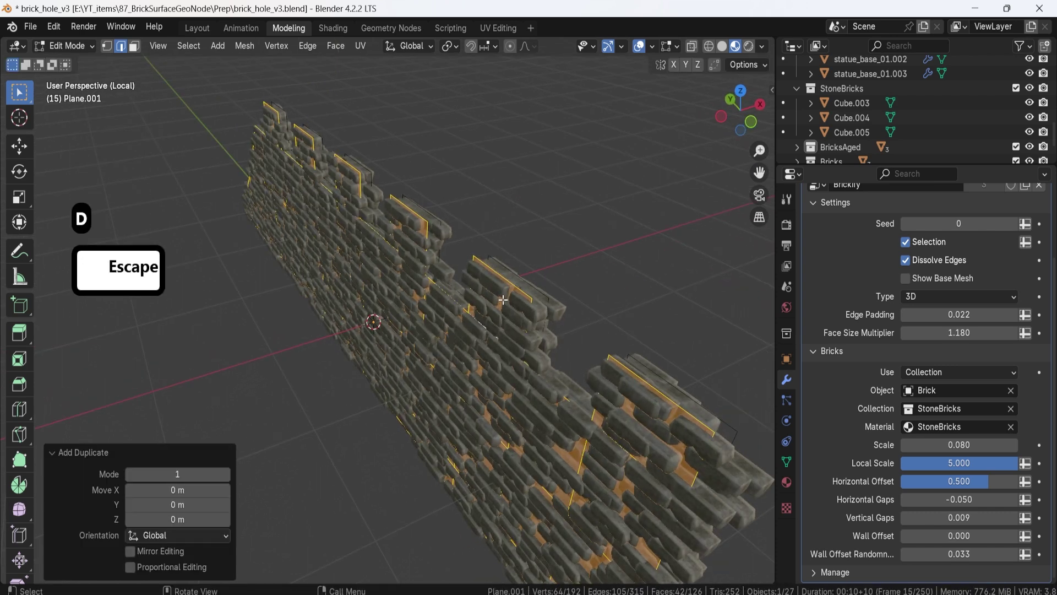
pyautogui.press('g')
pyautogui.press('y')
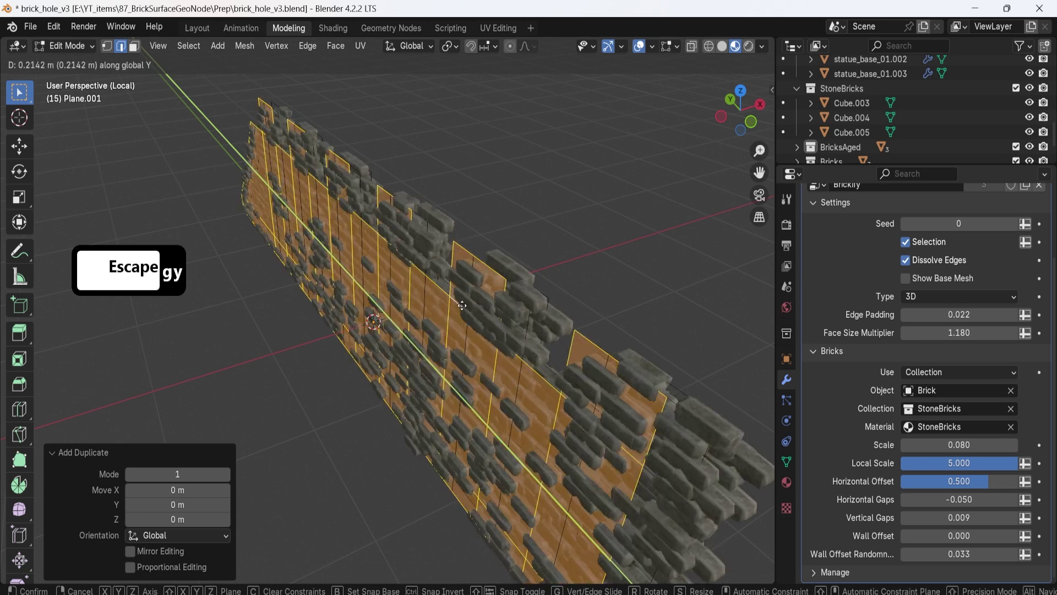
pyautogui.press('Escape')
pyautogui.press('g')
pyautogui.press('x')
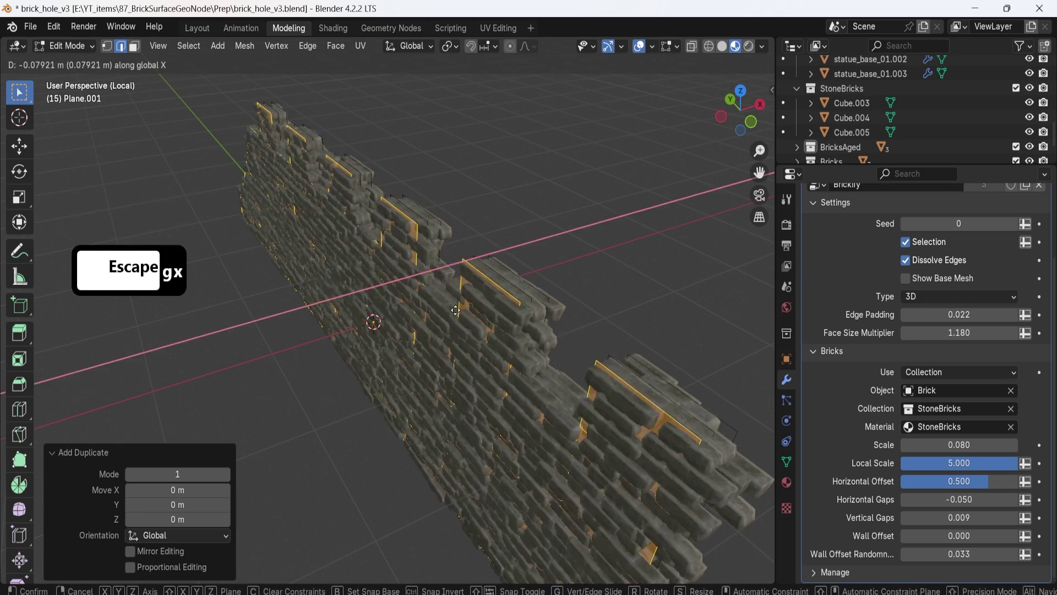
pyautogui.click(468, 308)
# - Delete the vertices of the six battlement top edges on the newest layer, hiding the Brickify modifier in Edit Mode to see the base mesh
pyautogui.press('2')
pyautogui.click(484, 282)
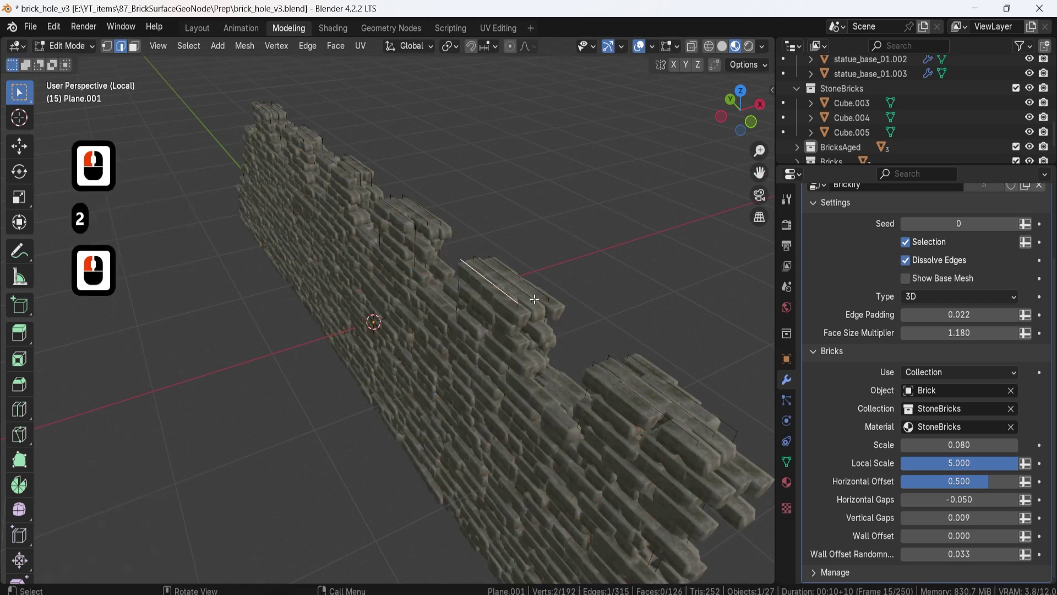
pyautogui.keyDown('shift'); pyautogui.click(633, 393); pyautogui.keyUp('shift')
pyautogui.keyDown('shift'); pyautogui.click(393, 214); pyautogui.keyUp('shift')
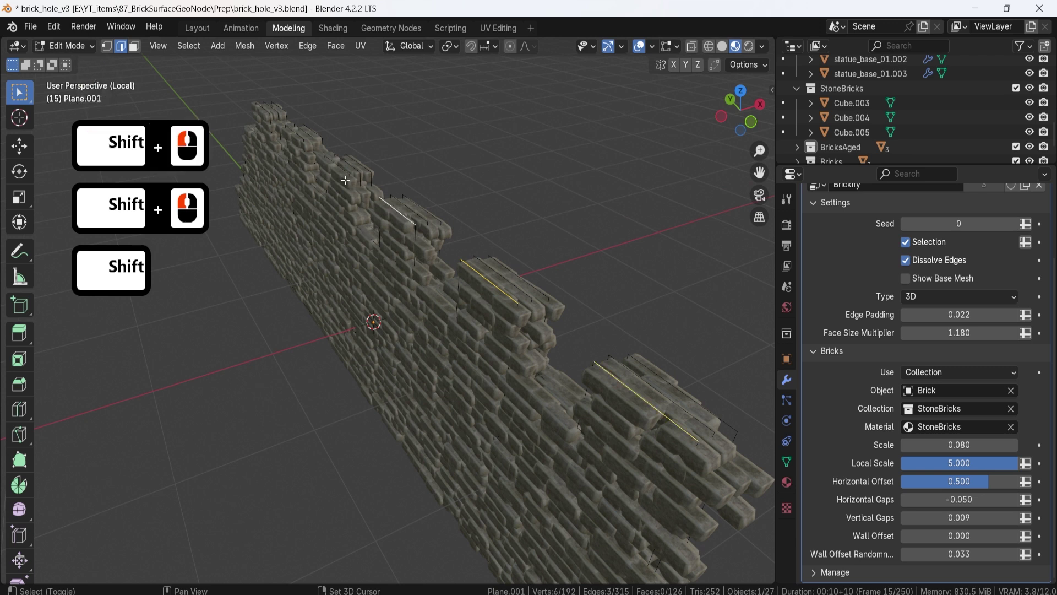
pyautogui.keyDown('shift'); pyautogui.click(337, 166); pyautogui.keyUp('shift')
pyautogui.keyDown('shift'); pyautogui.click(292, 131); pyautogui.keyUp('shift')
pyautogui.keyDown('shift'); pyautogui.click(260, 106); pyautogui.keyUp('shift')
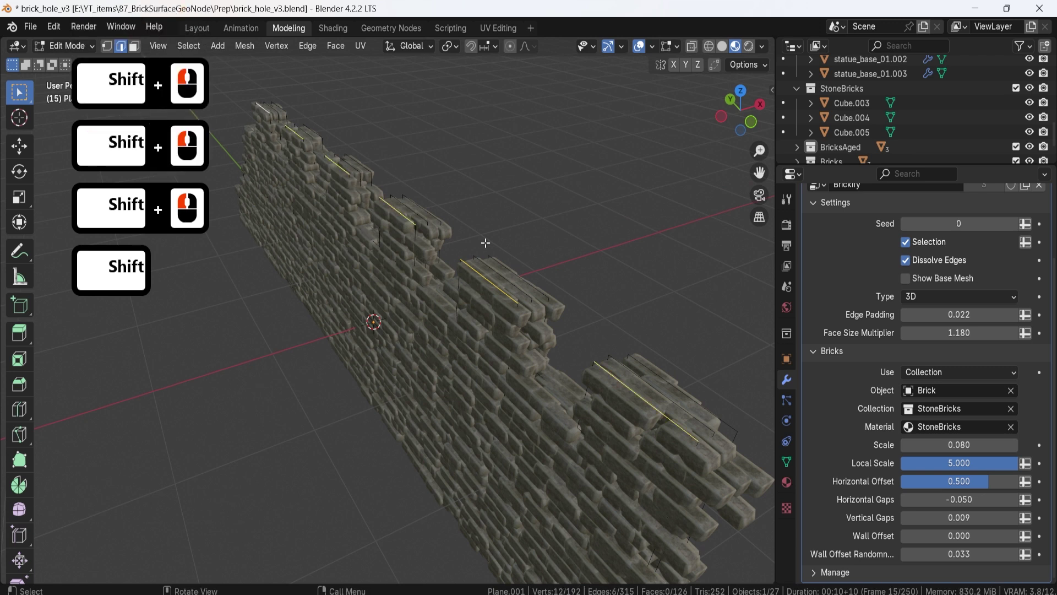
pyautogui.scroll(6, 909, 347)
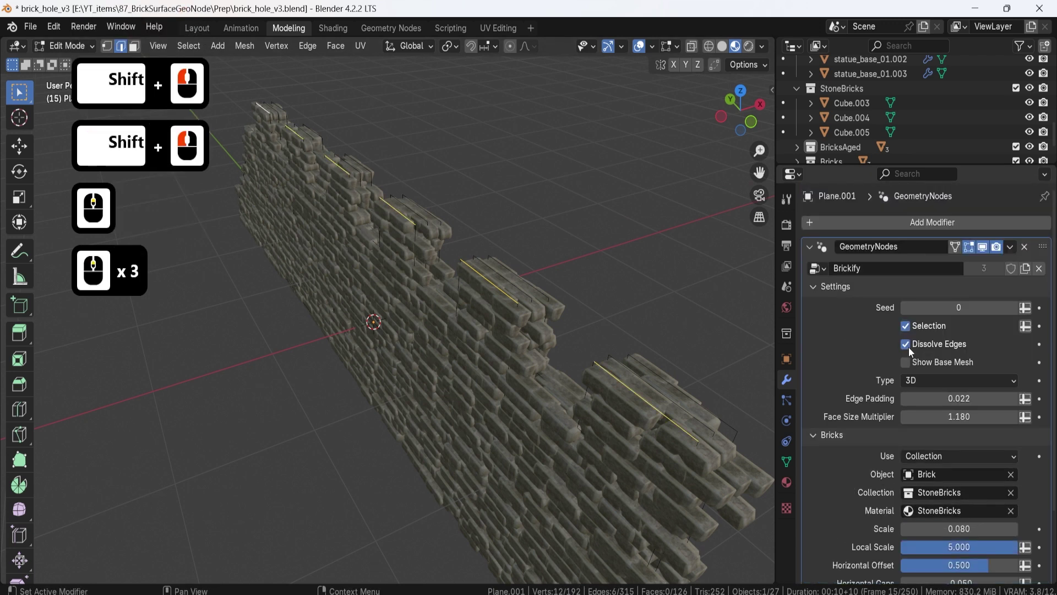
pyautogui.click(970, 249)
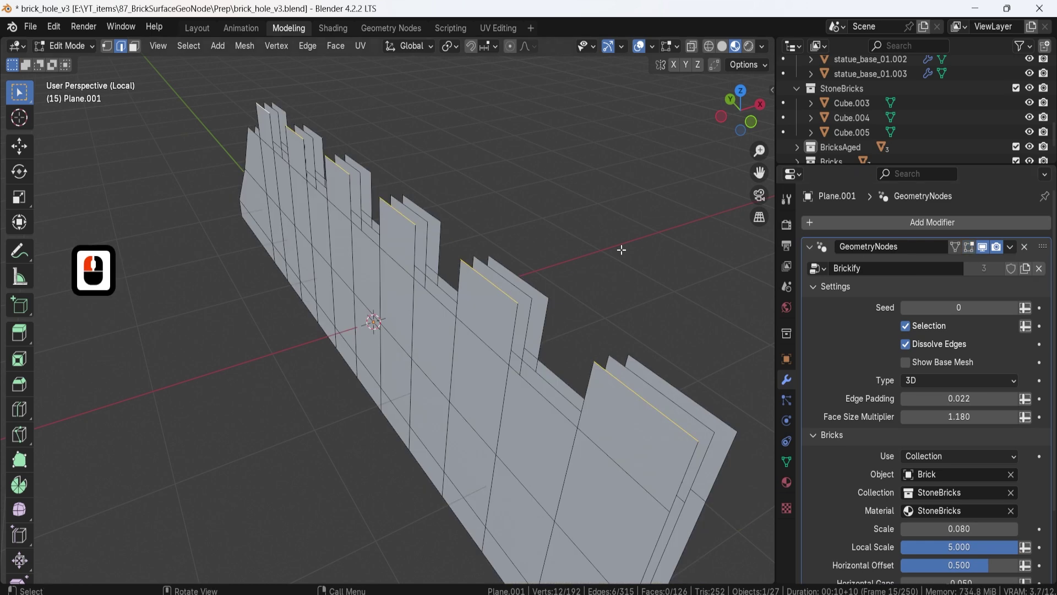
pyautogui.moveTo(584, 264); pyautogui.dragTo(536, 232, button='middle')
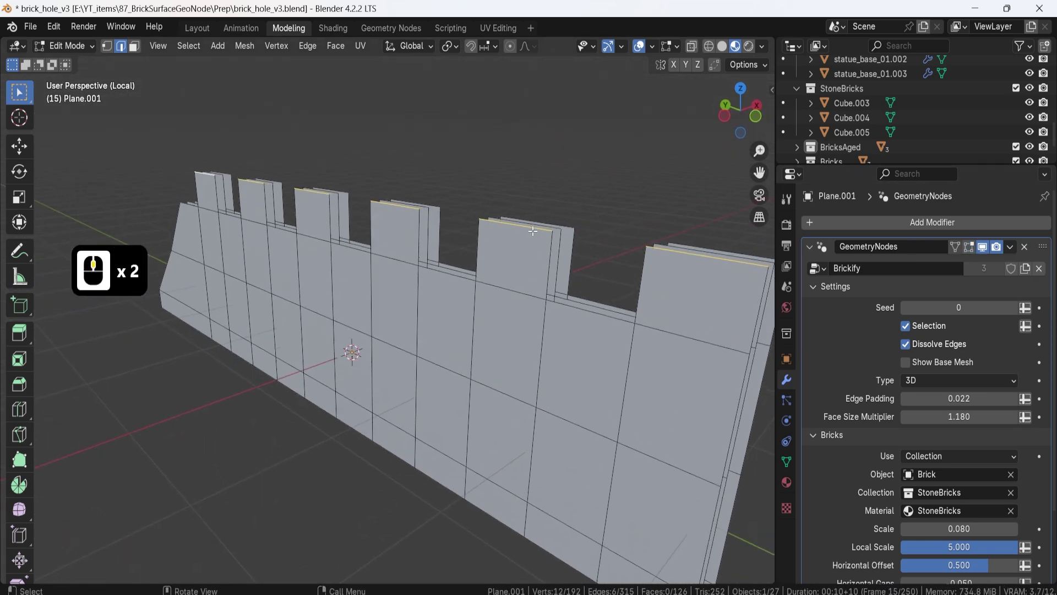
pyautogui.press('Delete')
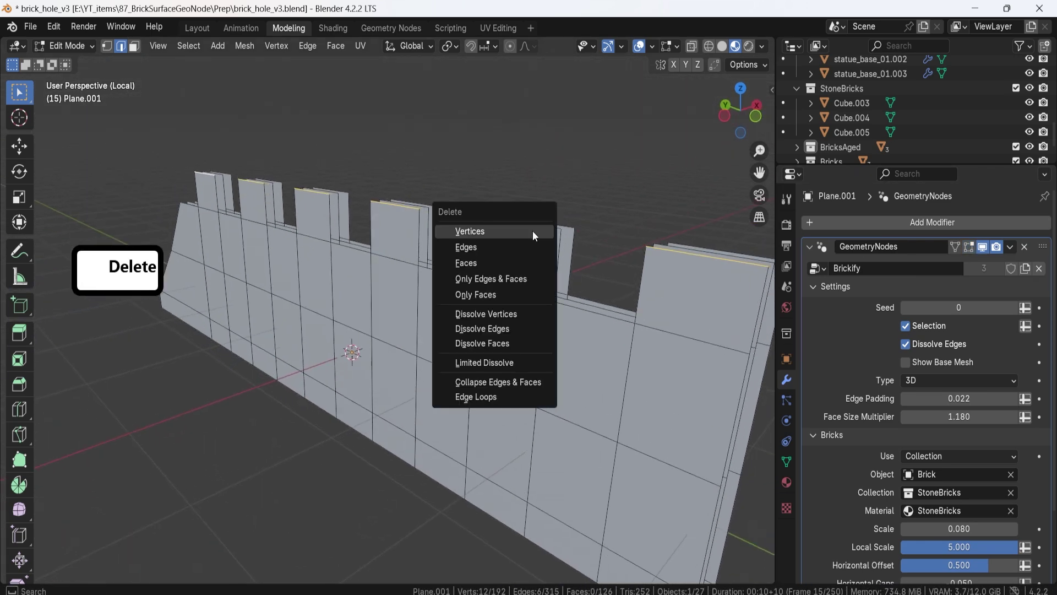
pyautogui.click(533, 231)
pyautogui.moveTo(533, 231); pyautogui.dragTo(507, 324, button='middle')
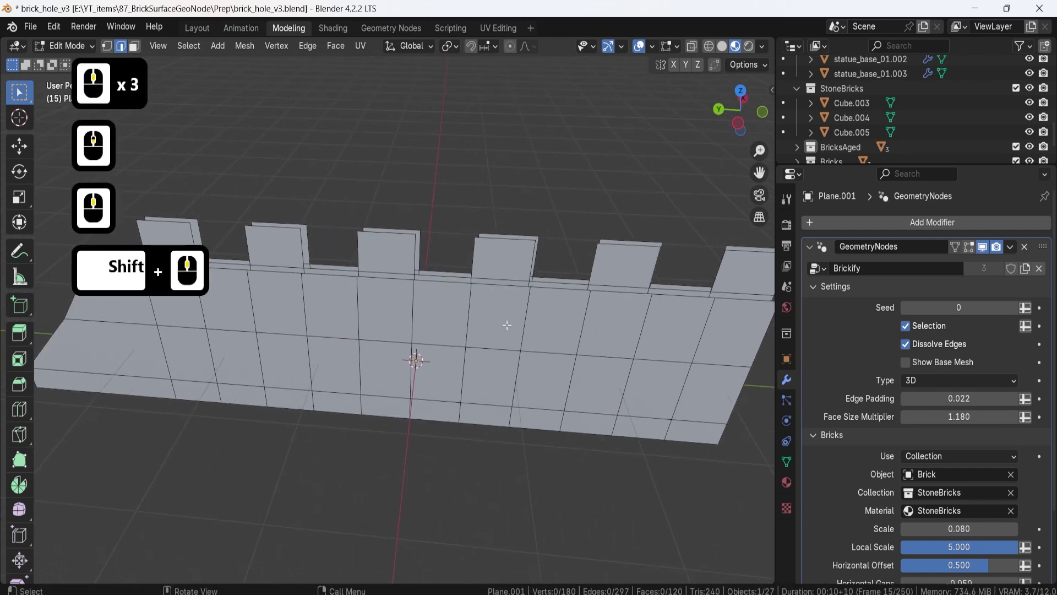
# - Show the Brickify modifier in Edit Mode again and inspect the lowered layer's bricks
pyautogui.click(969, 246)
pyautogui.moveTo(574, 330); pyautogui.dragTo(462, 341, button='middle')
pyautogui.moveTo(463, 341); pyautogui.dragTo(446, 310, button='middle')
pyautogui.press('Tab')
pyautogui.press('Tab')
# - Select the linked lowered layer without battlements, duplicate it and move the copy about -0.092 m along X
pyautogui.click(520, 292)
pyautogui.press('l')
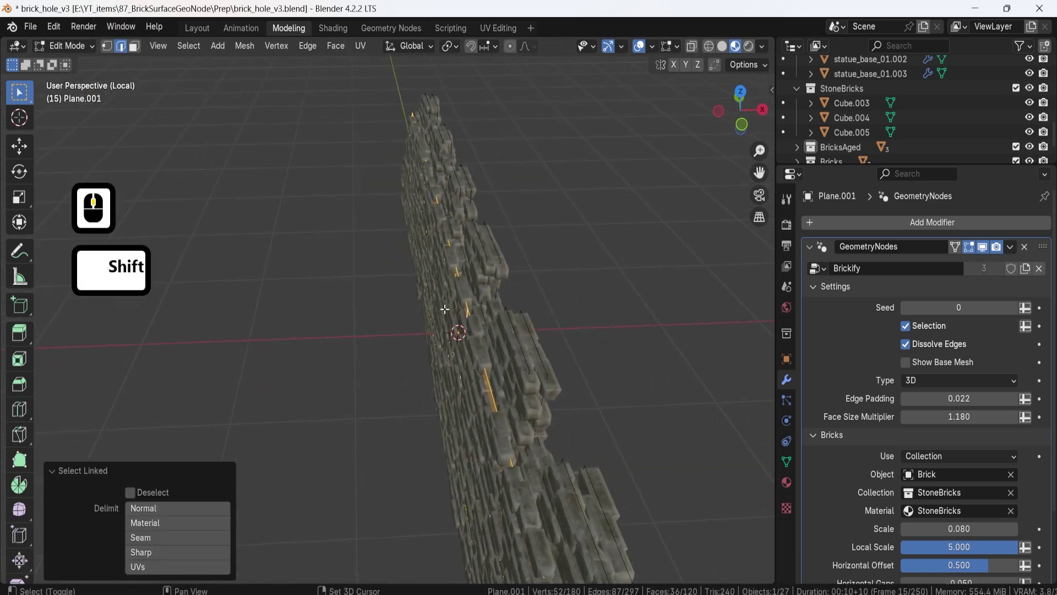
pyautogui.hotkey('shift', 'd')
pyautogui.press('Escape')
pyautogui.press('g')
pyautogui.press('x')
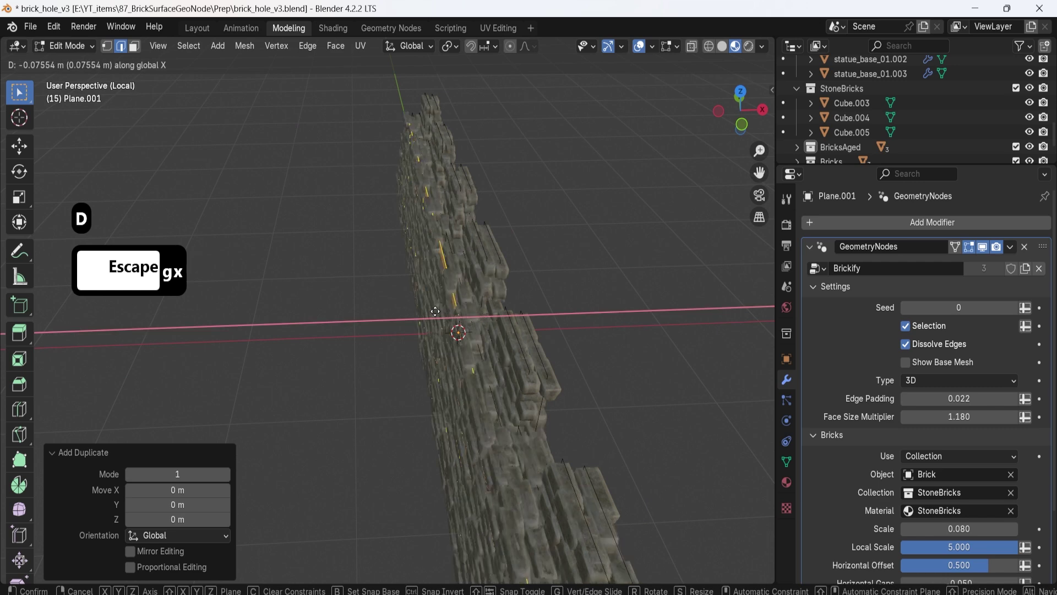
pyautogui.click(437, 312)
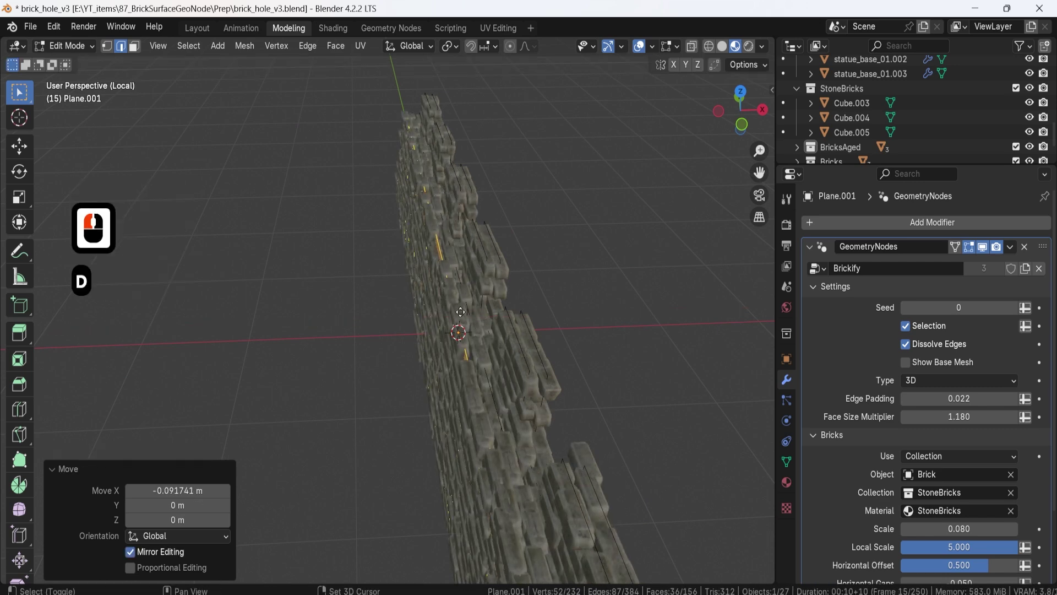
# - Duplicate the selected lowered wall layer and move the copy along negative X as another layer, returning to Object Mode
pyautogui.hotkey('shift', 'd')
pyautogui.press('g')
pyautogui.press('x')
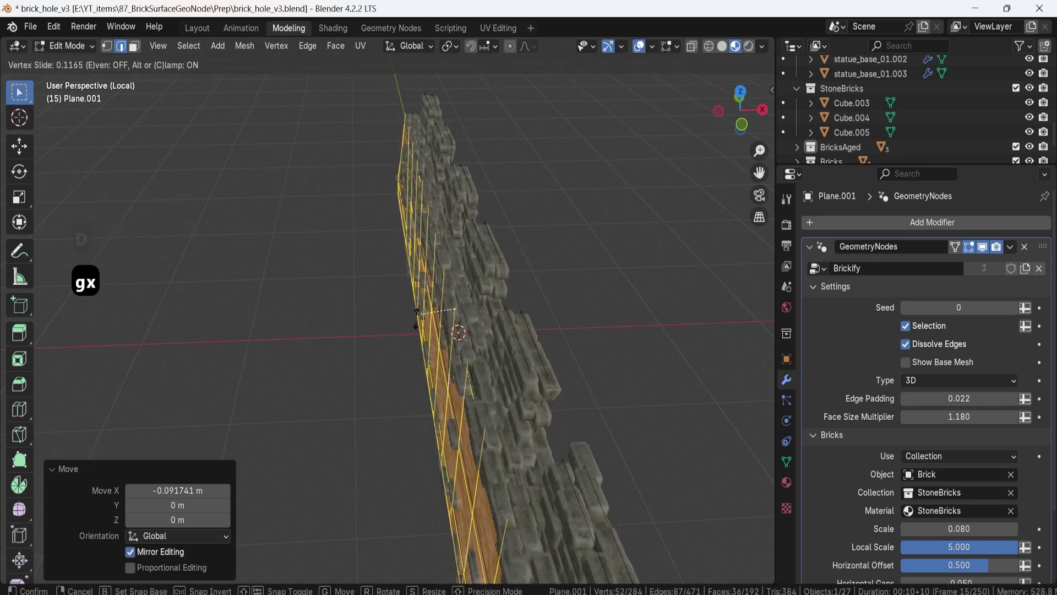
pyautogui.click(424, 320)
pyautogui.press('Tab')
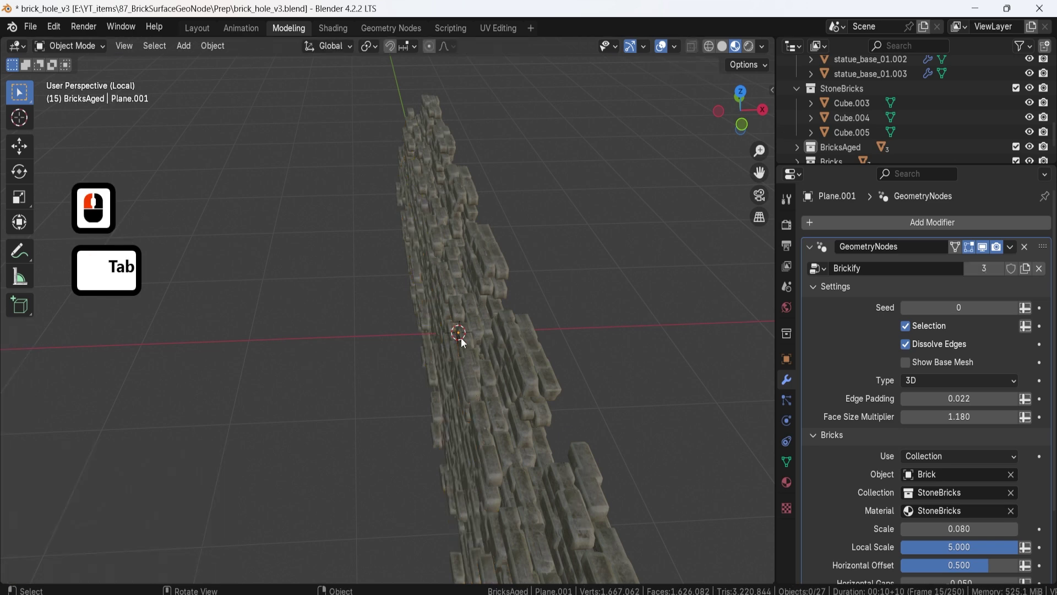
# - Refine the newest layer's X position in Edit Mode, moving it about -0.156 m and then back toward the other layers
pyautogui.moveTo(461, 338); pyautogui.dragTo(469, 287, button='middle')
pyautogui.scroll(4, 581, 316)
pyautogui.press('Tab')
pyautogui.press('g')
pyautogui.press('x')
pyautogui.click(463, 299)
pyautogui.scroll(-3, 467, 290)
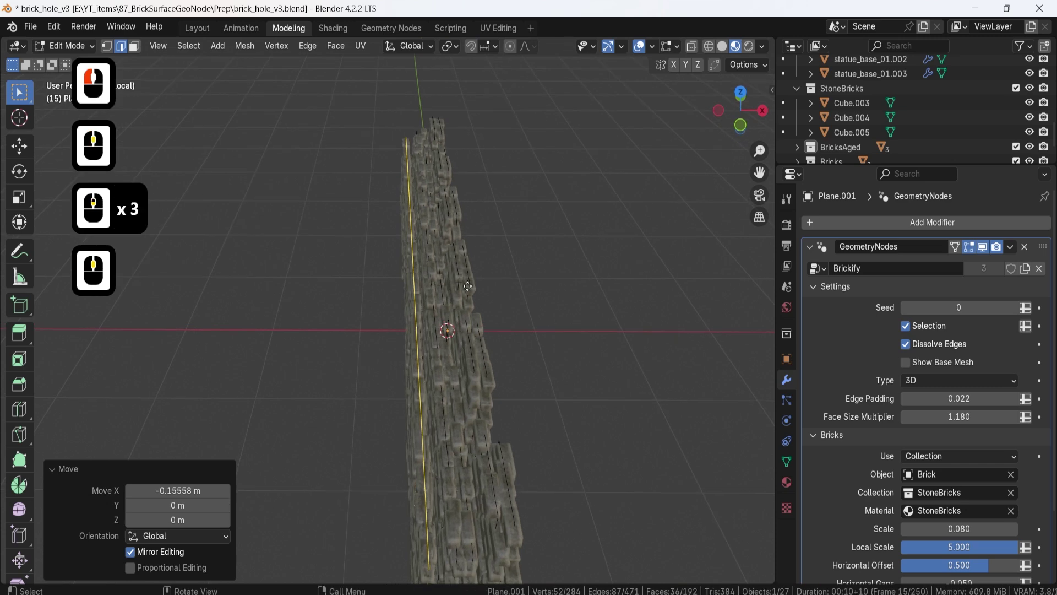
pyautogui.press('g')
pyautogui.press('x')
pyautogui.click(529, 275)
pyautogui.press('Tab')
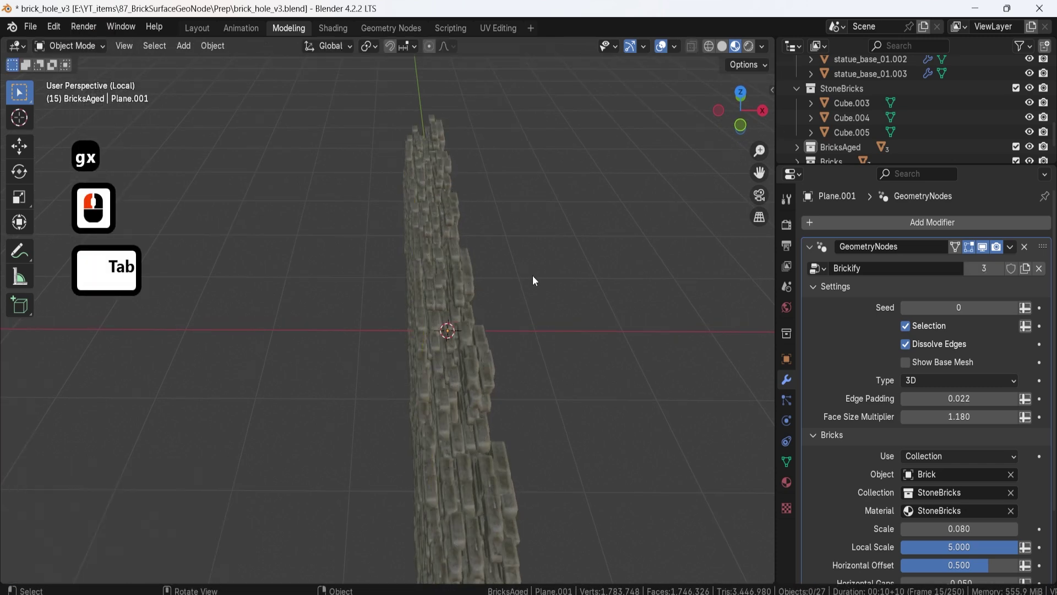
# - Select the wall and examine its layered bricks and battlements from the front
pyautogui.click(533, 276)
pyautogui.moveTo(533, 275); pyautogui.dragTo(435, 283, button='middle')
pyautogui.scroll(-2, 375, 303)
pyautogui.moveTo(346, 313)
pyautogui.mouseDown(button='middle')
pyautogui.moveTo(477, 319)
pyautogui.moveTo(346, 318)
pyautogui.mouseUp(button='middle')
pyautogui.scroll(3, 463, 312)
pyautogui.click(463, 313)
pyautogui.moveTo(463, 313); pyautogui.dragTo(412, 319, button='middle')
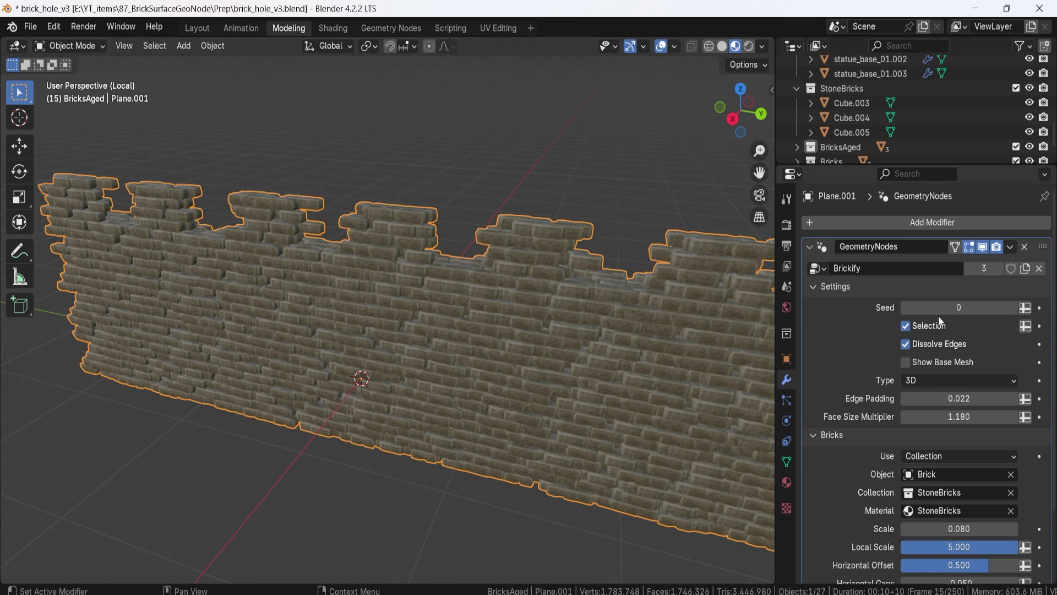
# - Switch the wall to Vertex Paint mode and drive the Brickify Selection input with the color attribute named Attribute
pyautogui.click(1025, 326)
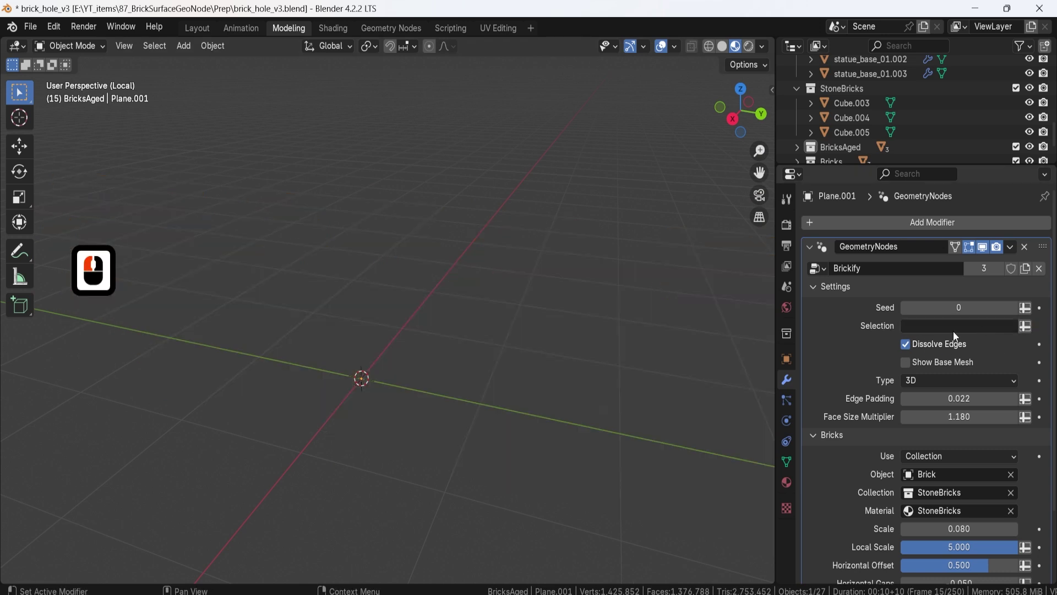
pyautogui.click(103, 49)
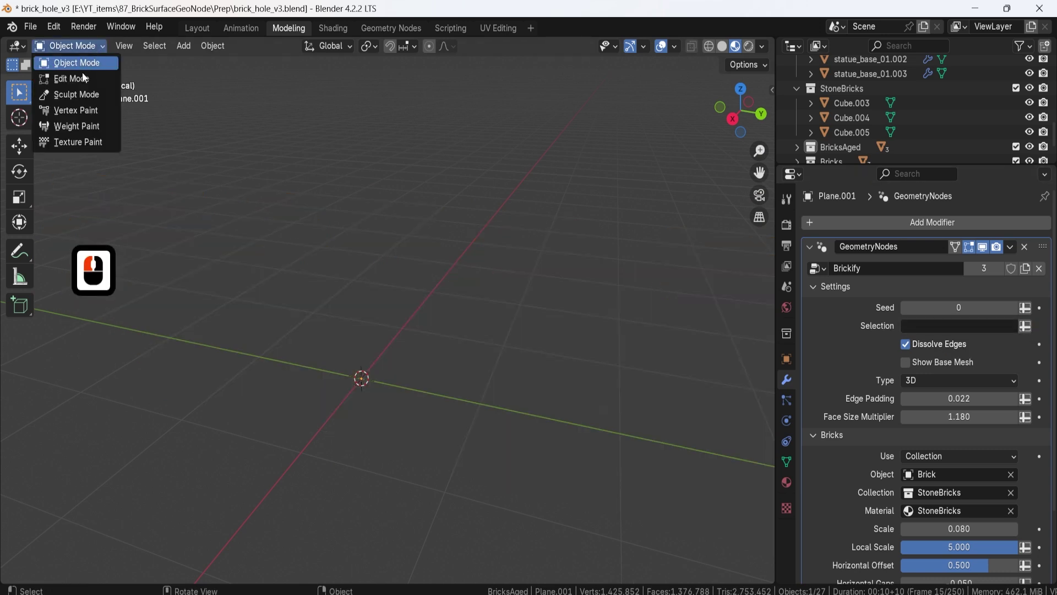
pyautogui.click(86, 109)
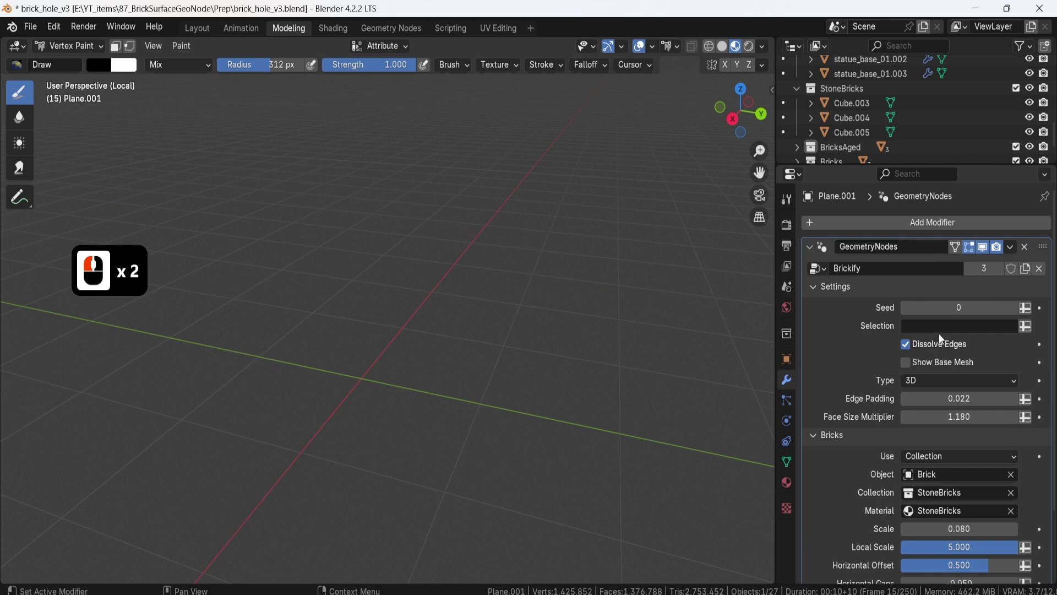
pyautogui.click(381, 46)
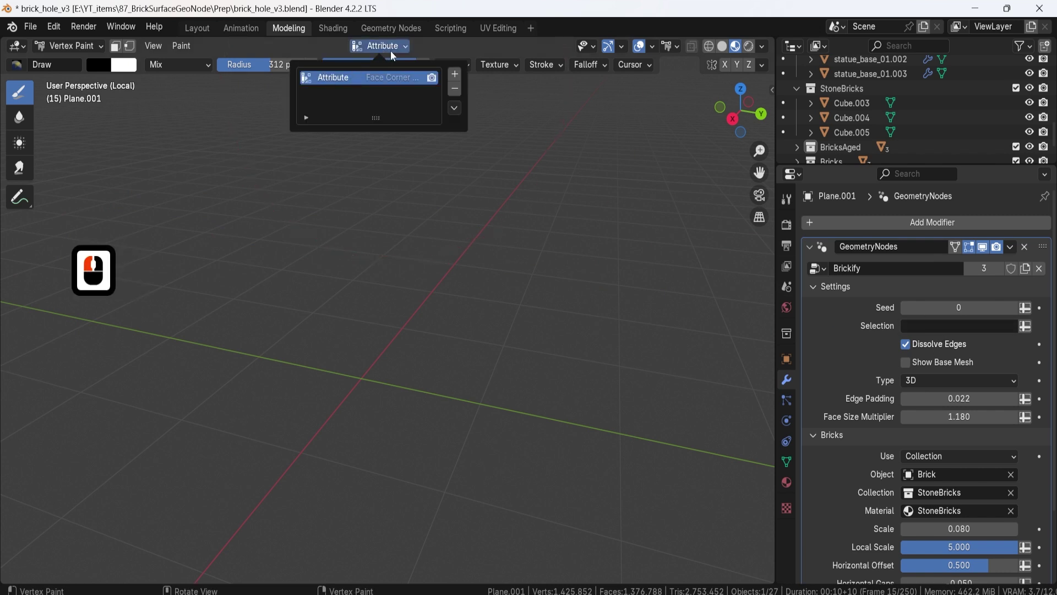
pyautogui.doubleClick(961, 326)
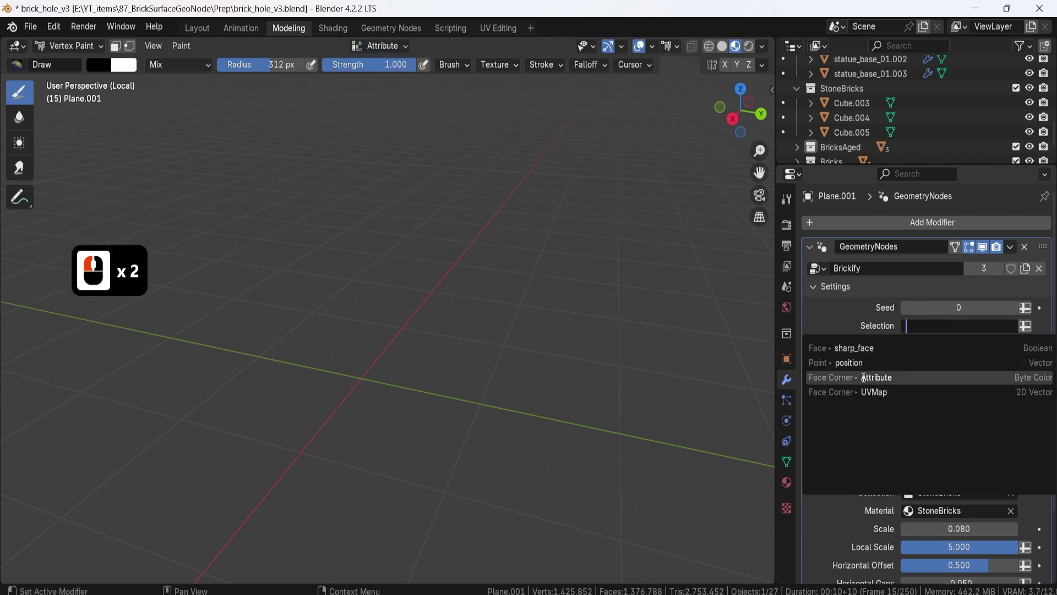
pyautogui.click(864, 378)
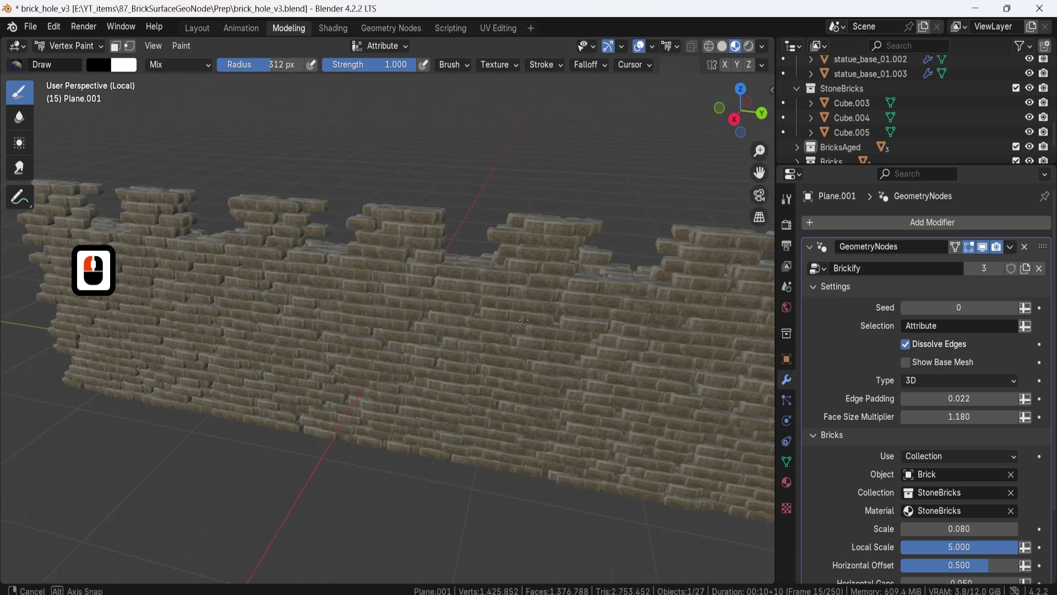
# - Reduce the brush radius to 163 px and paint black on the wall's front face around a battlement to remove bricks
pyautogui.moveTo(600, 336); pyautogui.dragTo(563, 325, button='middle')
pyautogui.press('[')
pyautogui.press('[')
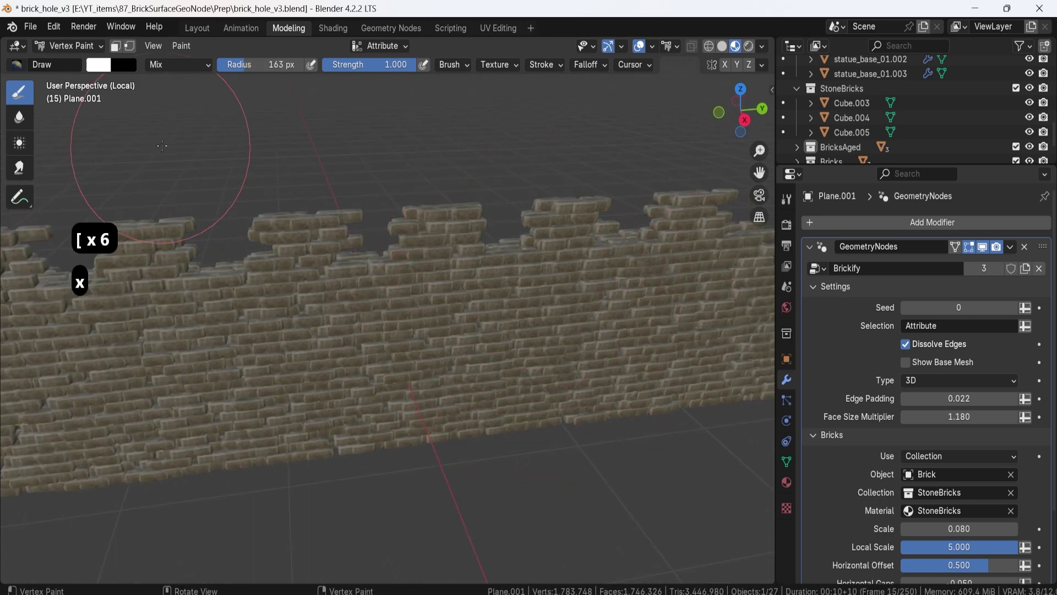
pyautogui.keyDown('shift'); pyautogui.moveTo(308, 259); pyautogui.dragTo(394, 282, button='middle'); pyautogui.keyUp('shift')
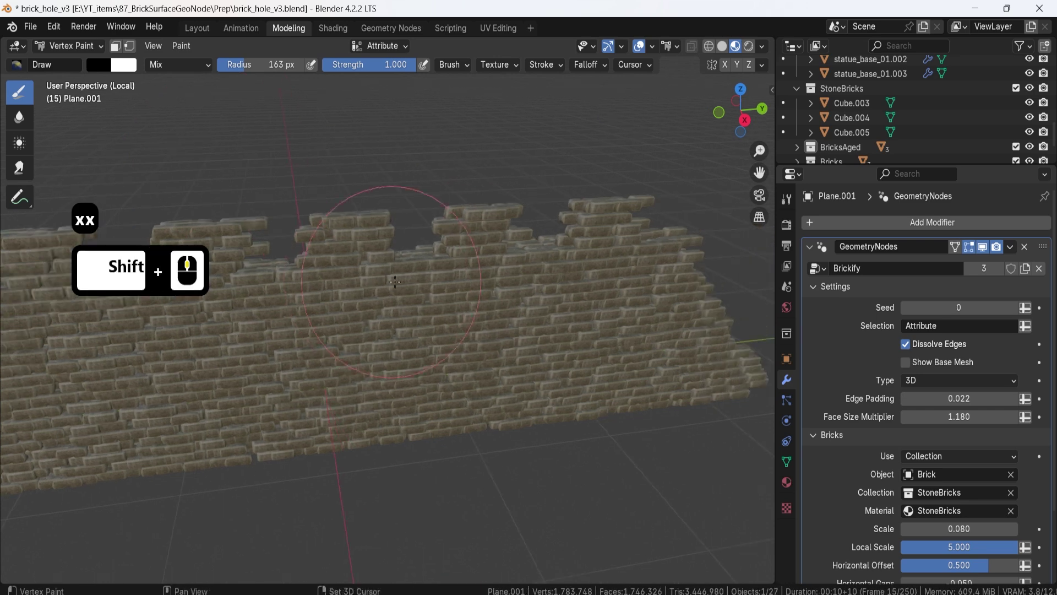
pyautogui.moveTo(431, 270); pyautogui.dragTo(433, 270)
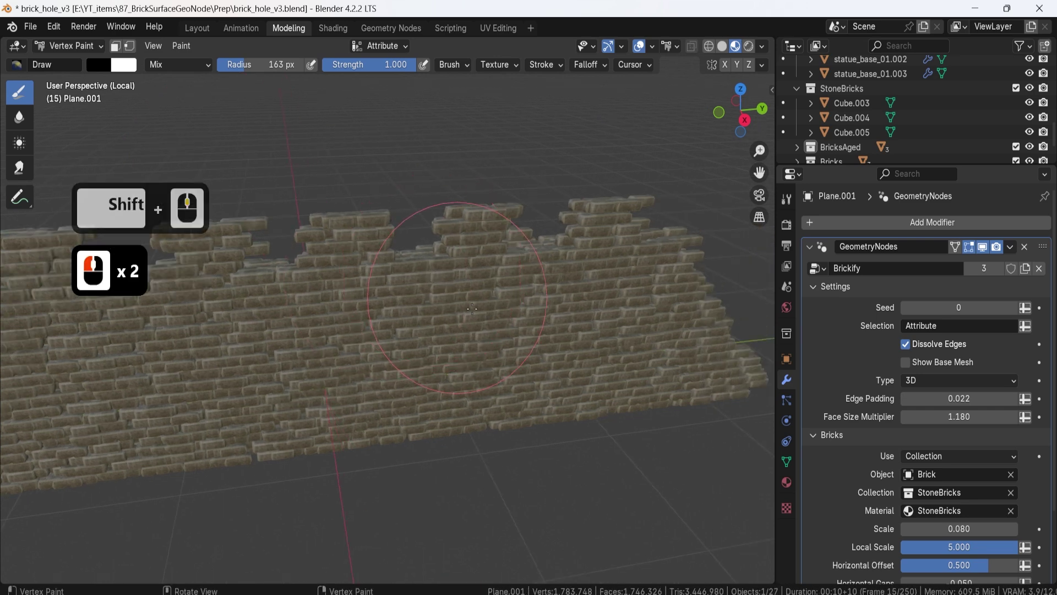
pyautogui.moveTo(447, 285)
pyautogui.mouseDown(button='middle')
pyautogui.moveTo(459, 295)
pyautogui.moveTo(437, 212)
pyautogui.moveTo(446, 315)
pyautogui.mouseUp(button='middle')
pyautogui.moveTo(468, 259); pyautogui.dragTo(469, 238)
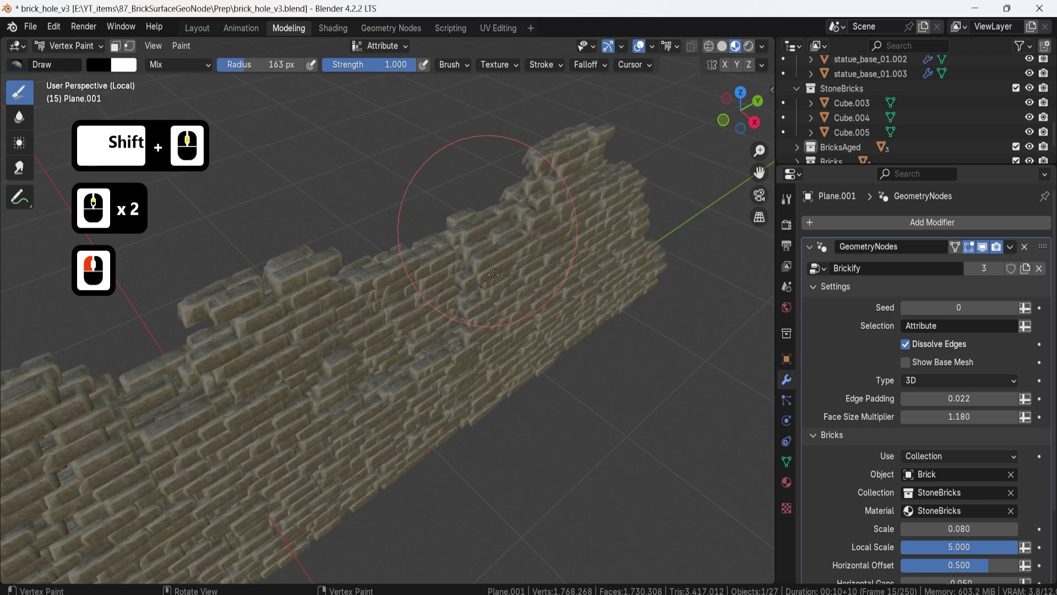
pyautogui.moveTo(480, 274)
pyautogui.mouseDown(button='middle')
pyautogui.moveTo(499, 282)
pyautogui.moveTo(496, 290)
pyautogui.mouseUp(button='middle')
# - Select the whole wall mesh in Edit Mode and subdivide it with 2 cuts
pyautogui.press('Tab')
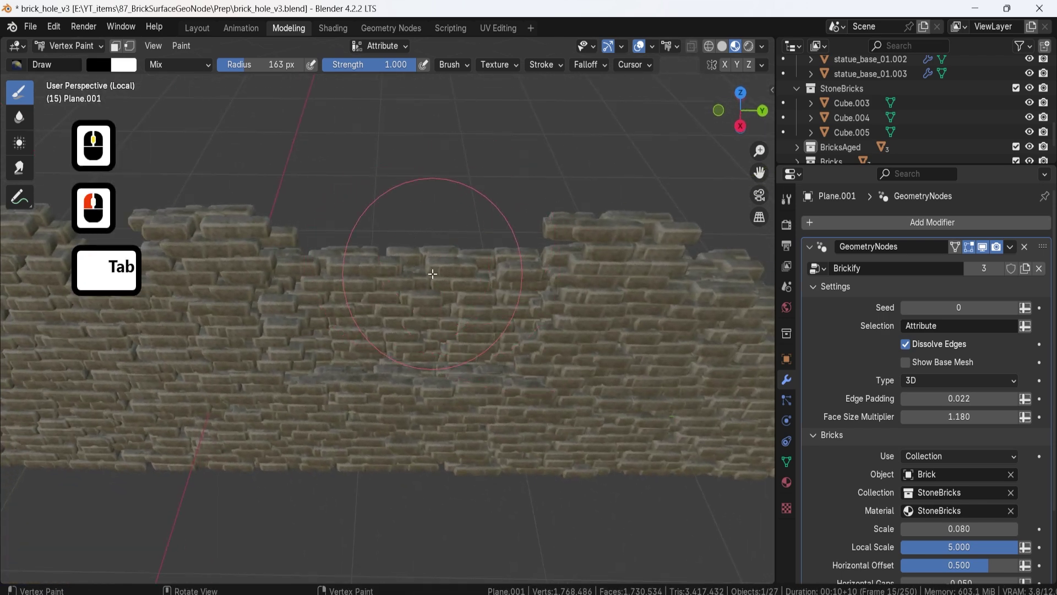
pyautogui.moveTo(428, 269)
pyautogui.mouseDown(button='middle')
pyautogui.moveTo(405, 264)
pyautogui.moveTo(293, 301)
pyautogui.mouseUp(button='middle')
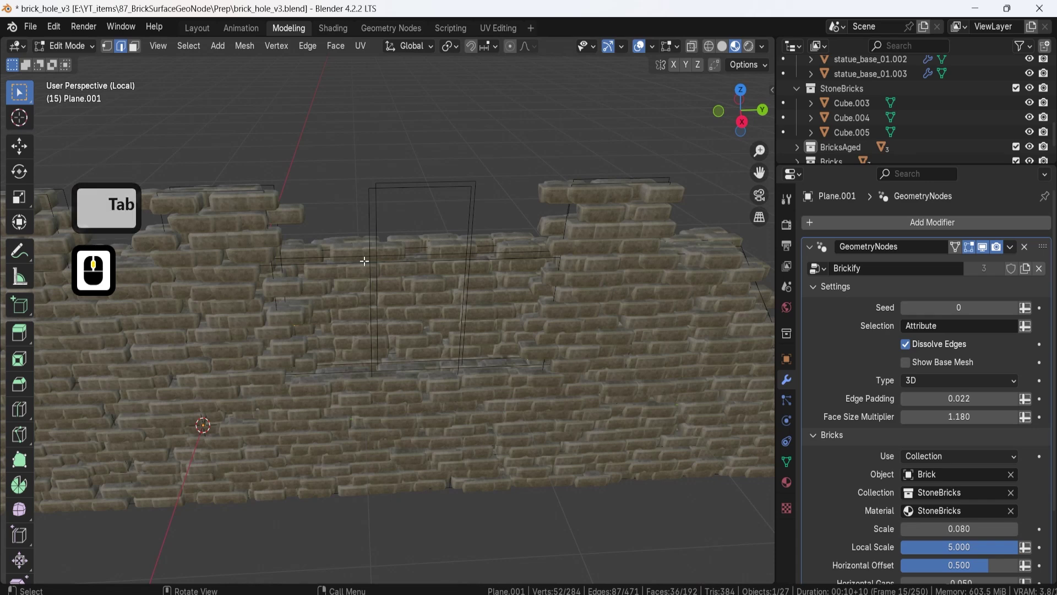
pyautogui.scroll(-4, 462, 293)
pyautogui.scroll(-3, 462, 293)
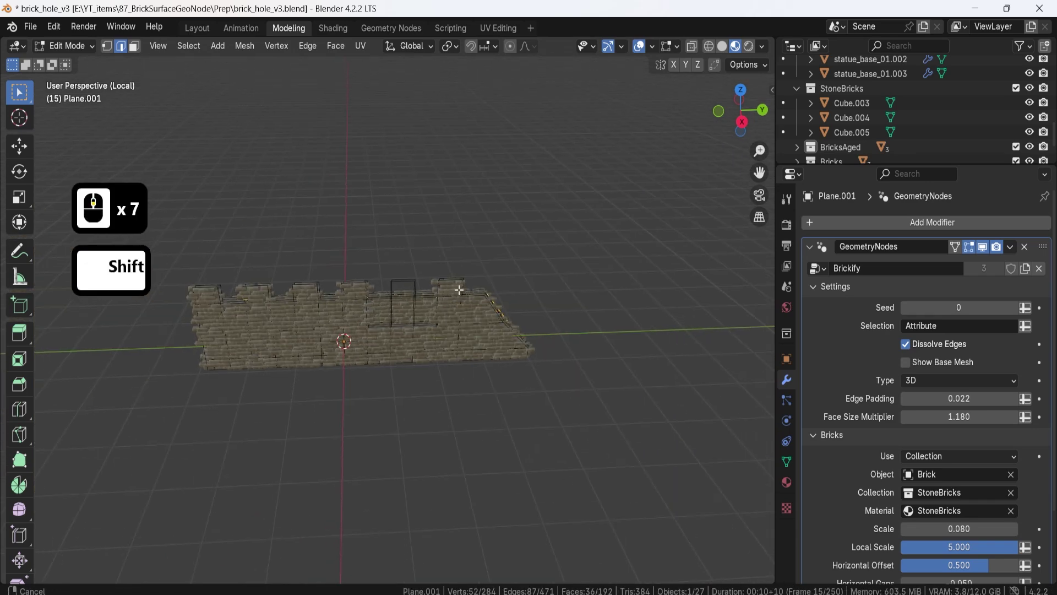
pyautogui.scroll(4, 487, 284)
pyautogui.keyDown('shift'); pyautogui.moveTo(456, 288); pyautogui.dragTo(513, 279, button='middle'); pyautogui.keyUp('shift')
pyautogui.press('a')
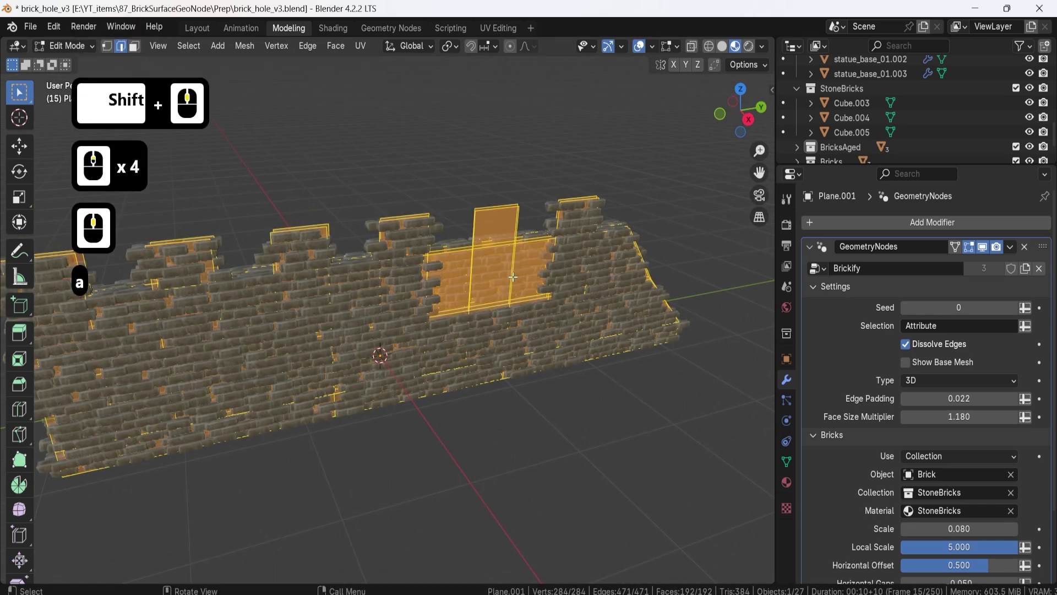
pyautogui.rightClick(513, 277)
pyautogui.click(475, 158)
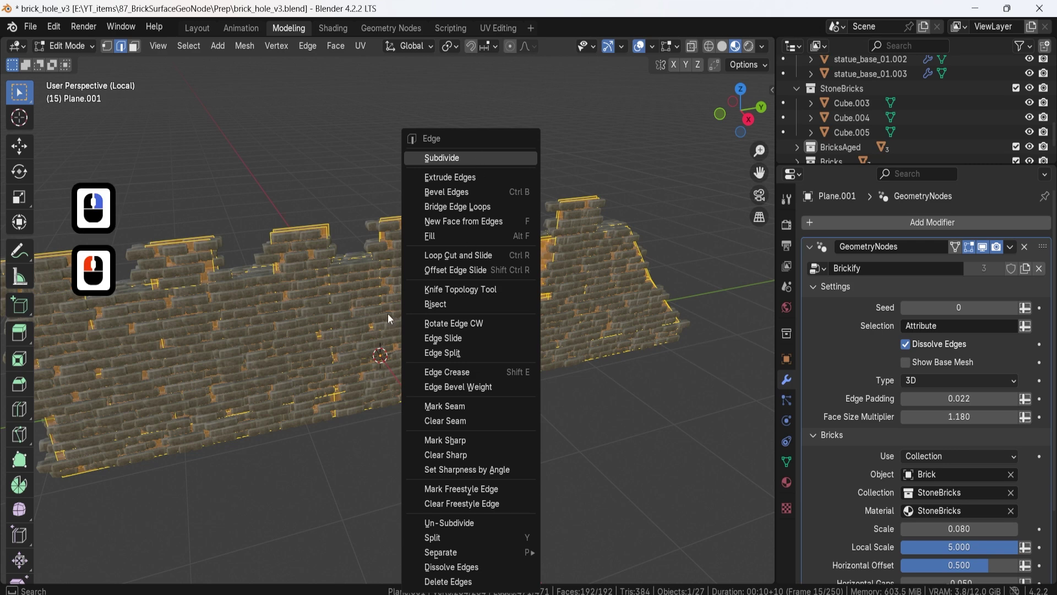
pyautogui.click(228, 470)
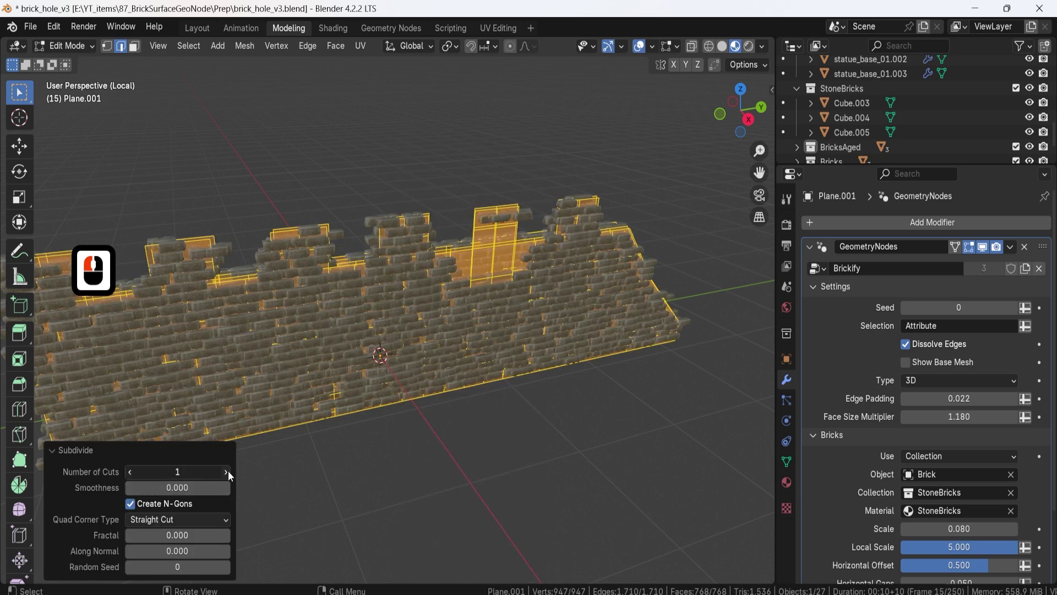
# - Return to Vertex Paint mode and paint black over the second-to-last battlement to remove its bricks
pyautogui.moveTo(520, 278); pyautogui.dragTo(481, 267, button='middle')
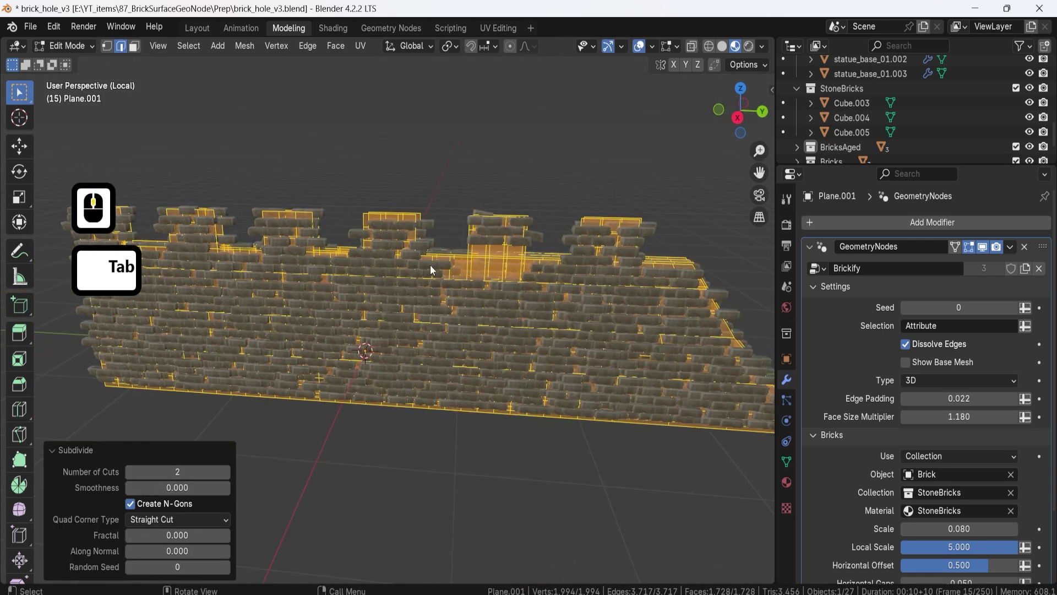
pyautogui.press('Tab')
pyautogui.moveTo(503, 225); pyautogui.dragTo(417, 203, button='middle')
pyautogui.scroll(3, 413, 184)
pyautogui.moveTo(413, 204); pyautogui.dragTo(465, 202)
pyautogui.moveTo(459, 288); pyautogui.dragTo(473, 301, button='middle')
pyautogui.click(473, 301)
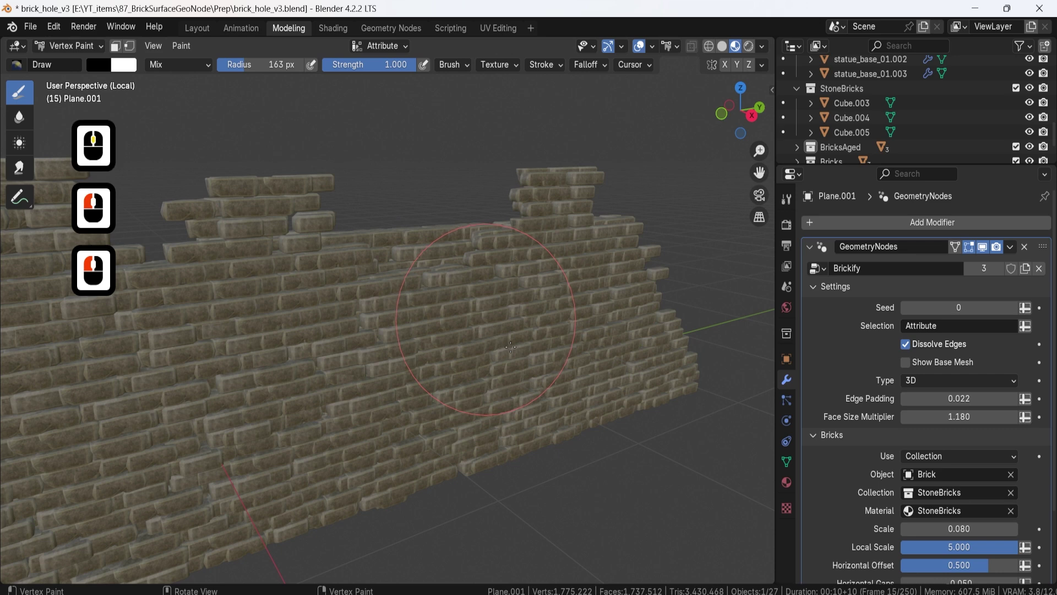
# - Paint black on the wall face below the missing battlement to break away bricks there
pyautogui.moveTo(548, 363)
pyautogui.mouseDown(button='middle')
pyautogui.moveTo(550, 386)
pyautogui.moveTo(408, 307)
pyautogui.mouseUp(button='middle')
pyautogui.click(549, 388)
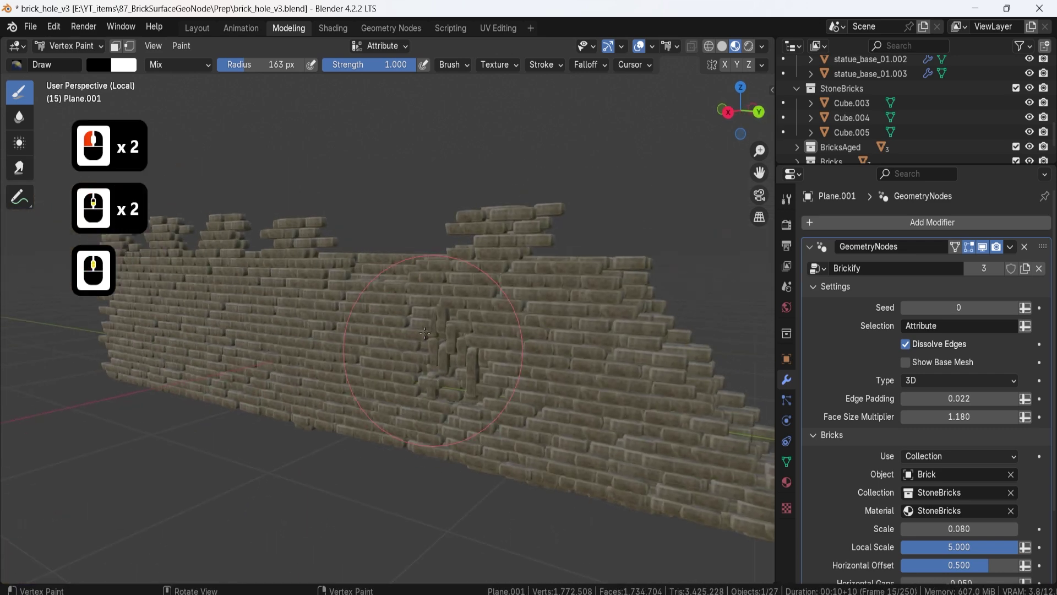
pyautogui.click(408, 306)
pyautogui.moveTo(411, 307); pyautogui.dragTo(395, 300)
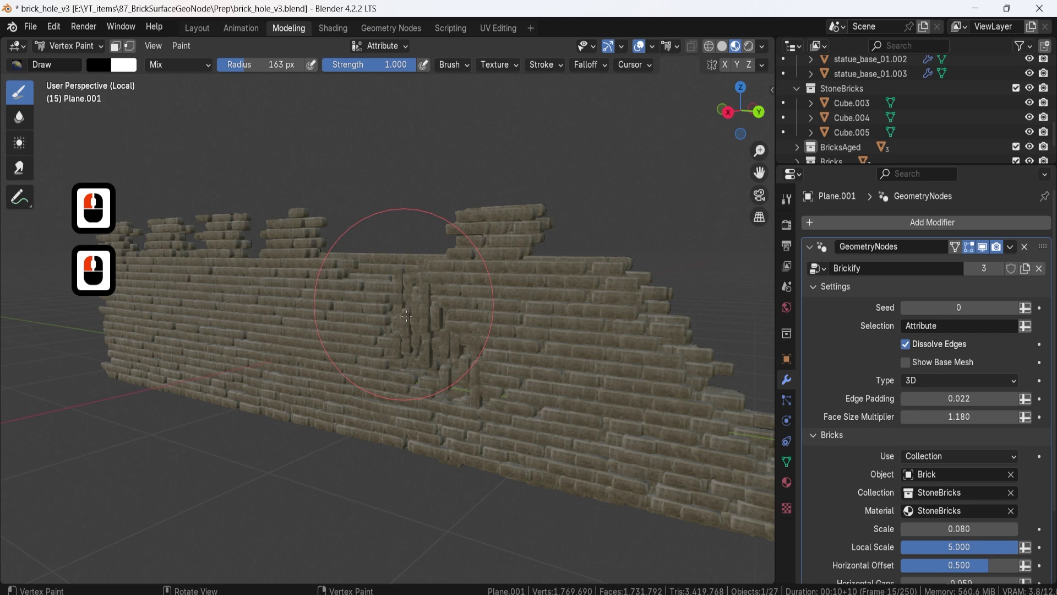
pyautogui.moveTo(377, 296)
pyautogui.mouseDown(button='middle')
pyautogui.moveTo(525, 371)
pyautogui.moveTo(532, 362)
pyautogui.mouseUp(button='middle')
# - Paint black on the wall's sloped end to remove outer bricks, and return to Object Mode
pyautogui.click(97, 46)
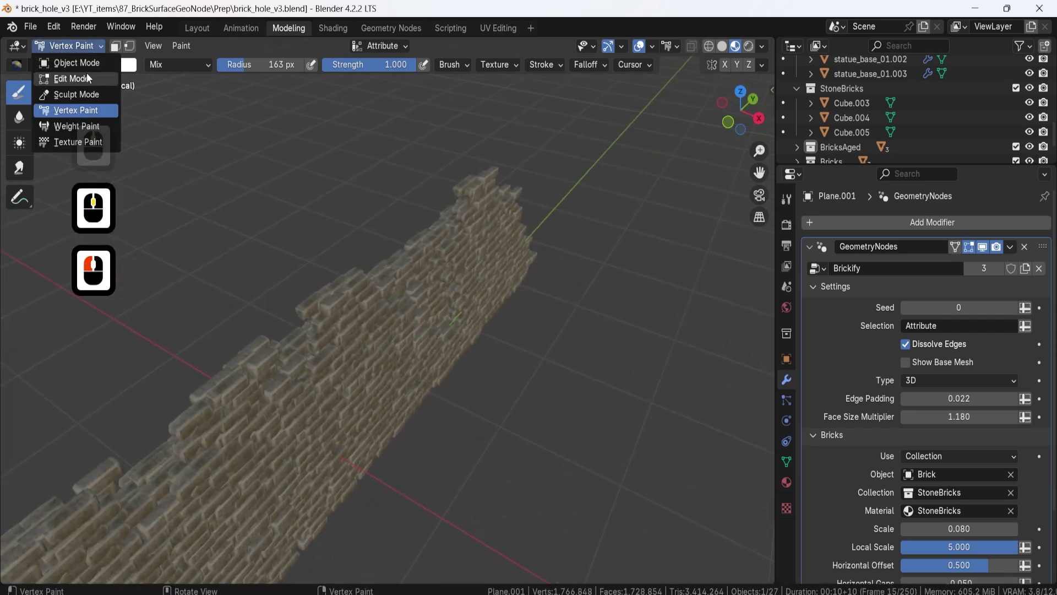
pyautogui.moveTo(566, 183)
pyautogui.mouseDown(button='middle')
pyautogui.moveTo(483, 235)
pyautogui.moveTo(449, 290)
pyautogui.mouseUp(button='middle')
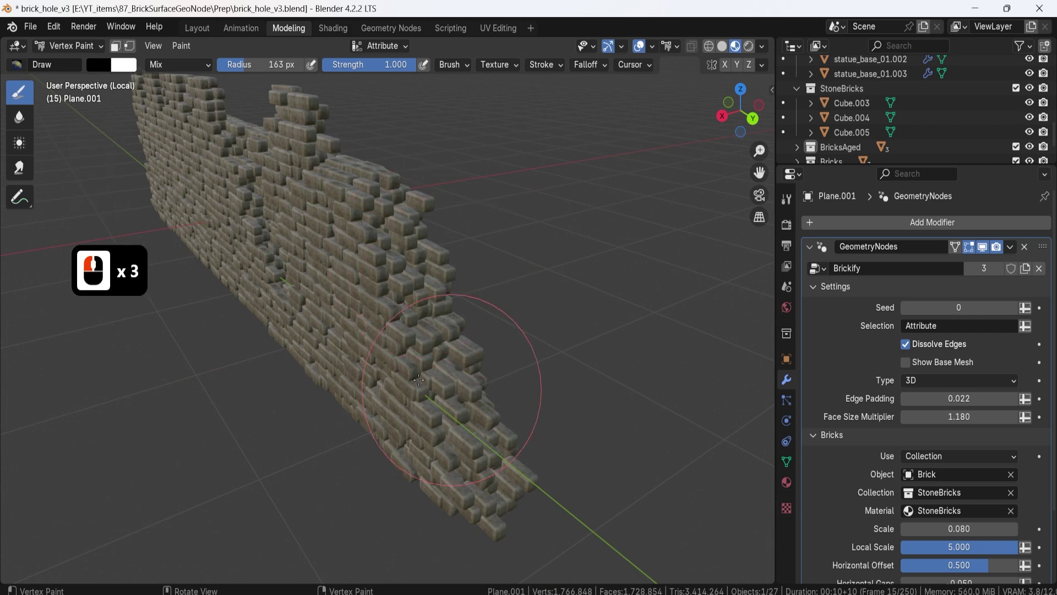
pyautogui.click(418, 380)
pyautogui.moveTo(452, 353); pyautogui.dragTo(523, 381, button='middle')
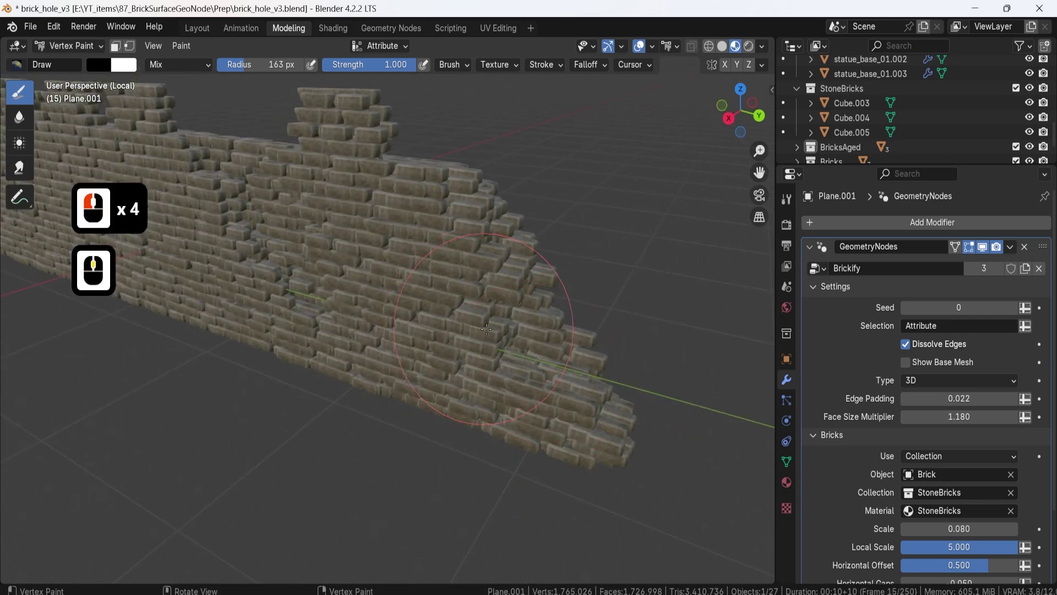
pyautogui.moveTo(486, 329); pyautogui.dragTo(545, 330, button='middle')
pyautogui.click(76, 45)
pyautogui.click(79, 59)
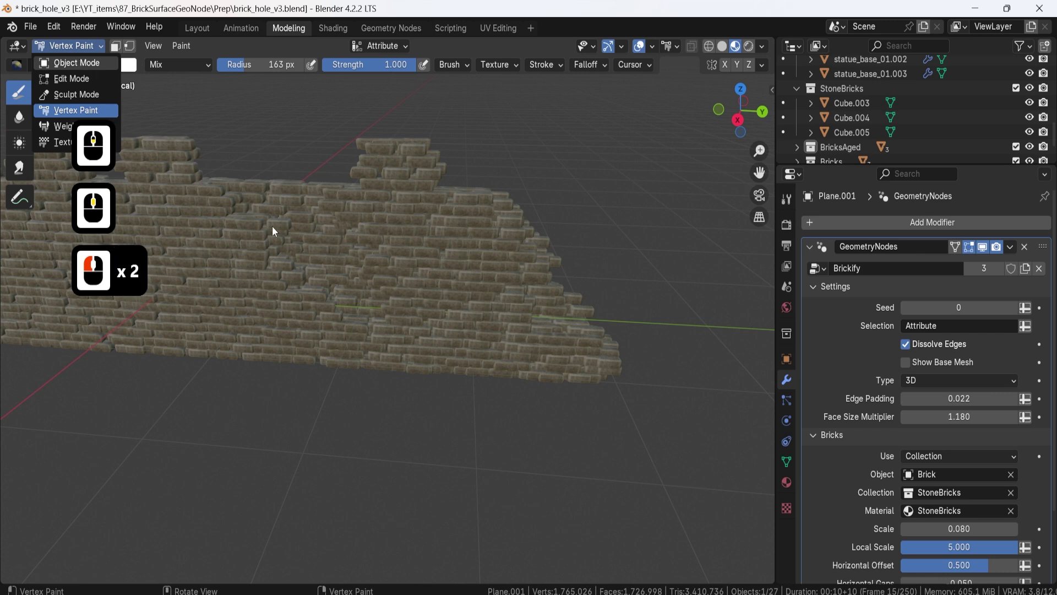
# - Leave local view and select both parts of the first brick Blender logo
pyautogui.moveTo(480, 167); pyautogui.dragTo(375, 295, button='middle')
pyautogui.scroll(-1, 495, 226)
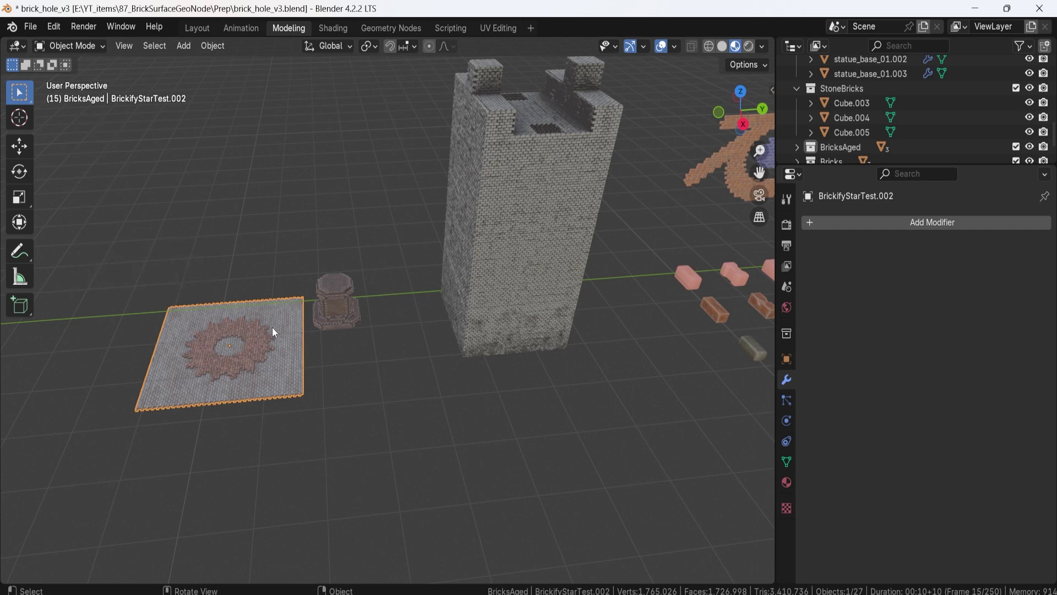
pyautogui.scroll(-4, 272, 327)
pyautogui.keyDown('shift'); pyautogui.moveTo(381, 303); pyautogui.dragTo(337, 240, button='middle'); pyautogui.keyUp('shift')
pyautogui.click(337, 241)
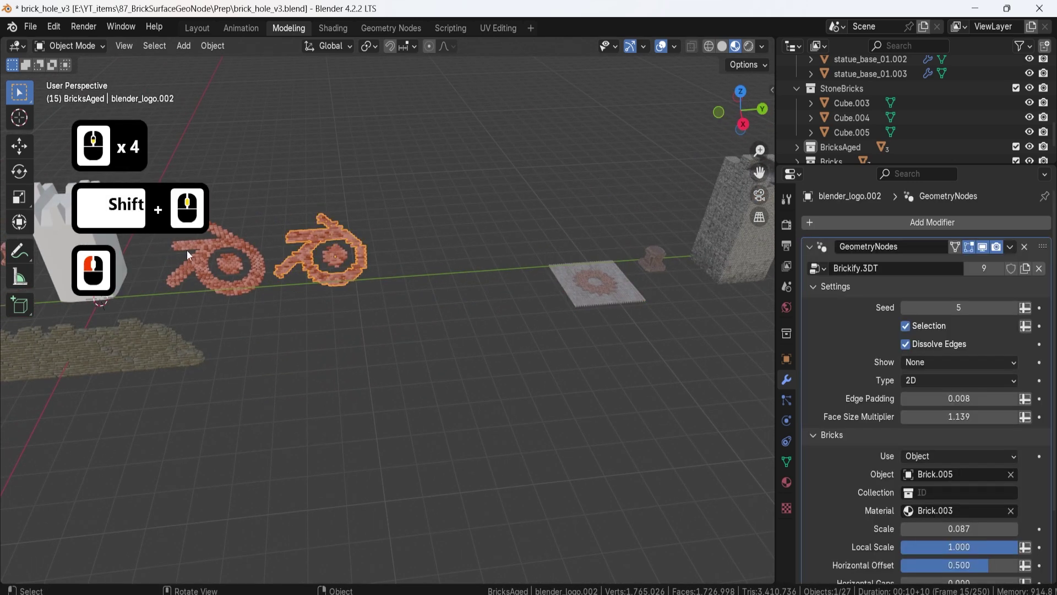
pyautogui.click(188, 250)
pyautogui.keyDown('shift'); pyautogui.moveTo(242, 260); pyautogui.dragTo(418, 340, button='middle'); pyautogui.keyUp('shift')
pyautogui.scroll(4, 426, 342)
pyautogui.keyDown('shift'); pyautogui.click(378, 351); pyautogui.keyUp('shift')
pyautogui.scroll(2, 385, 358)
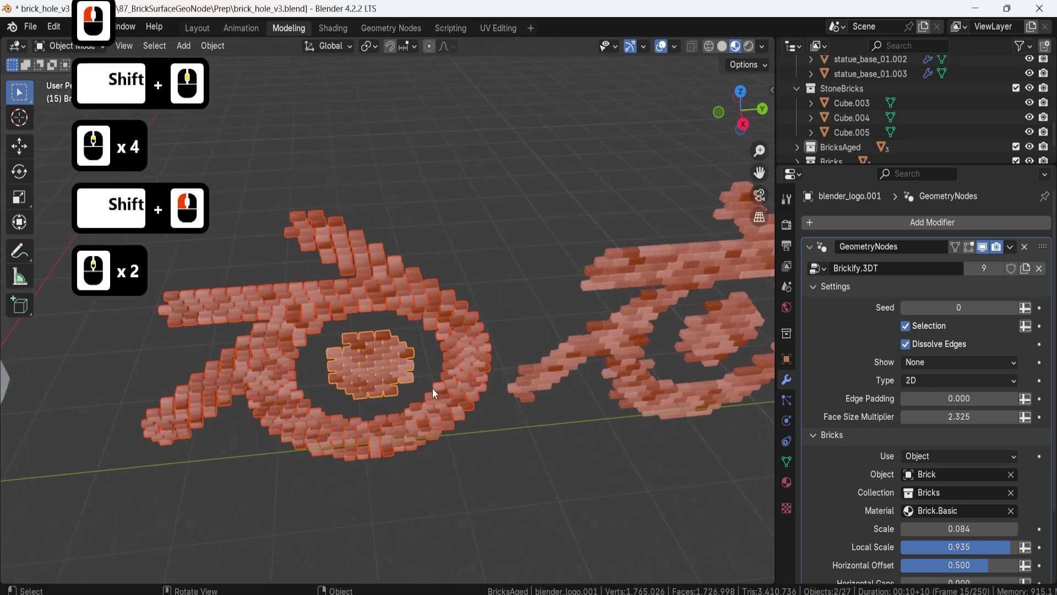
# - Select both parts of the second brick Blender logo and bring up the options for converting it to a mesh
pyautogui.click(724, 319)
pyautogui.keyDown('shift'); pyautogui.moveTo(723, 320); pyautogui.dragTo(520, 238, button='middle'); pyautogui.keyUp('shift')
pyautogui.keyDown('shift'); pyautogui.click(520, 238); pyautogui.keyUp('shift')
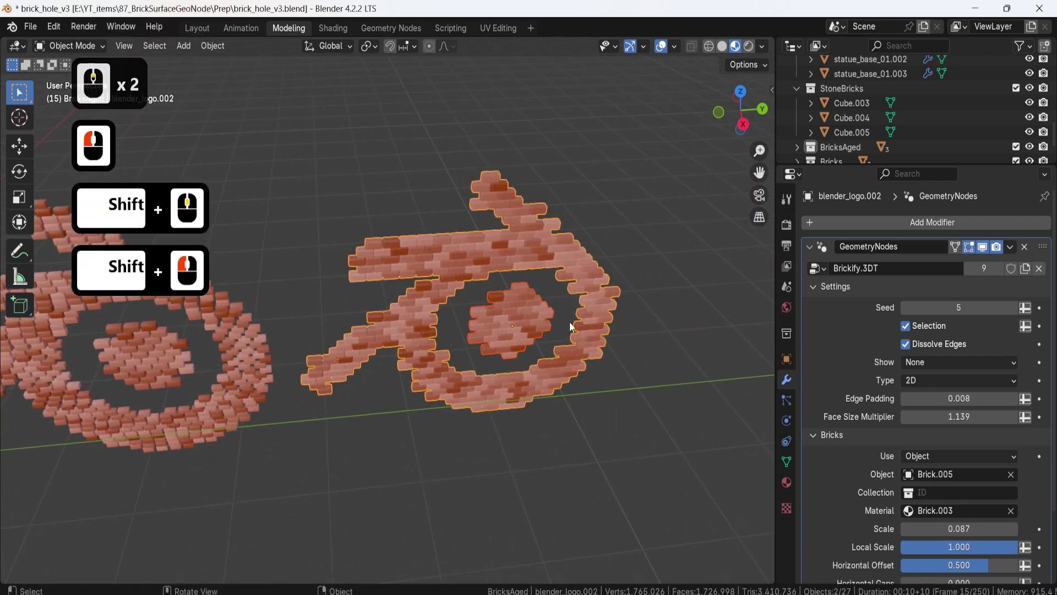
pyautogui.moveTo(570, 321)
pyautogui.mouseDown(button='middle')
pyautogui.moveTo(592, 299)
pyautogui.moveTo(470, 319)
pyautogui.moveTo(570, 310)
pyautogui.mouseUp(button='middle')
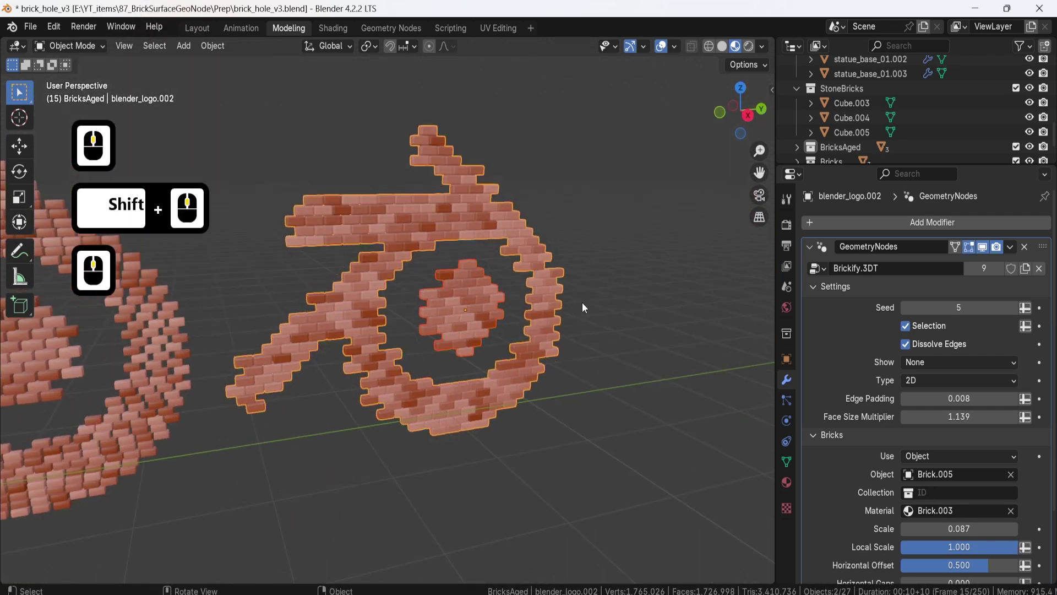
pyautogui.click(207, 49)
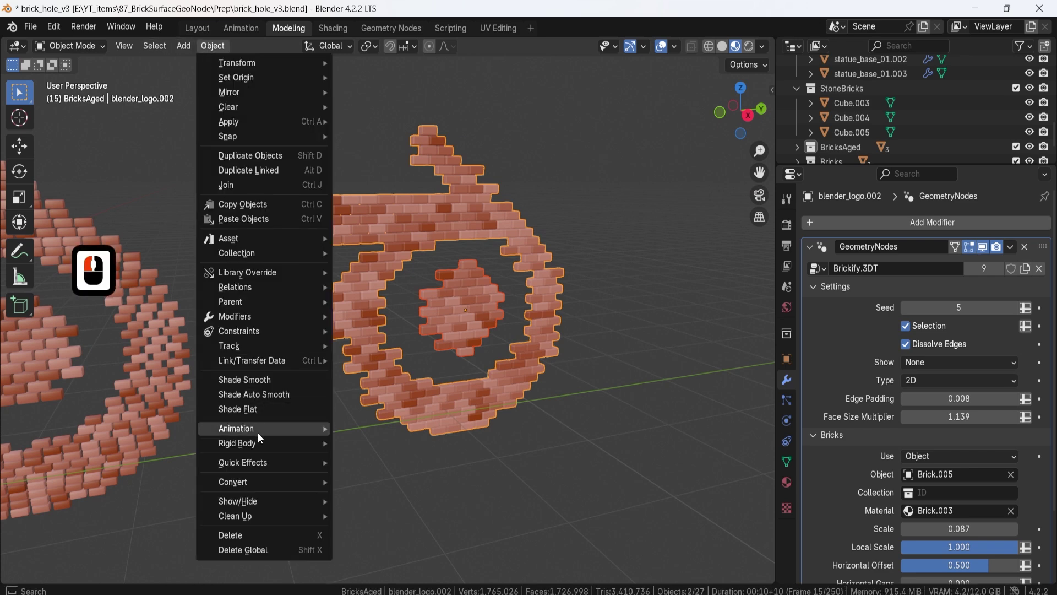
pyautogui.click(265, 479)
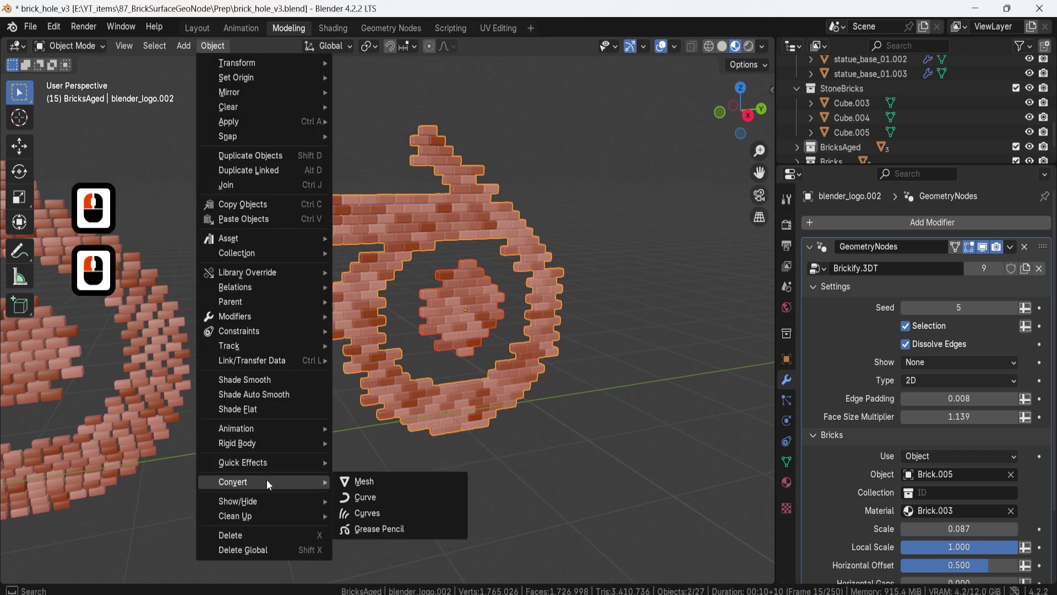
pyautogui.click(363, 481)
# - Frame the brick statue base and try moving its inner body away from the bricks
pyautogui.scroll(-6, 442, 326)
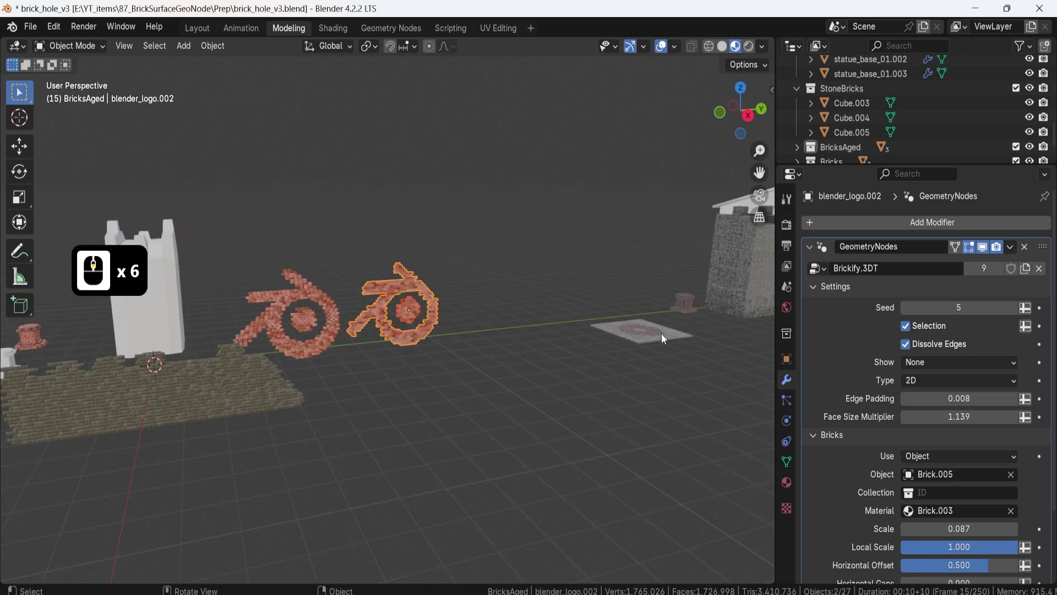
pyautogui.click(691, 305)
pyautogui.press('KP_Decimal')
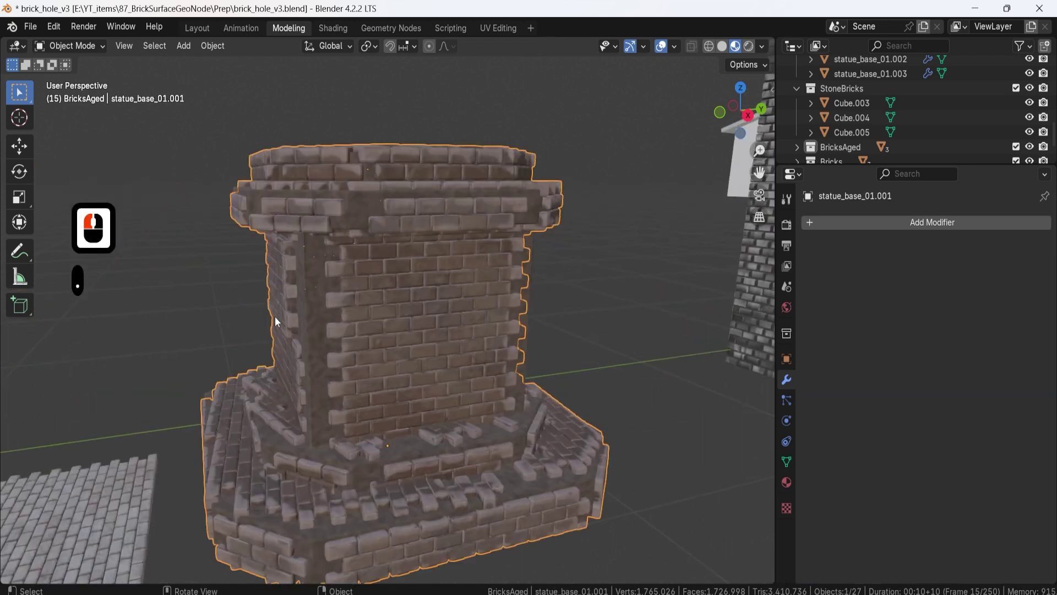
pyautogui.click(307, 305)
pyautogui.press('g')
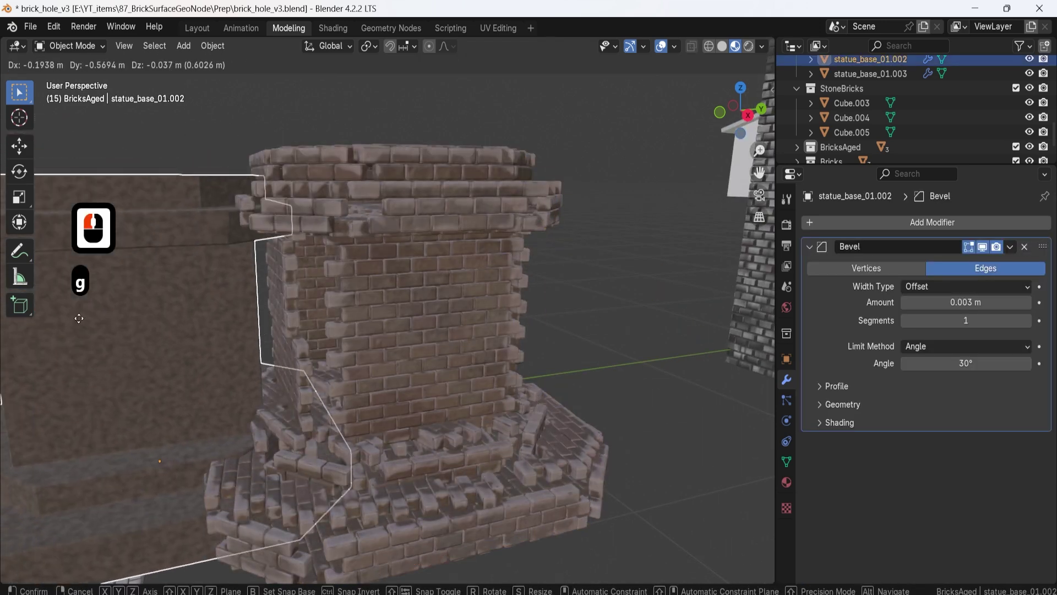
pyautogui.press('Escape')
pyautogui.scroll(-2, 404, 325)
pyautogui.moveTo(404, 325); pyautogui.dragTo(425, 298, button='middle')
pyautogui.scroll(-4, 399, 328)
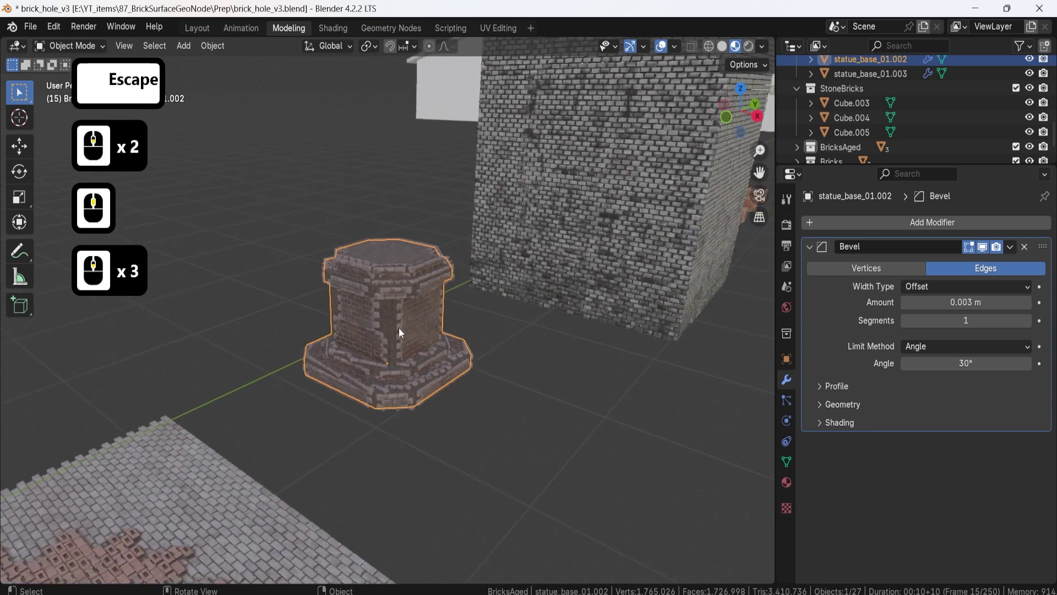
pyautogui.press('F8')
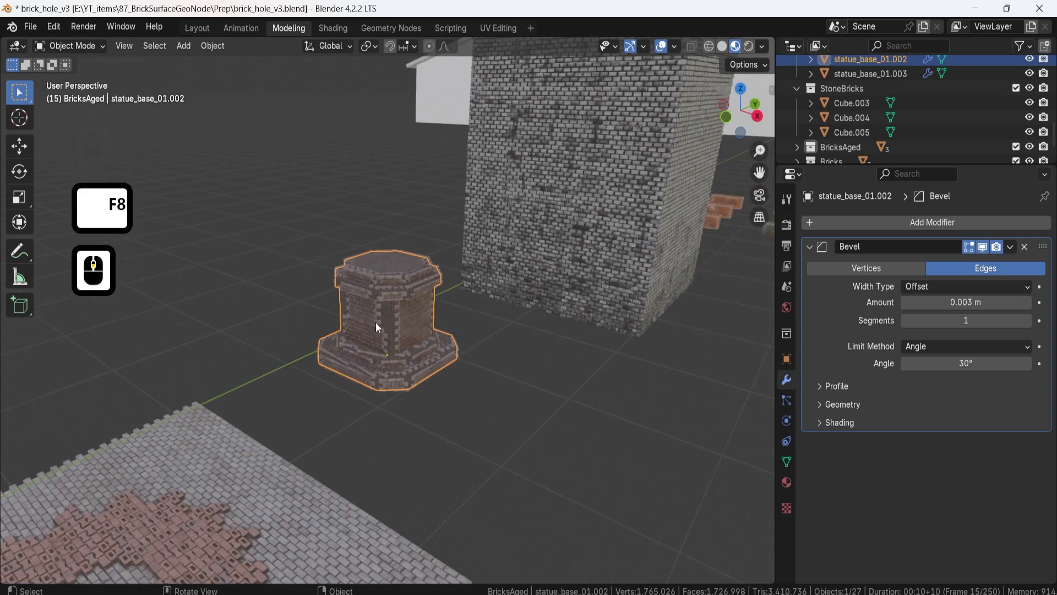
# - Select the ring part of the second brick logo and set its Brickify Show option to Base Mesh
pyautogui.scroll(-7, 376, 322)
pyautogui.moveTo(376, 322); pyautogui.dragTo(315, 325, button='middle')
pyautogui.keyDown('shift'); pyautogui.moveTo(315, 324); pyautogui.dragTo(582, 287, button='middle'); pyautogui.keyUp('shift')
pyautogui.click(187, 321)
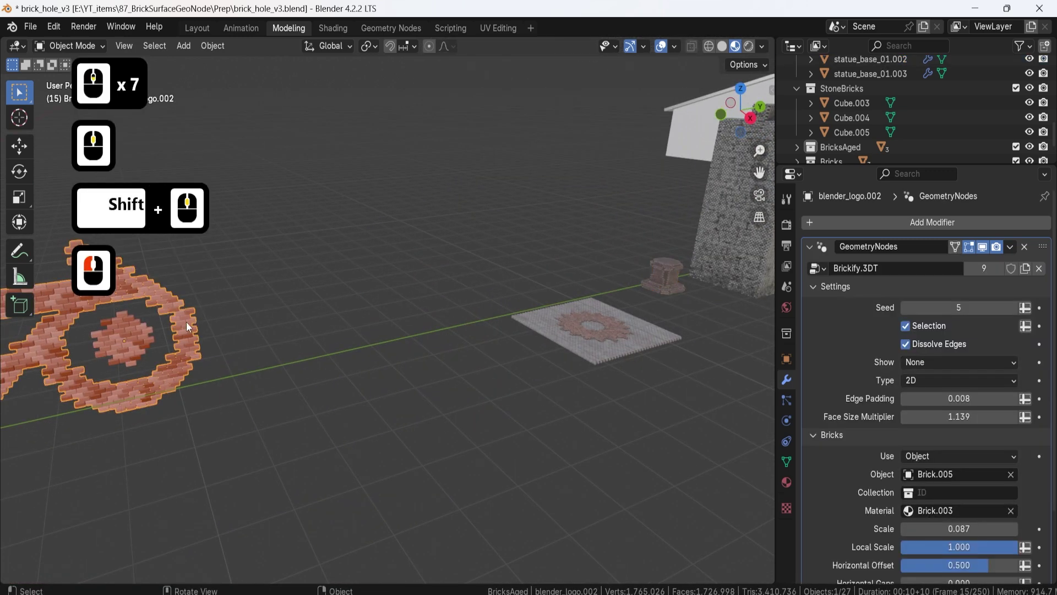
pyautogui.keyDown('shift'); pyautogui.moveTo(187, 320); pyautogui.dragTo(467, 331, button='middle'); pyautogui.keyUp('shift')
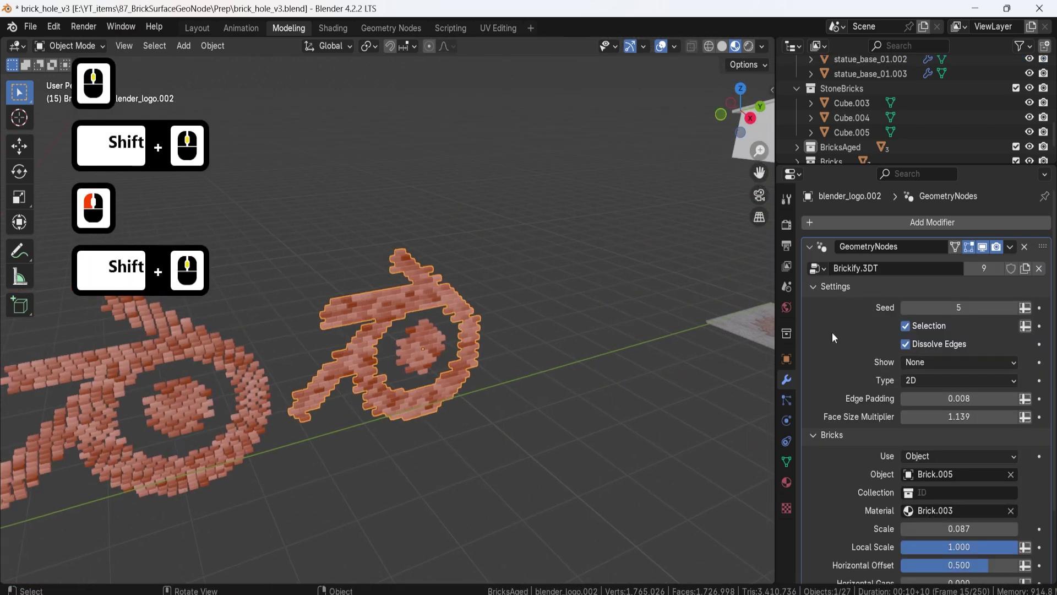
pyautogui.click(925, 364)
pyautogui.click(929, 412)
pyautogui.moveTo(471, 372); pyautogui.dragTo(474, 309, button='middle')
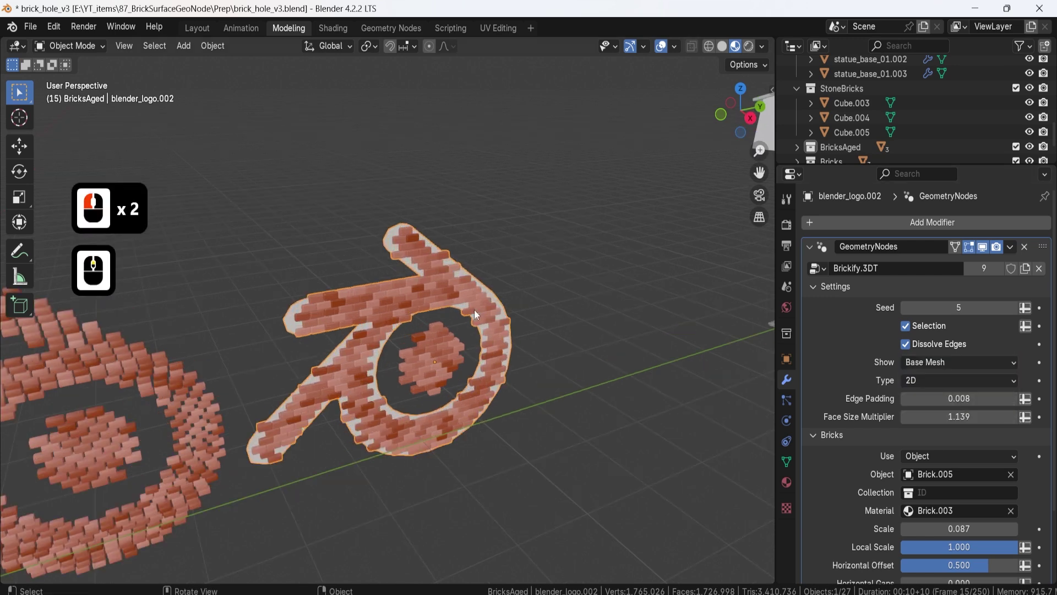
# - Bring up the Convert to Mesh option for the second logo and undo its Base Mesh display
pyautogui.click(212, 46)
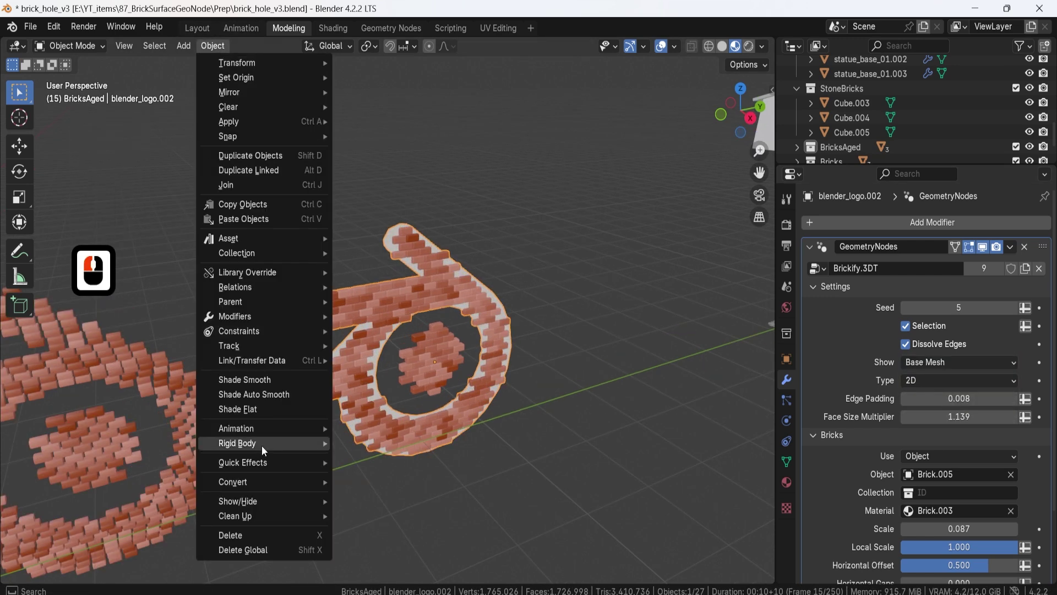
pyautogui.click(260, 478)
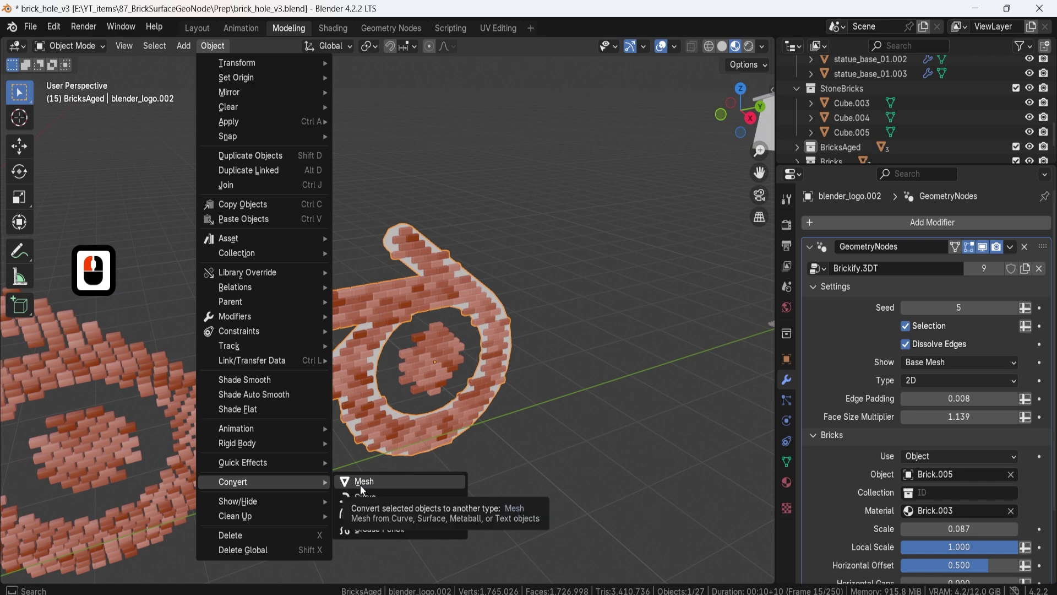
pyautogui.hotkey('ctrl', 'z')
# - Examine the brick statue base and the brick Blender logo beyond the castle tower, selecting each one
pyautogui.scroll(-5, 398, 288)
pyautogui.keyDown('shift'); pyautogui.moveTo(399, 289); pyautogui.dragTo(421, 289, button='middle'); pyautogui.keyUp('shift')
pyautogui.keyDown('shift'); pyautogui.moveTo(562, 302); pyautogui.dragTo(362, 325, button='middle'); pyautogui.keyUp('shift')
pyautogui.scroll(4, 363, 325)
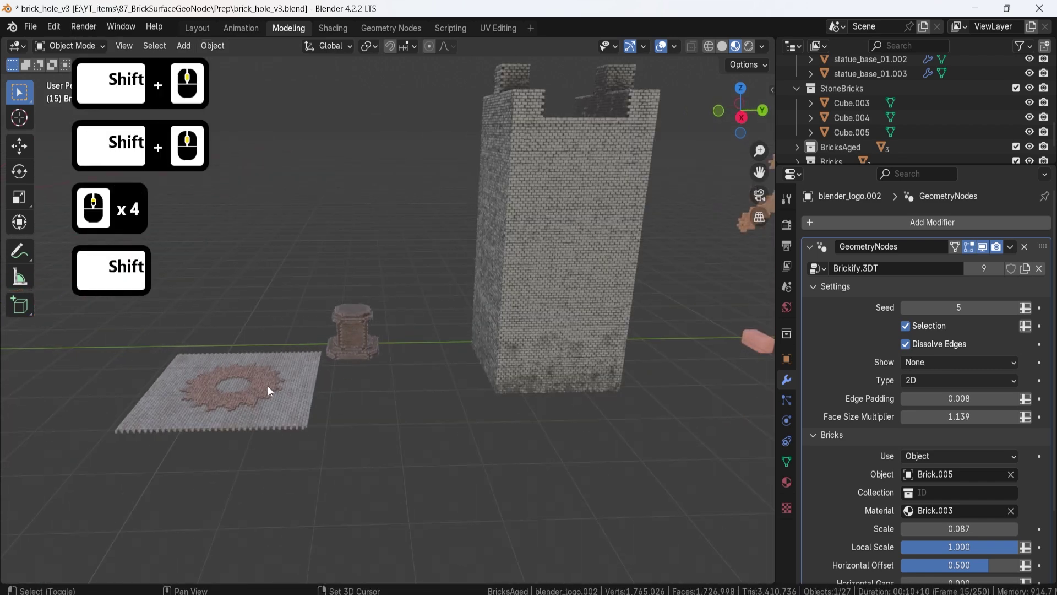
pyautogui.scroll(3, 335, 417)
pyautogui.keyDown('shift'); pyautogui.moveTo(268, 386); pyautogui.dragTo(415, 323, button='middle'); pyautogui.keyUp('shift')
pyautogui.click(375, 401)
pyautogui.click(394, 301)
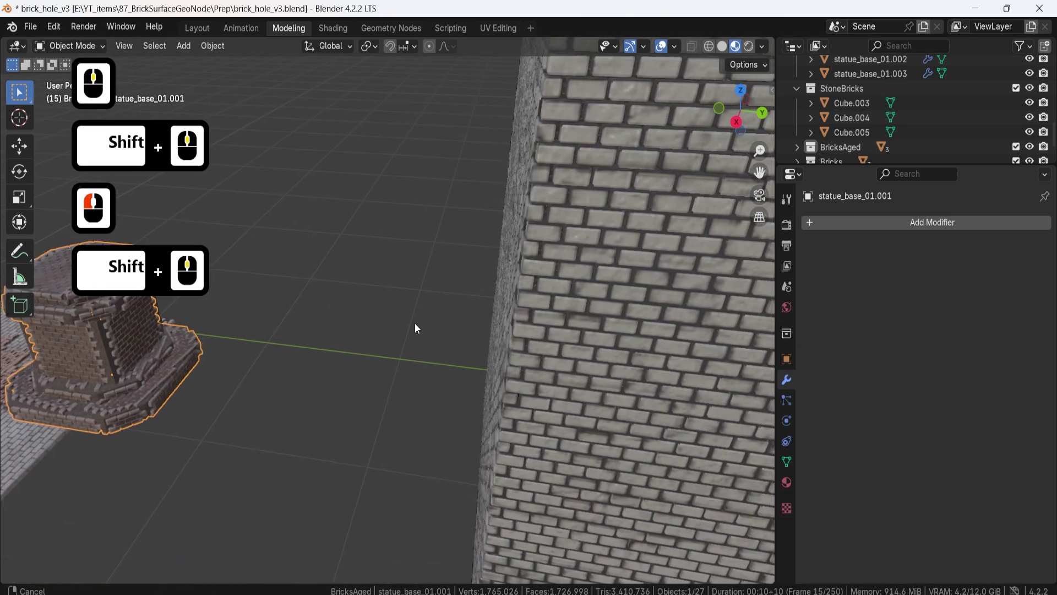
pyautogui.scroll(-4, 484, 322)
pyautogui.keyDown('shift'); pyautogui.moveTo(484, 321); pyautogui.dragTo(440, 341, button='middle'); pyautogui.keyUp('shift')
pyautogui.click(520, 260)
pyautogui.keyDown('shift'); pyautogui.moveTo(520, 260); pyautogui.dragTo(556, 319, button='middle'); pyautogui.keyUp('shift')
pyautogui.scroll(2, 469, 299)
pyautogui.scroll(-4, 560, 319)
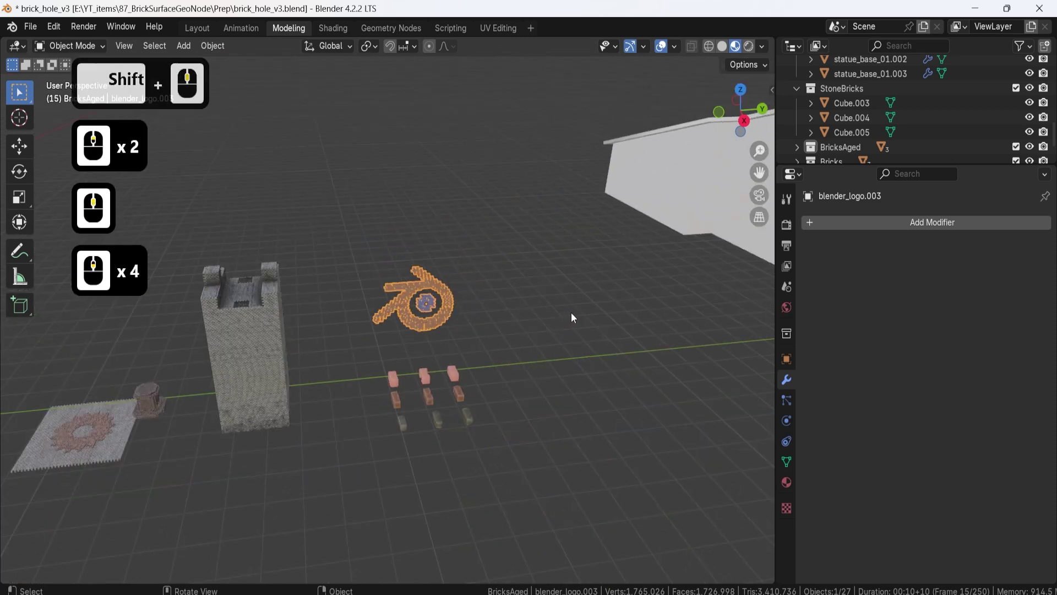
# - Select the wall mesh of the large industrial building
pyautogui.keyDown('shift'); pyautogui.moveTo(623, 284); pyautogui.dragTo(449, 313, button='middle'); pyautogui.keyUp('shift')
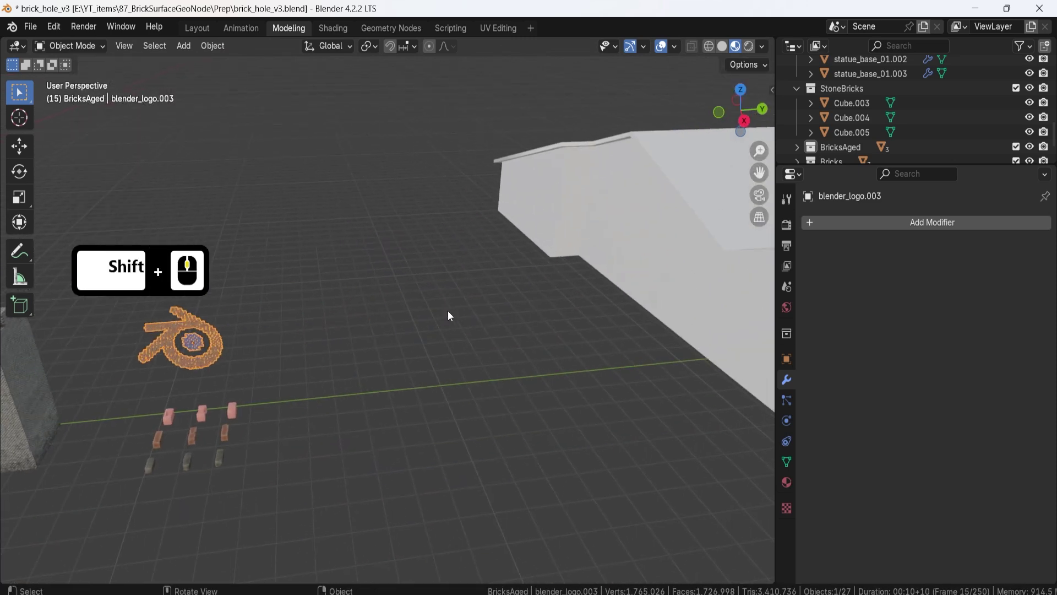
pyautogui.keyDown('shift'); pyautogui.scroll(-3, 476, 283); pyautogui.keyUp('shift')
pyautogui.moveTo(500, 261); pyautogui.dragTo(410, 249, button='middle')
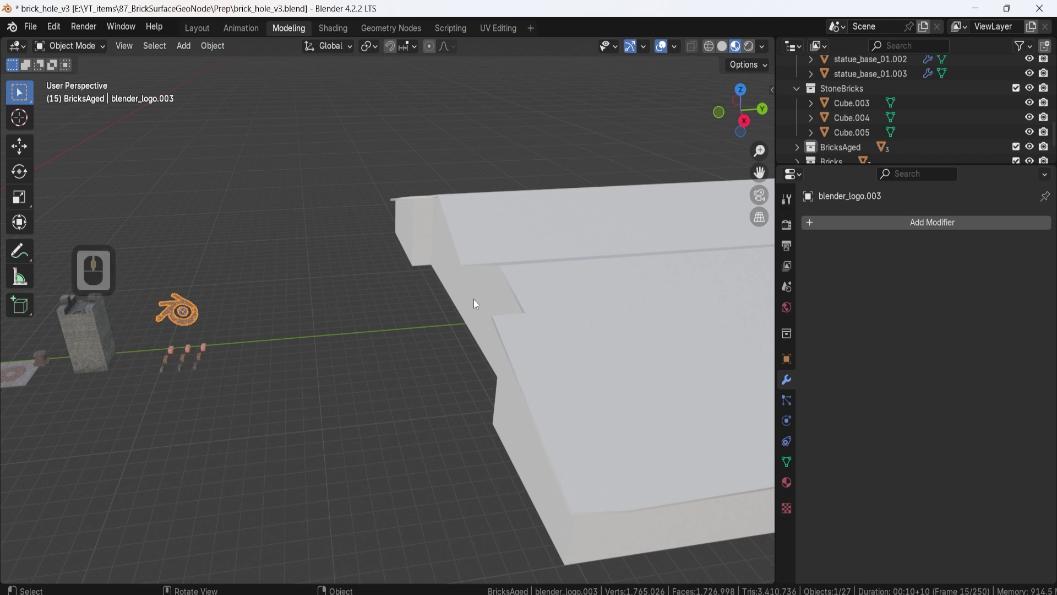
pyautogui.scroll(-3, 428, 439)
pyautogui.keyDown('shift'); pyautogui.moveTo(428, 439); pyautogui.dragTo(369, 303, button='middle'); pyautogui.keyUp('shift')
pyautogui.scroll(3, 395, 337)
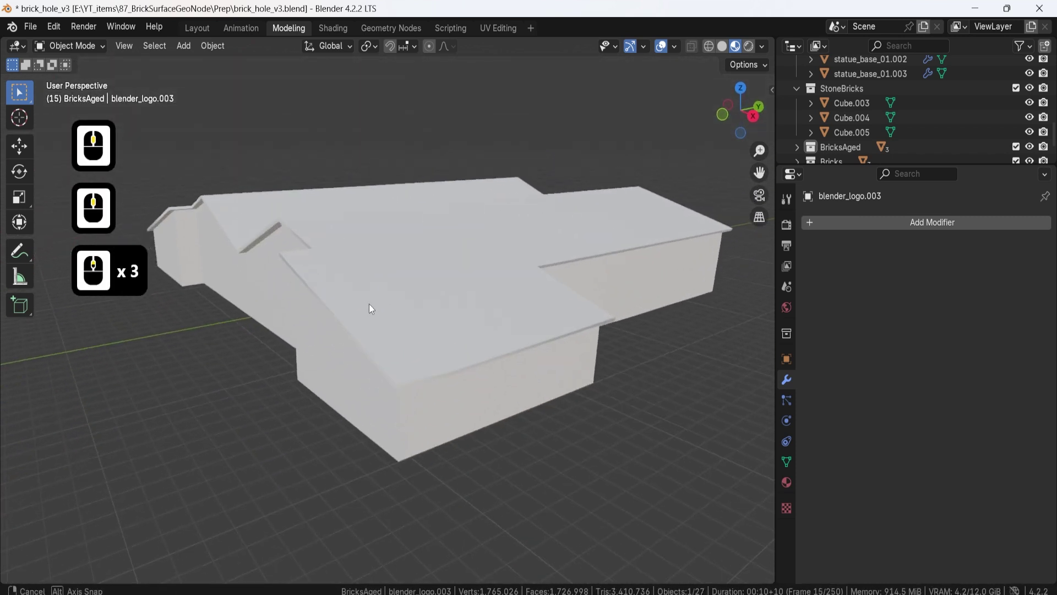
pyautogui.middleClick(336, 319)
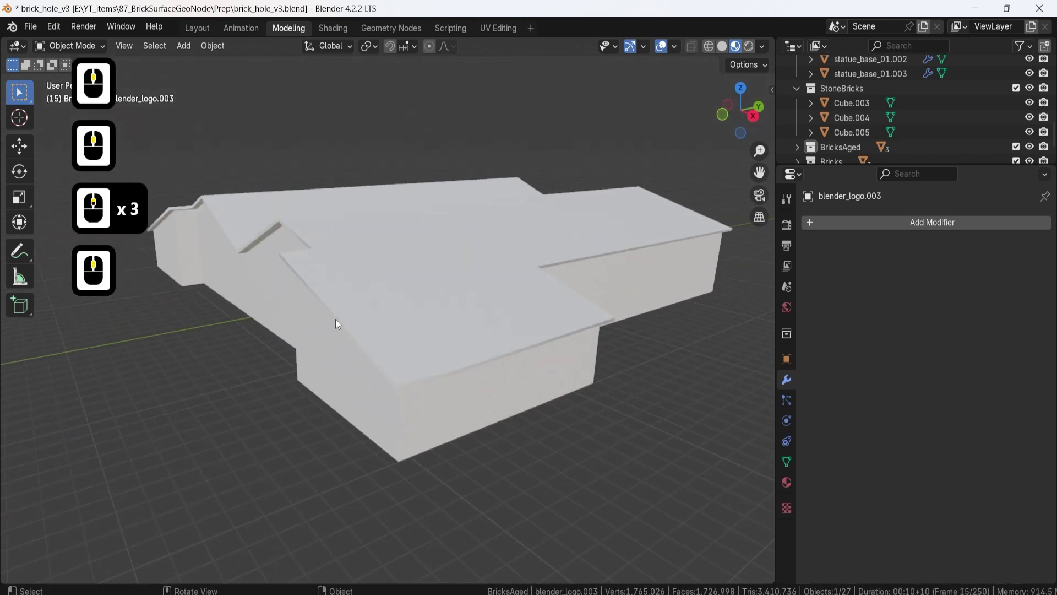
pyautogui.click(352, 283)
pyautogui.click(360, 355)
pyautogui.moveTo(361, 357); pyautogui.dragTo(457, 288, button='middle')
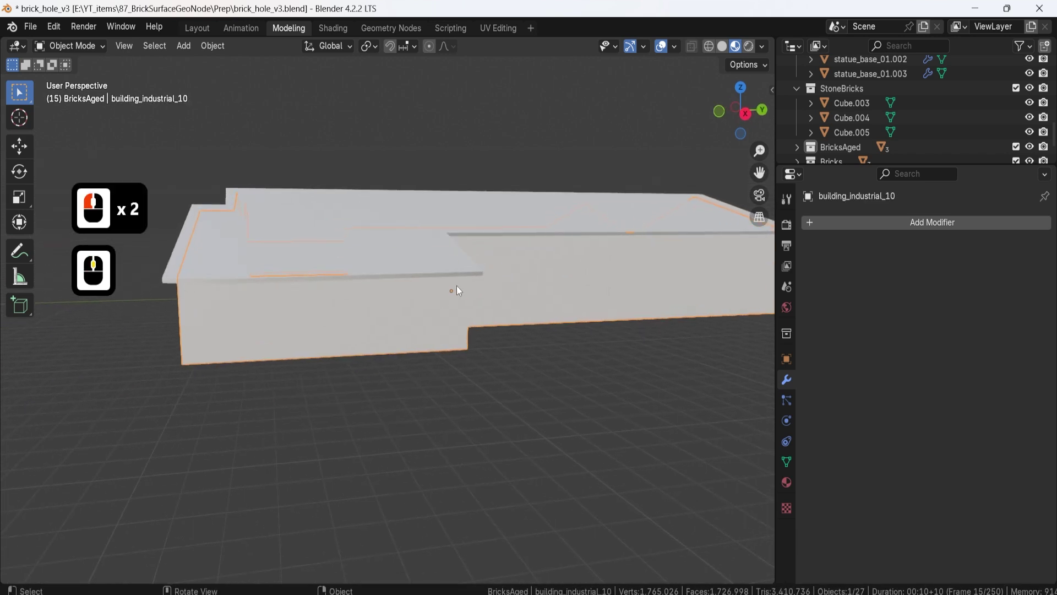
pyautogui.moveTo(330, 234); pyautogui.dragTo(419, 272, button='middle')
pyautogui.click(379, 437)
pyautogui.click(435, 393)
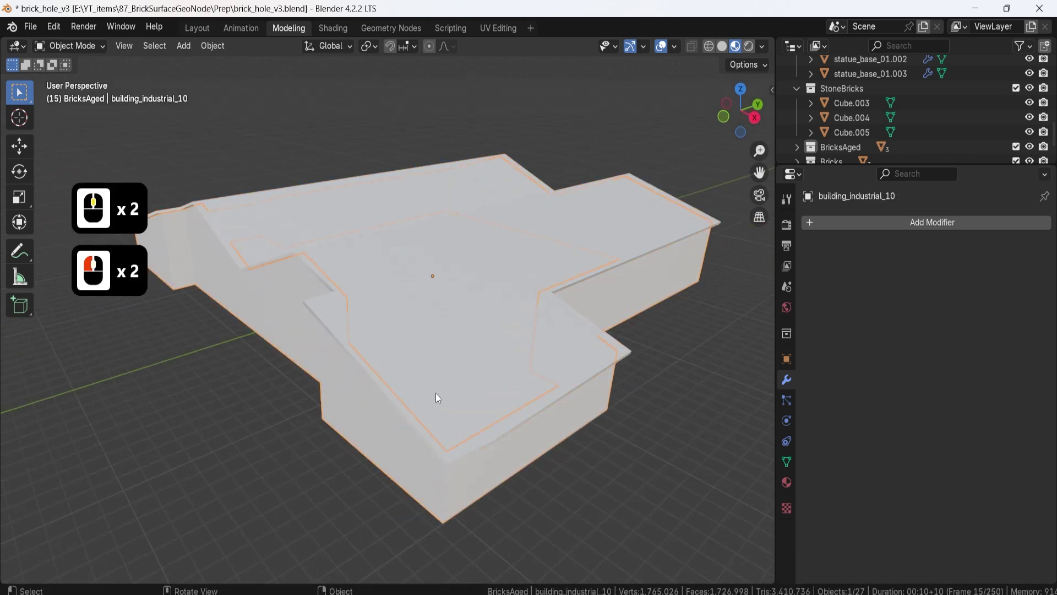
pyautogui.moveTo(435, 393); pyautogui.dragTo(417, 385, button='middle')
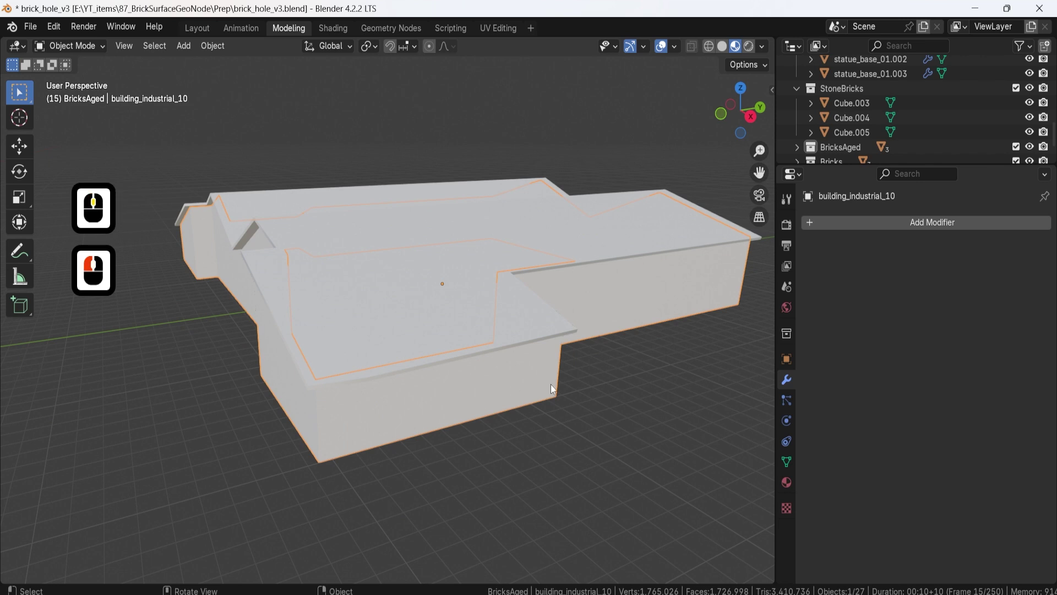
# - Add a Geometry Nodes modifier to the building's walls and assign the Brickify.3DT node group
pyautogui.click(828, 226)
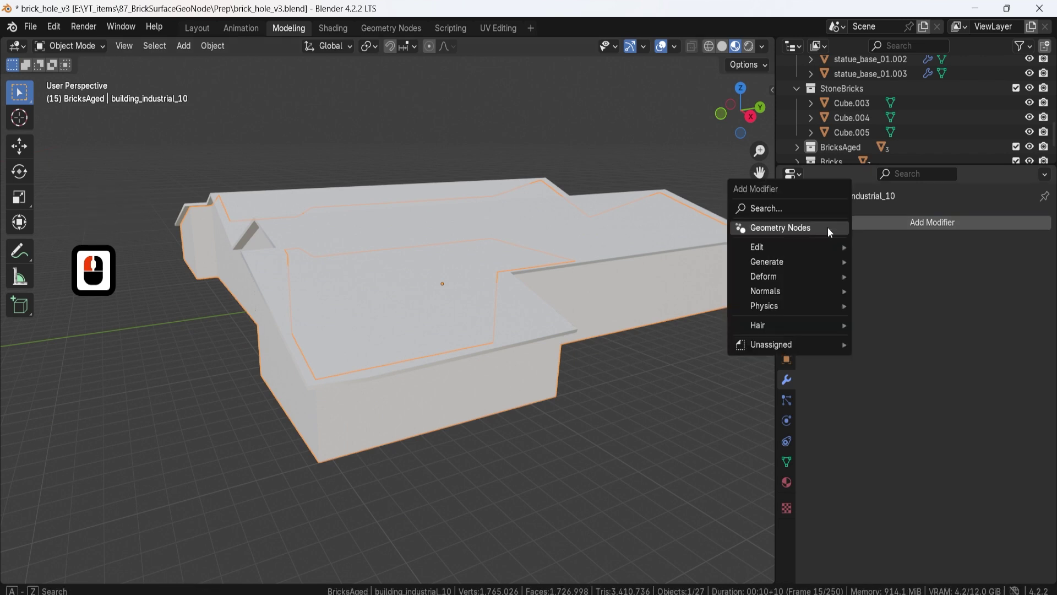
pyautogui.click(828, 227)
pyautogui.click(823, 267)
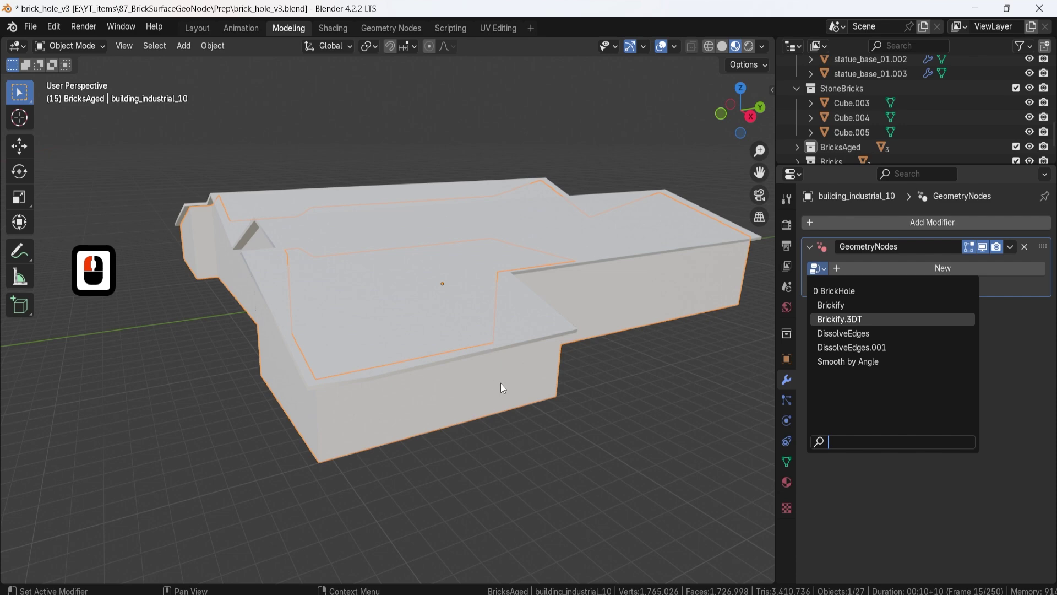
pyautogui.moveTo(510, 384); pyautogui.dragTo(458, 373, button='middle')
pyautogui.scroll(2, 421, 372)
pyautogui.moveTo(375, 371); pyautogui.dragTo(506, 358, button='middle')
pyautogui.keyDown('shift'); pyautogui.moveTo(507, 358); pyautogui.dragTo(360, 351, button='middle'); pyautogui.keyUp('shift')
pyautogui.click(539, 432)
pyautogui.moveTo(539, 432); pyautogui.dragTo(478, 453, button='middle')
pyautogui.click(486, 379)
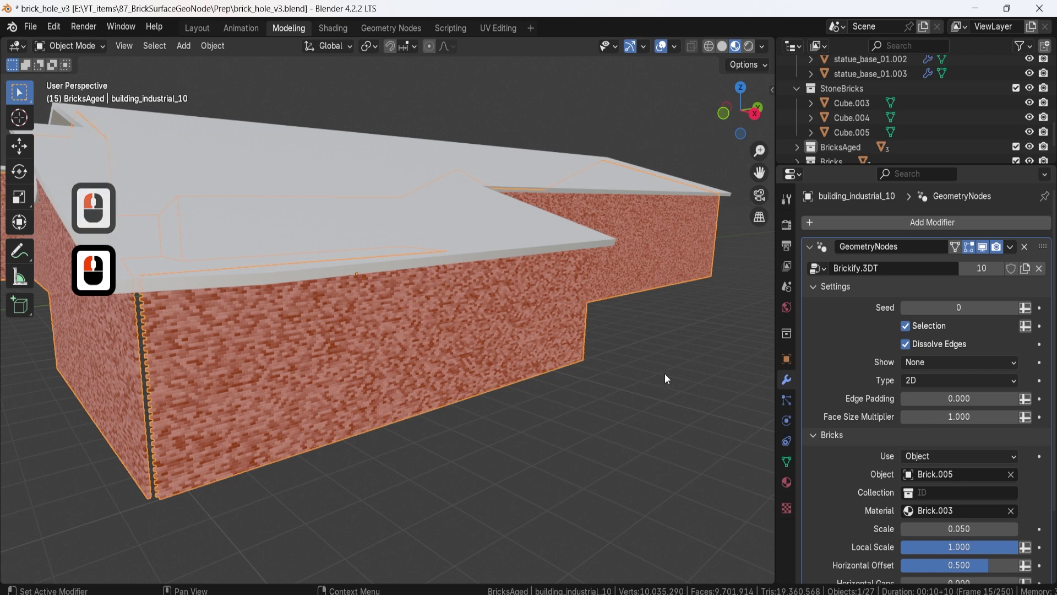
# - Turn Dissolve Edges off and back on for the building's walls, and set the Brickify type to 3D
pyautogui.click(905, 344)
pyautogui.click(911, 381)
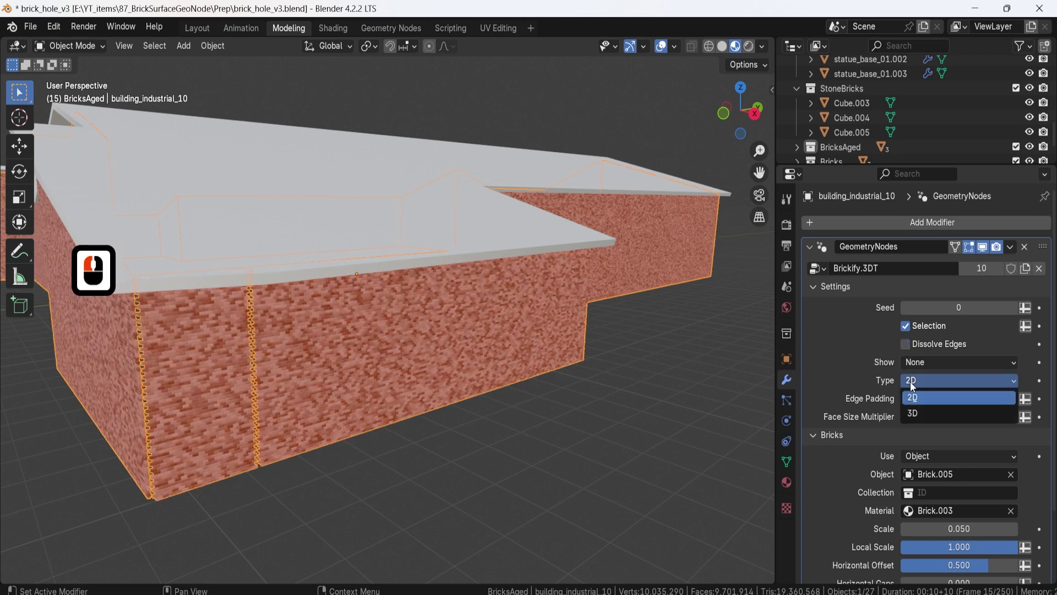
pyautogui.click(915, 418)
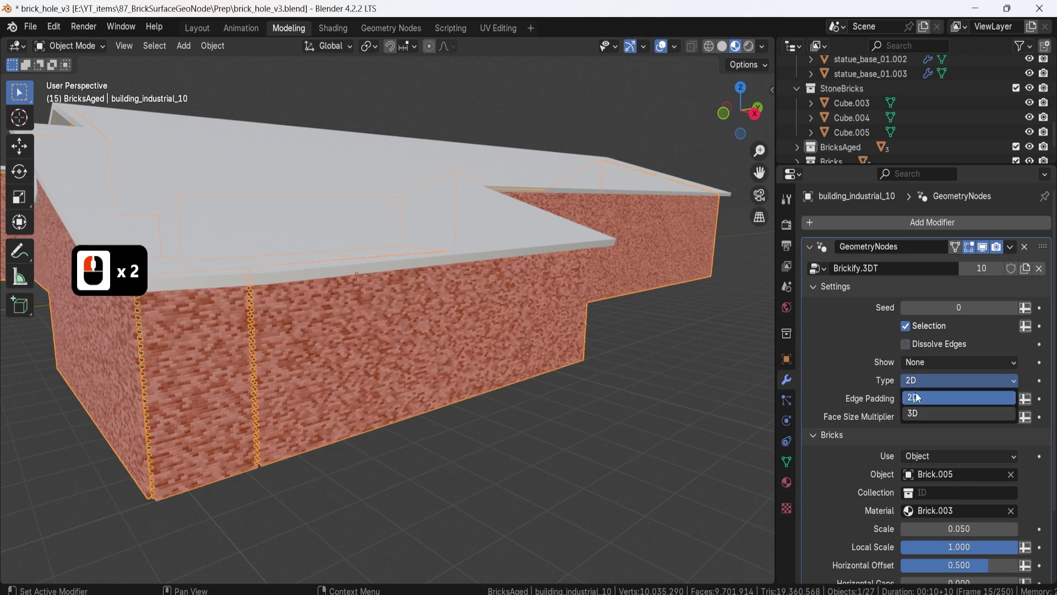
pyautogui.click(907, 343)
# - Examine the bricks at the building's corners and along its walls
pyautogui.moveTo(461, 412); pyautogui.dragTo(463, 351, button='middle')
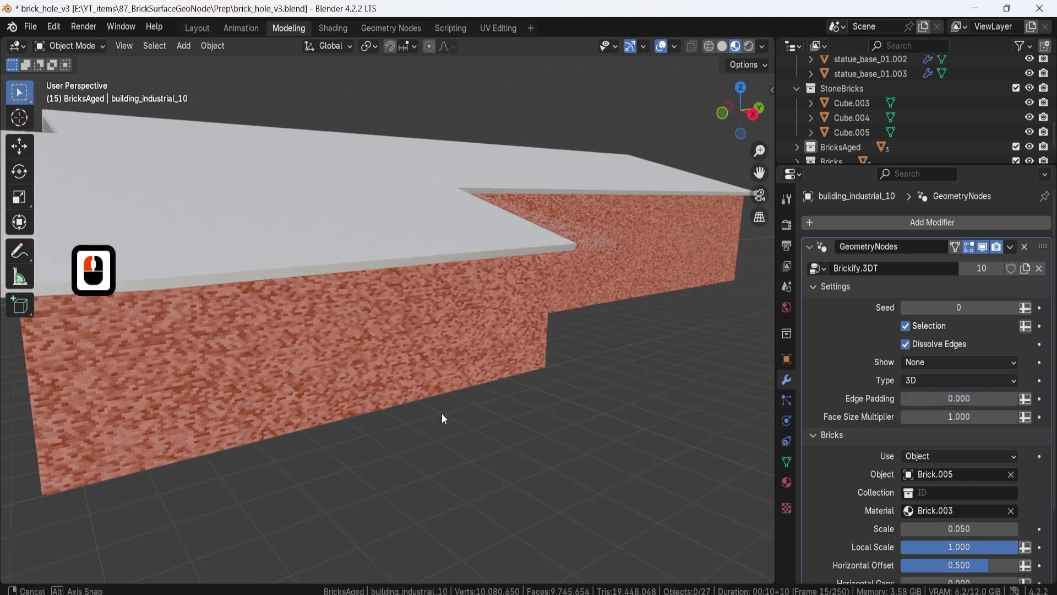
pyautogui.scroll(-3, 448, 402)
pyautogui.scroll(3, 505, 389)
pyautogui.scroll(2, 546, 392)
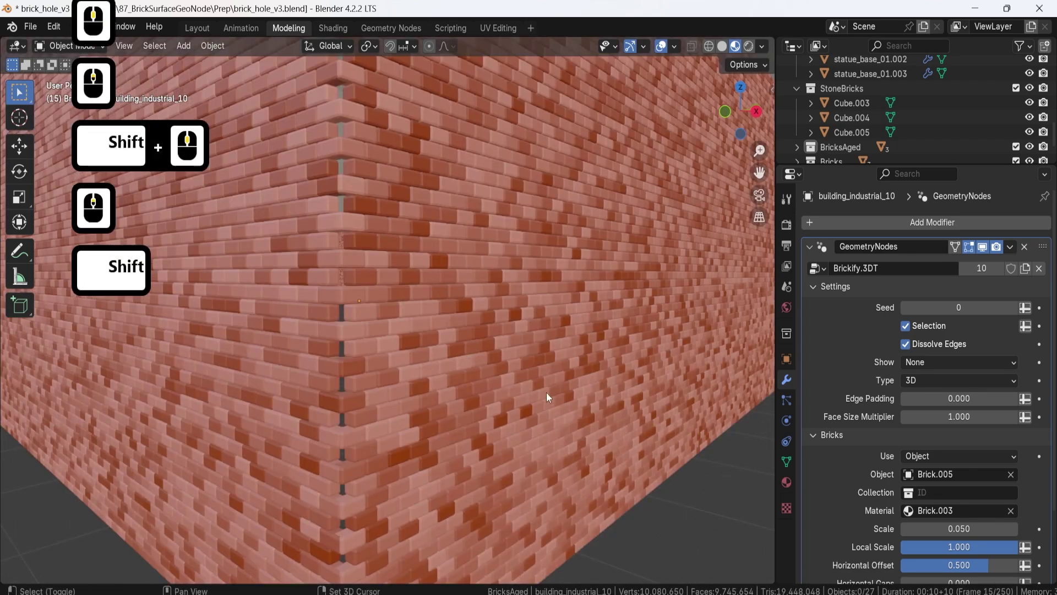
pyautogui.keyDown('shift'); pyautogui.moveTo(547, 392); pyautogui.dragTo(513, 348, button='middle'); pyautogui.keyUp('shift')
pyautogui.scroll(-4, 508, 376)
pyautogui.scroll(3, 475, 365)
pyautogui.keyDown('shift'); pyautogui.moveTo(574, 335); pyautogui.dragTo(507, 346, button='middle'); pyautogui.keyUp('shift')
pyautogui.scroll(-2, 558, 319)
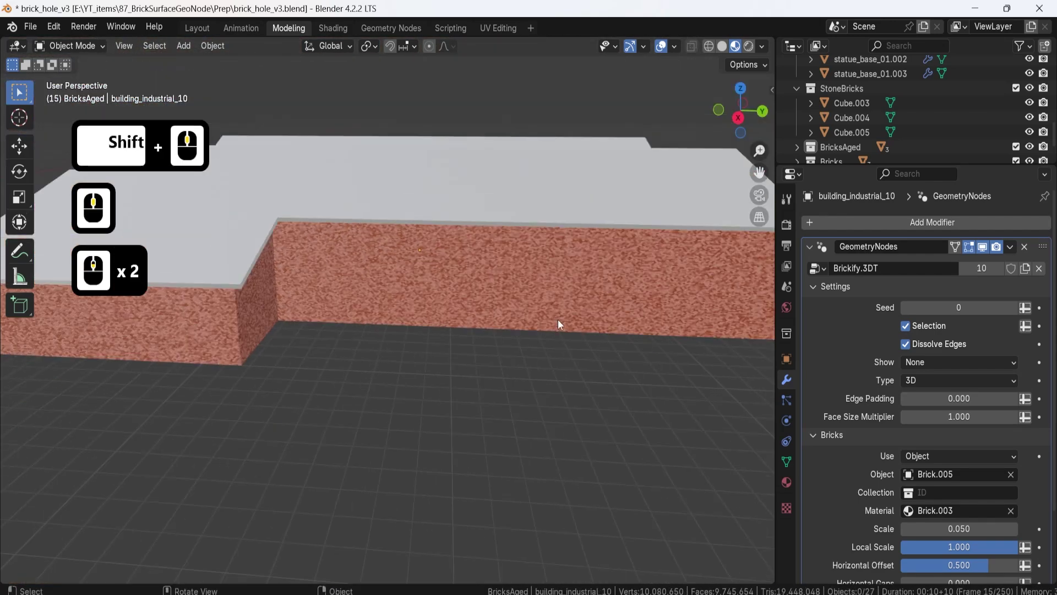